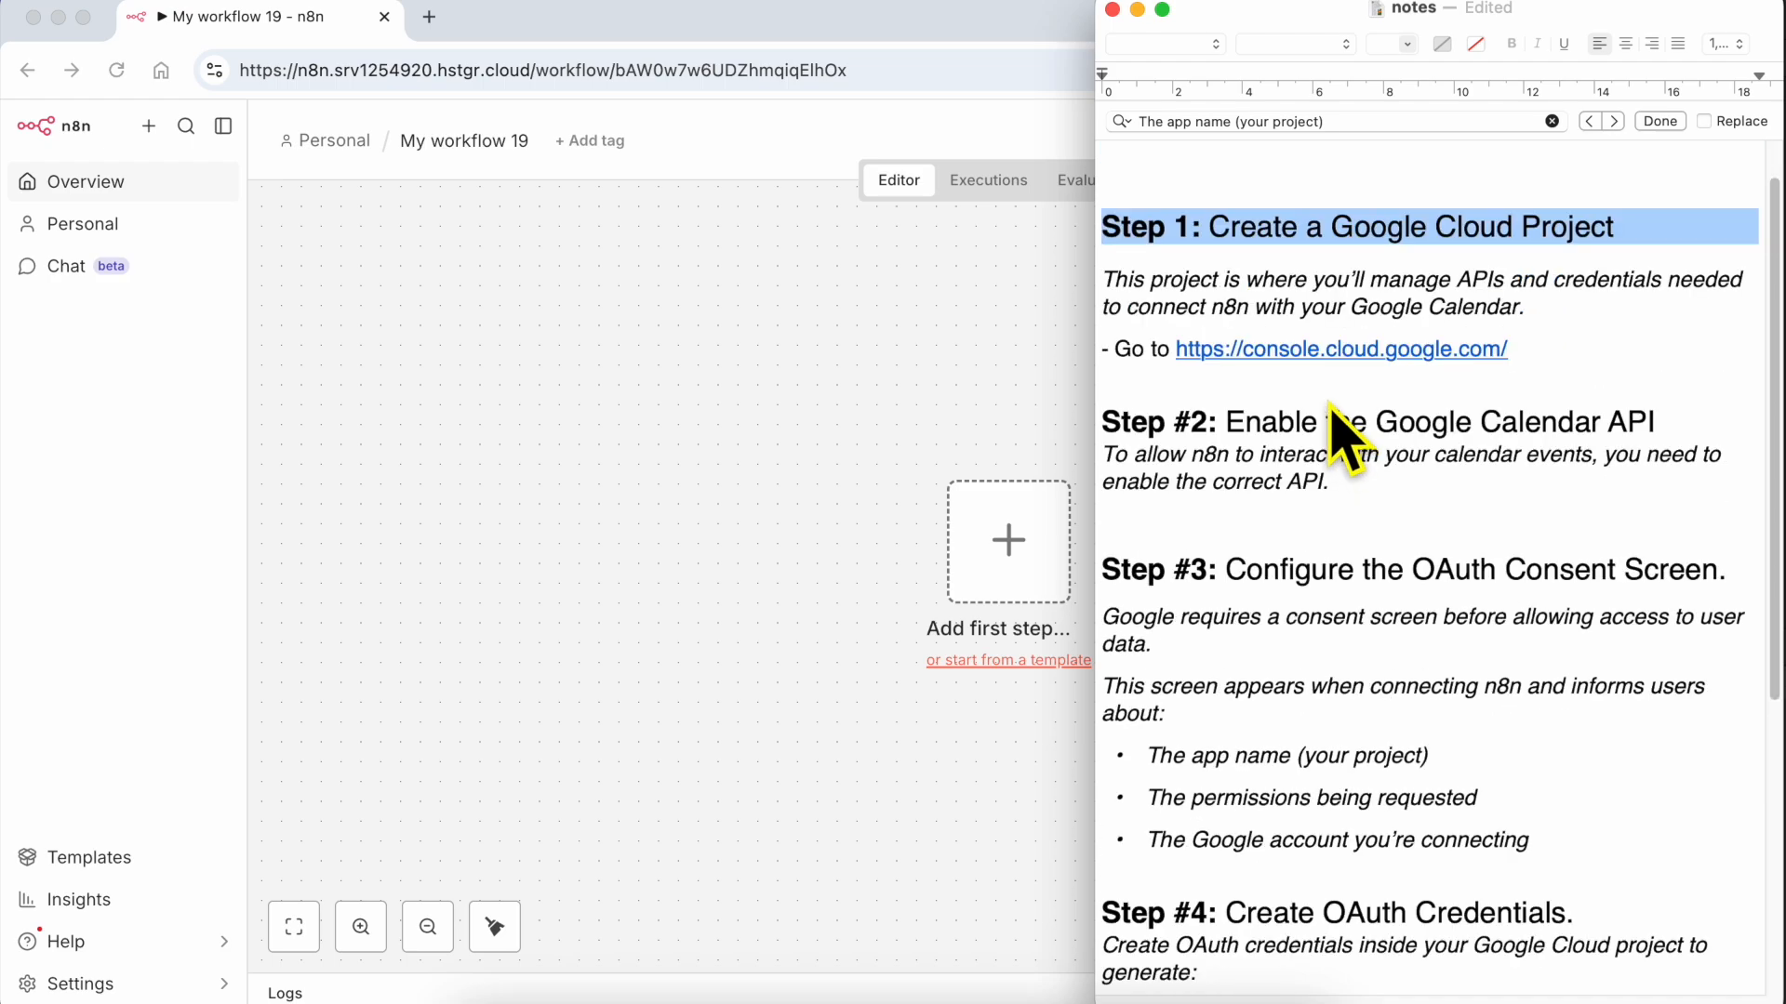
Read through the notes on connecting Google Calendar to n8n, highlighting the step headings and returning to Step 1
{"action": "scroll", "coordinate": [1459, 410], "scroll_direction": "down", "scroll_amount": 8}
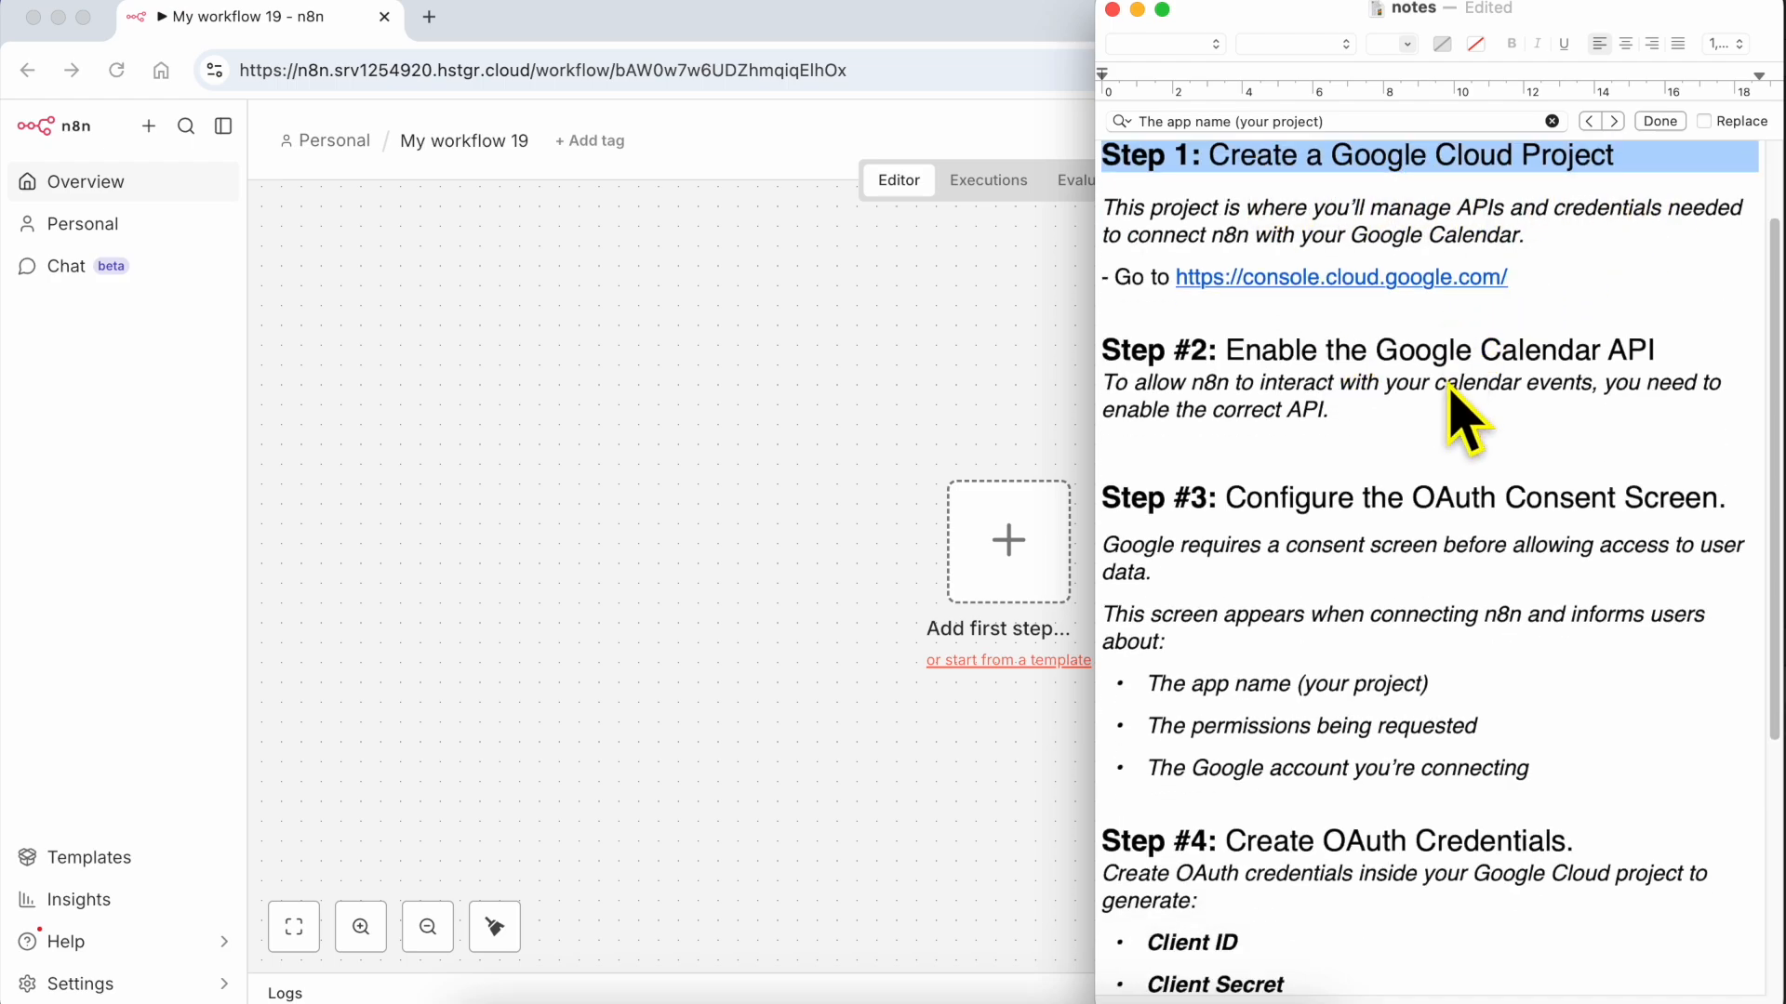
{"action": "triple_click", "coordinate": [1296, 528]}
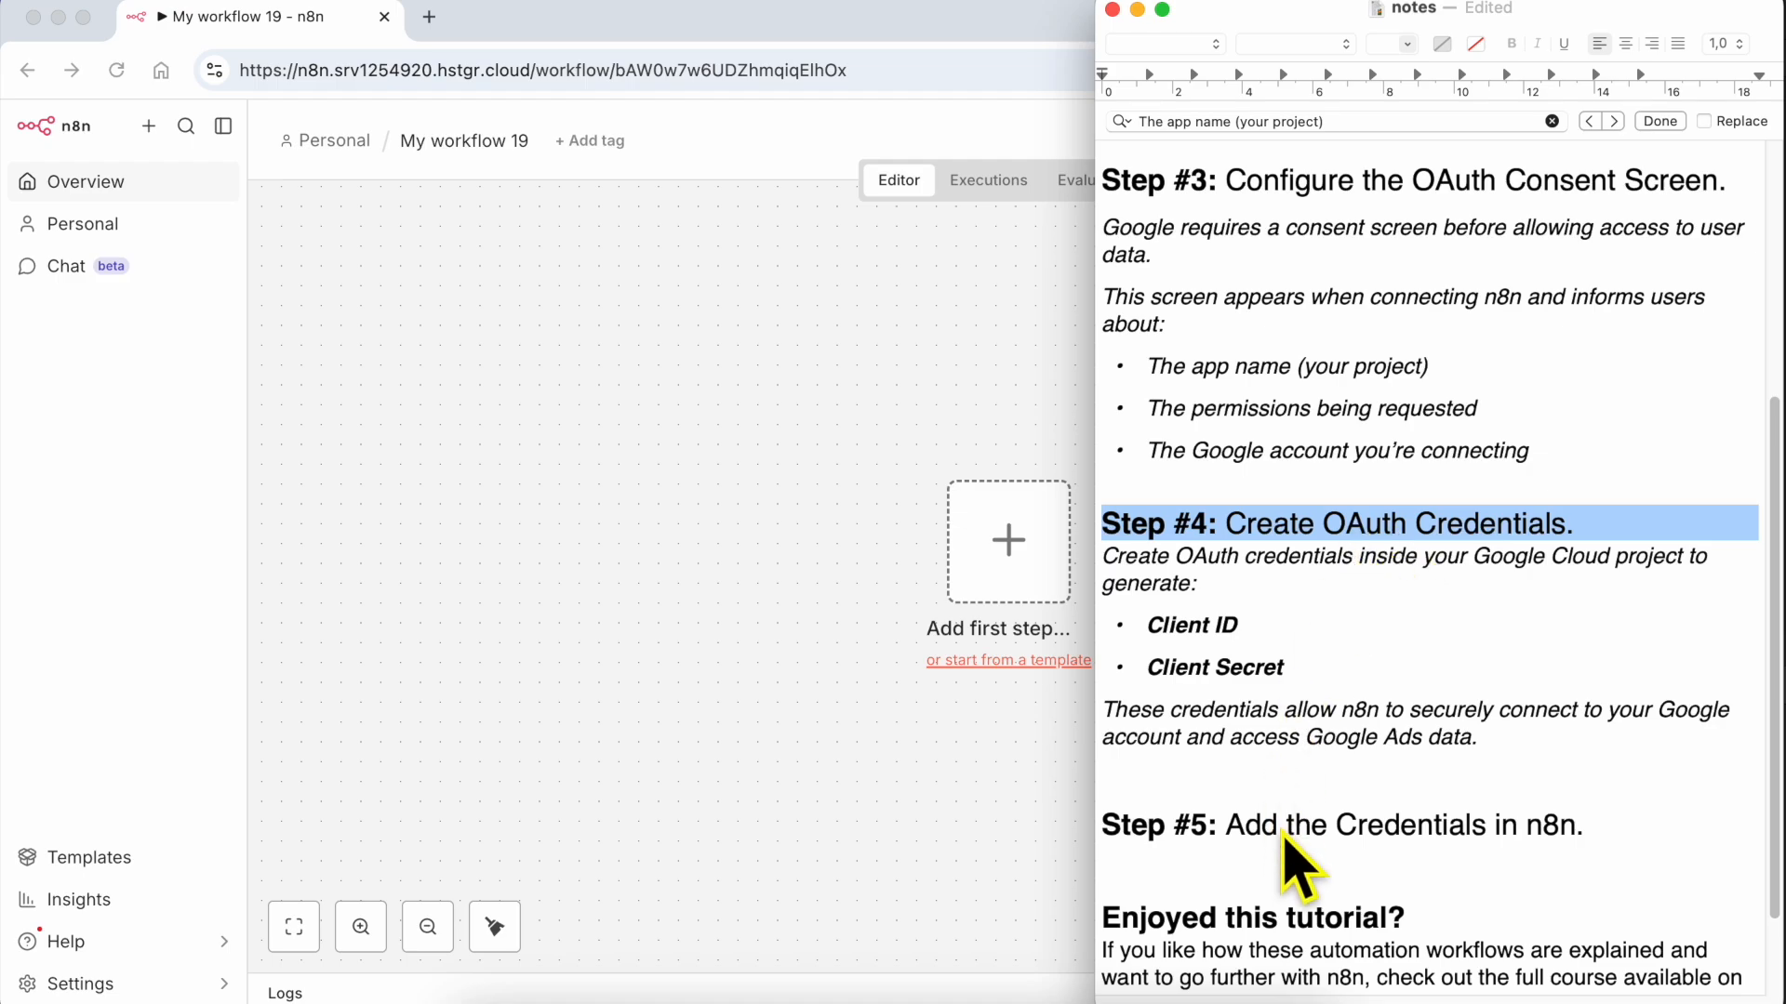
{"action": "triple_click", "coordinate": [1324, 828]}
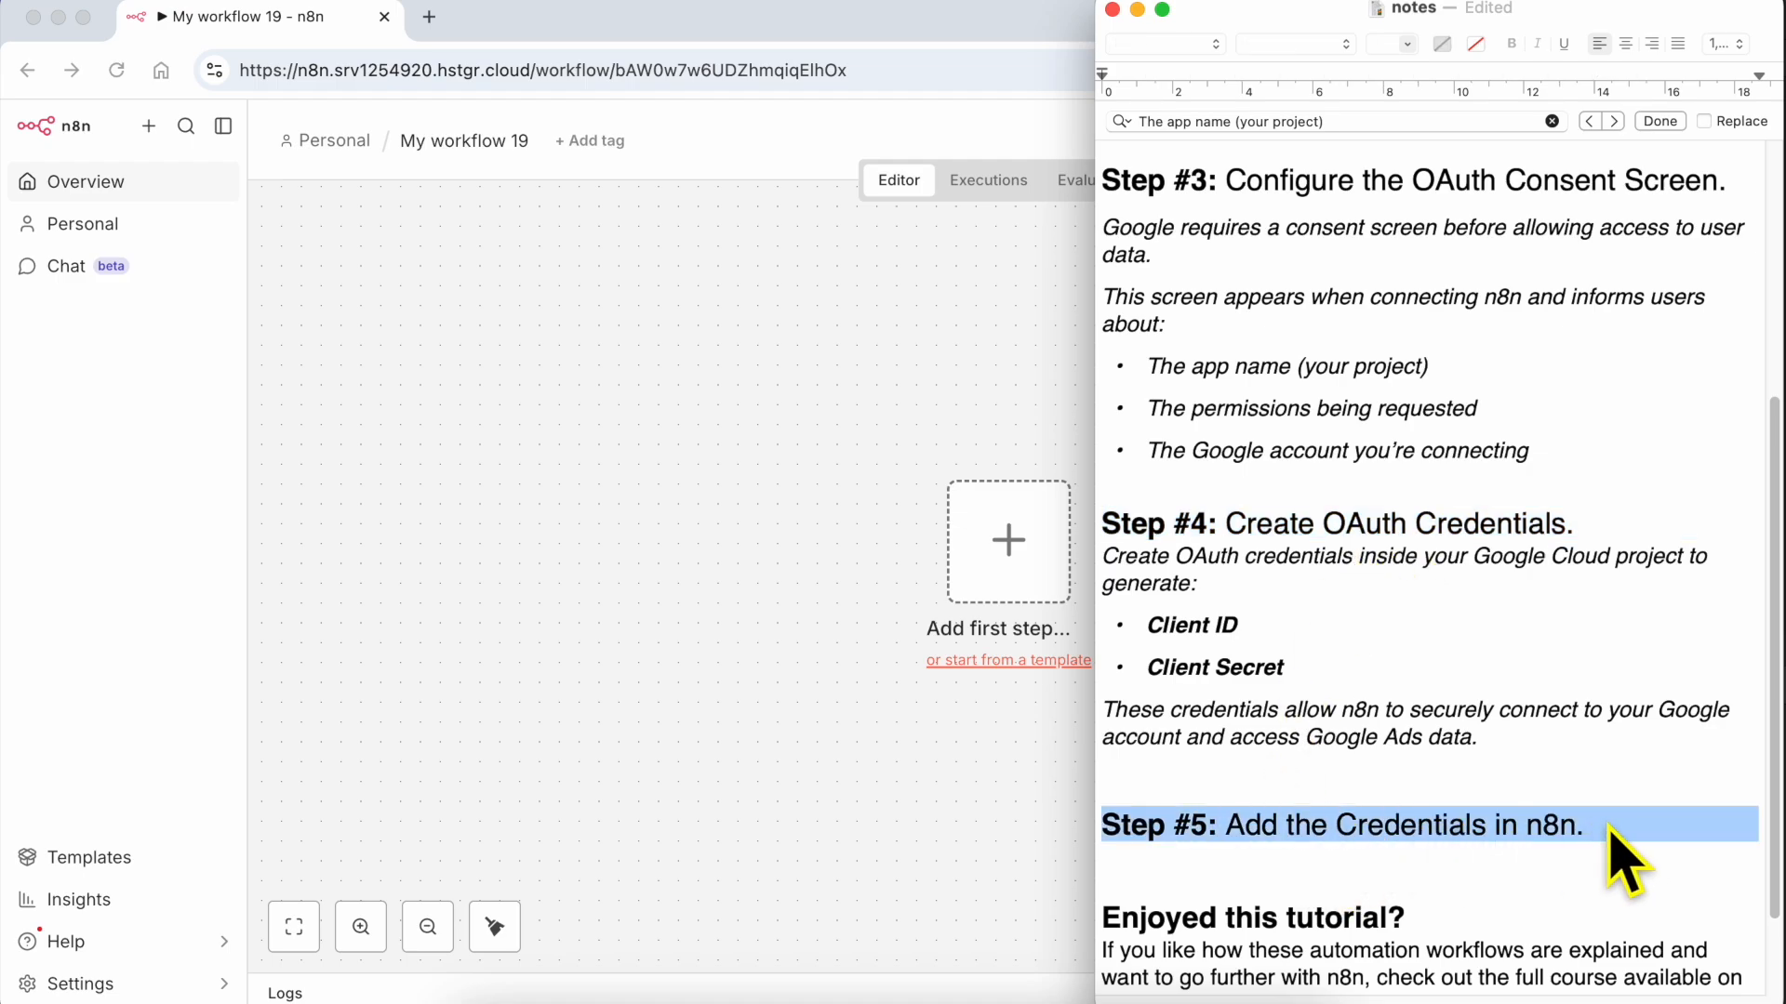
{"action": "scroll", "coordinate": [1591, 750], "scroll_direction": "down", "scroll_amount": 3}
{"action": "triple_click", "coordinate": [1333, 797]}
{"action": "left_click_drag", "start_coordinate": [1337, 802], "coordinate": [1341, 888]}
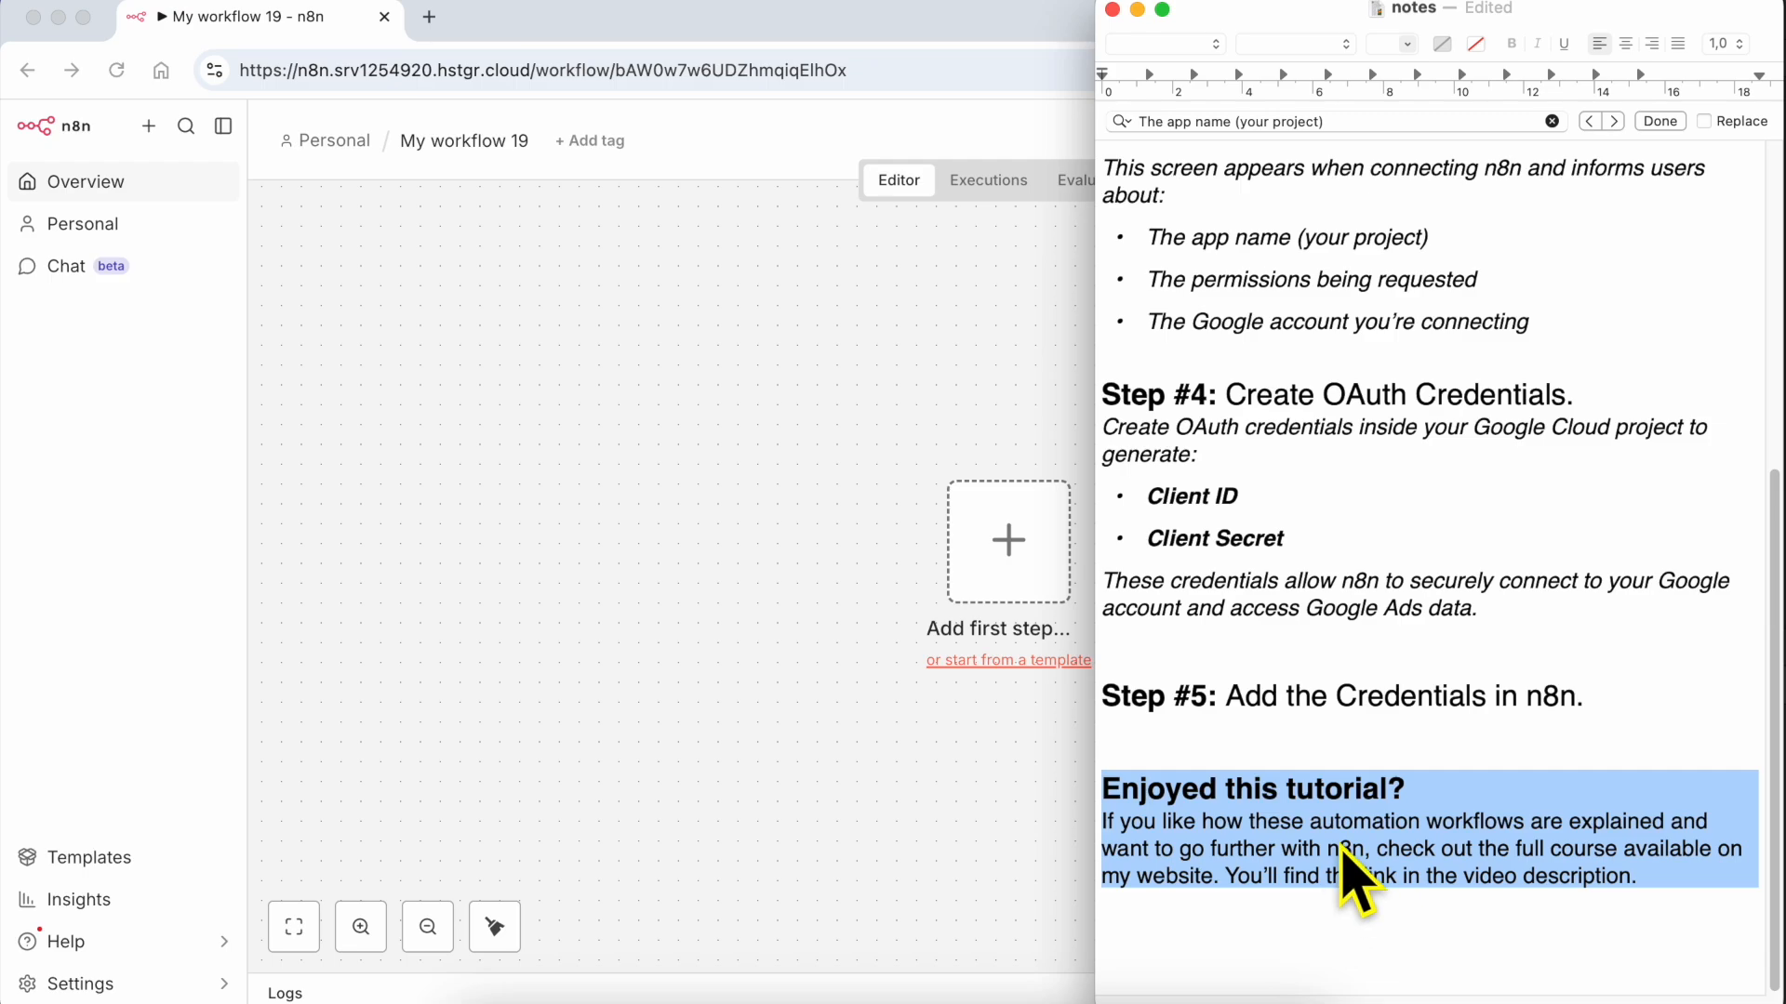
{"action": "scroll", "coordinate": [1363, 570], "scroll_direction": "up", "scroll_amount": 12}
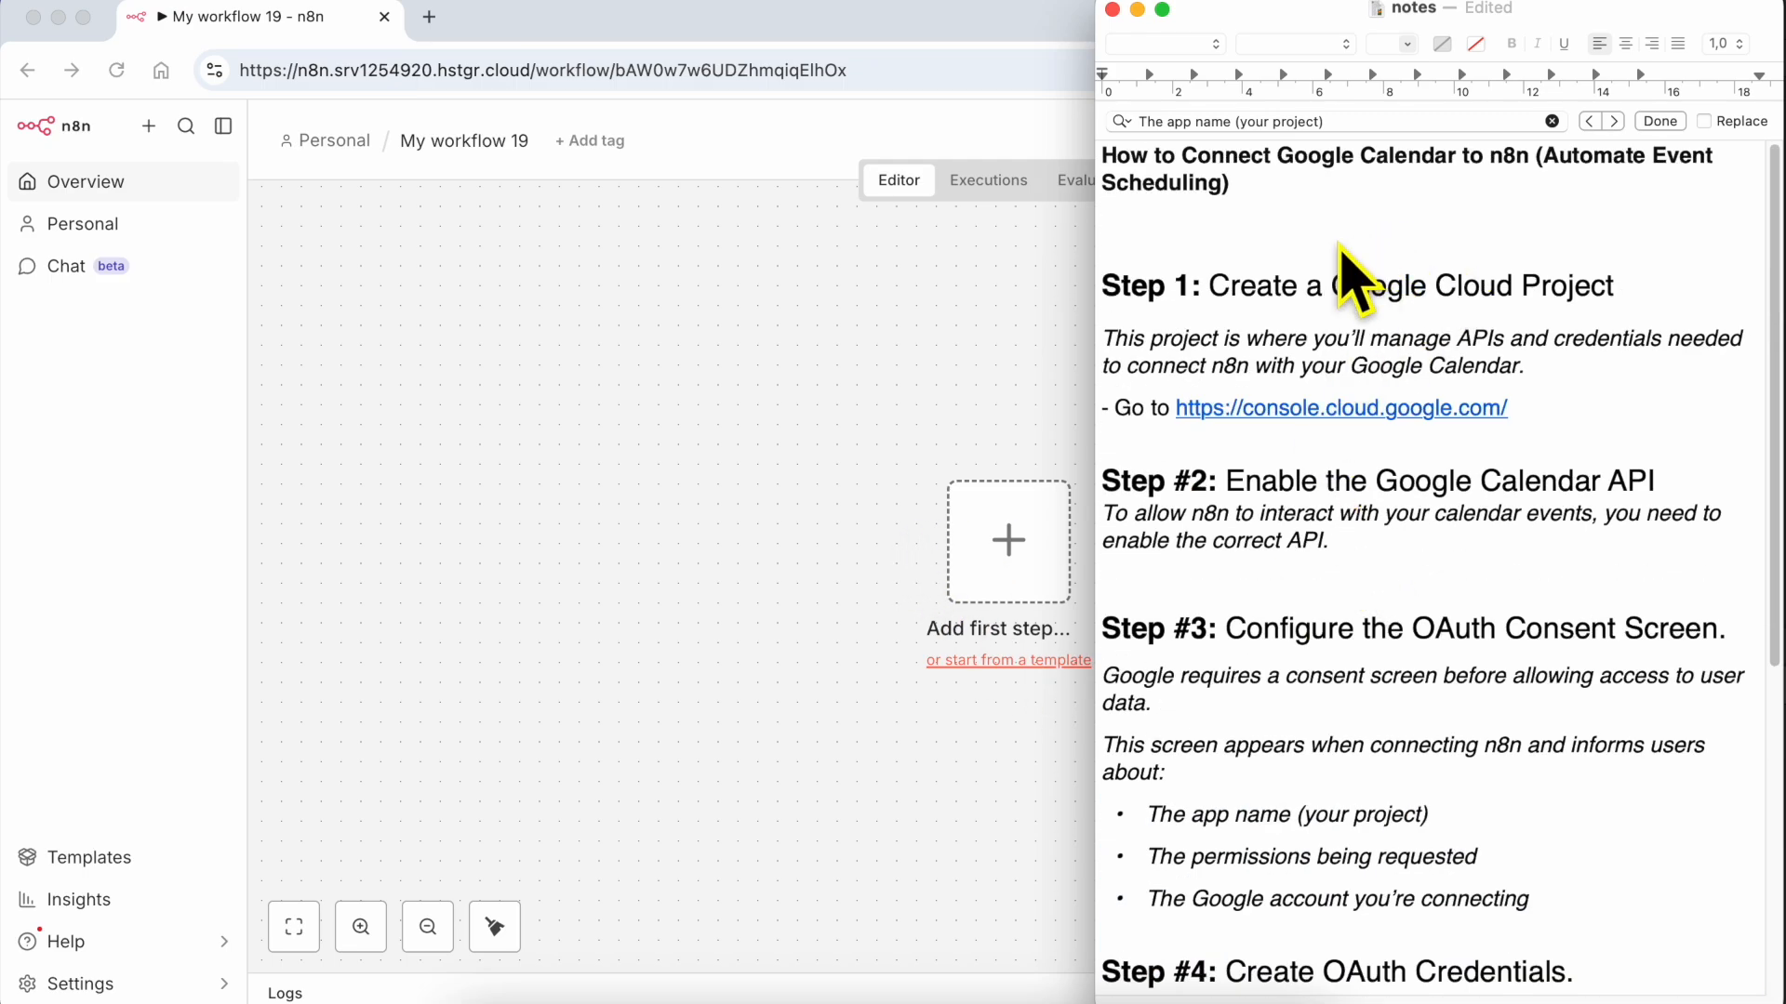
{"action": "triple_click", "coordinate": [1161, 289]}
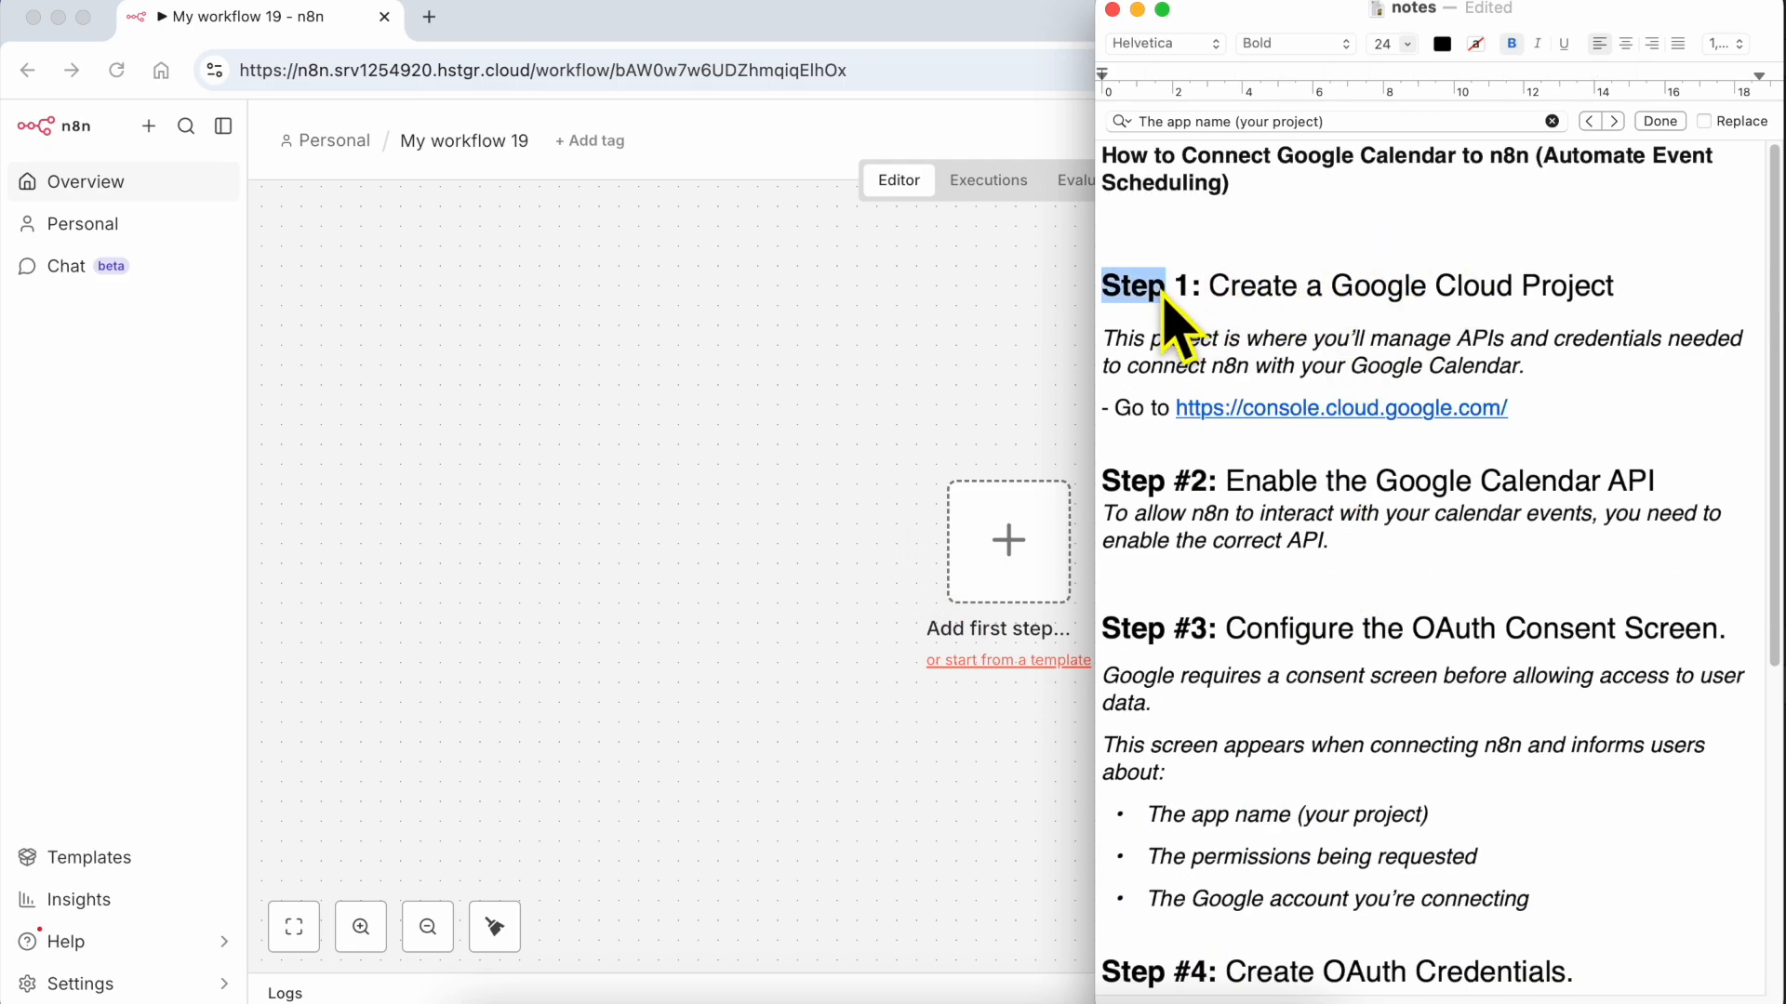
Switch to n8n in the browser and add a manual trigger as the first step of the empty workflow
{"action": "left_click", "coordinate": [840, 360]}
{"action": "left_click", "coordinate": [1014, 553]}
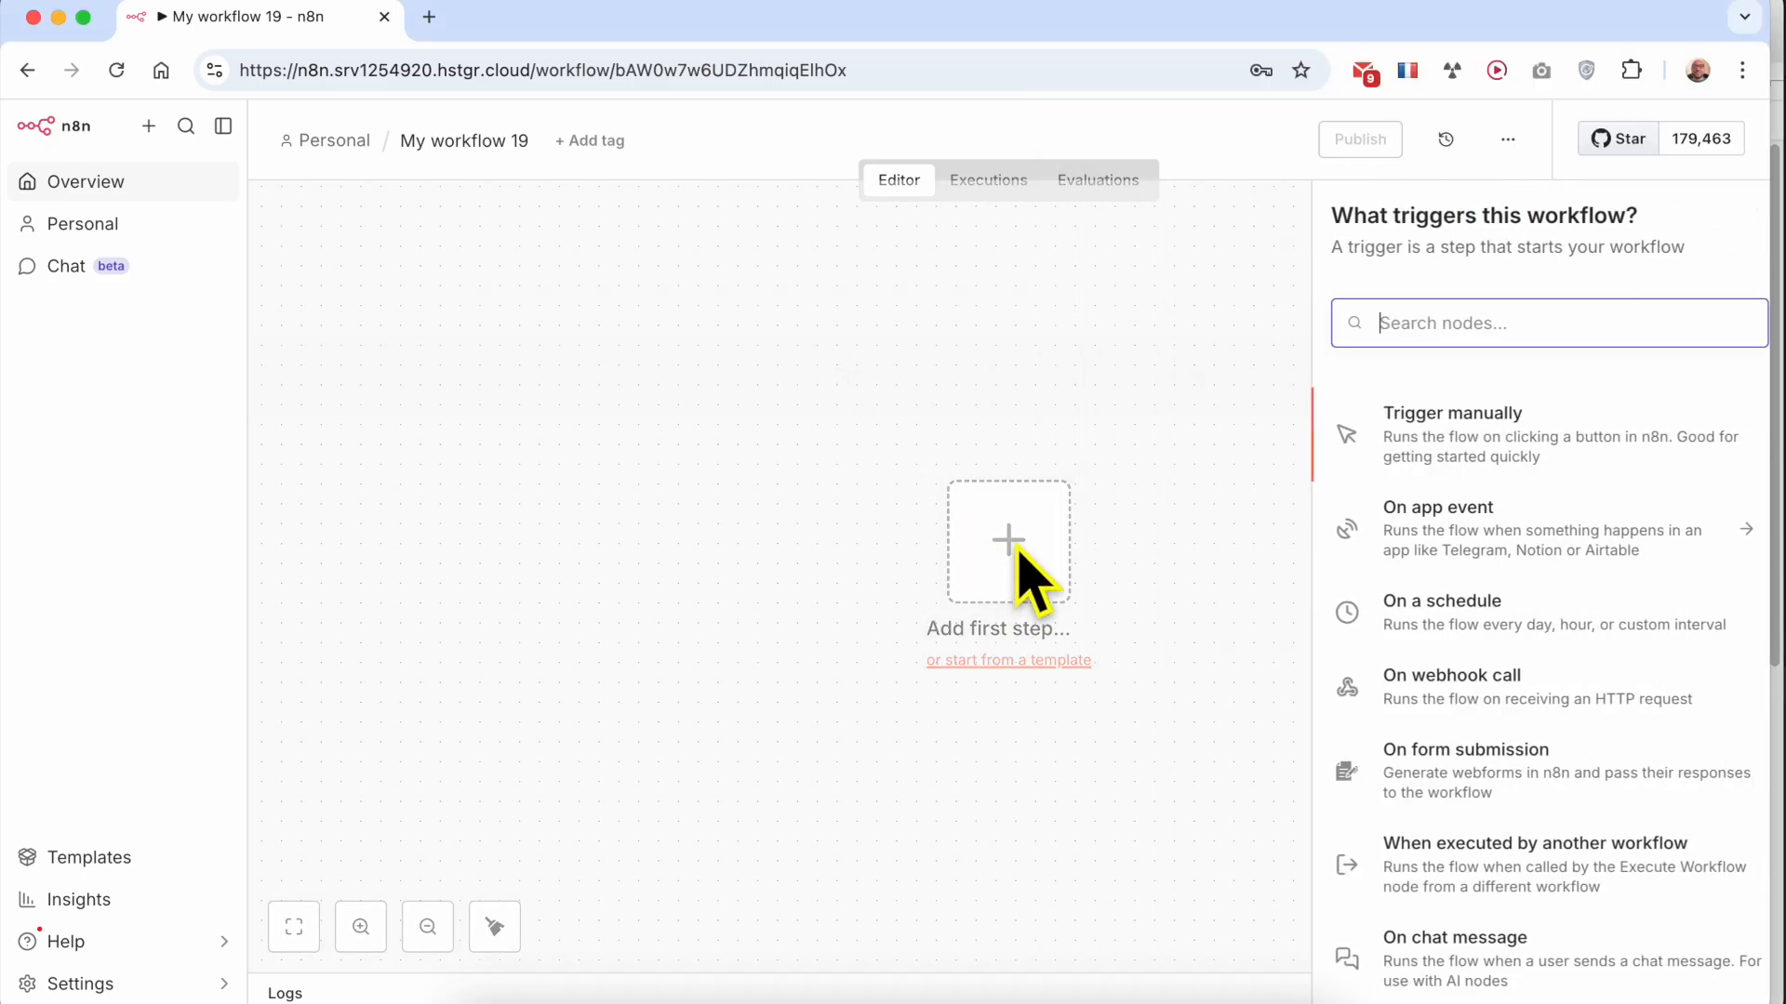
{"action": "left_click", "coordinate": [1433, 456]}
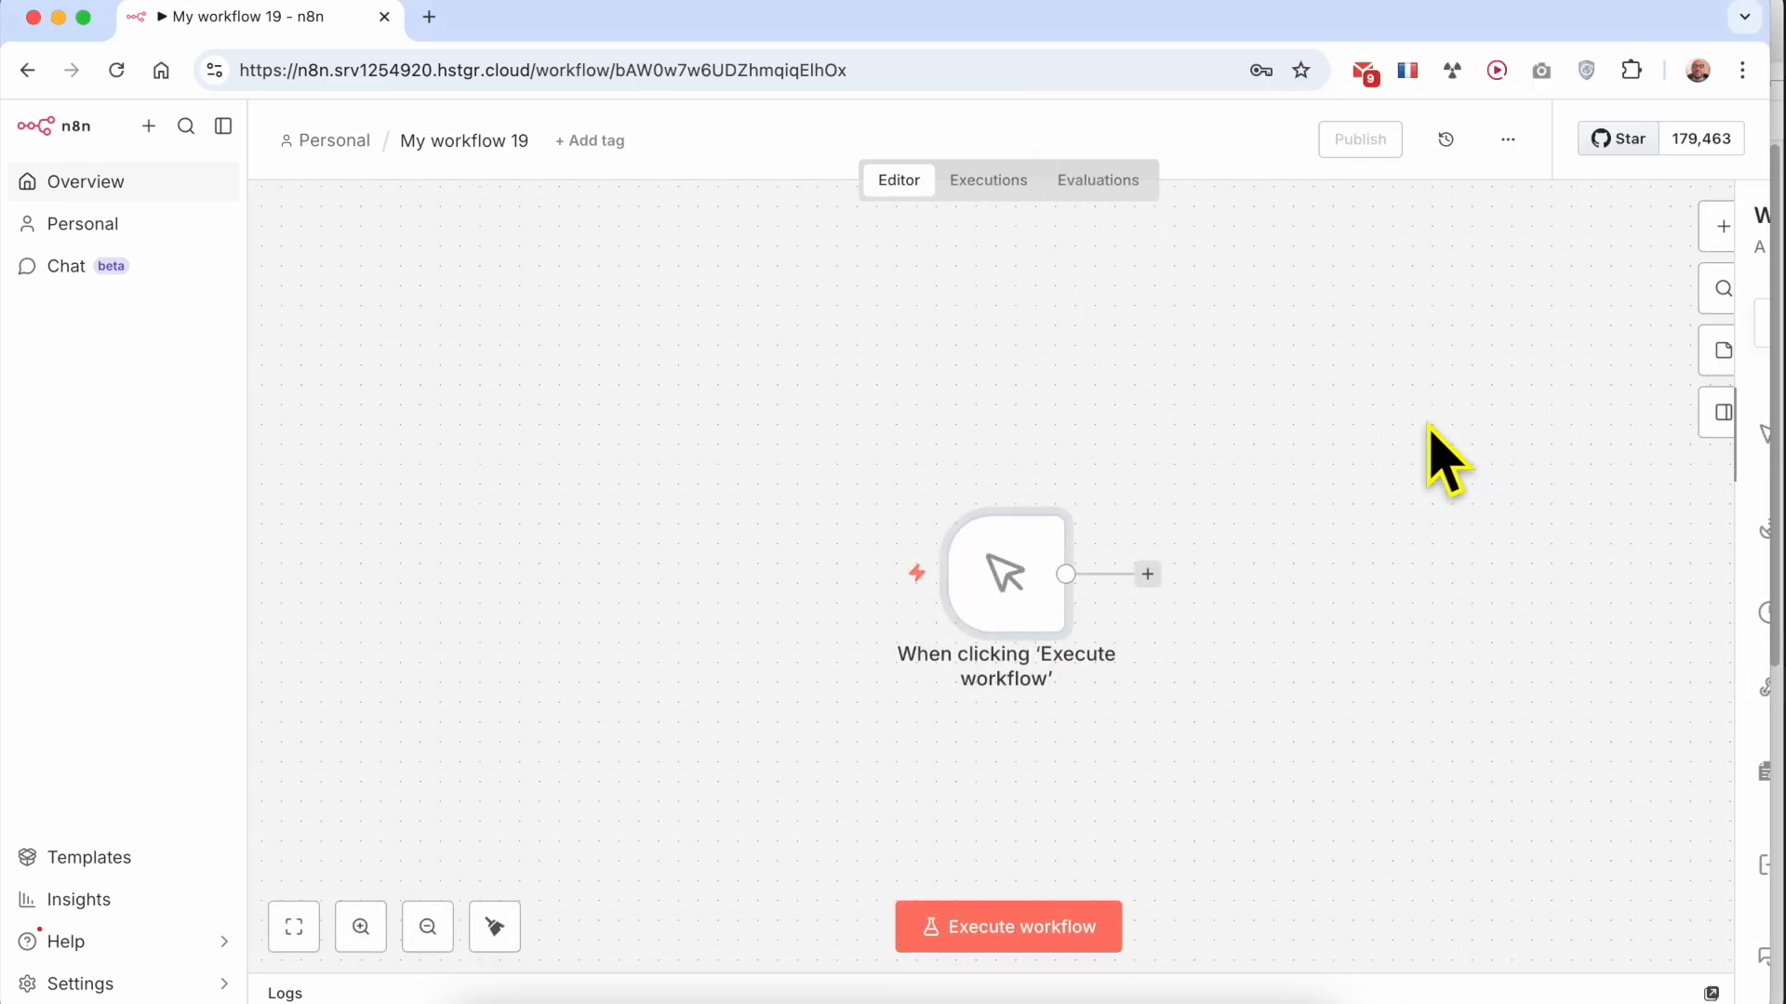
Add a Google Calendar node with the "Create an event" action after the manual trigger
{"action": "left_click", "coordinate": [1148, 579]}
{"action": "type", "text": "google"}
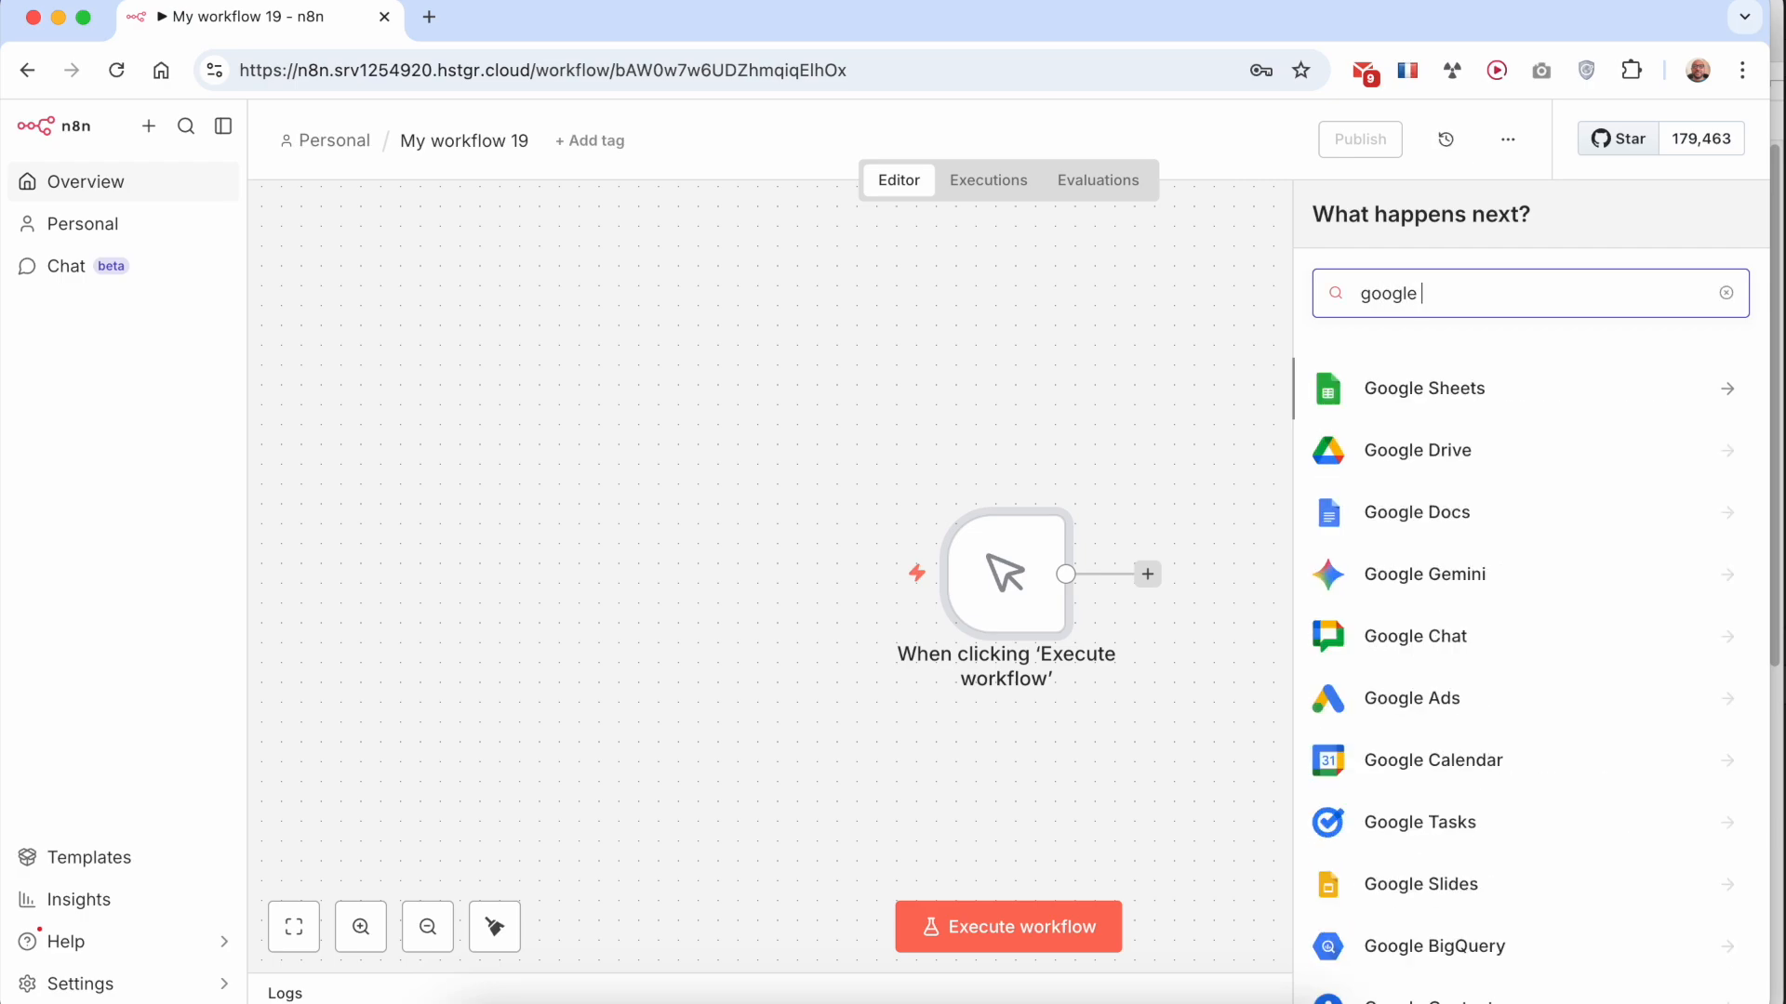
{"action": "type", "text": " cal"}
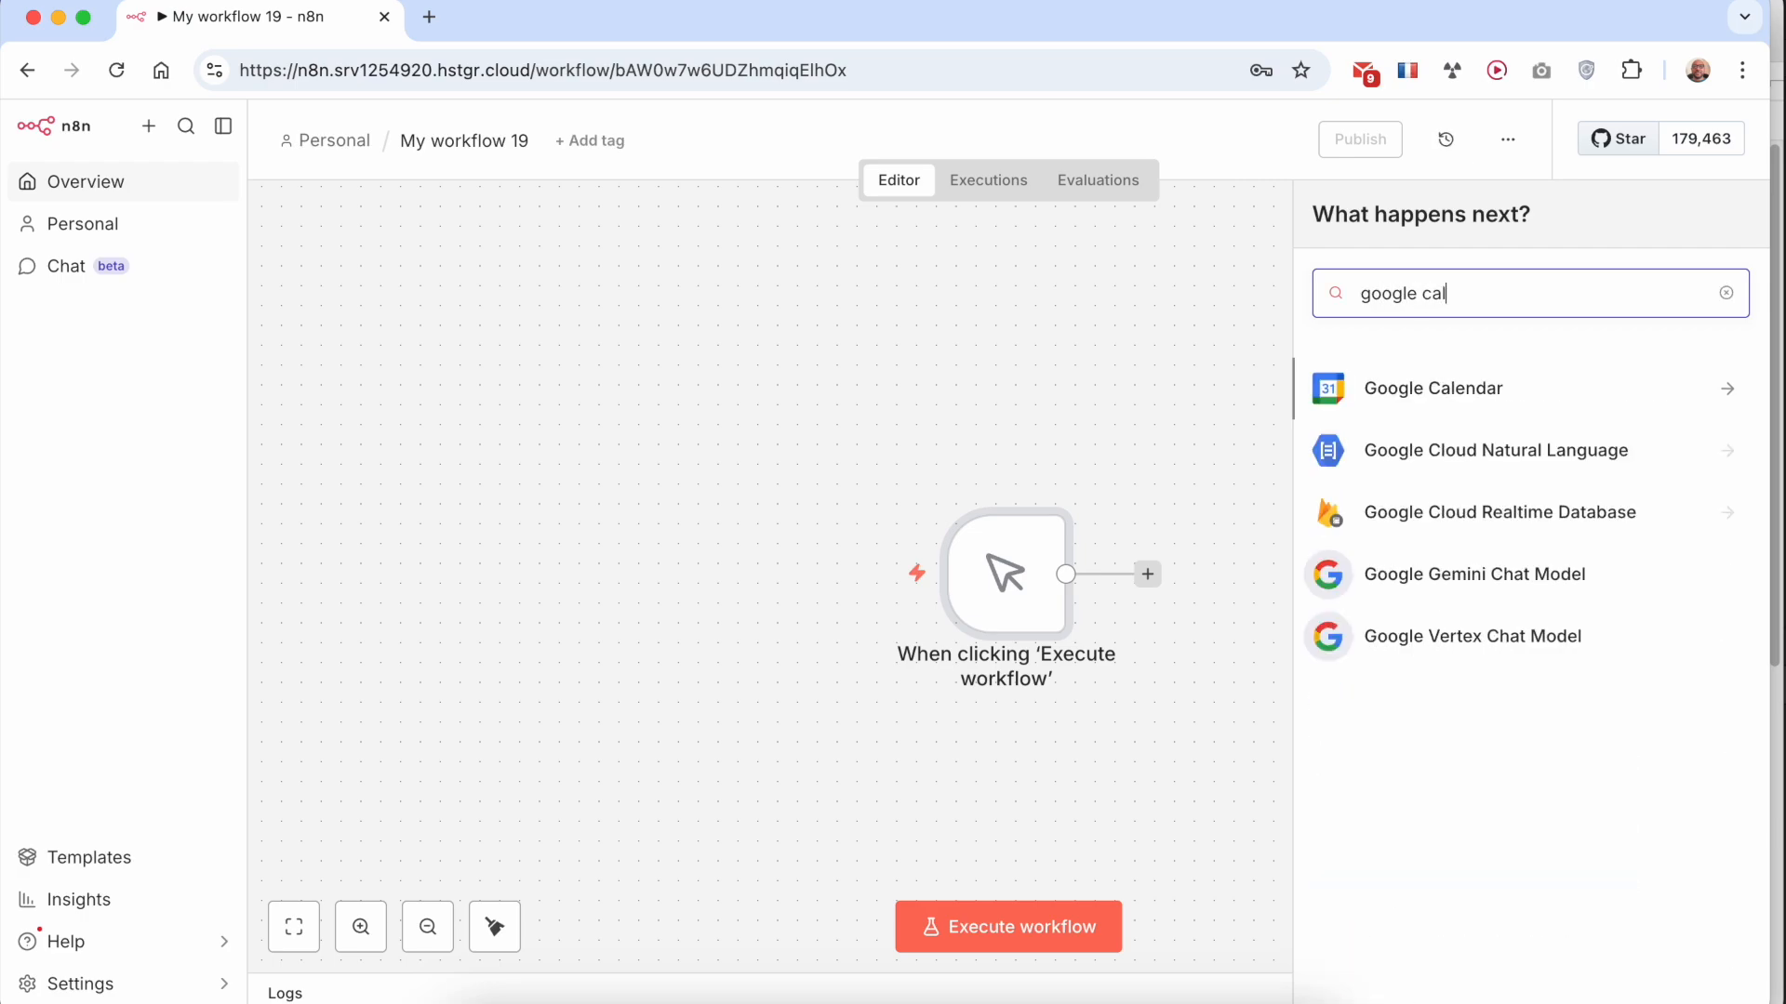
{"action": "left_click", "coordinate": [1459, 396]}
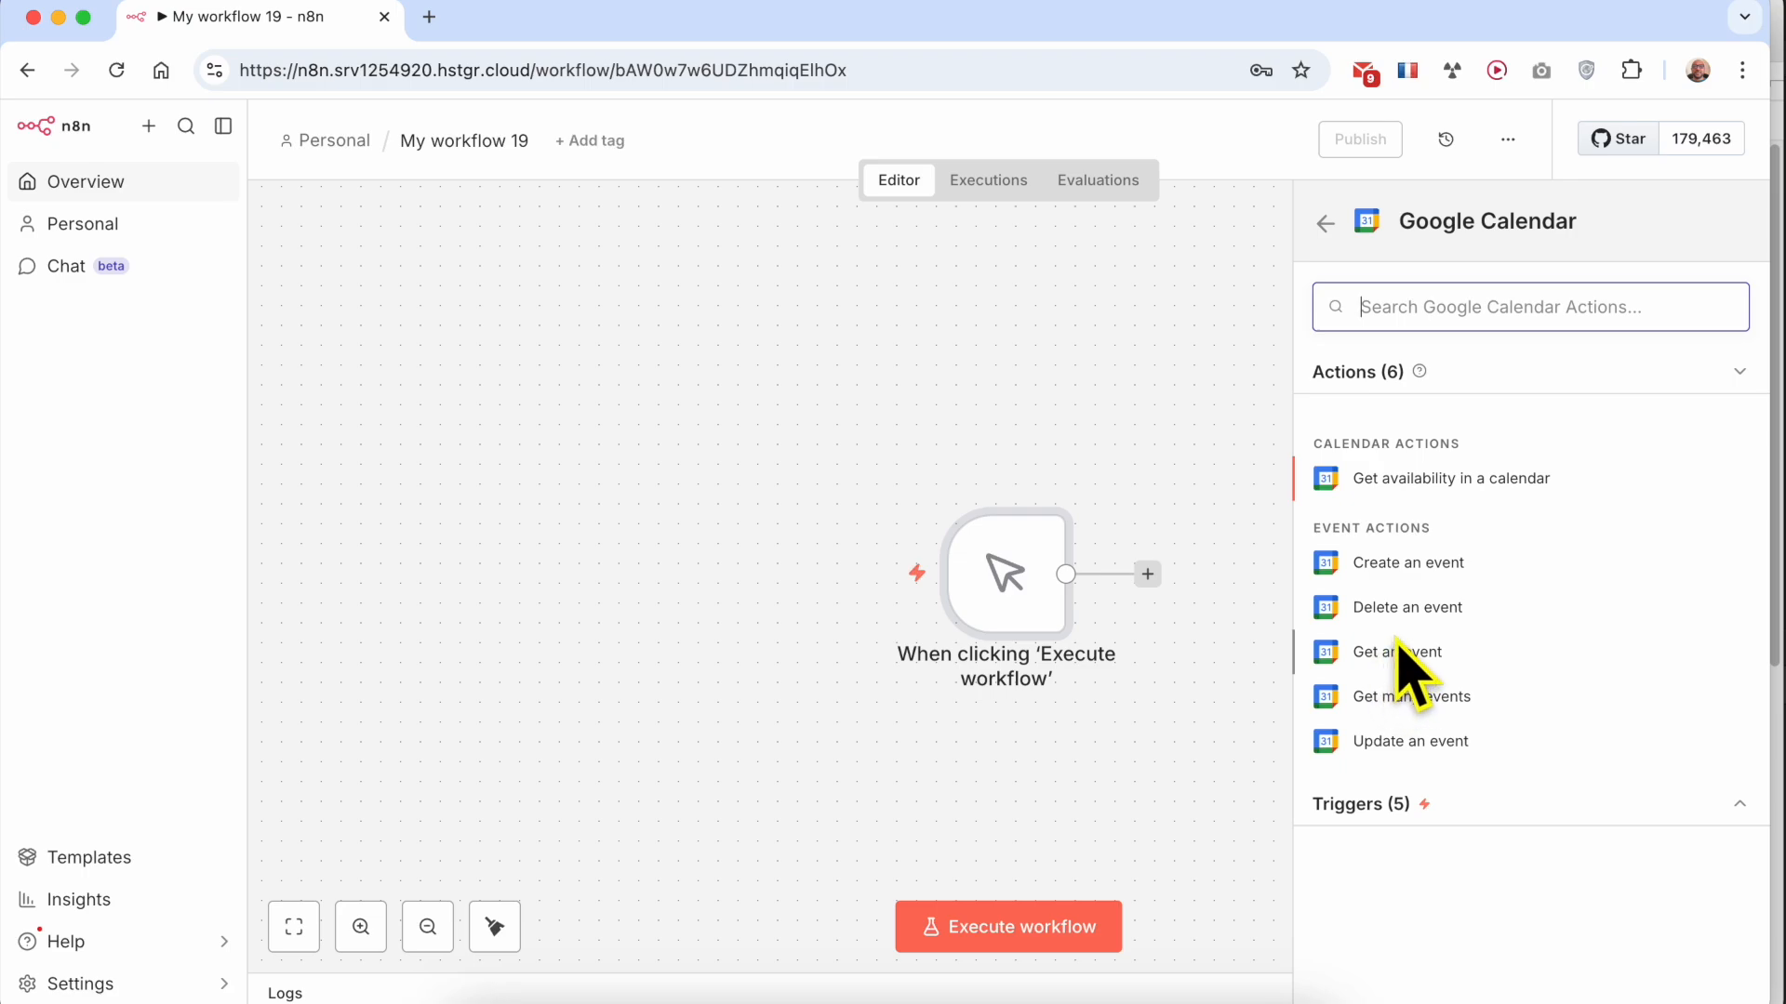
{"action": "left_click", "coordinate": [1422, 563]}
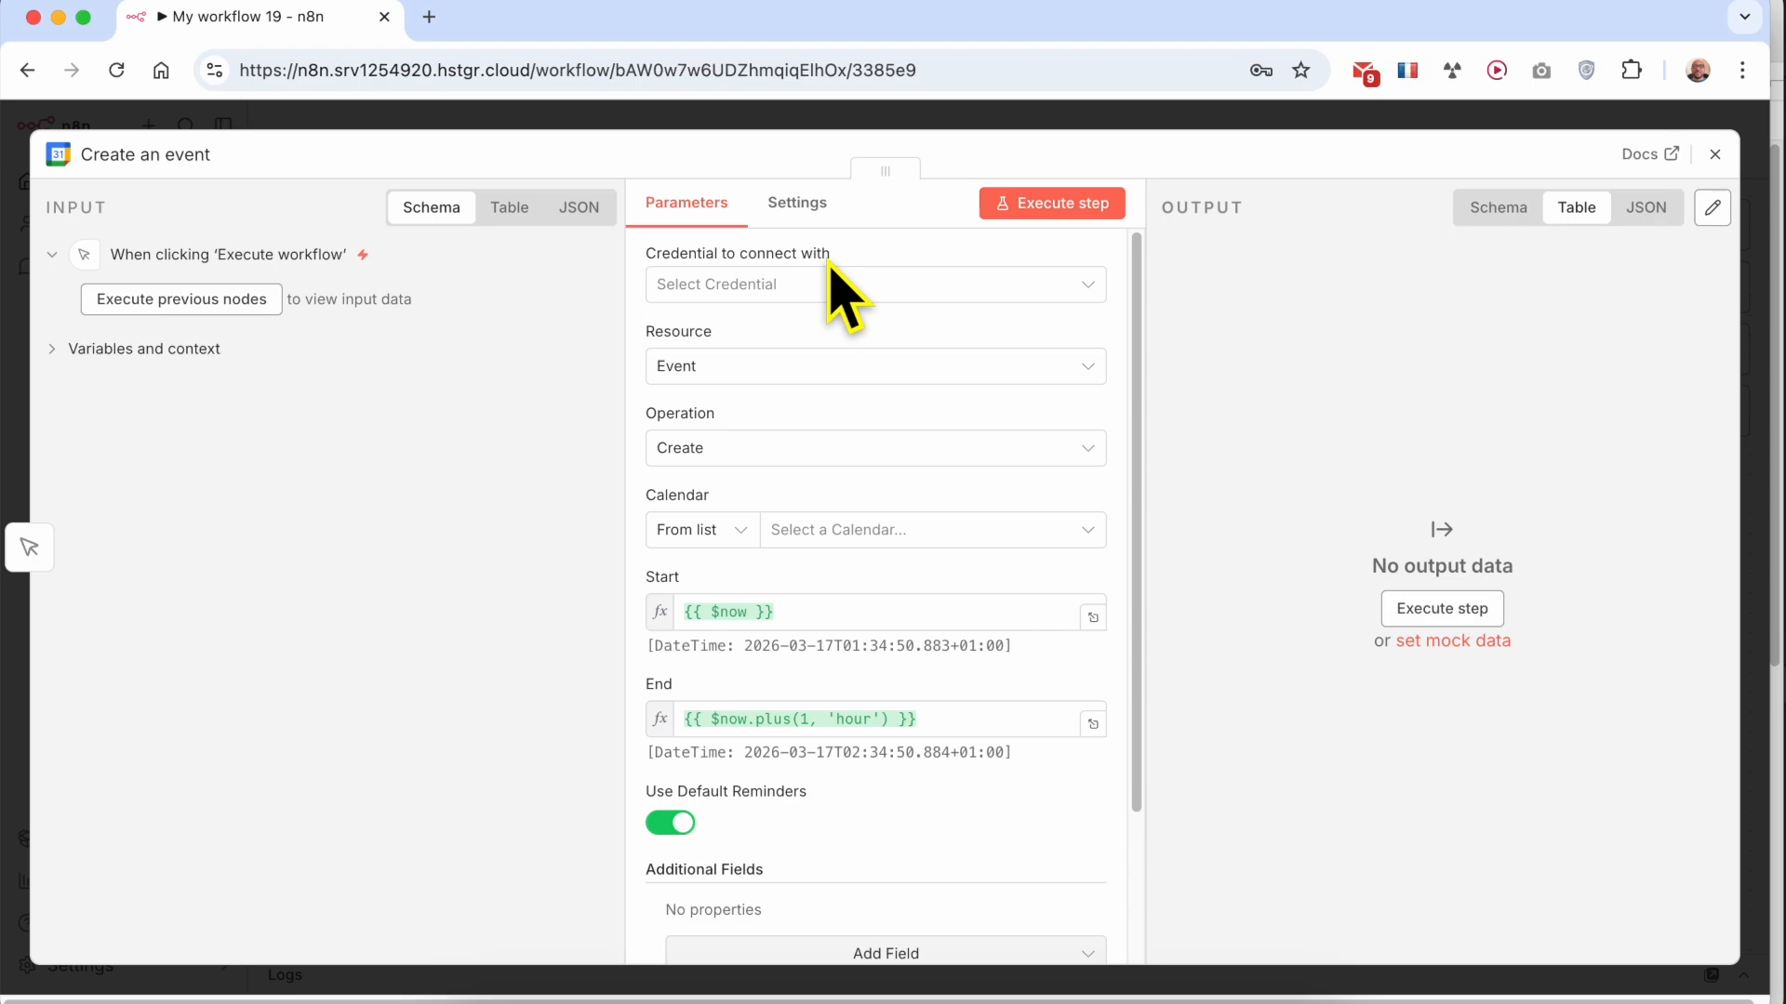
Start a new Google Calendar credential for the node and review its OAuth Redirect URL, Client ID and Client Secret fields
{"action": "left_click", "coordinate": [805, 286]}
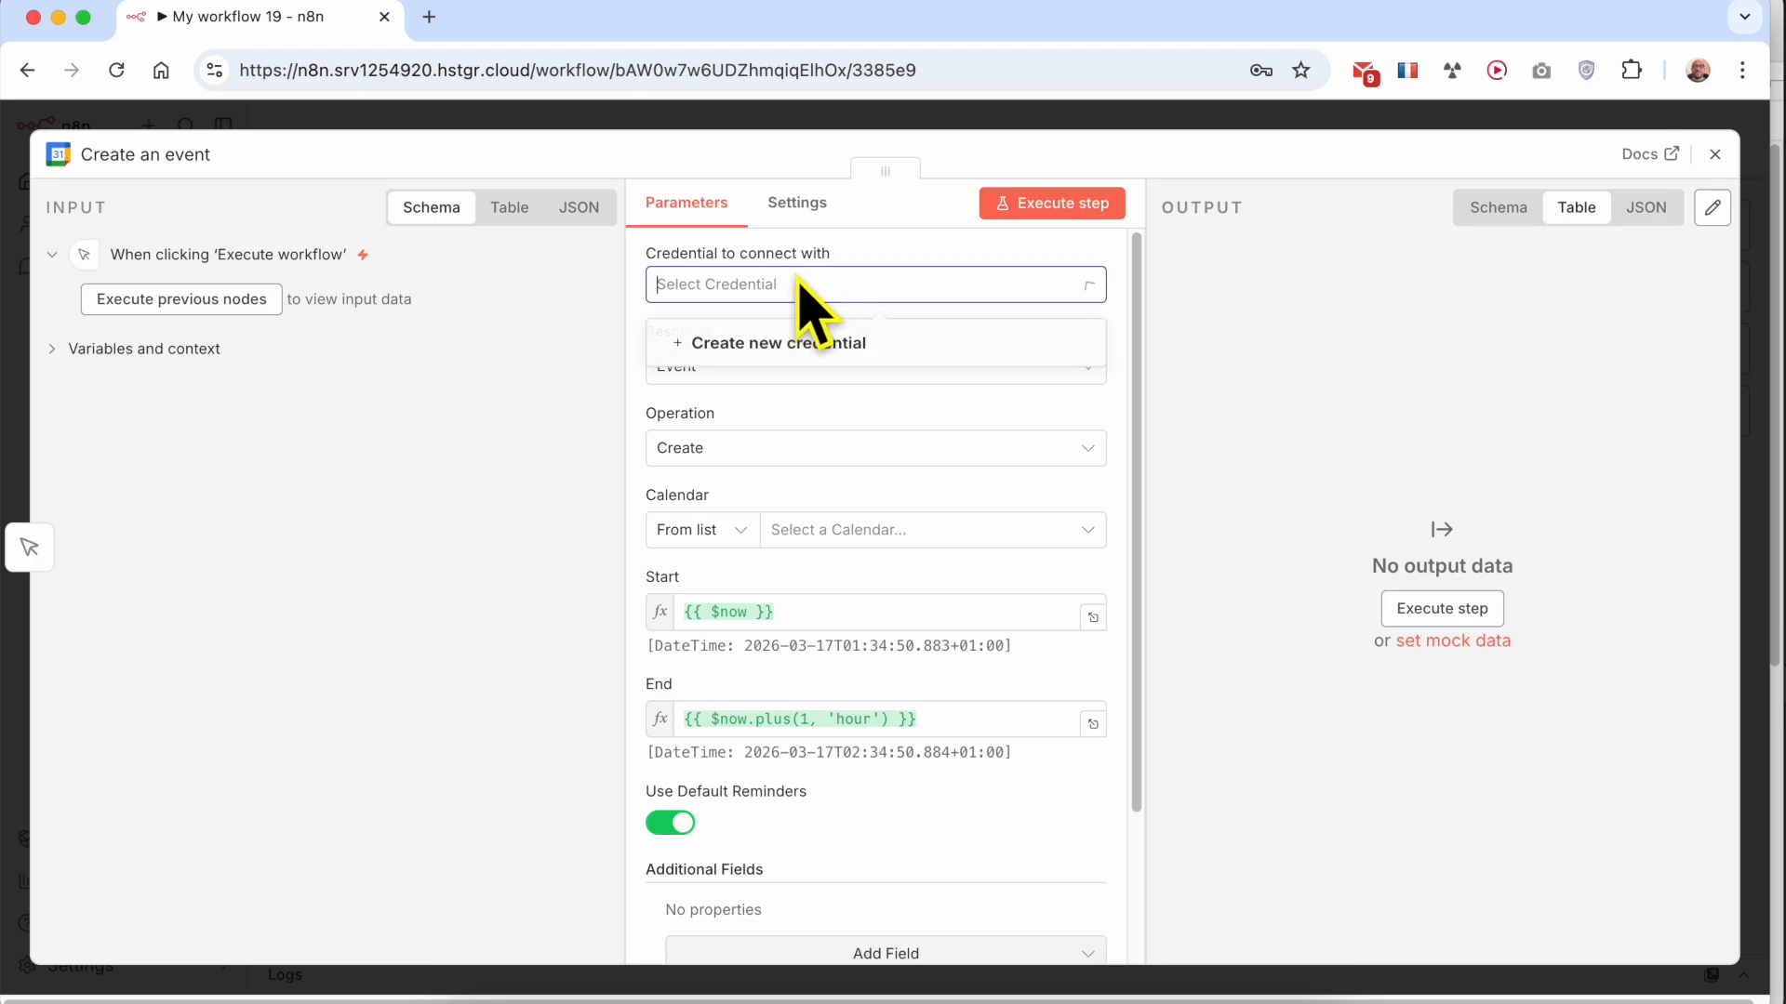
{"action": "left_click", "coordinate": [798, 357]}
{"action": "scroll", "coordinate": [726, 521], "scroll_direction": "down", "scroll_amount": 1}
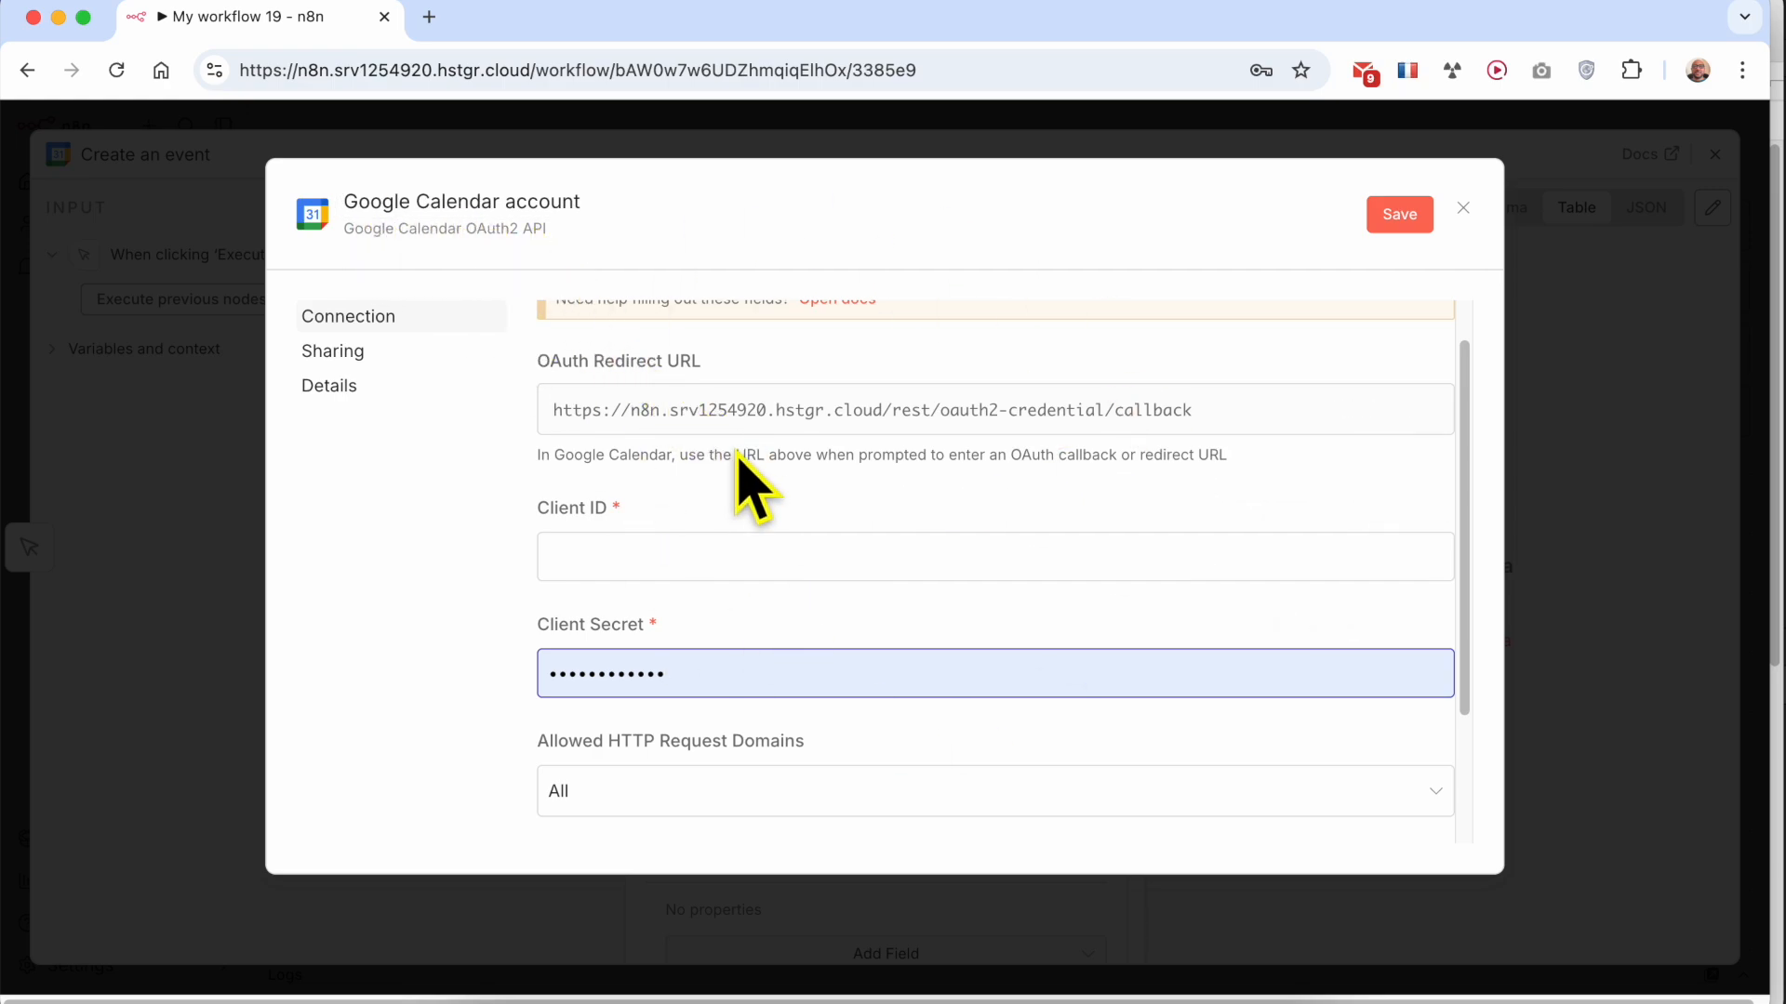
{"action": "scroll", "coordinate": [701, 510], "scroll_direction": "up", "scroll_amount": 1}
{"action": "scroll", "coordinate": [702, 511], "scroll_direction": "down", "scroll_amount": 3}
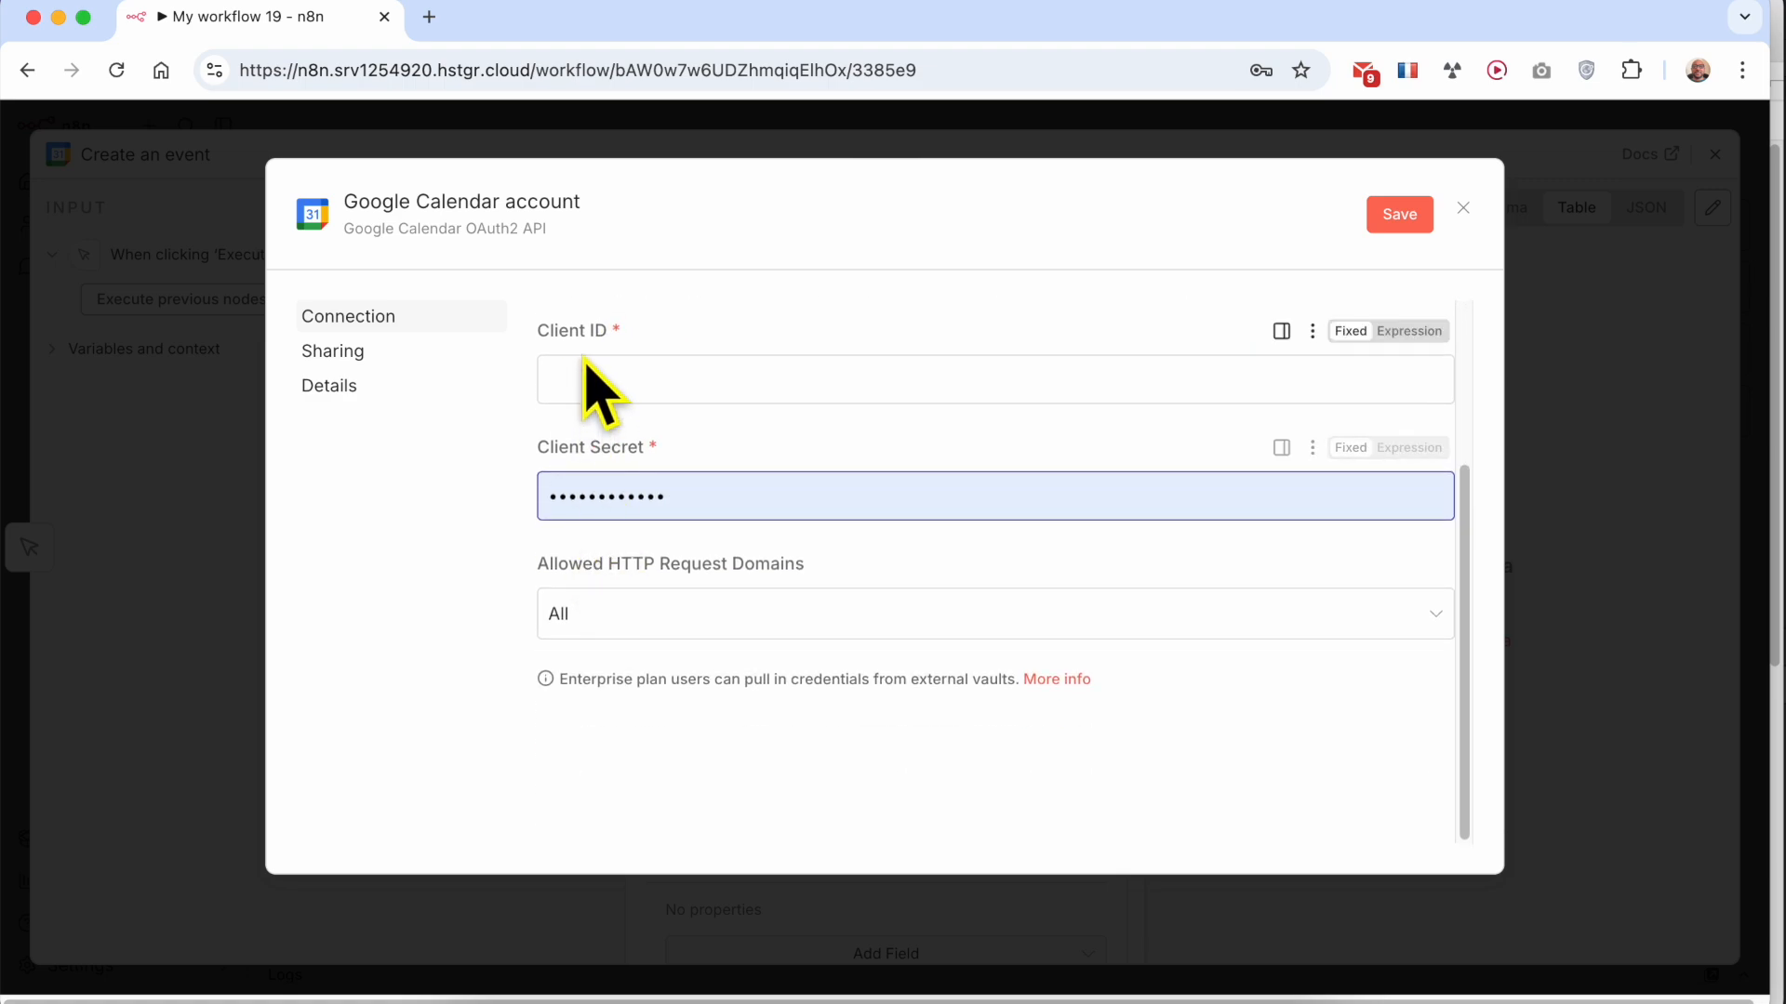
{"action": "scroll", "coordinate": [586, 364], "scroll_direction": "up", "scroll_amount": 1}
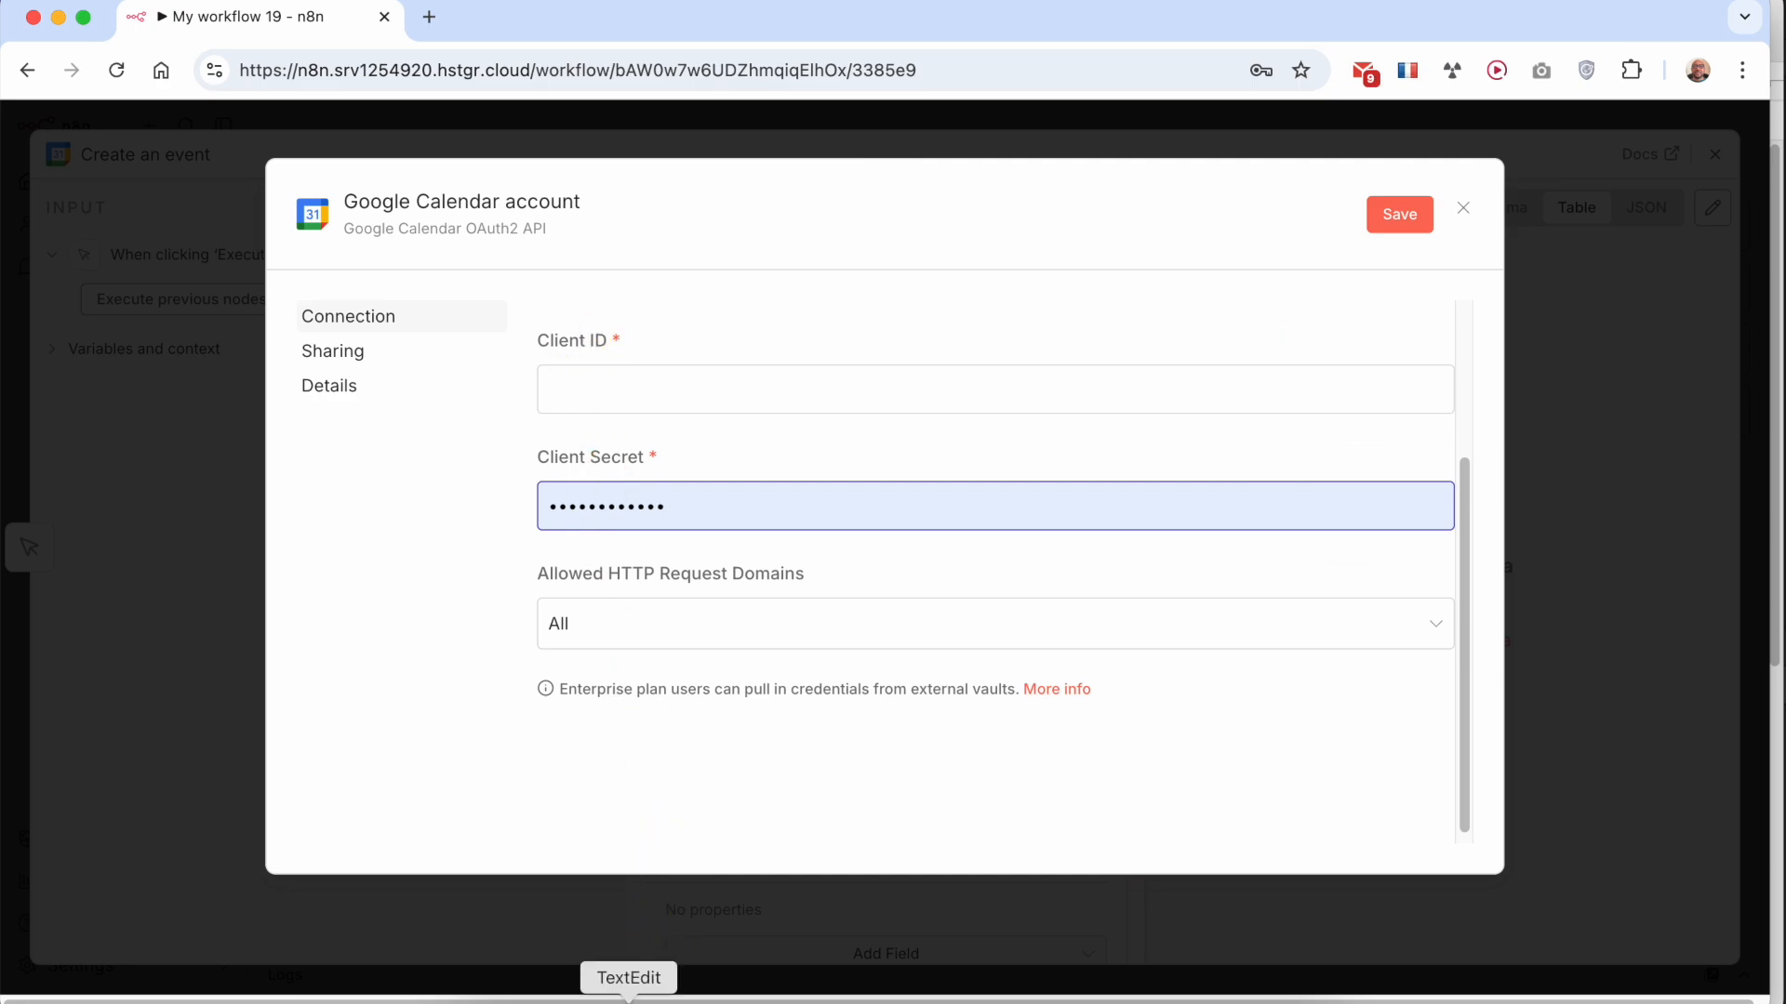
Switch to the TextEdit notes, open the console.cloud.google.com link from Step 1, and dismiss the console's help notice
{"action": "left_click", "coordinate": [628, 997]}
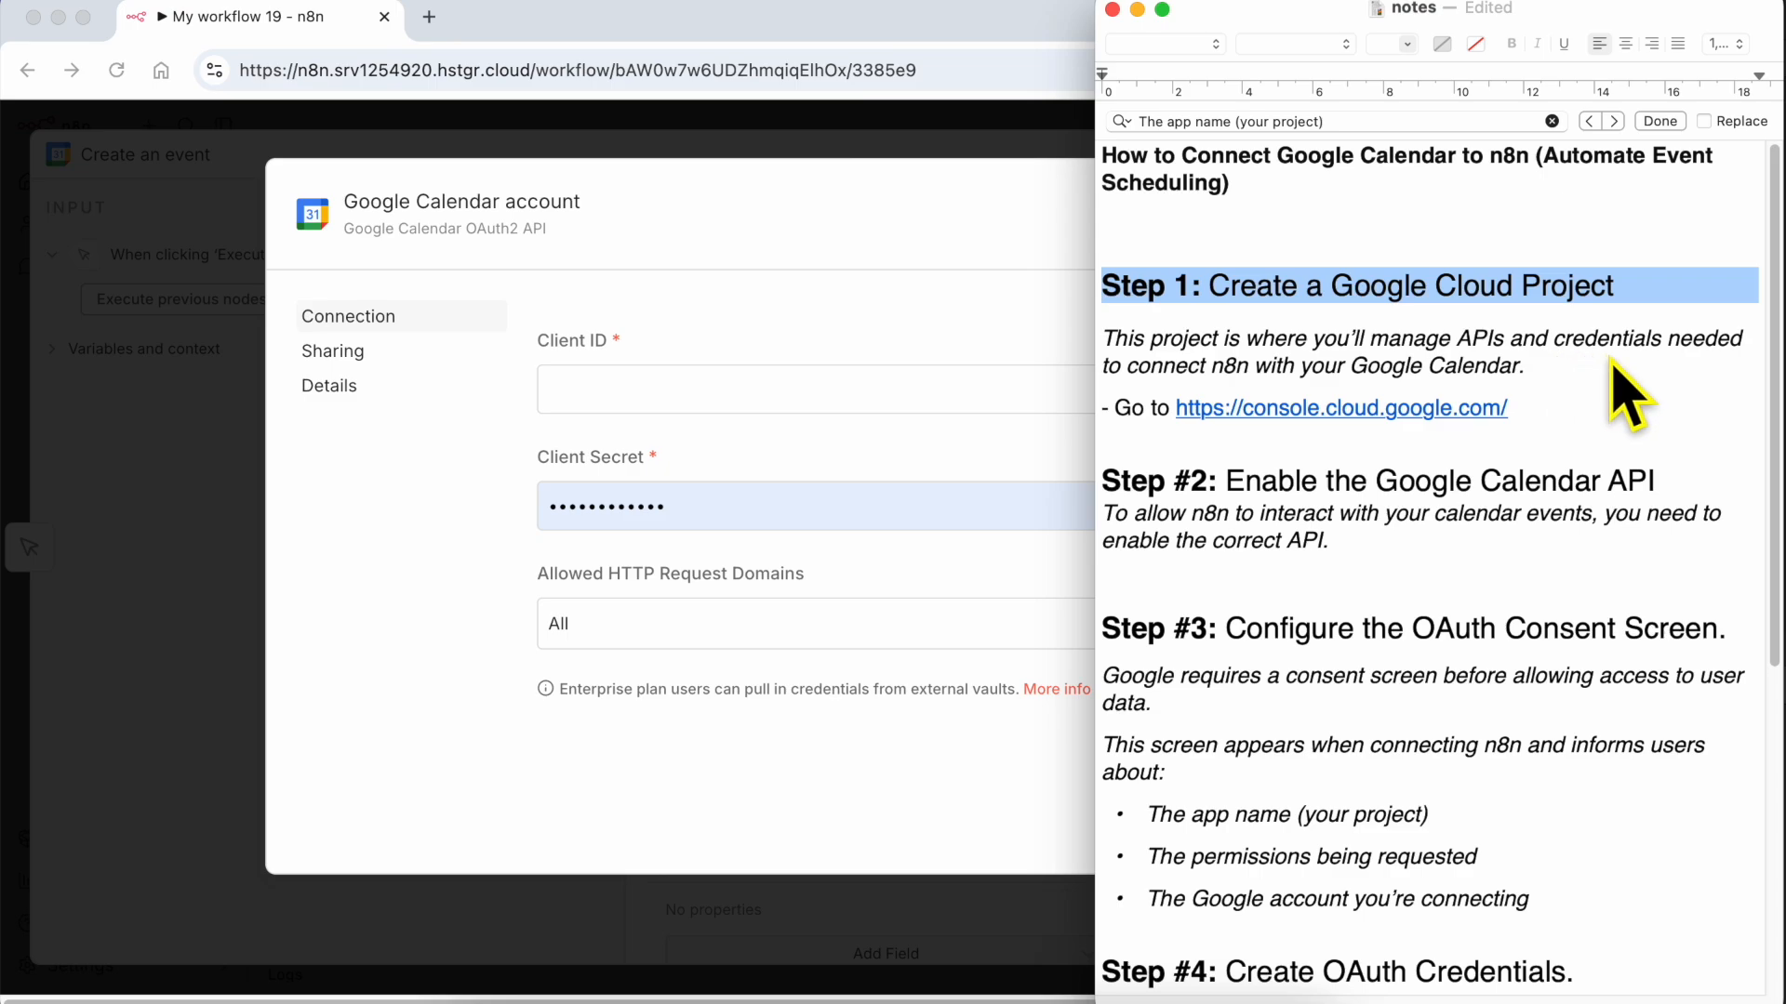
{"action": "left_click", "coordinate": [1293, 409]}
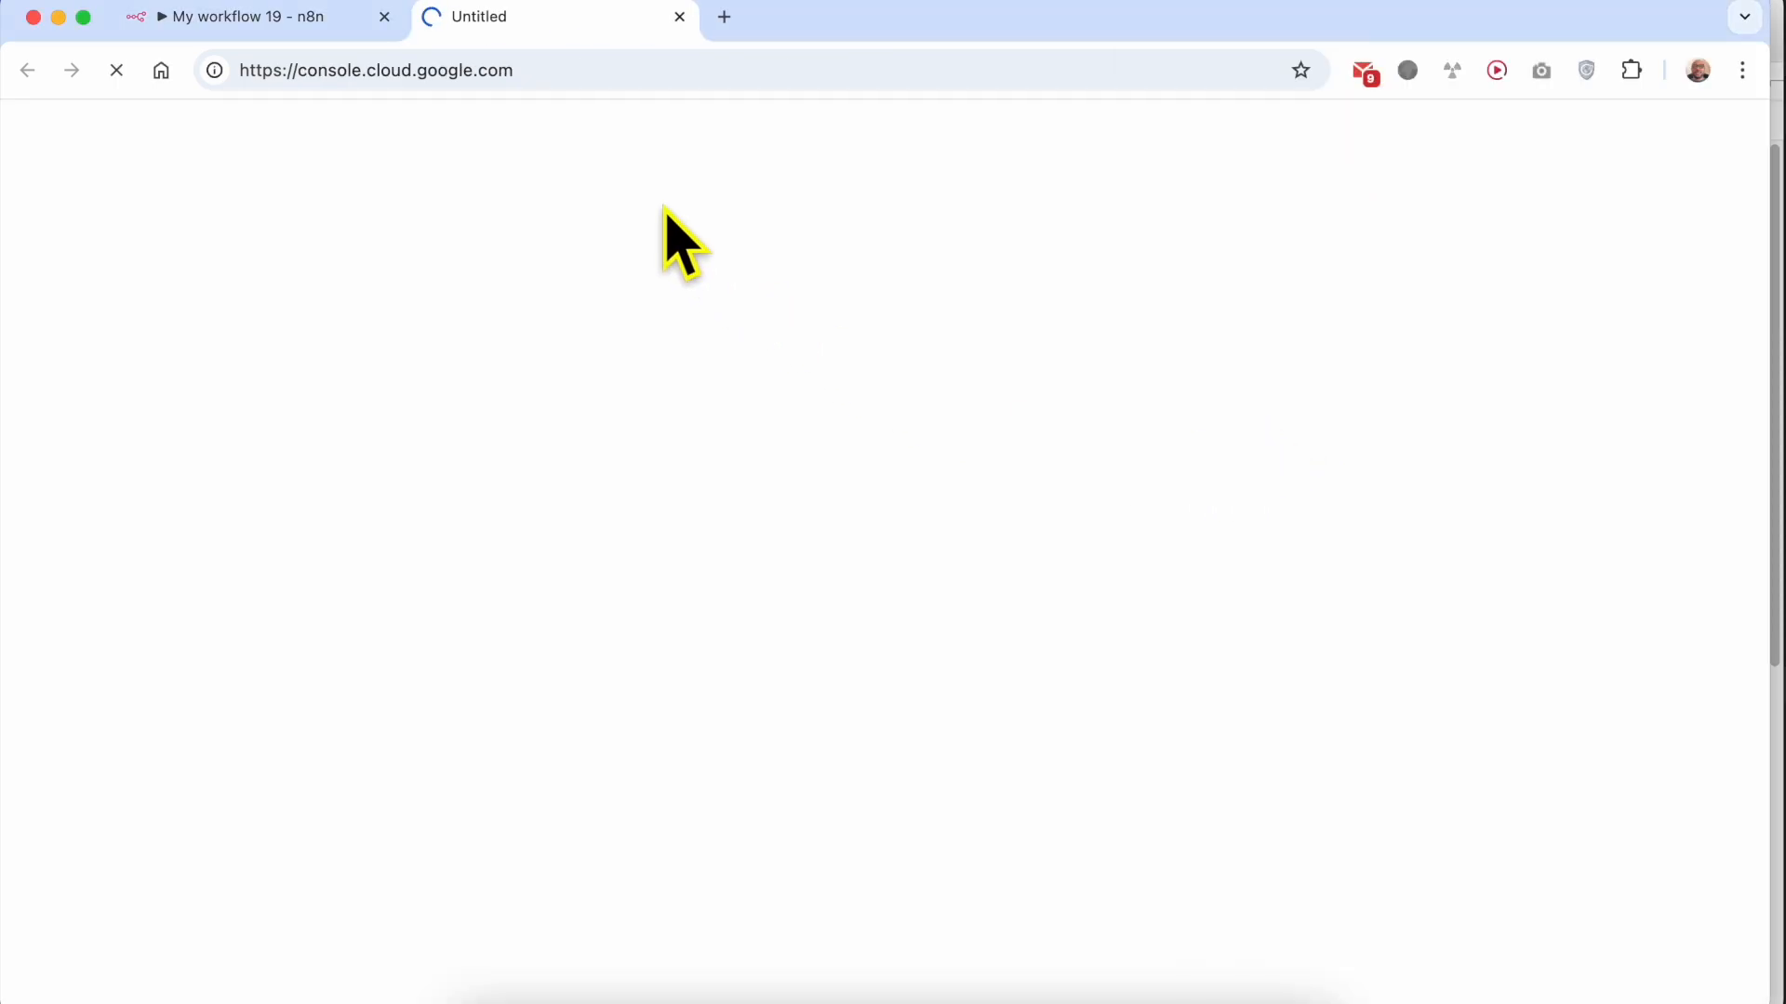
{"action": "left_click_drag", "start_coordinate": [297, 70], "coordinate": [444, 70]}
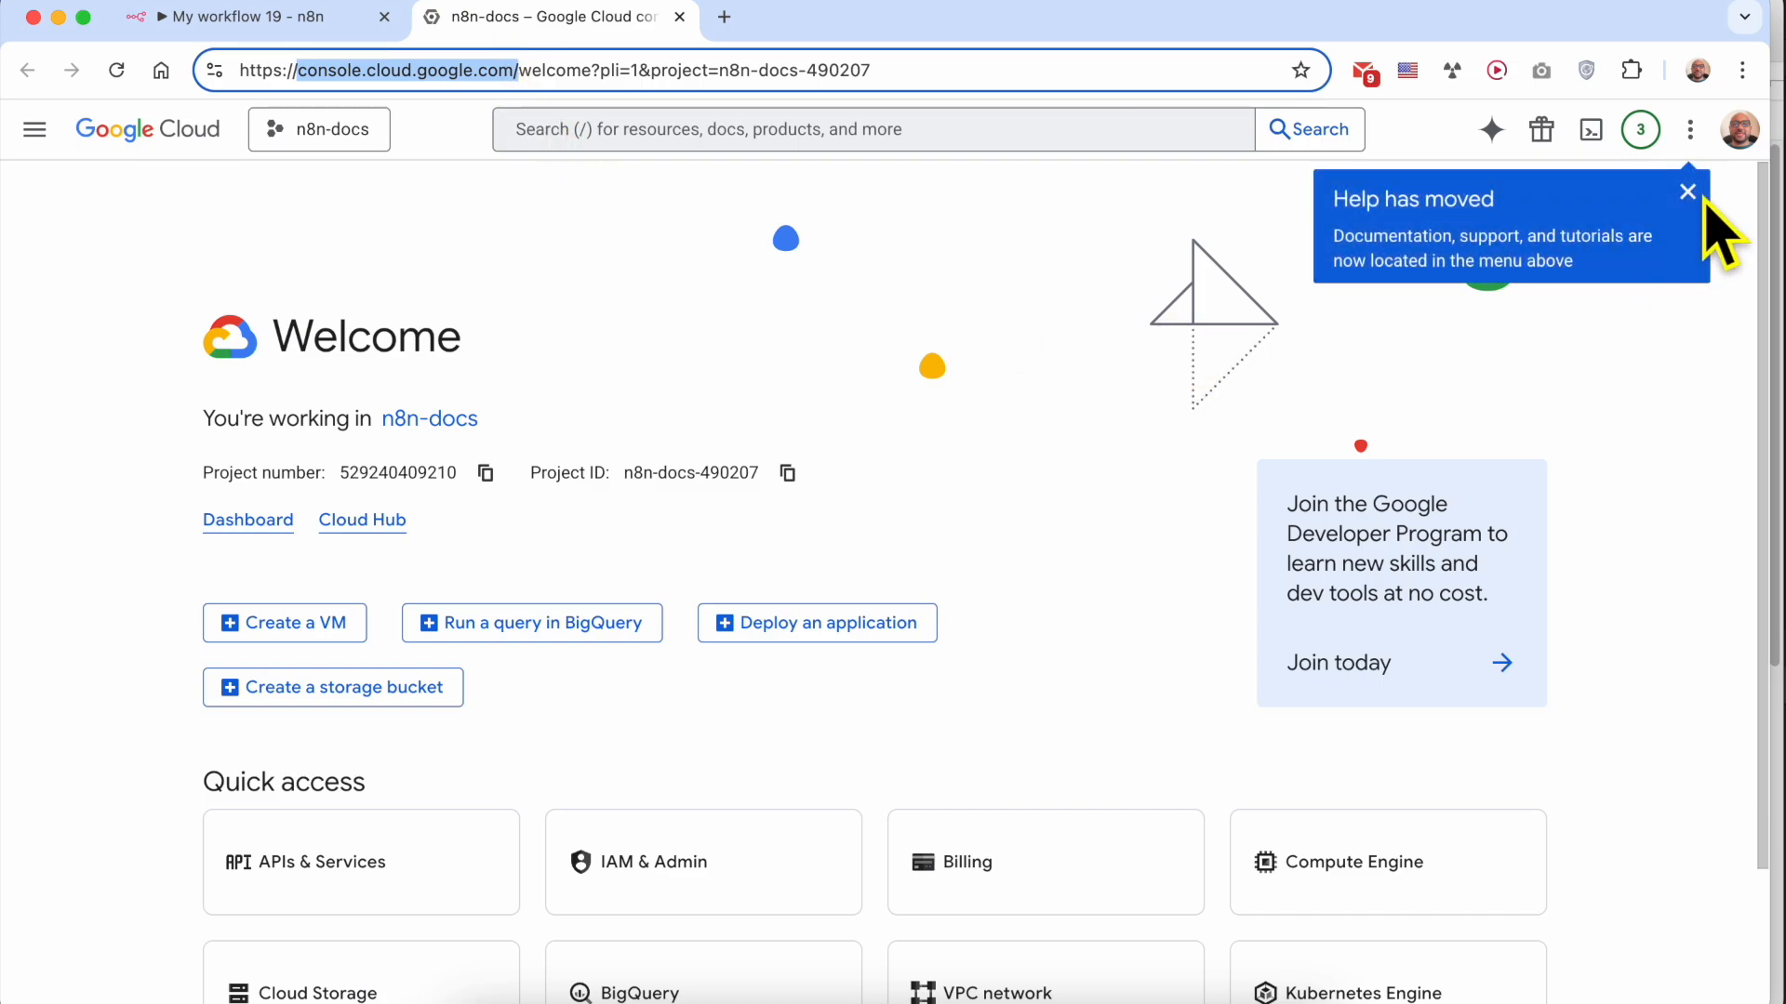
{"action": "left_click", "coordinate": [1685, 189]}
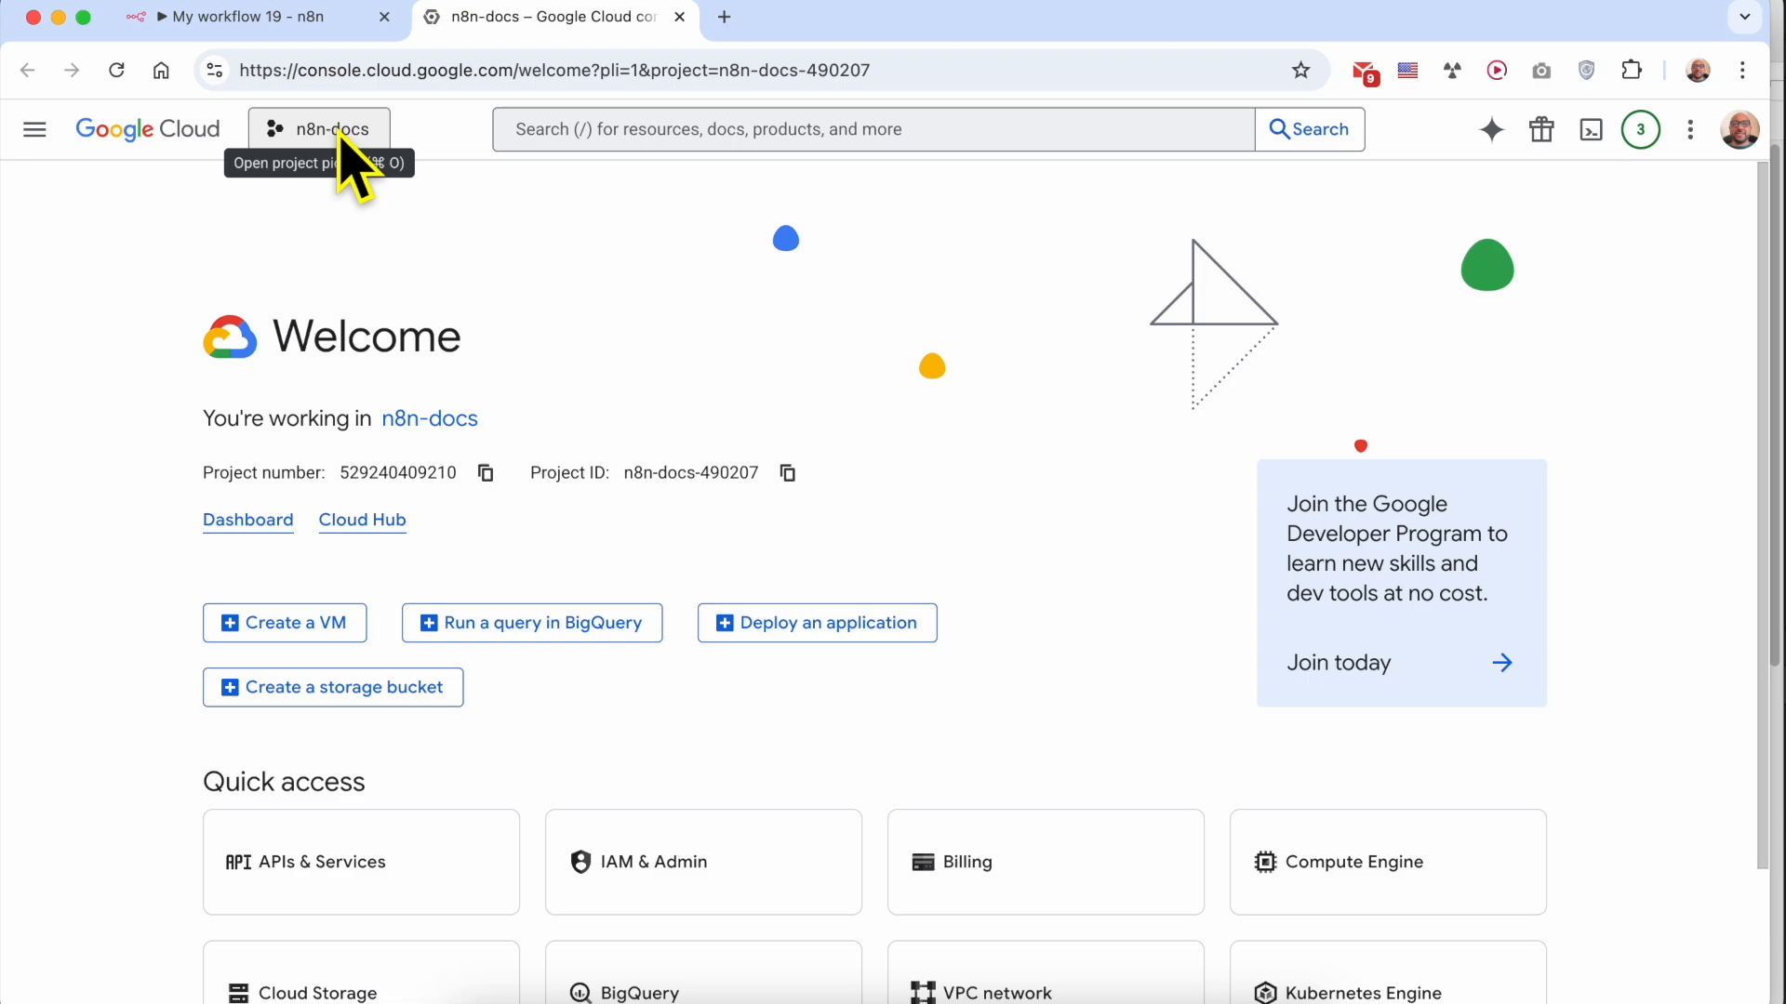
Create a new Google Cloud project named n8n-calendar with no organization
{"action": "left_click", "coordinate": [351, 158]}
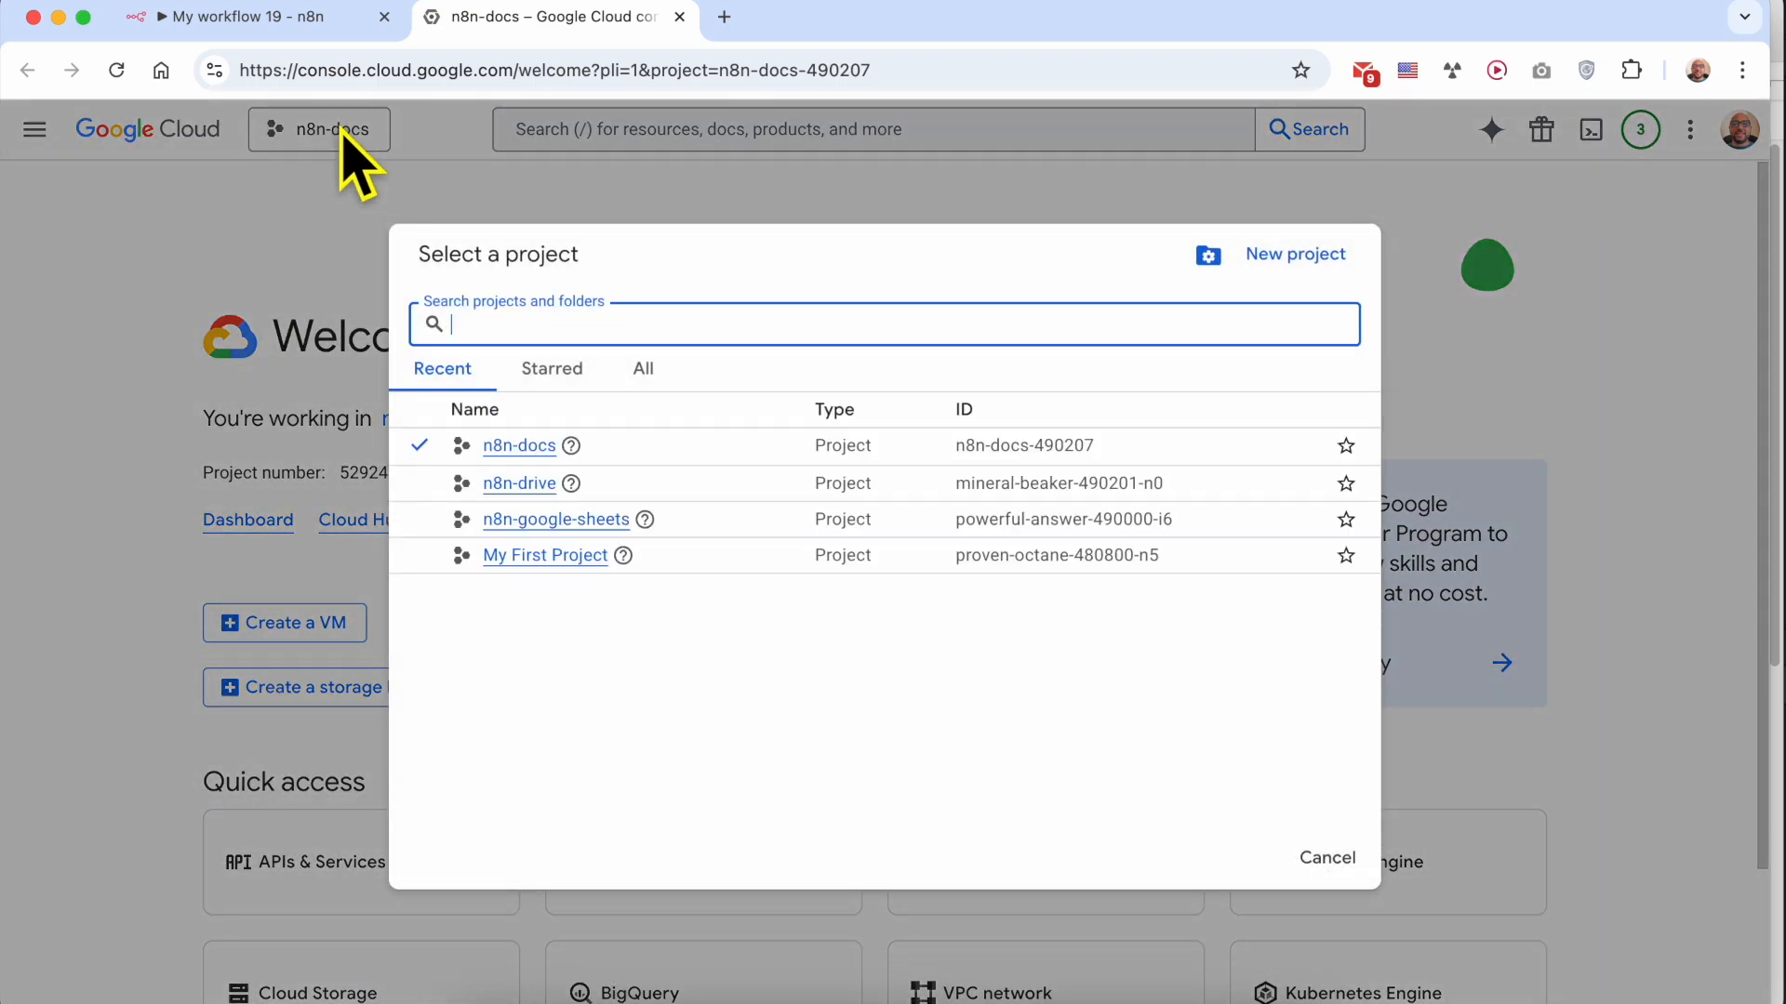
{"action": "left_click", "coordinate": [1286, 259]}
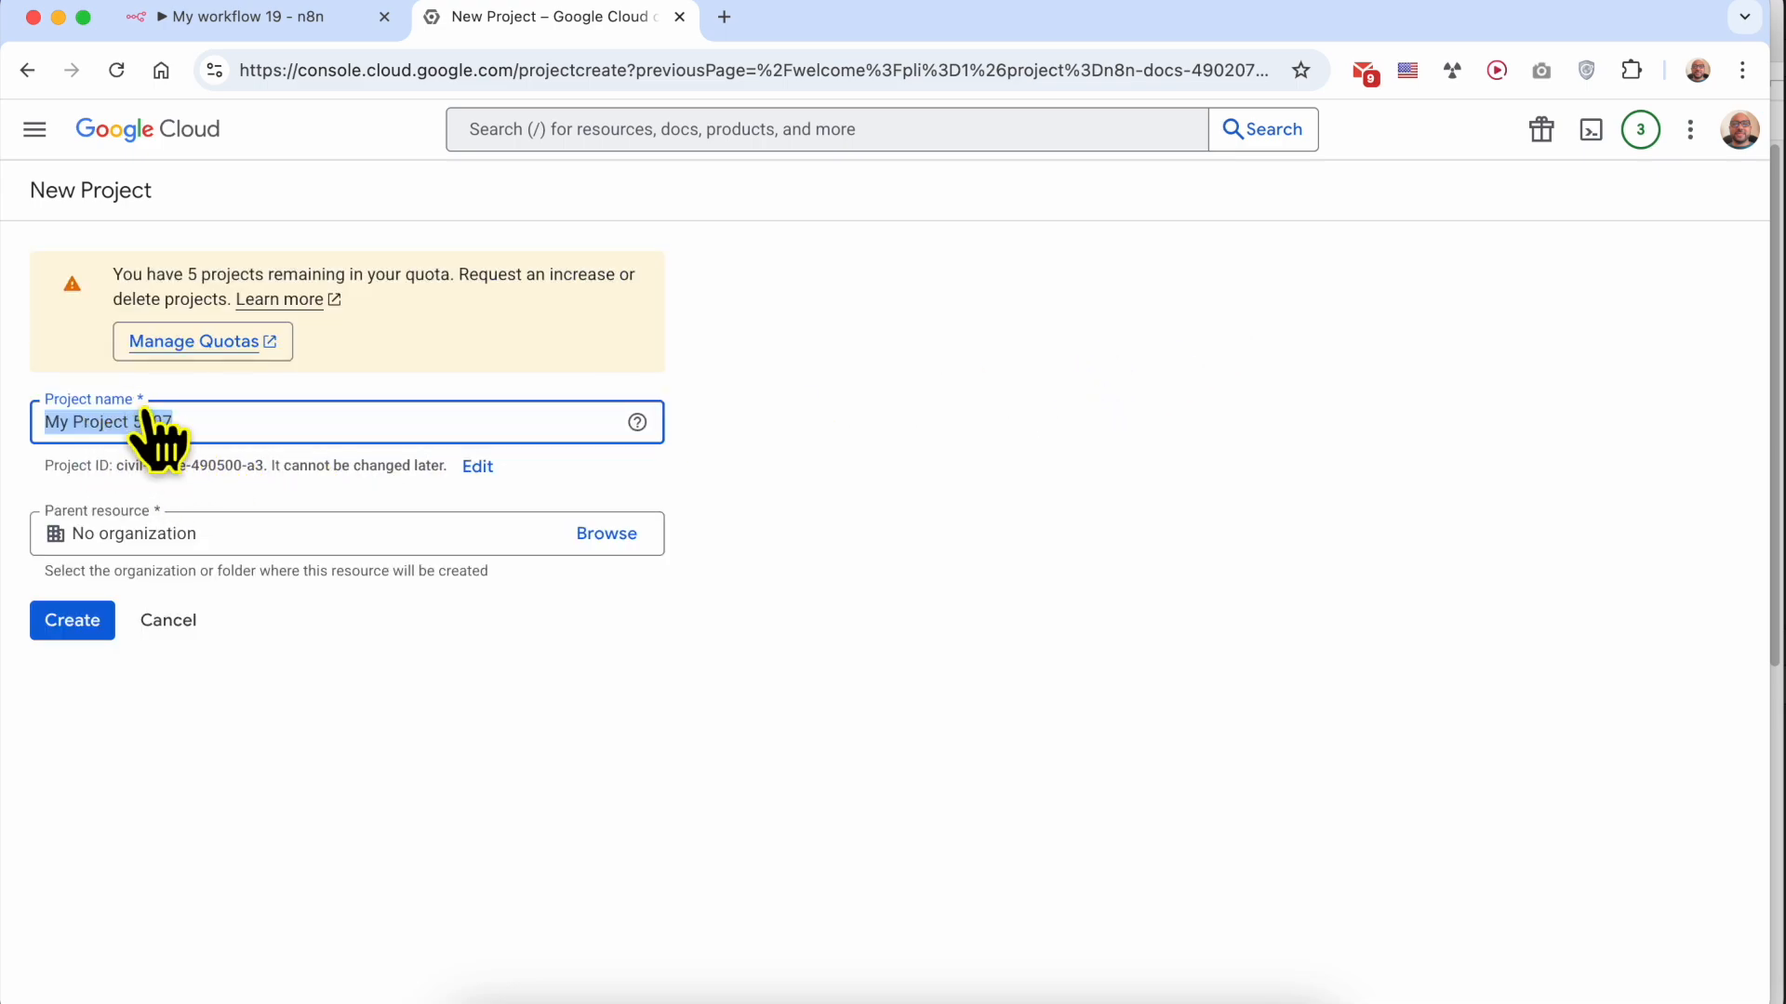
{"action": "type", "text": "n8n-calendar"}
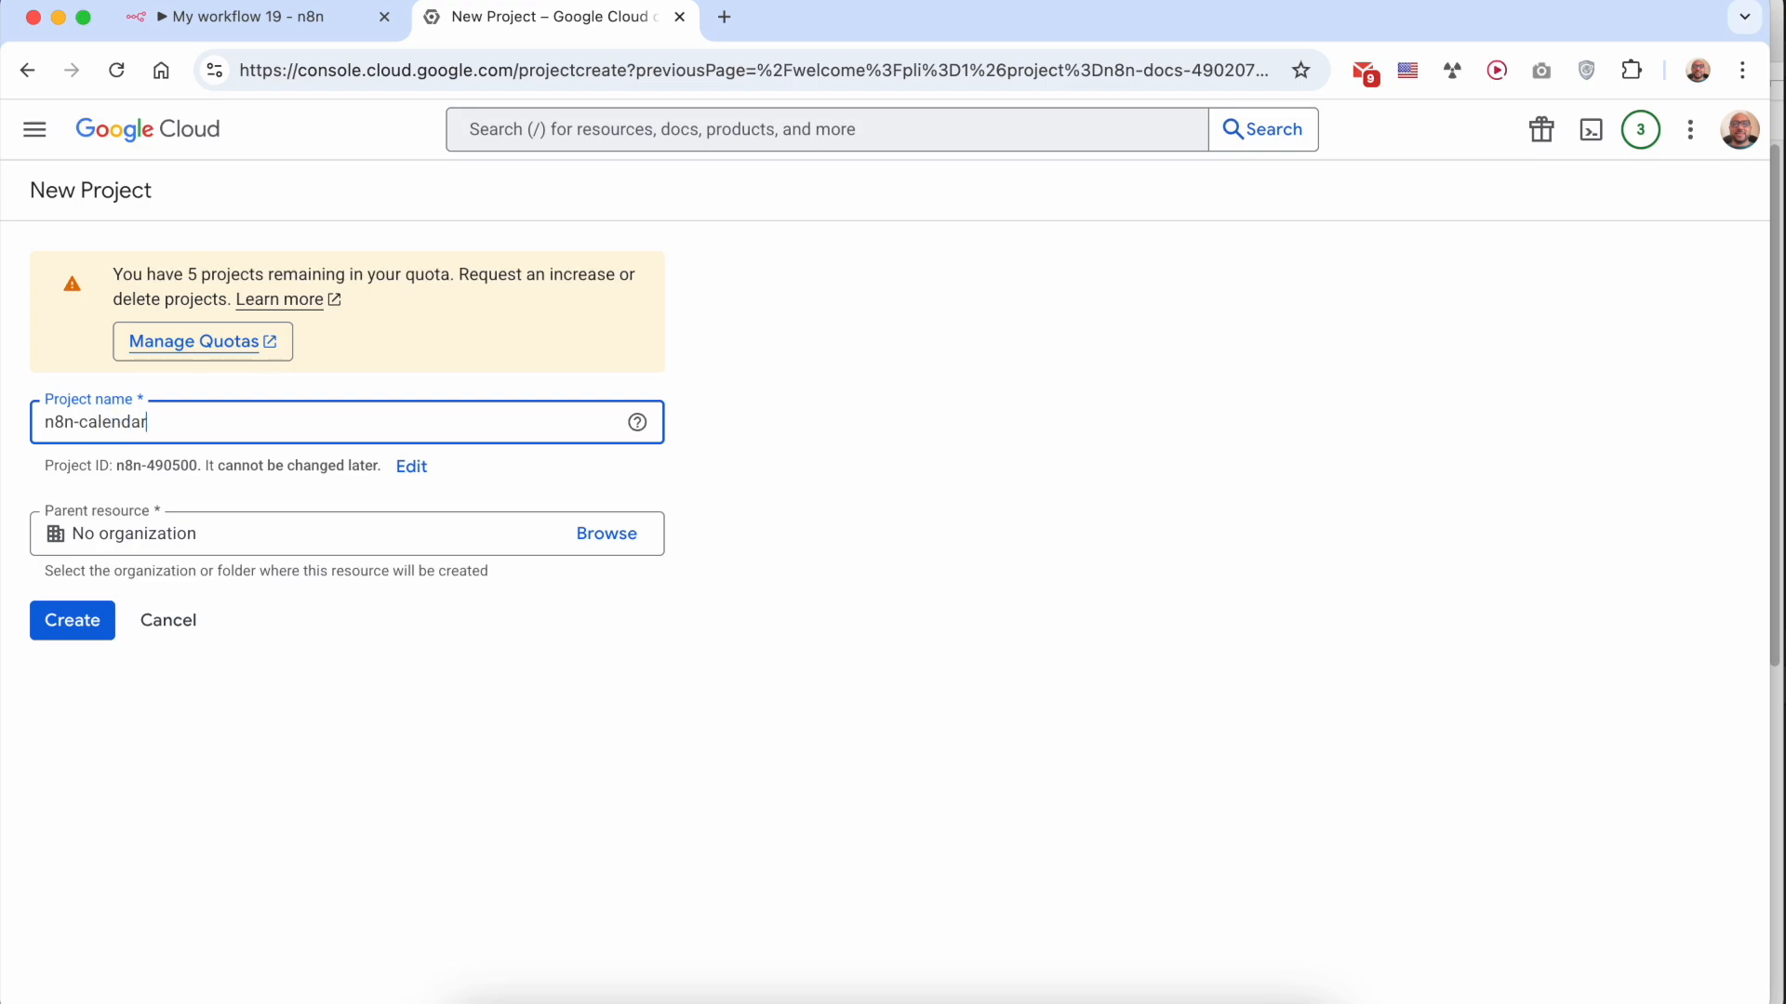
{"action": "left_click", "coordinate": [74, 623]}
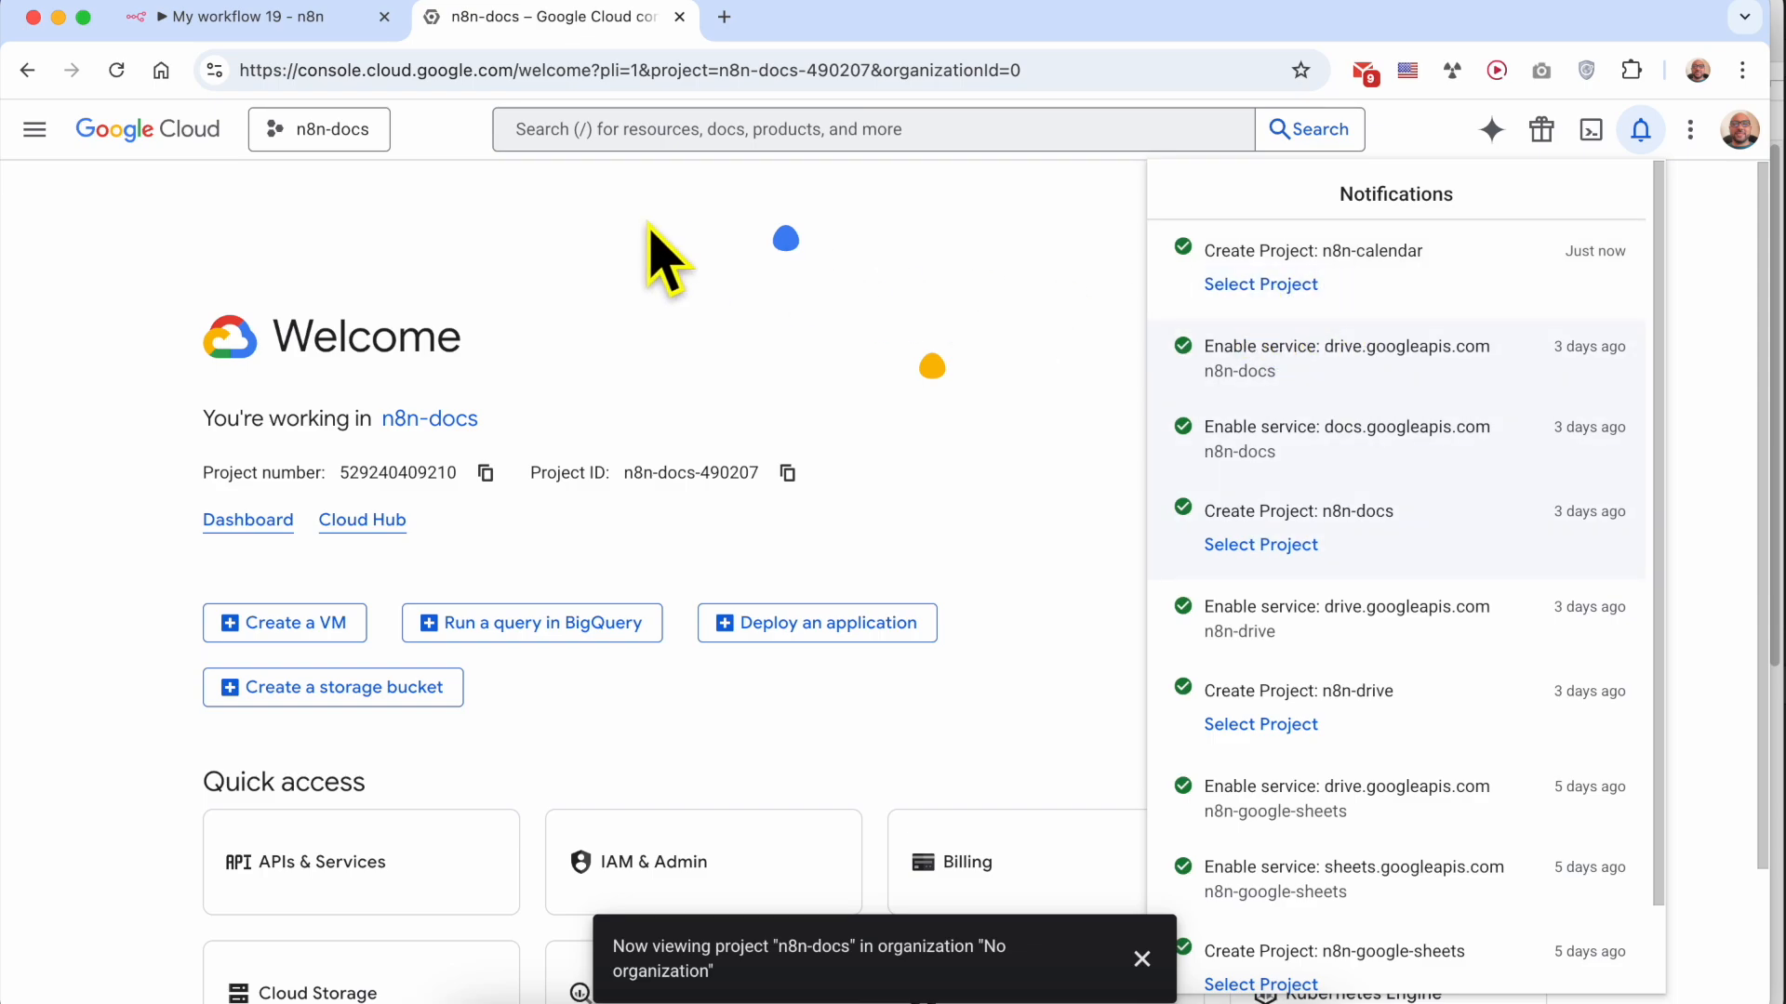
Make n8n-calendar the active Google Cloud project and dismiss the project-change message
{"action": "left_click", "coordinate": [337, 141]}
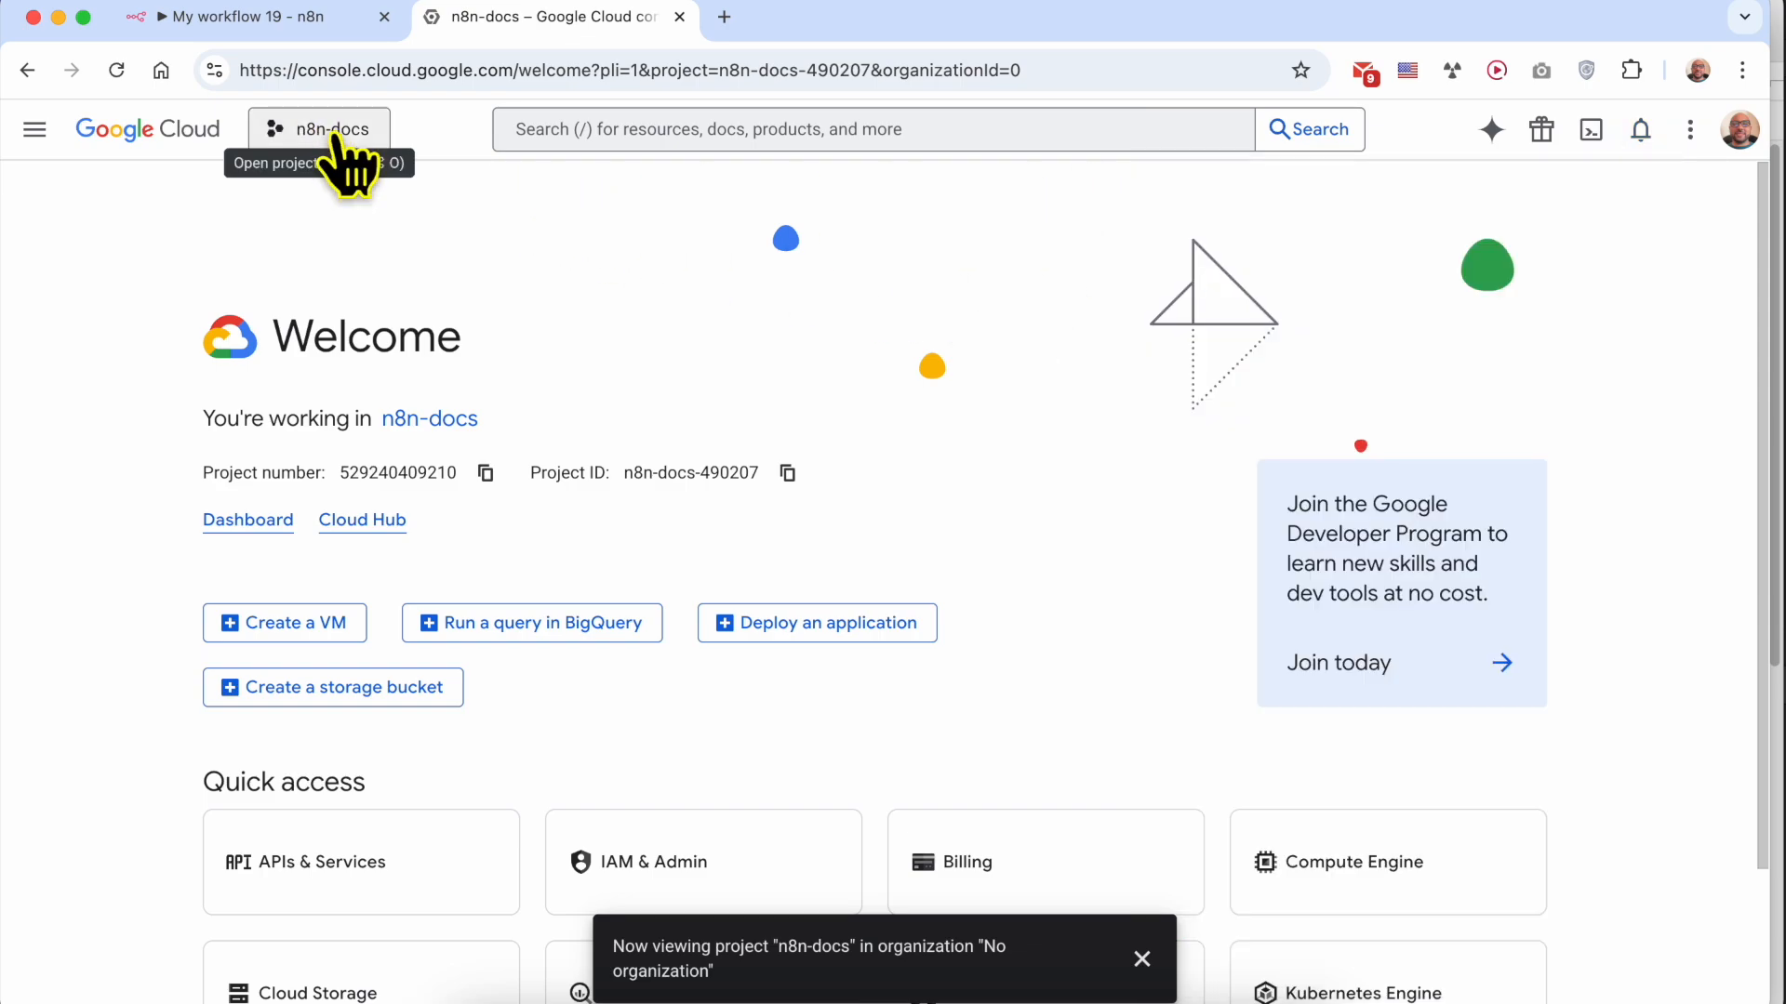
{"action": "left_click", "coordinate": [359, 139]}
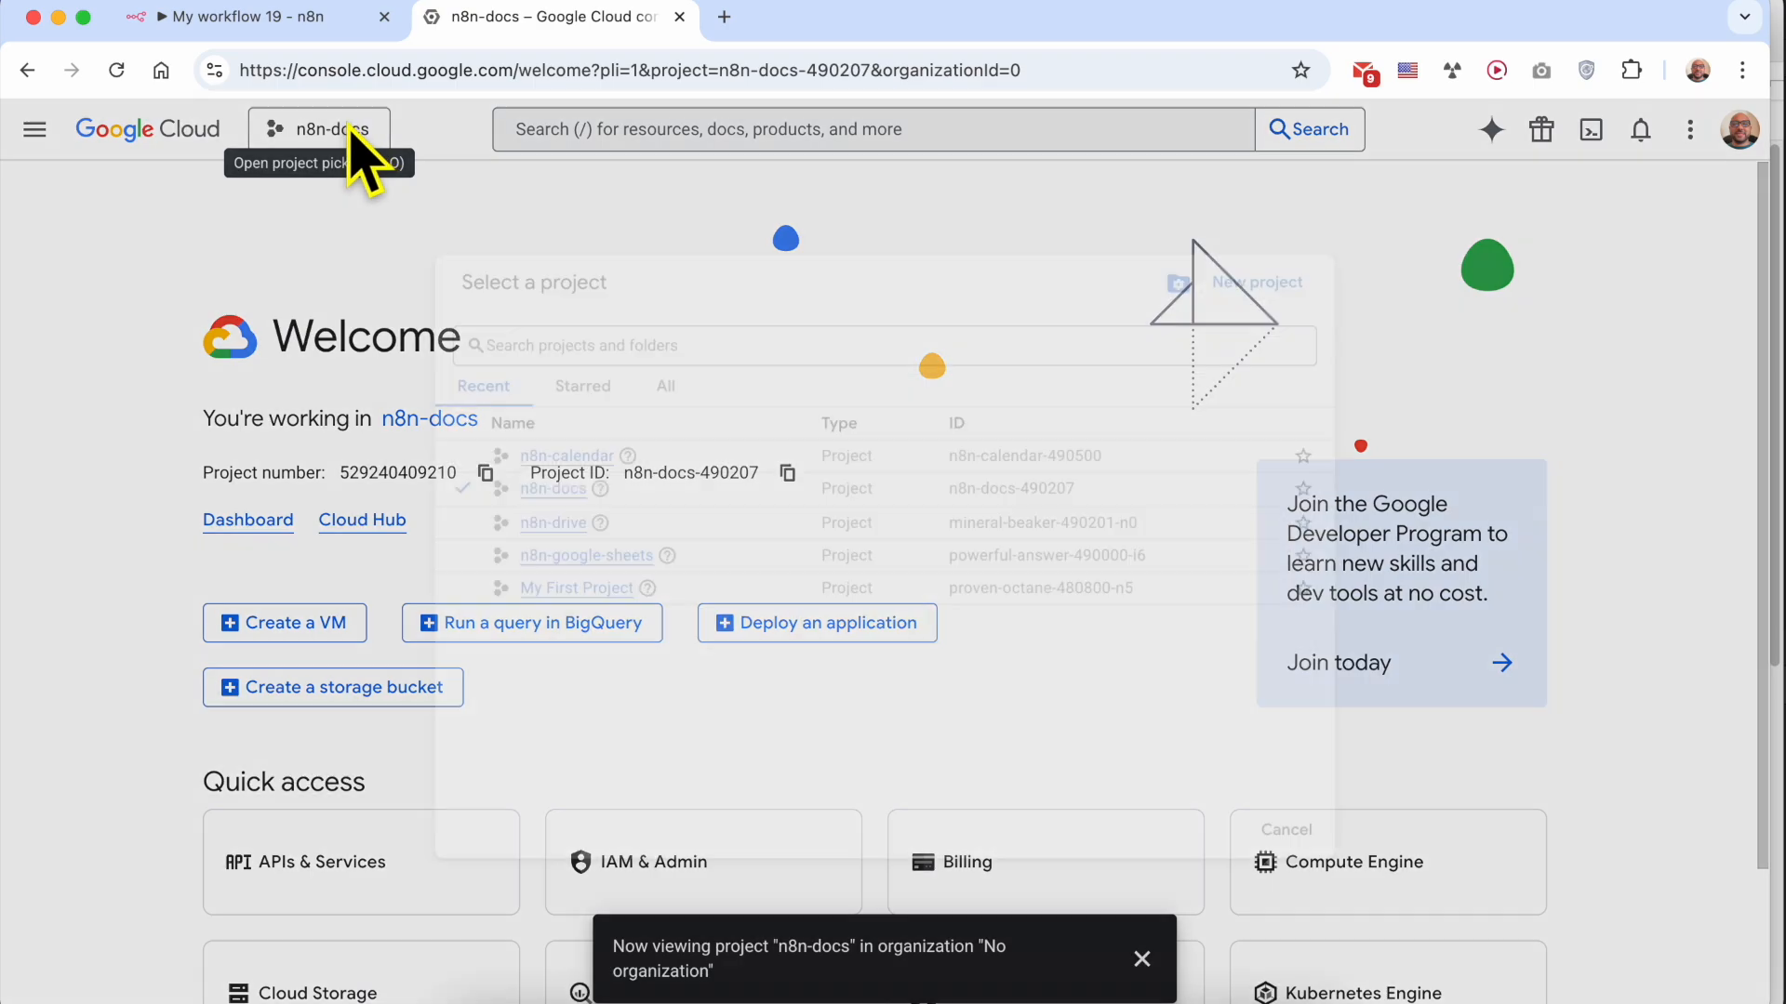
{"action": "left_click", "coordinate": [536, 447]}
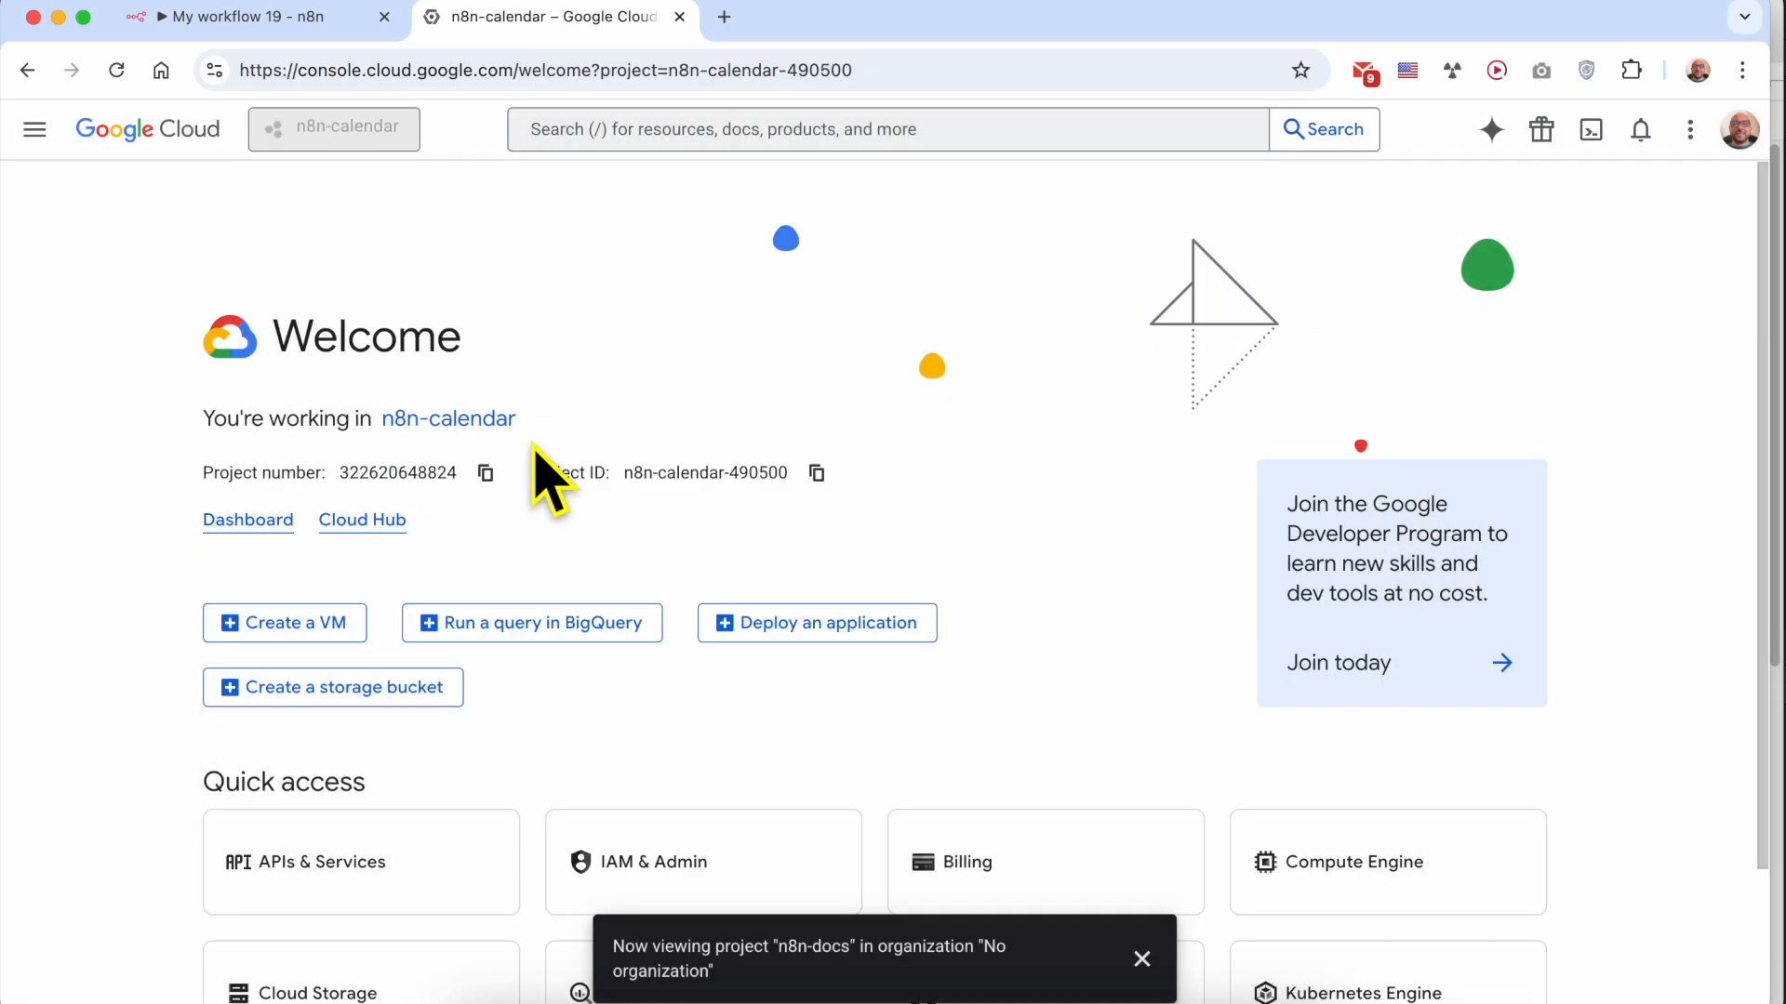
{"action": "left_click_drag", "start_coordinate": [615, 963], "coordinate": [630, 967]}
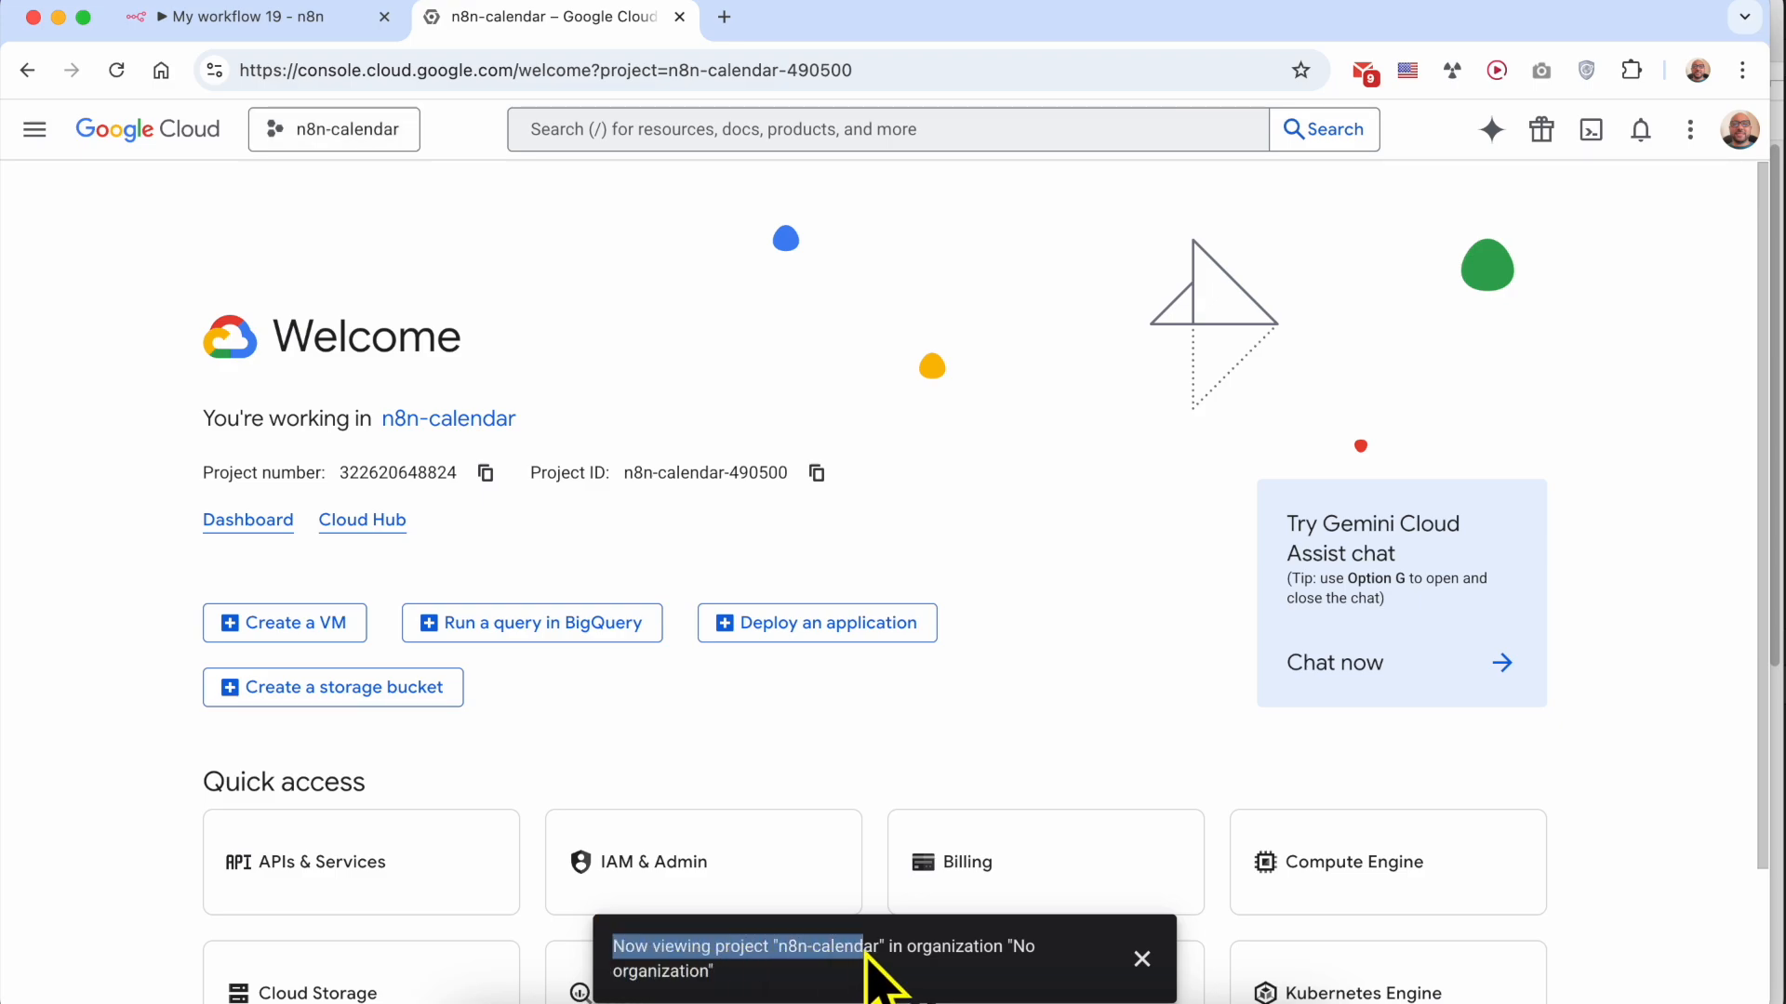
{"action": "left_click", "coordinate": [1142, 959]}
Highlight the Step #2 heading in the TextEdit notes, and return to Google Cloud to open the API Library for the n8n-calendar project
{"action": "left_click", "coordinate": [626, 997]}
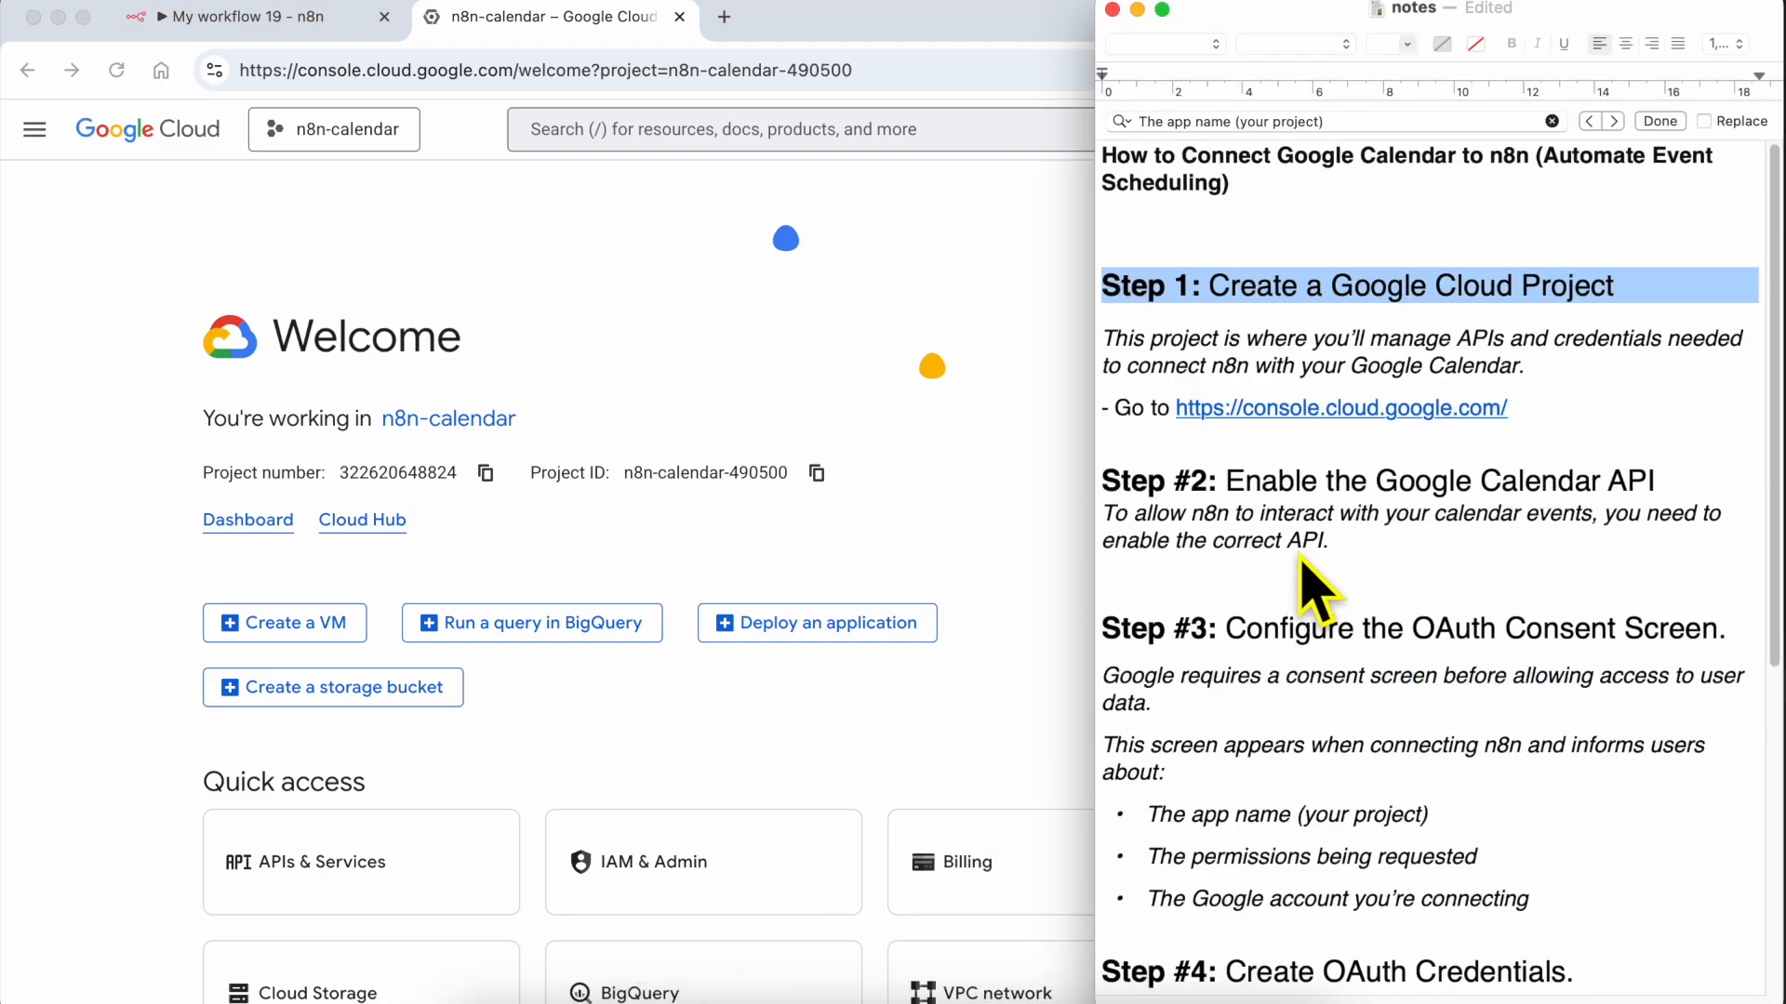
{"action": "left_click", "coordinate": [1295, 491]}
{"action": "triple_click", "coordinate": [1298, 490]}
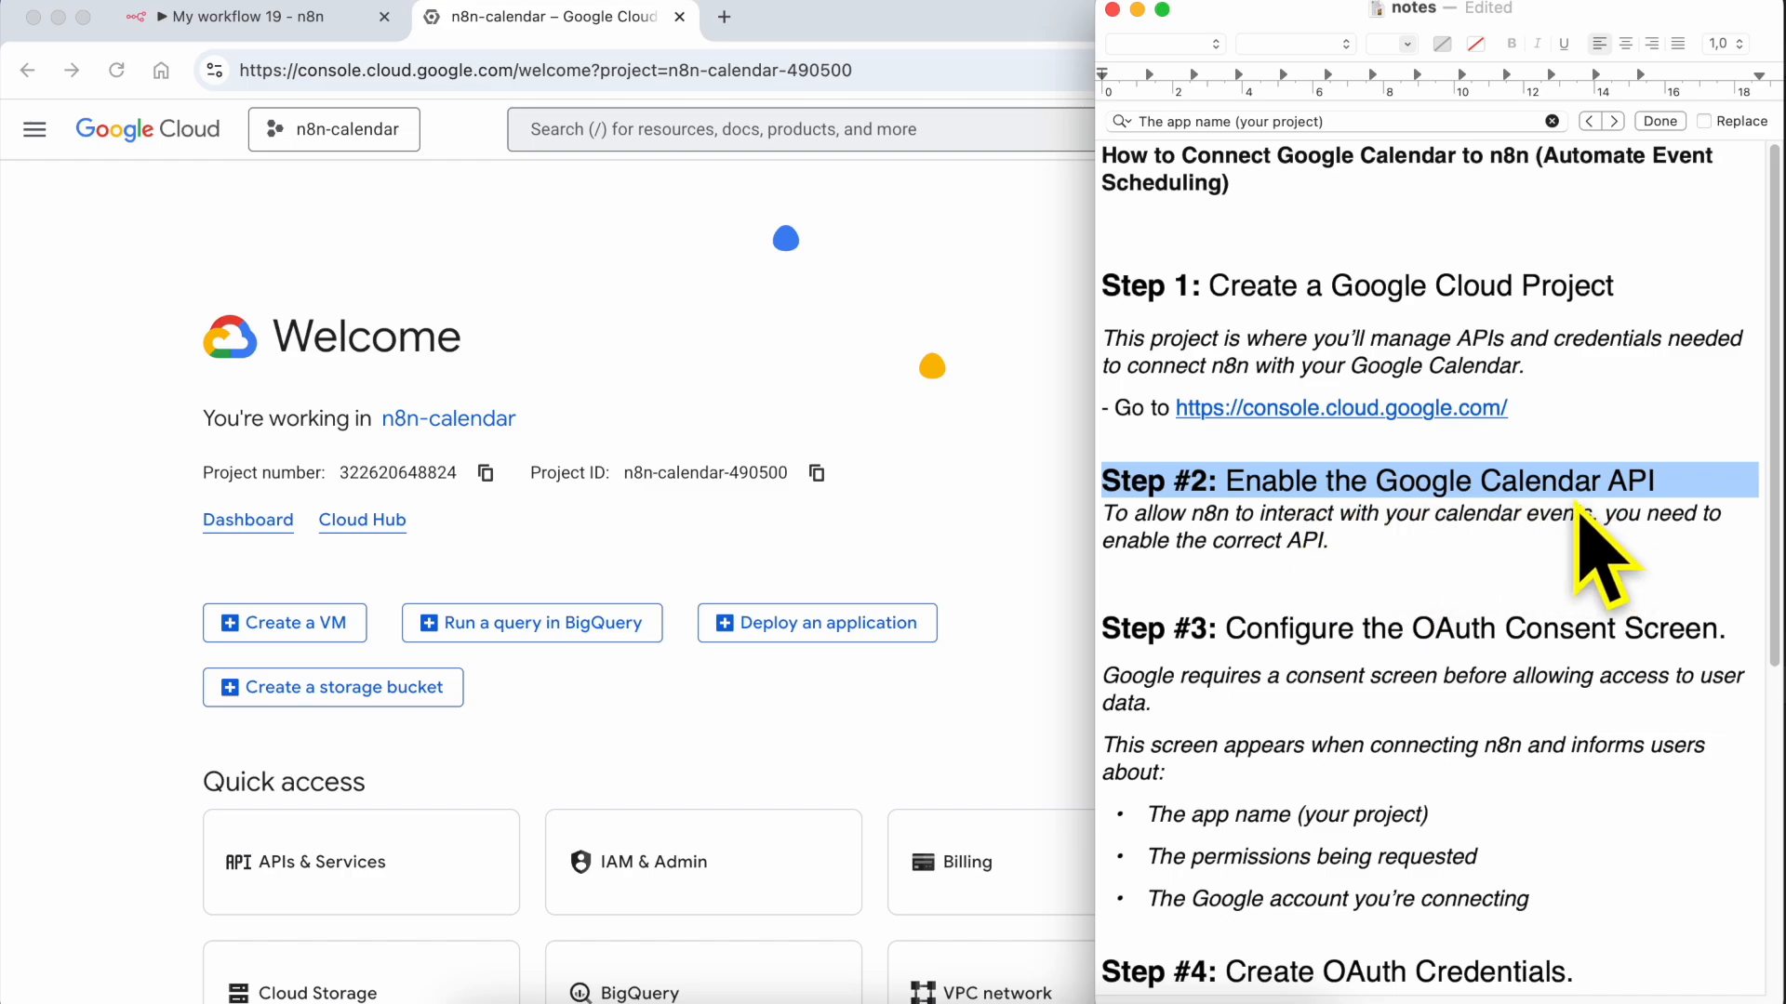
{"action": "left_click", "coordinate": [654, 284]}
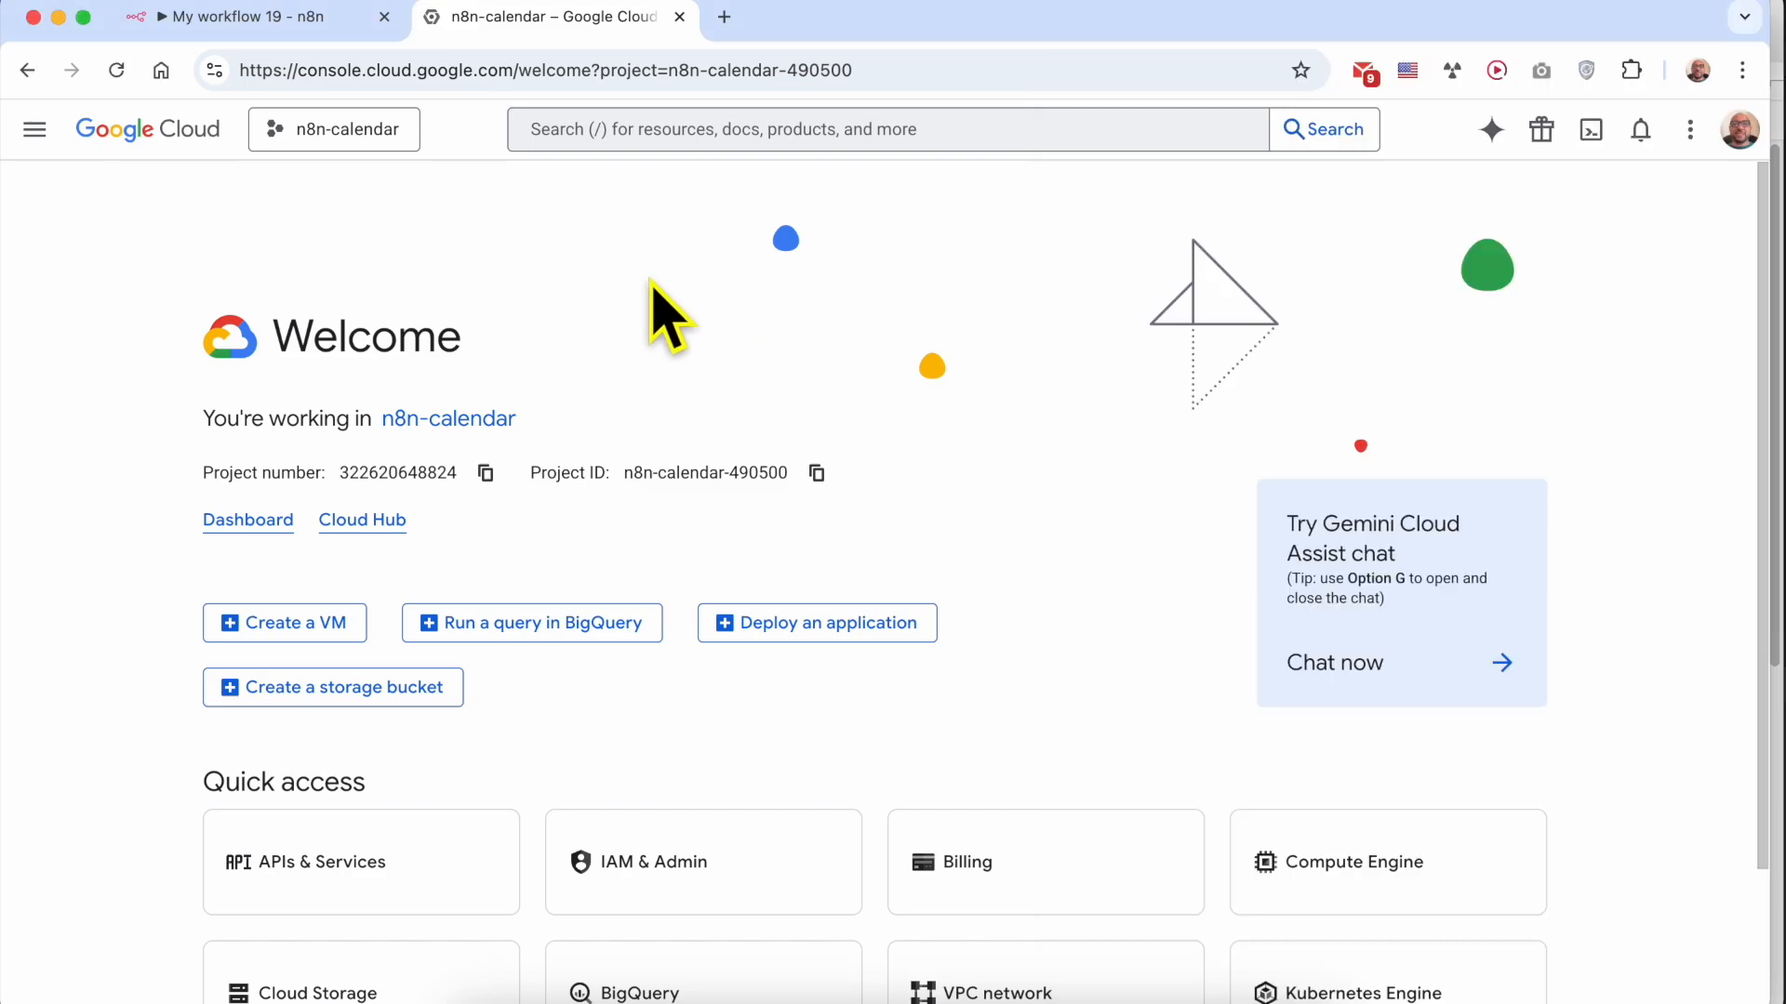
{"action": "left_click", "coordinate": [35, 130]}
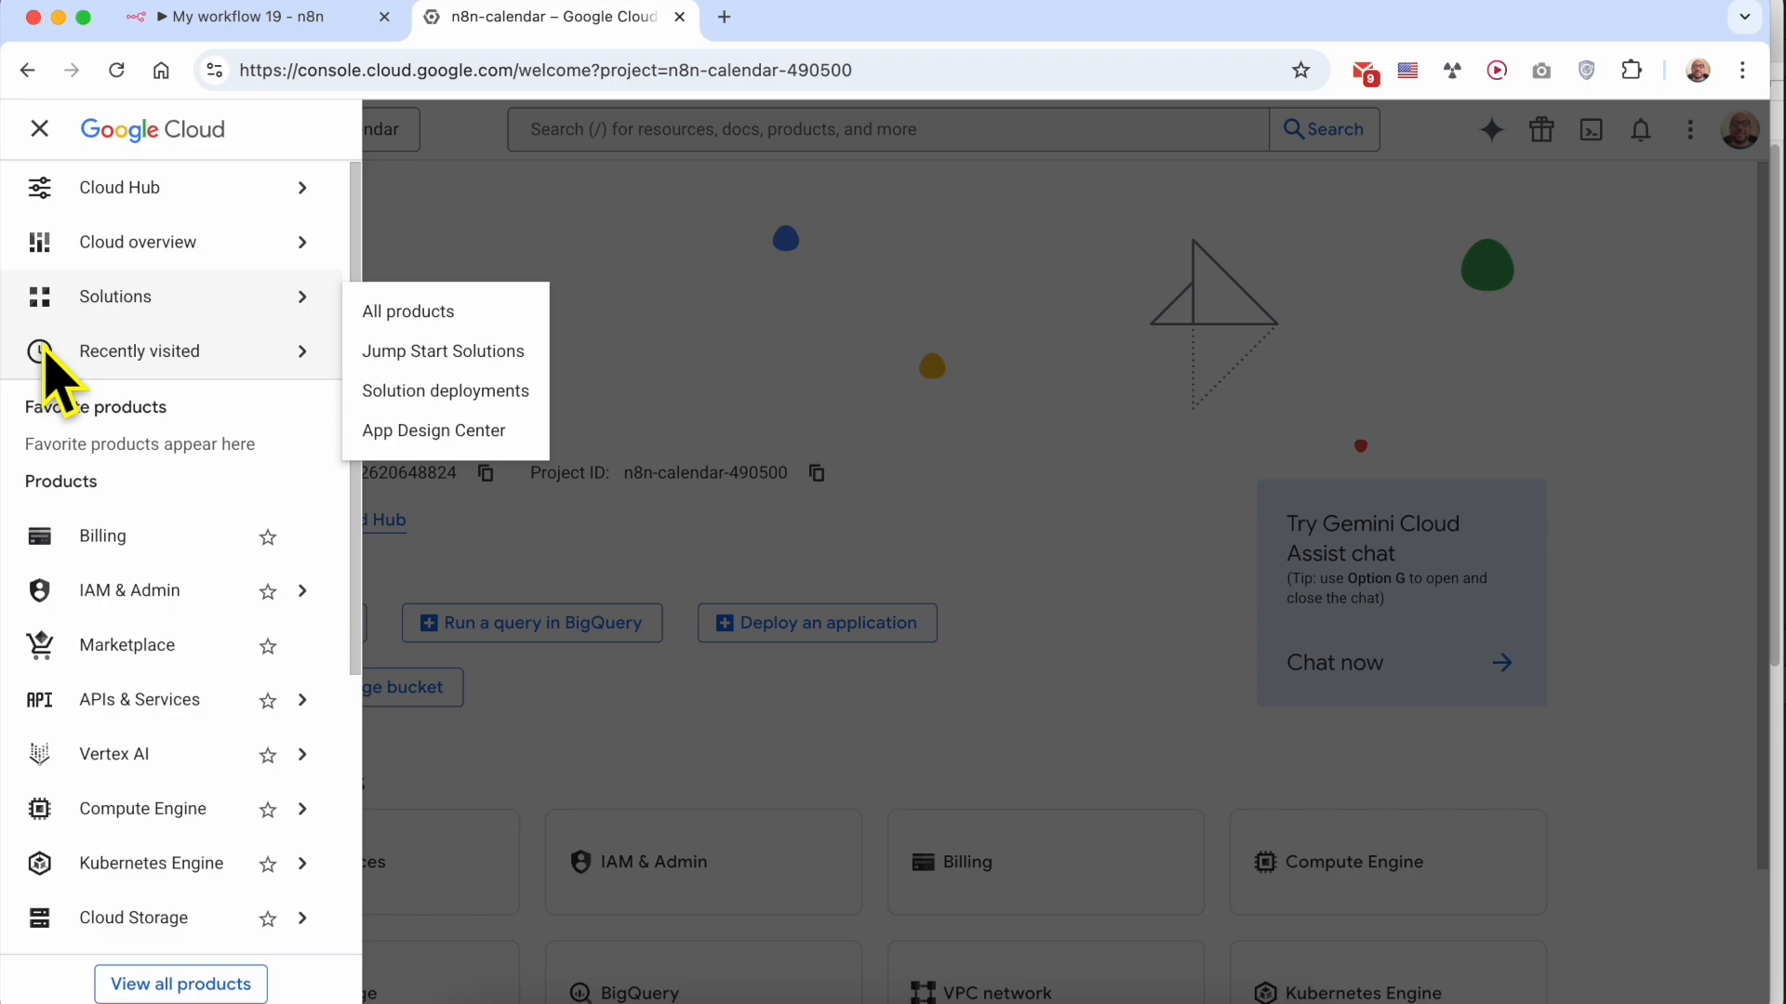
{"action": "mouse_move", "coordinate": [159, 709]}
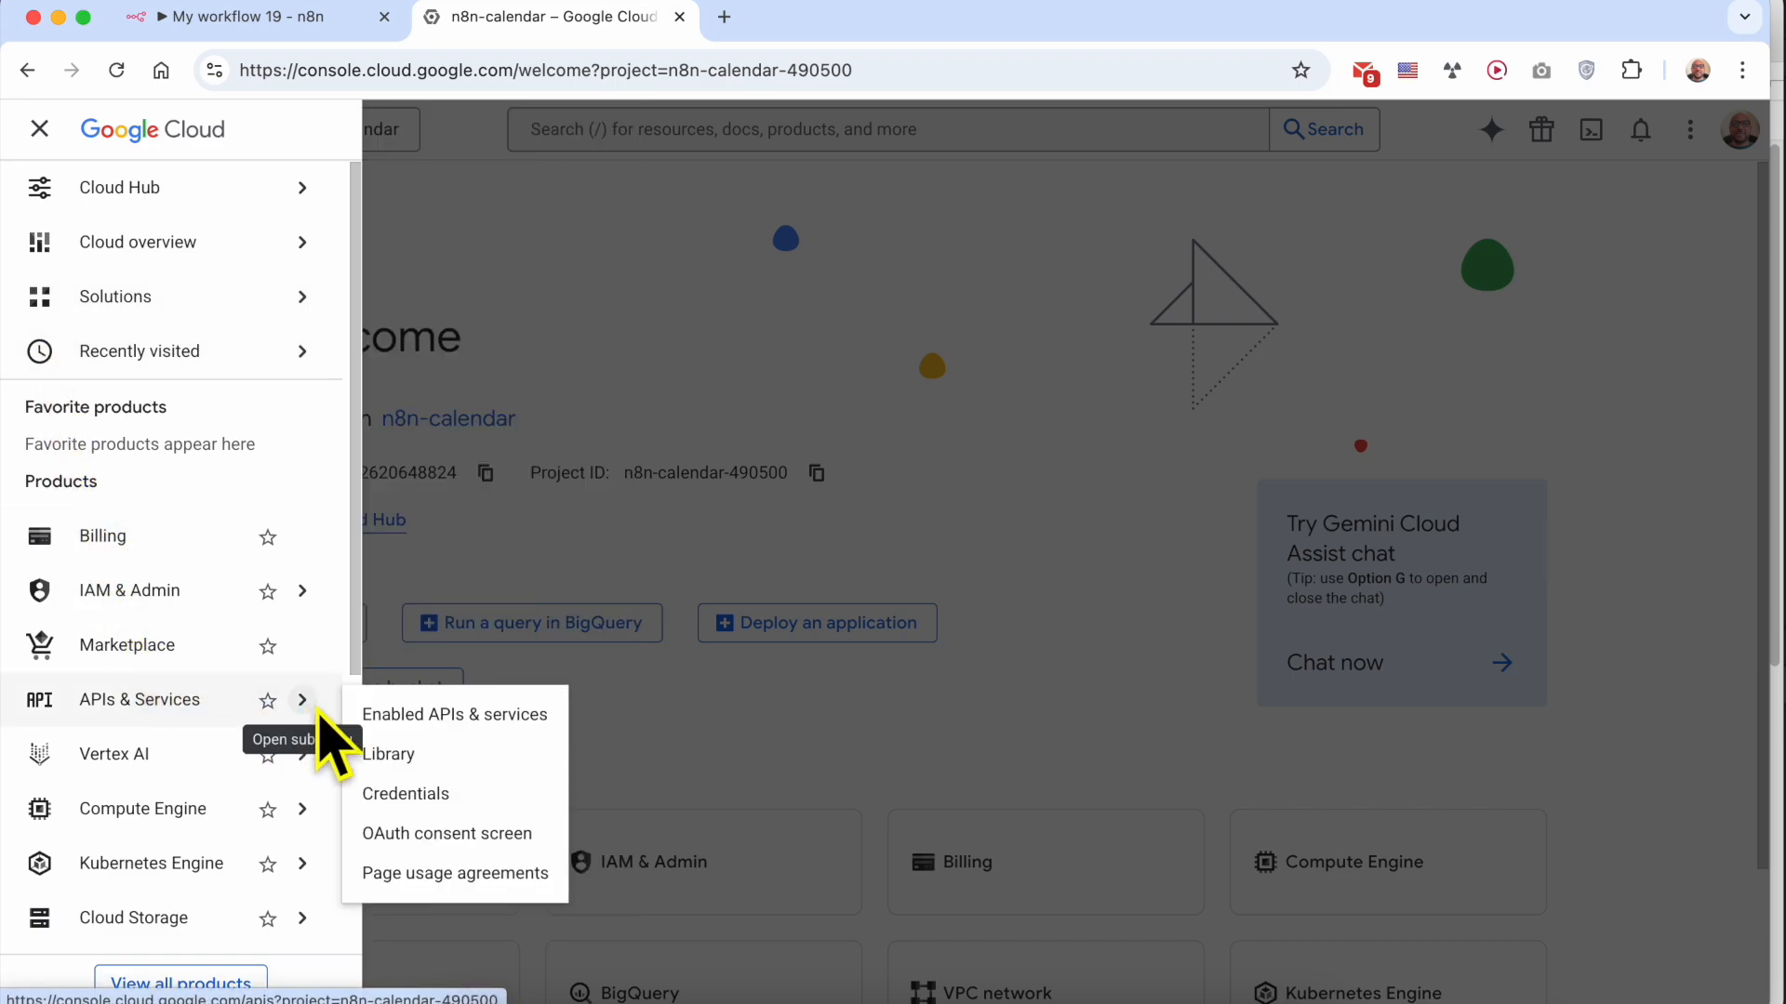
{"action": "left_click", "coordinate": [487, 721]}
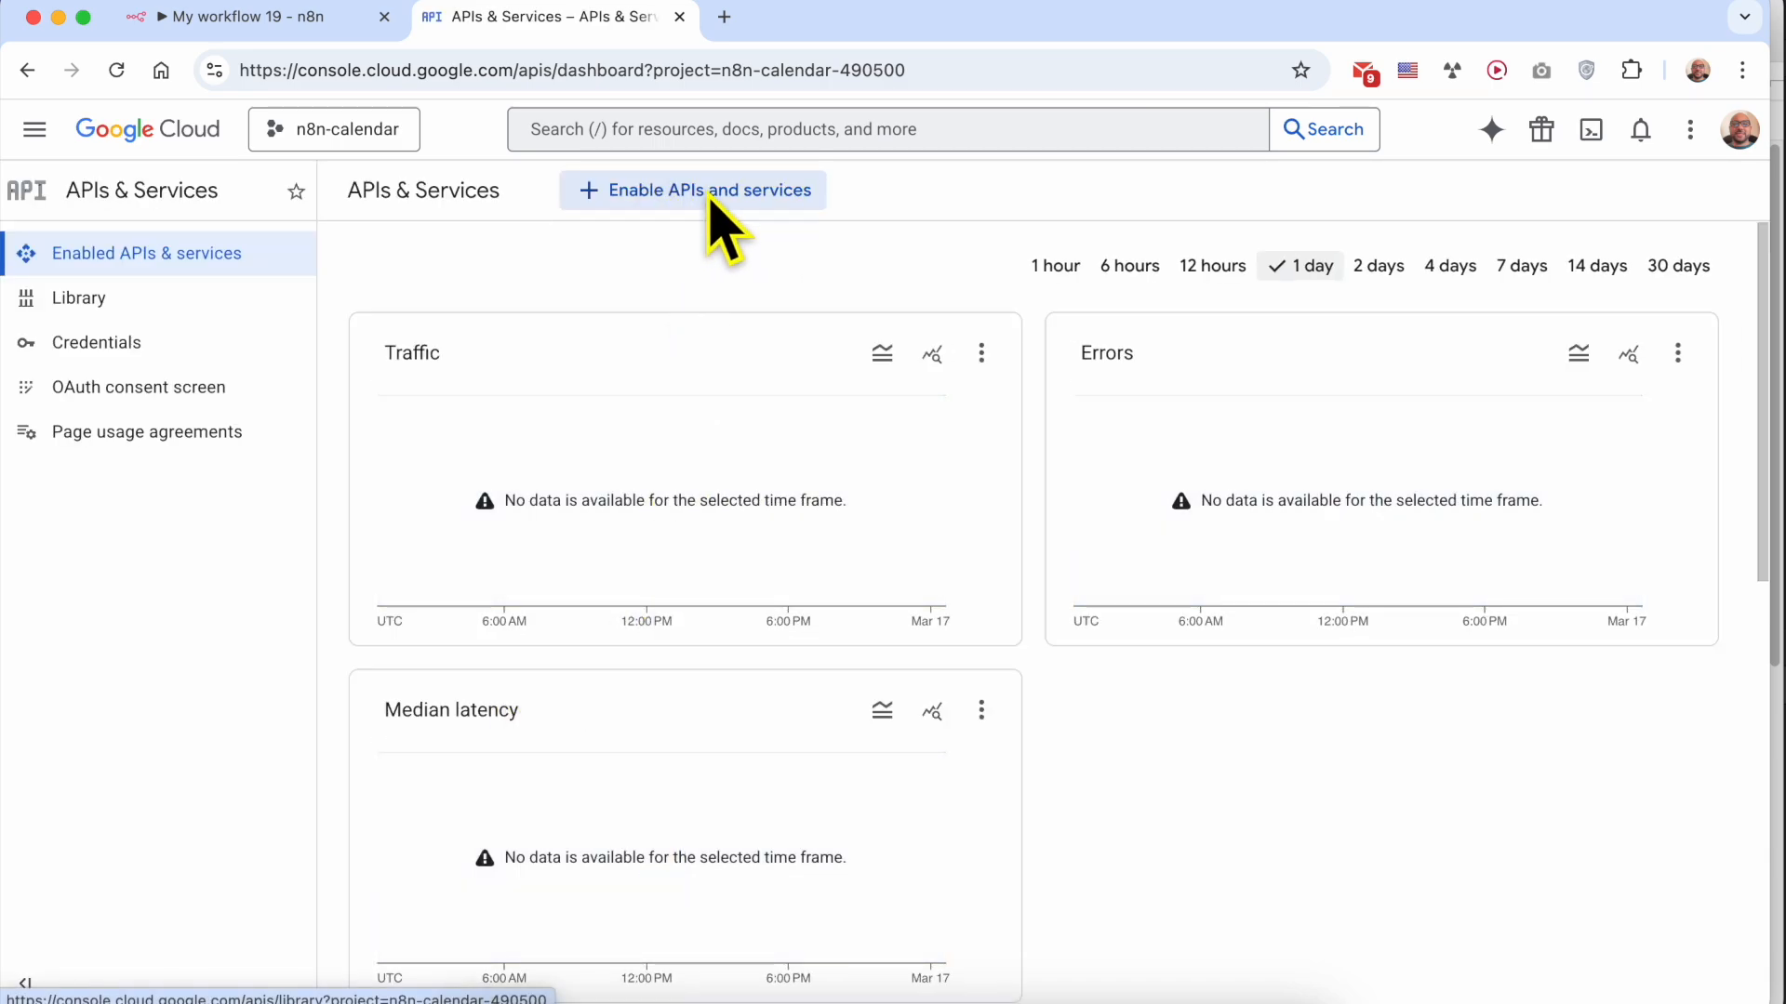
{"action": "left_click", "coordinate": [765, 195]}
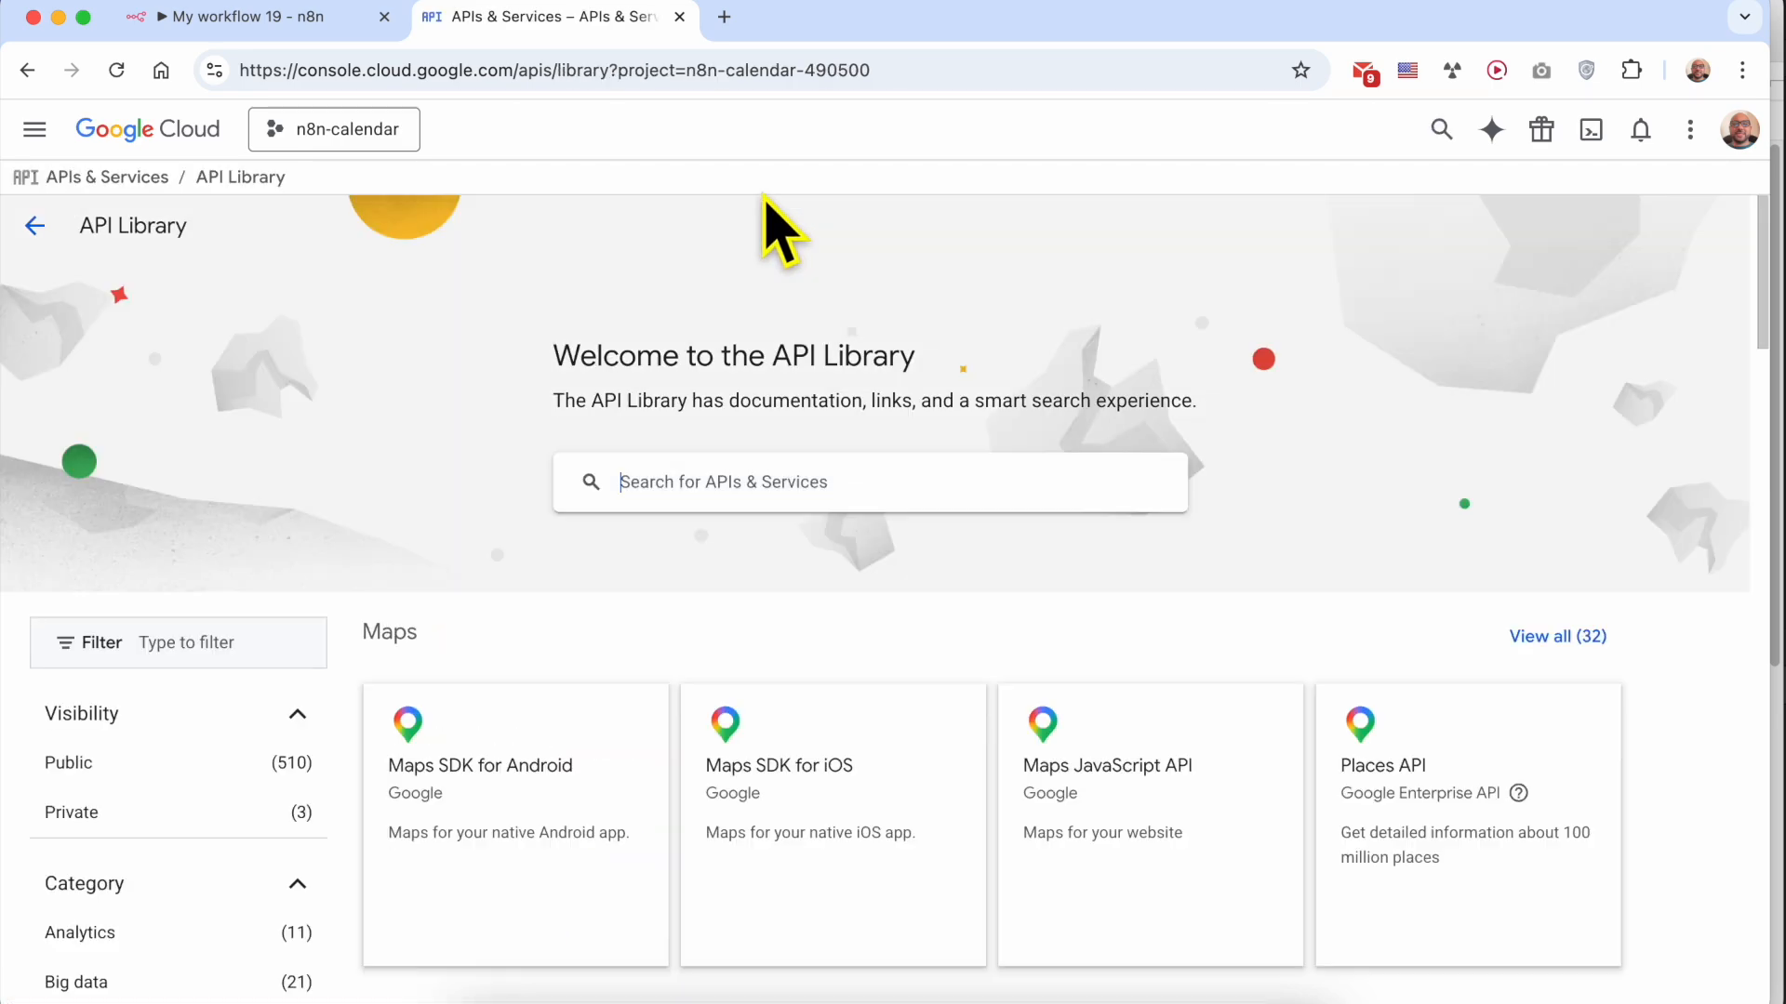
Search the API Library for "google calendar api", open the Google Calendar API and enable it for the n8n-calendar project
{"action": "left_click", "coordinate": [704, 496]}
{"action": "type", "text": "g"}
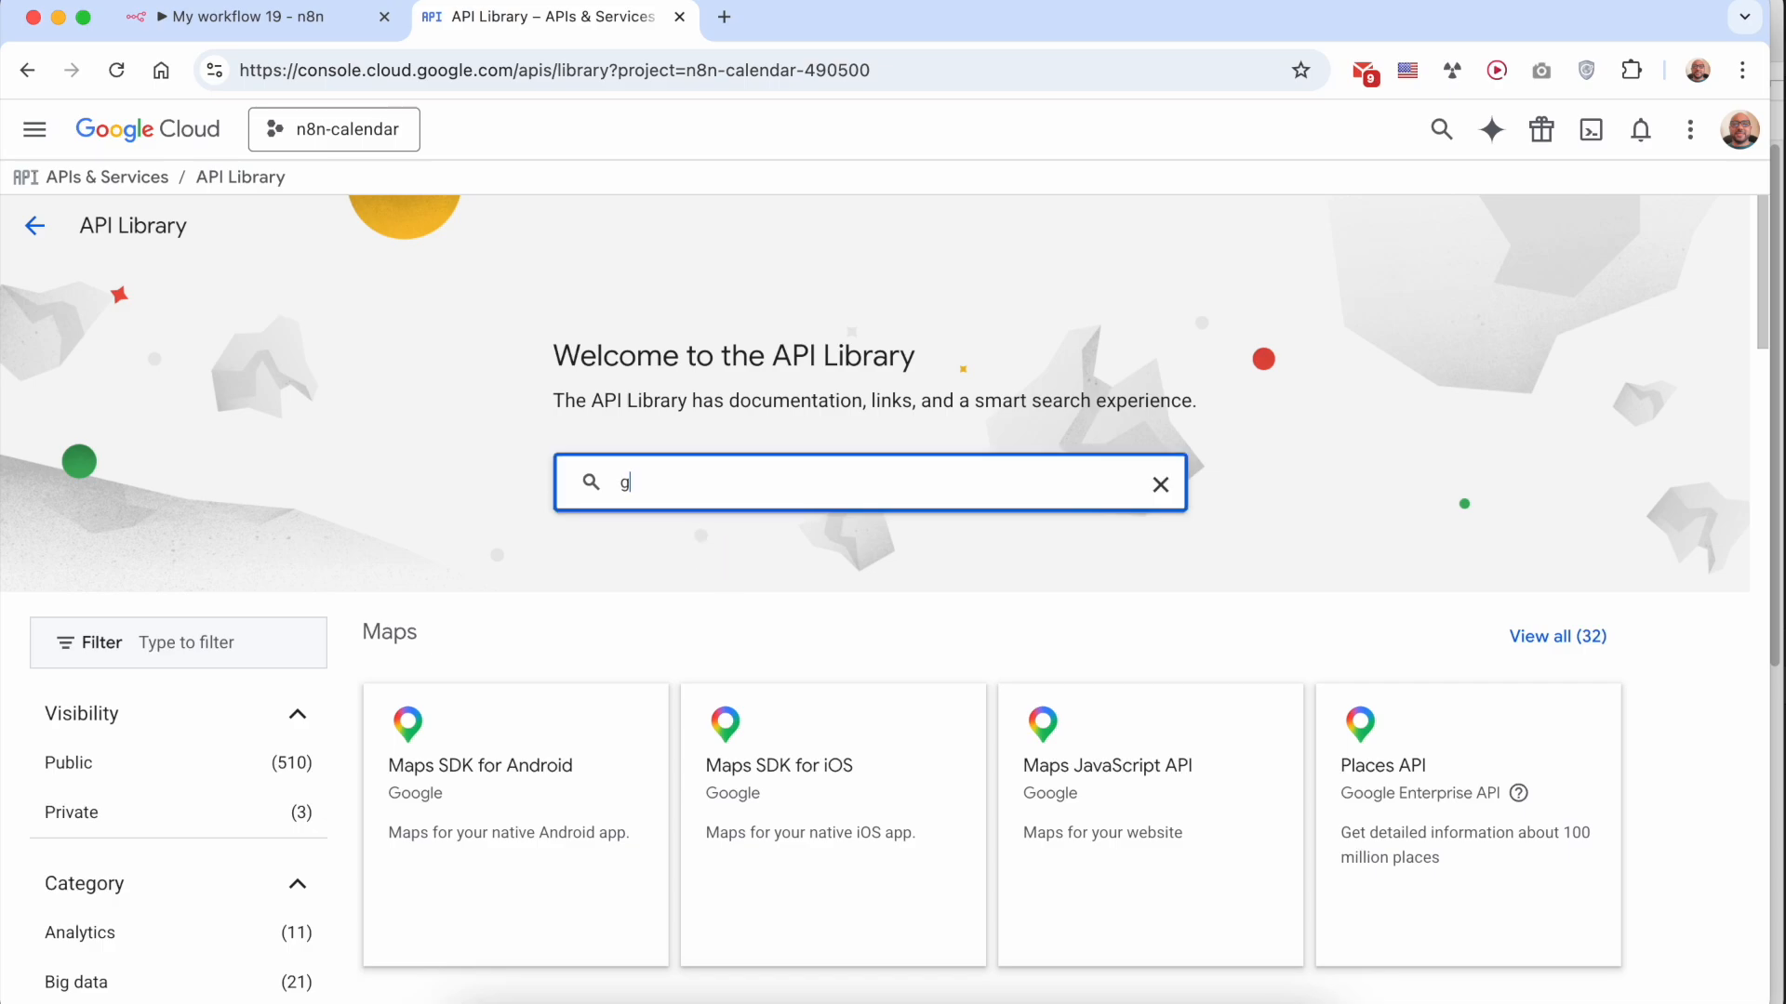
{"action": "type", "text": "oogle calendar api"}
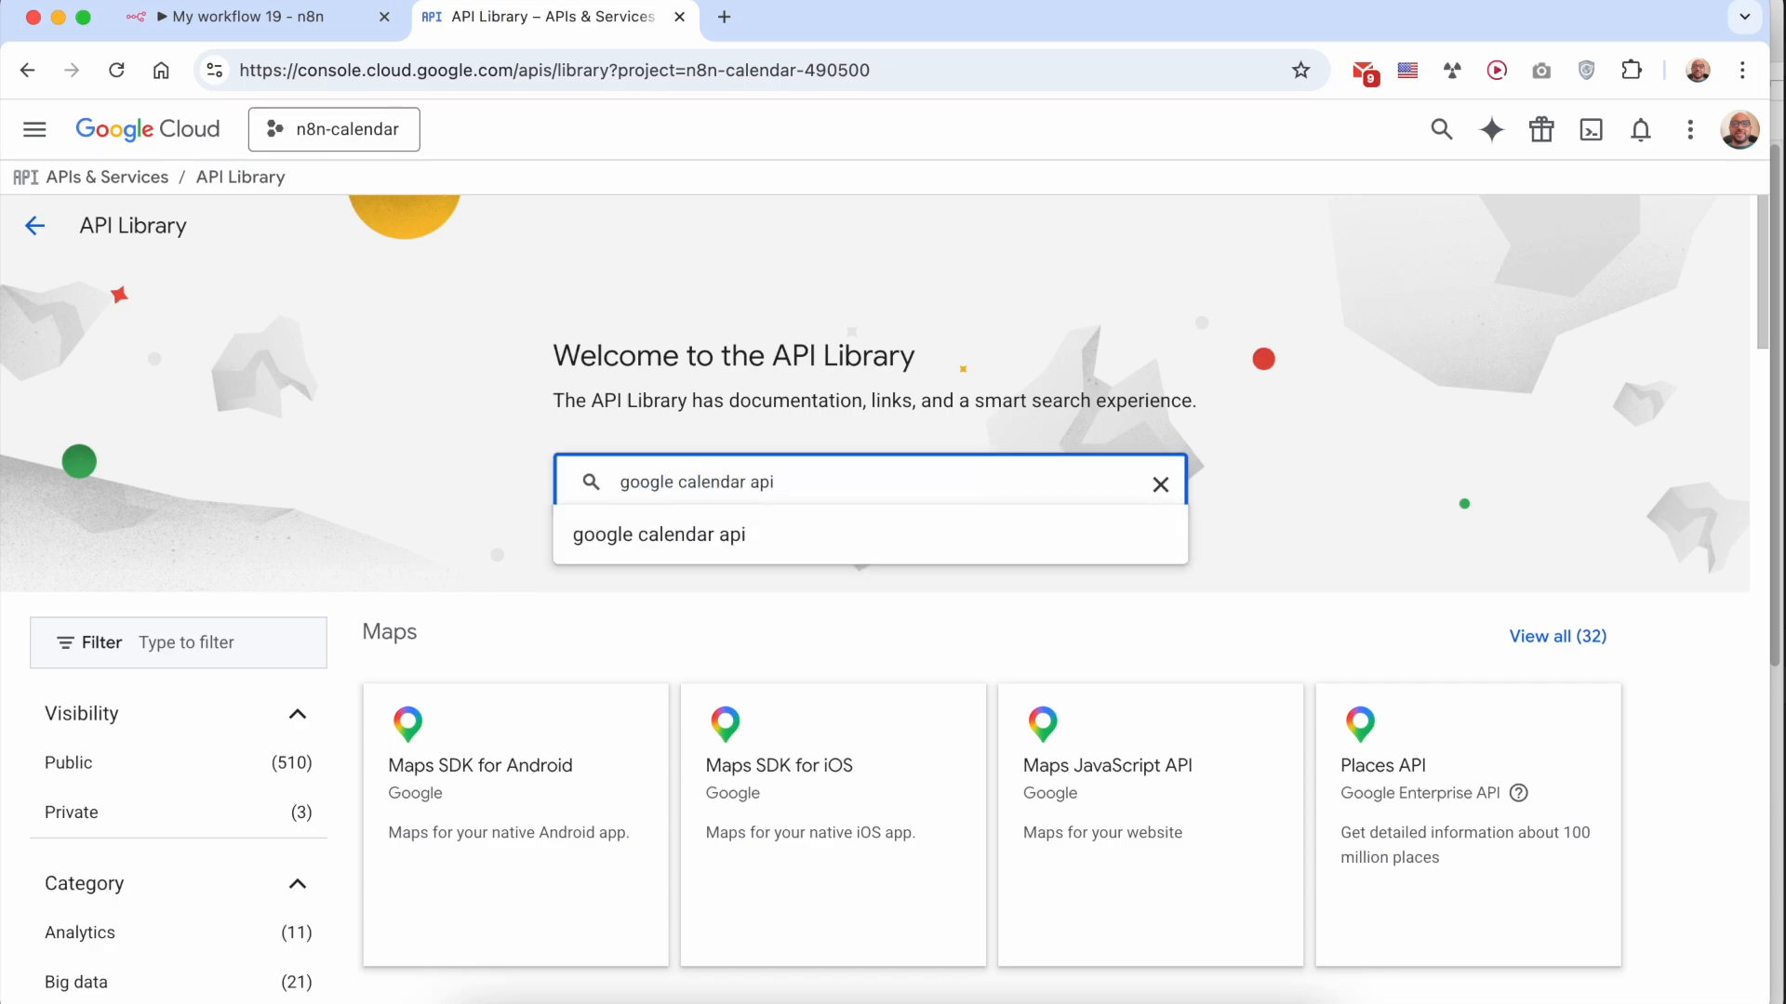
{"action": "key", "text": "Return"}
{"action": "left_click", "coordinate": [757, 282]}
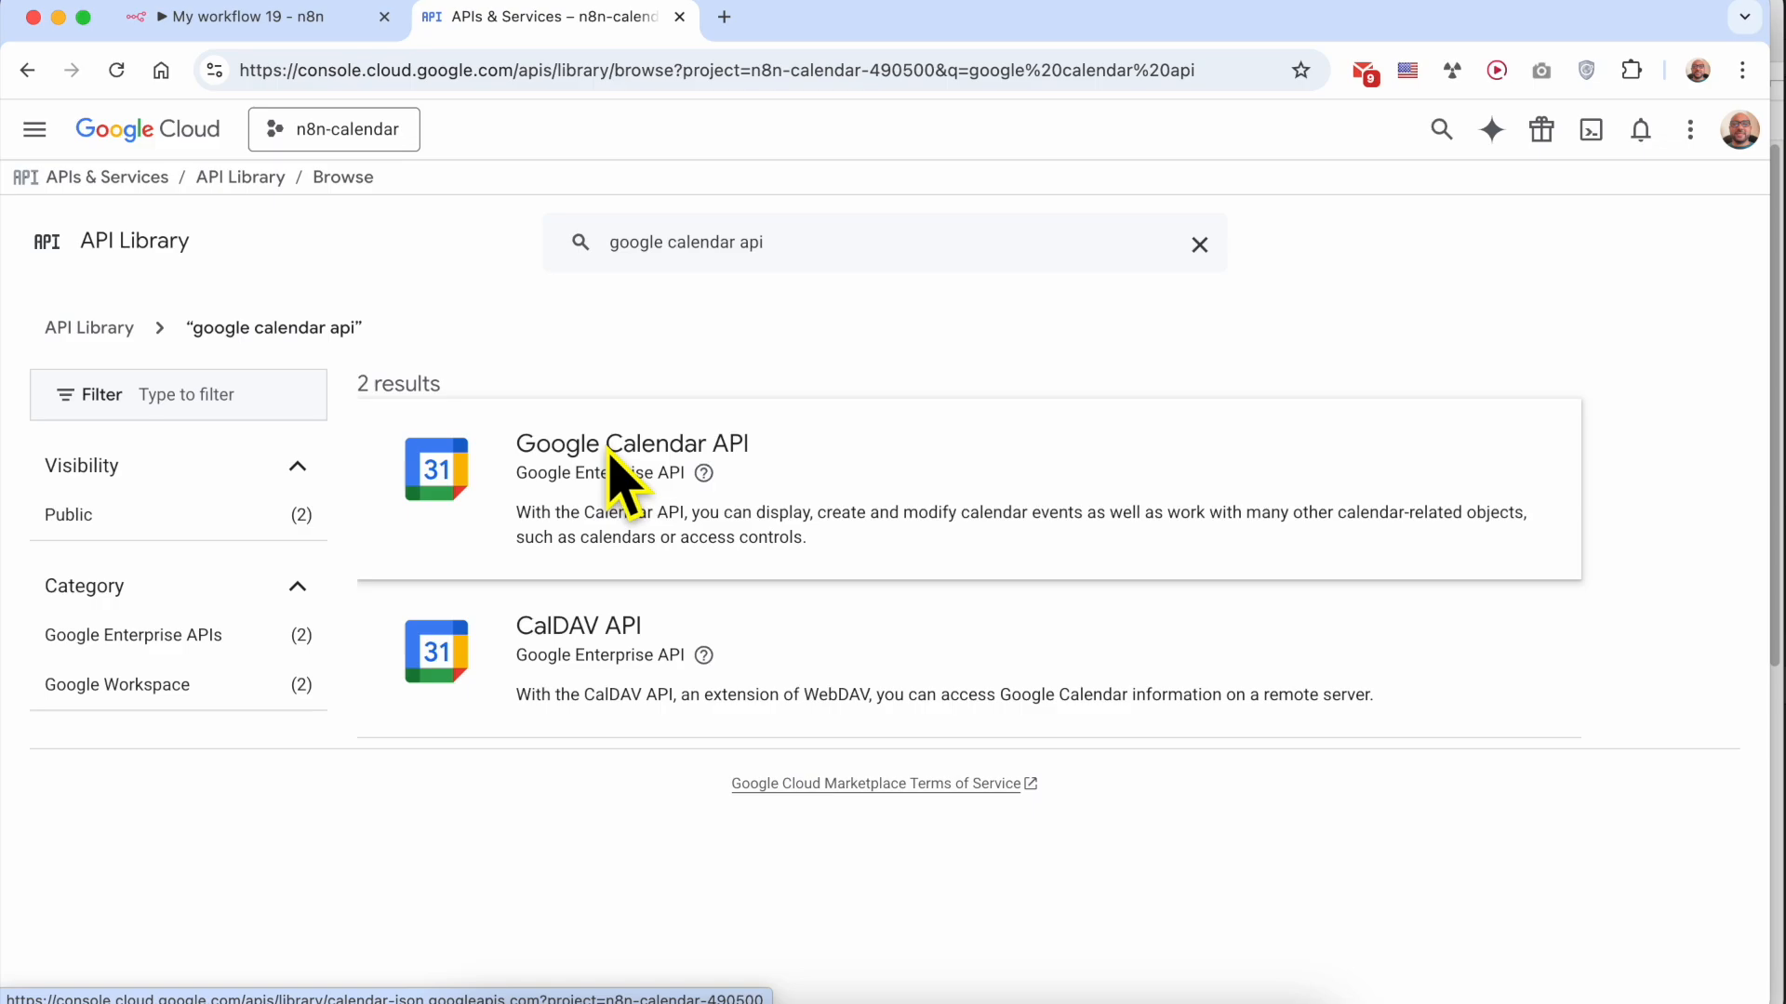
{"action": "left_click", "coordinate": [622, 479]}
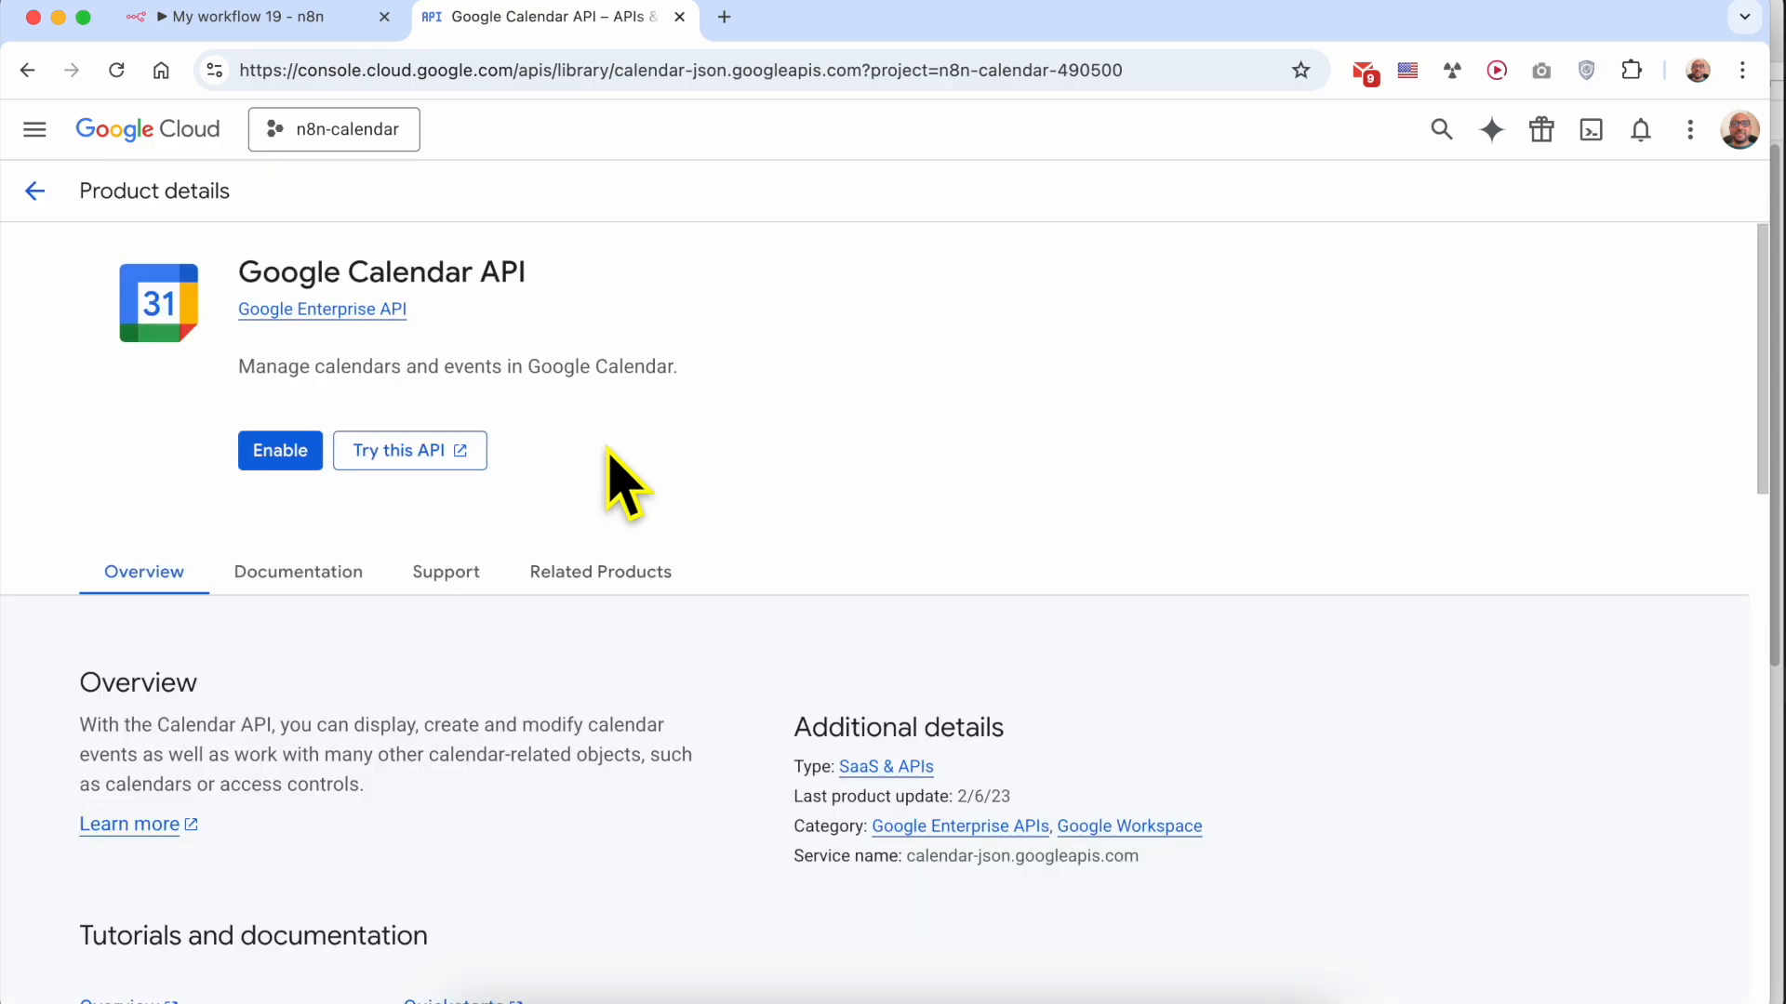
{"action": "left_click", "coordinate": [279, 454]}
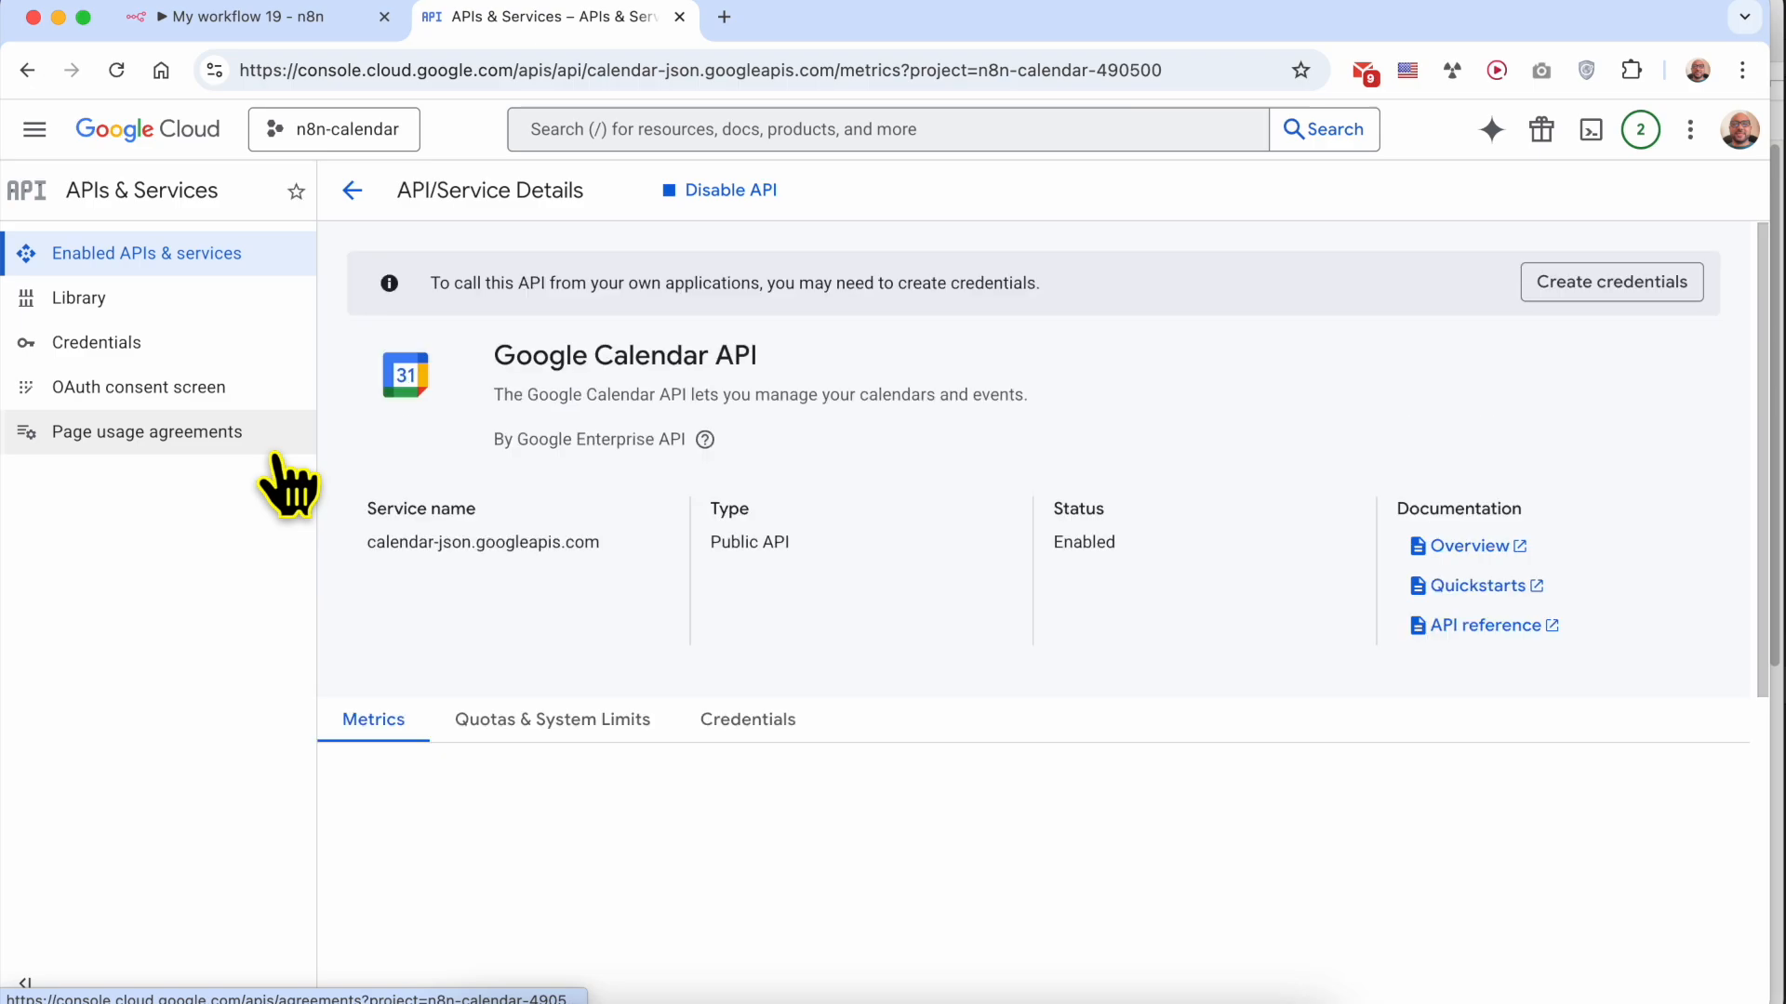
Highlight the Google Calendar API title, and switch to the TextEdit notes to read Step #3 on the OAuth consent screen
{"action": "triple_click", "coordinate": [590, 359]}
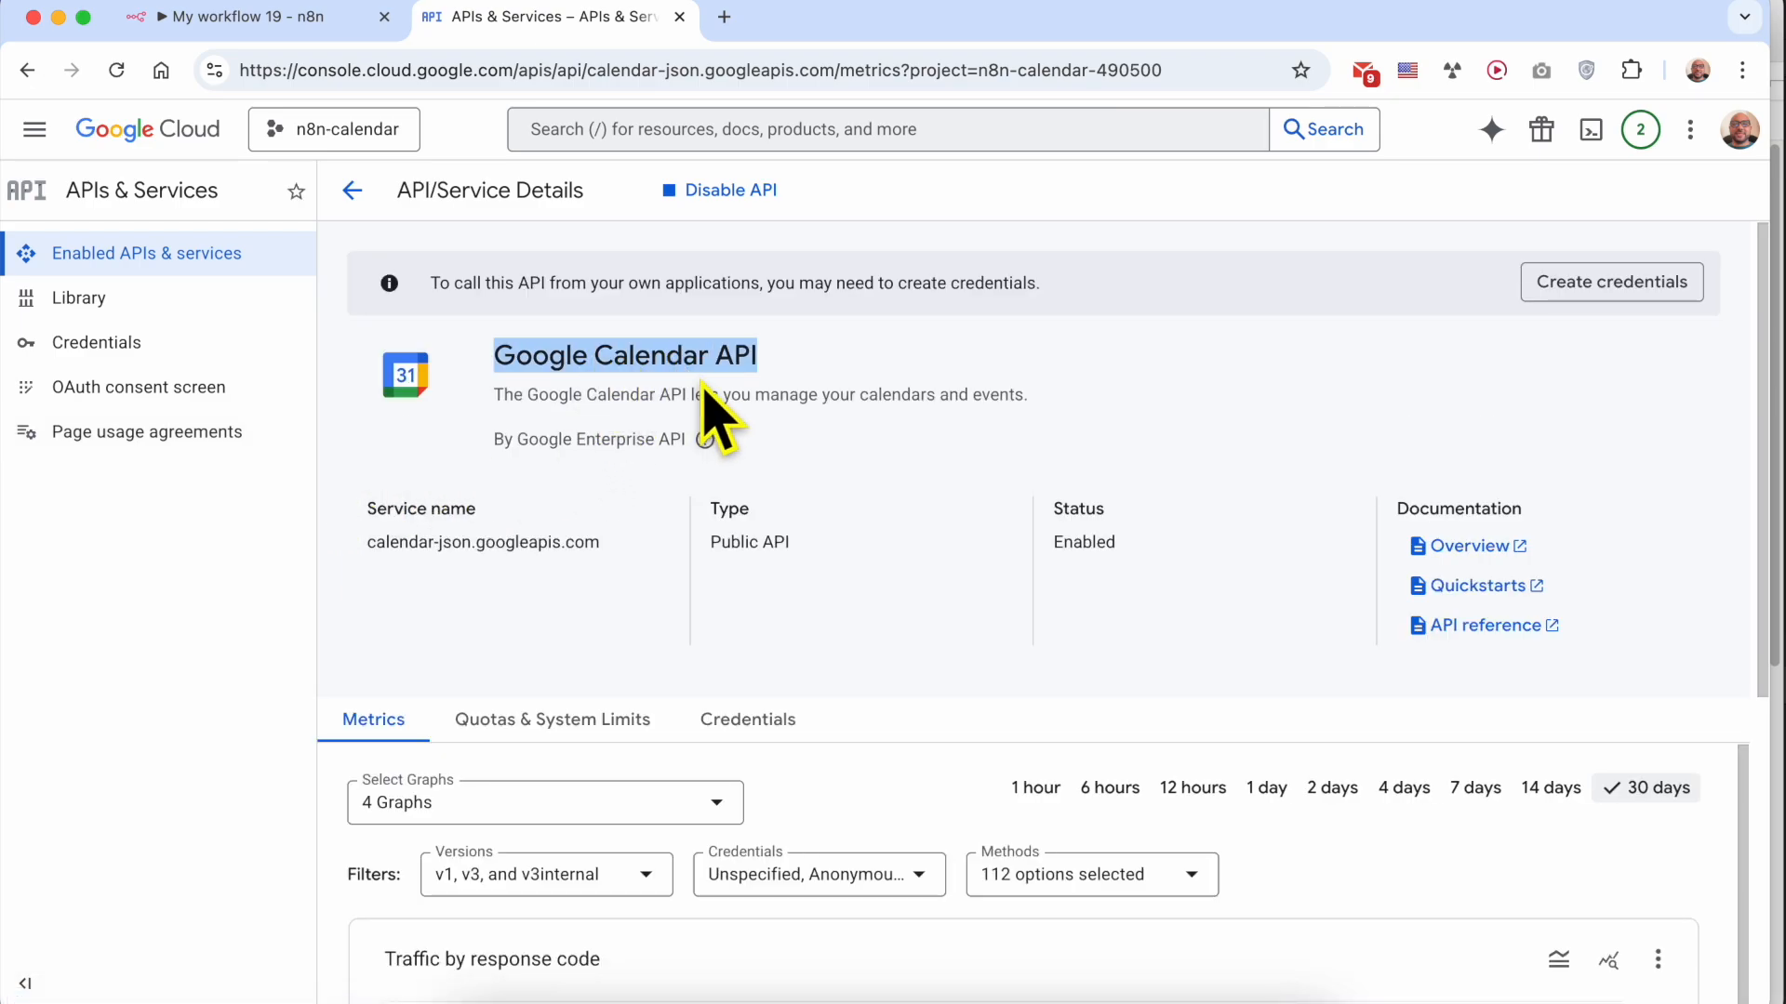
{"action": "left_click", "coordinate": [617, 986]}
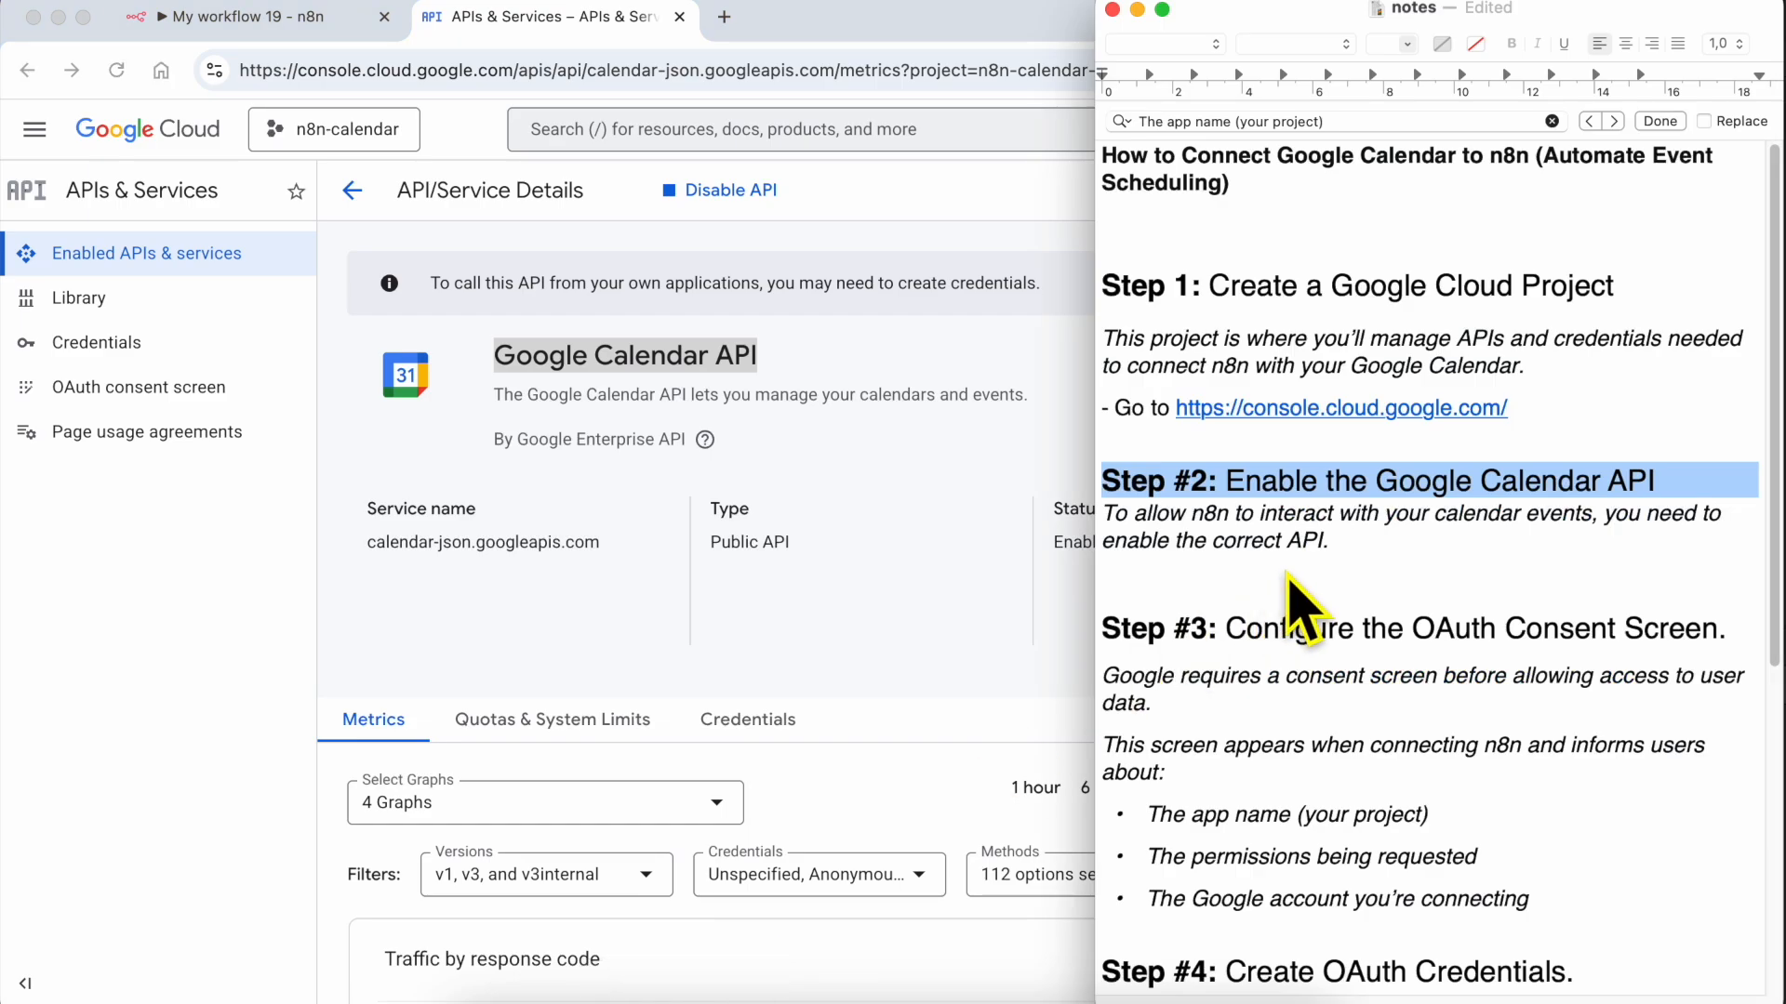
{"action": "scroll", "coordinate": [1302, 604], "scroll_direction": "down", "scroll_amount": 7}
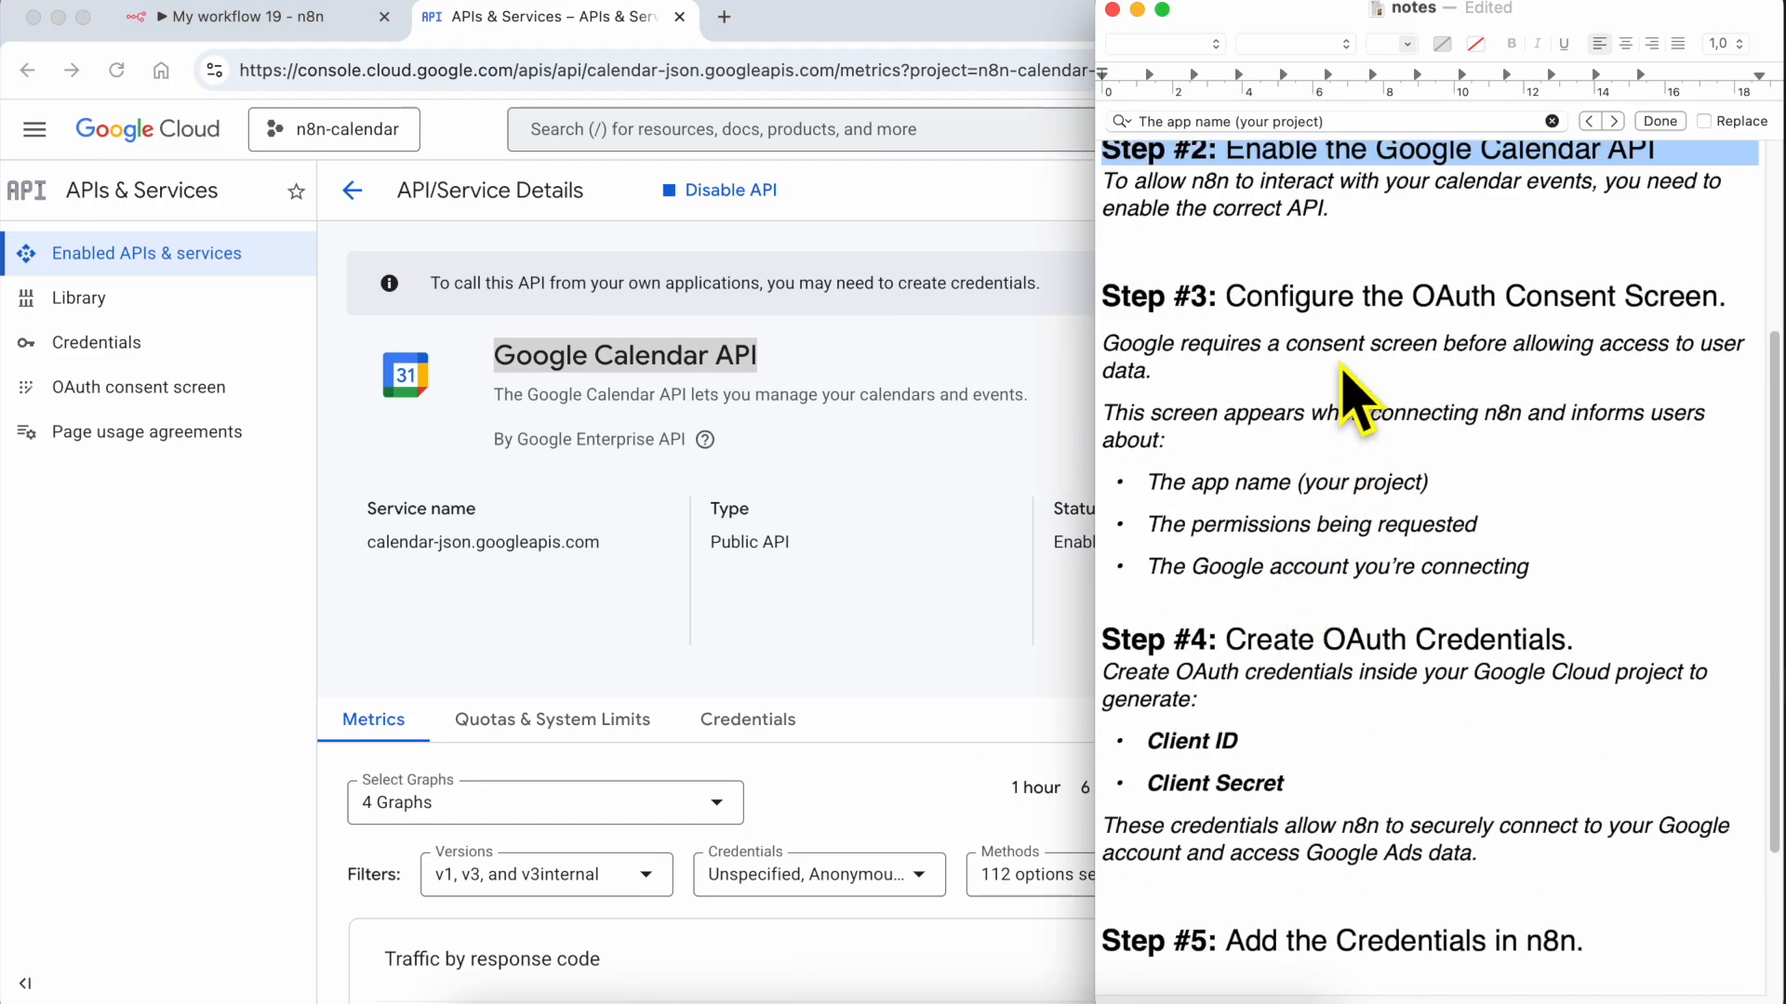
{"action": "scroll", "coordinate": [1342, 367], "scroll_direction": "down", "scroll_amount": 1}
{"action": "scroll", "coordinate": [1386, 359], "scroll_direction": "down", "scroll_amount": 2}
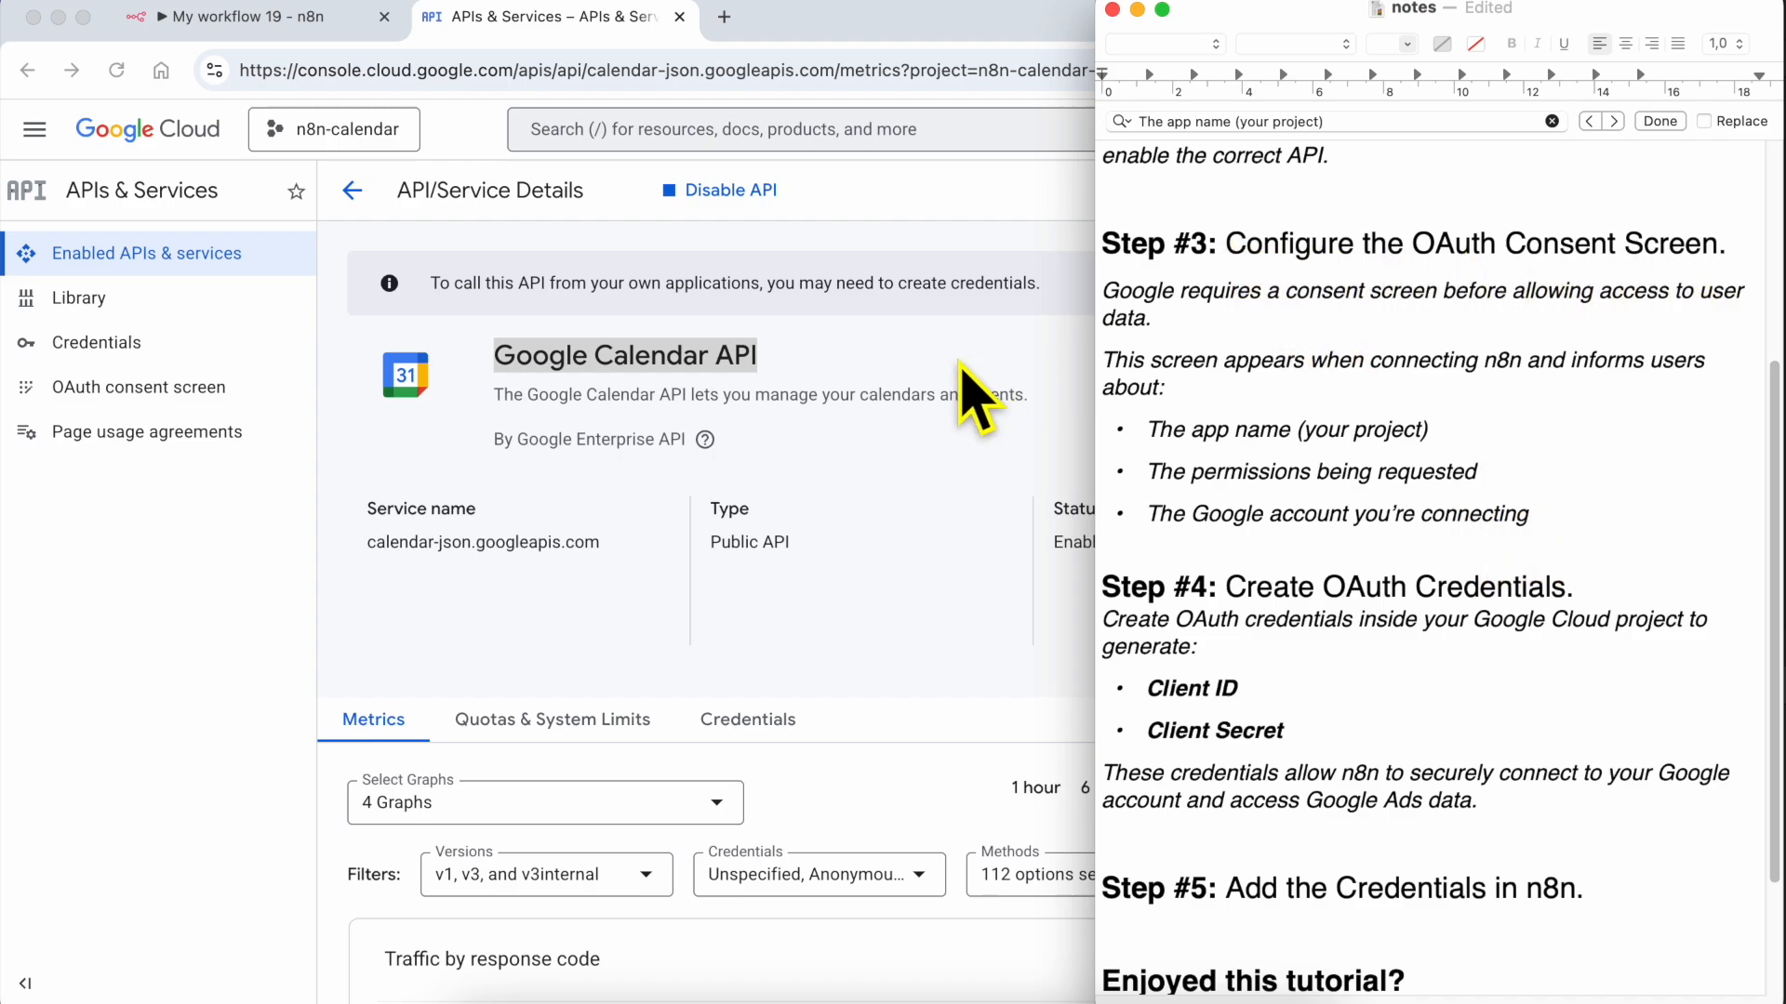
Return to Google Cloud, open the OAuth consent screen and start configuring the Google Auth Platform
{"action": "left_click", "coordinate": [878, 368]}
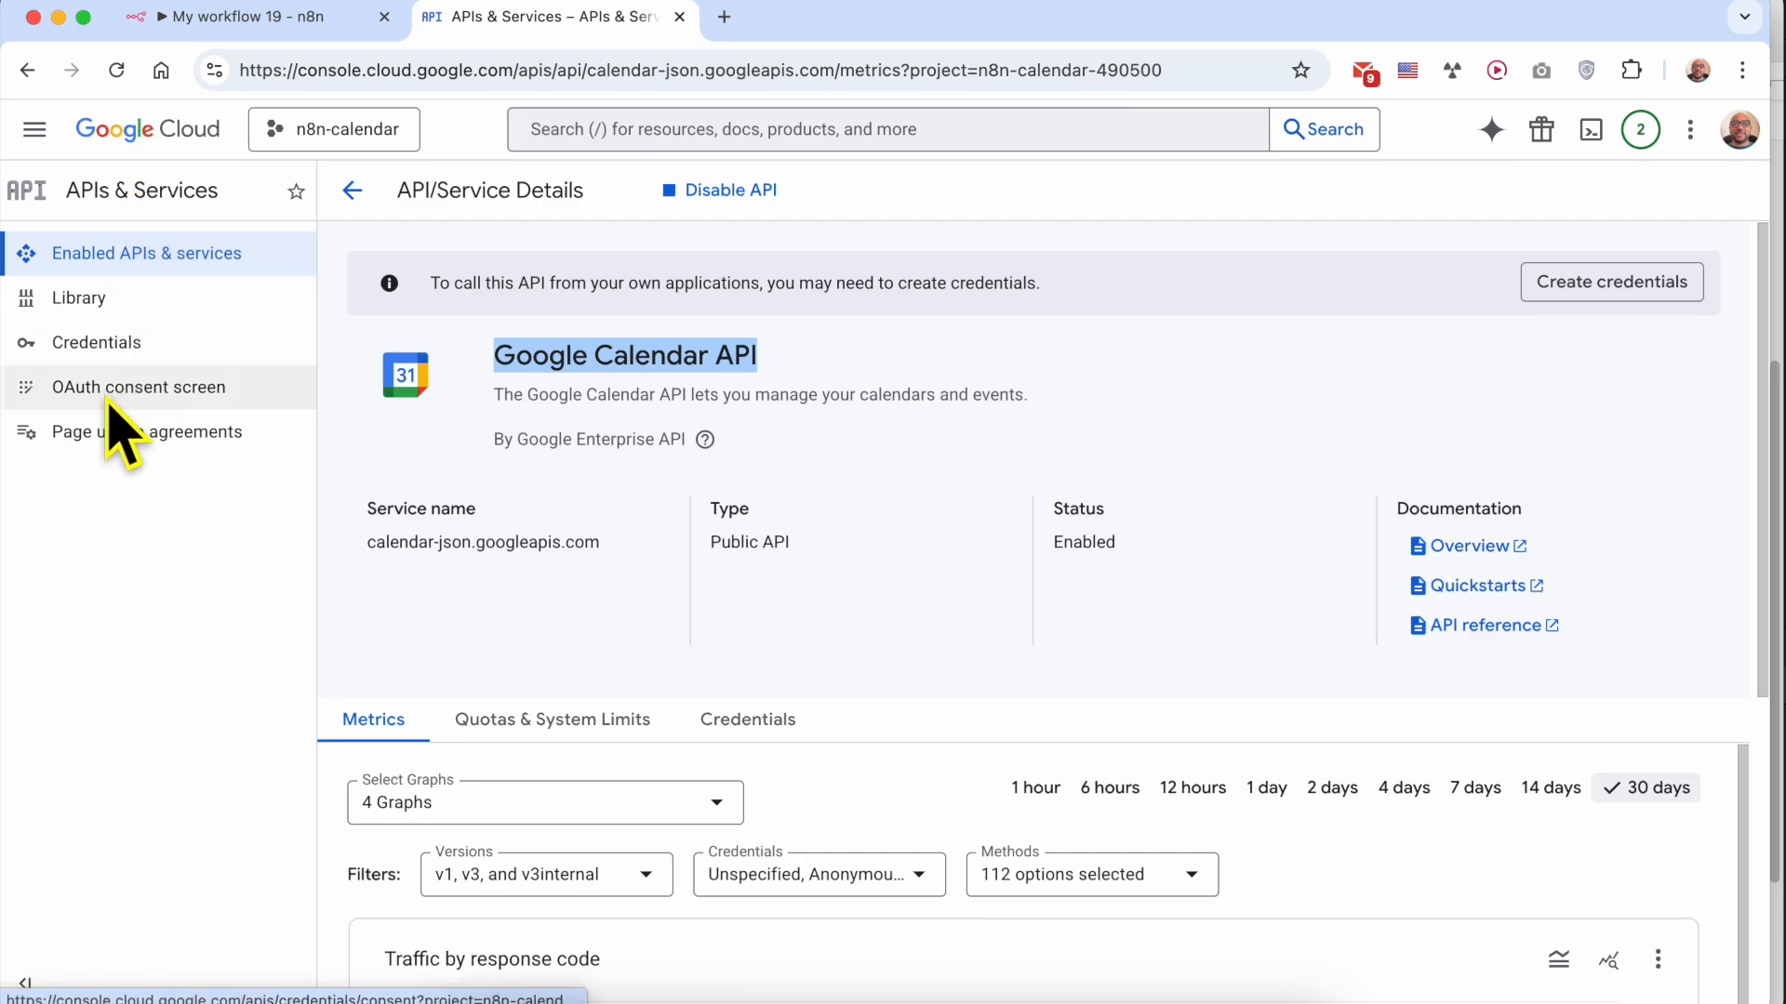
{"action": "left_click", "coordinate": [176, 391]}
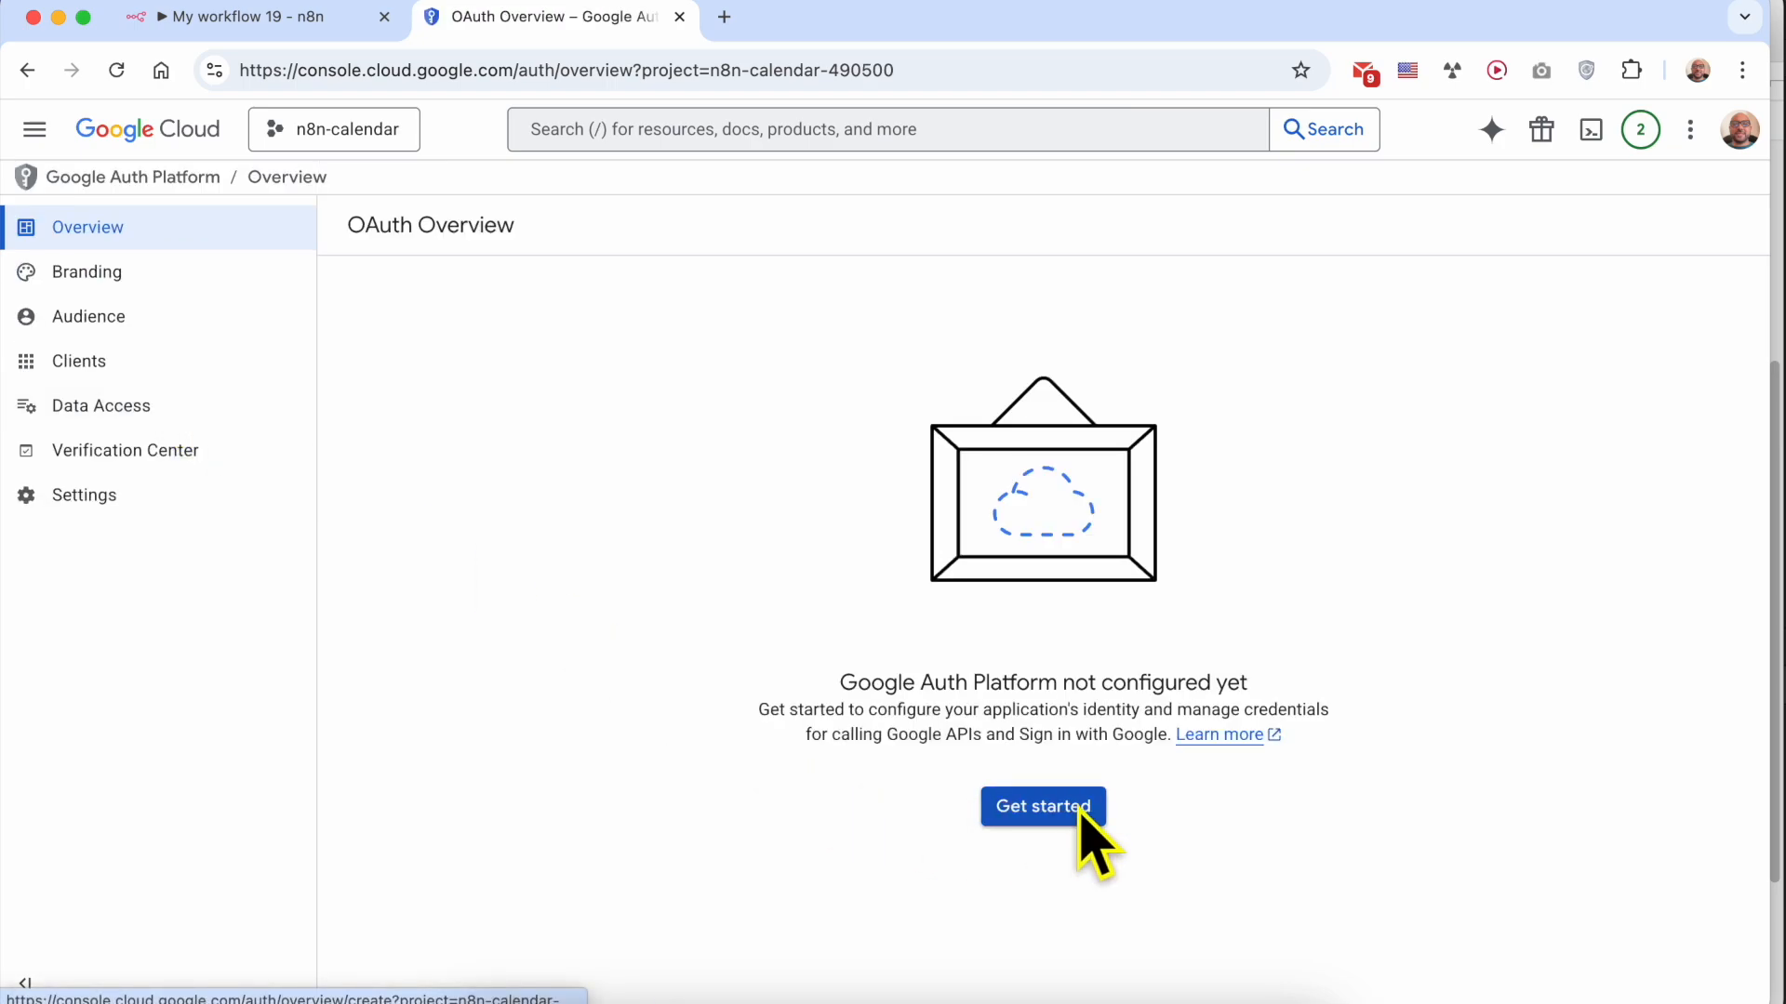
{"action": "left_click", "coordinate": [1080, 809]}
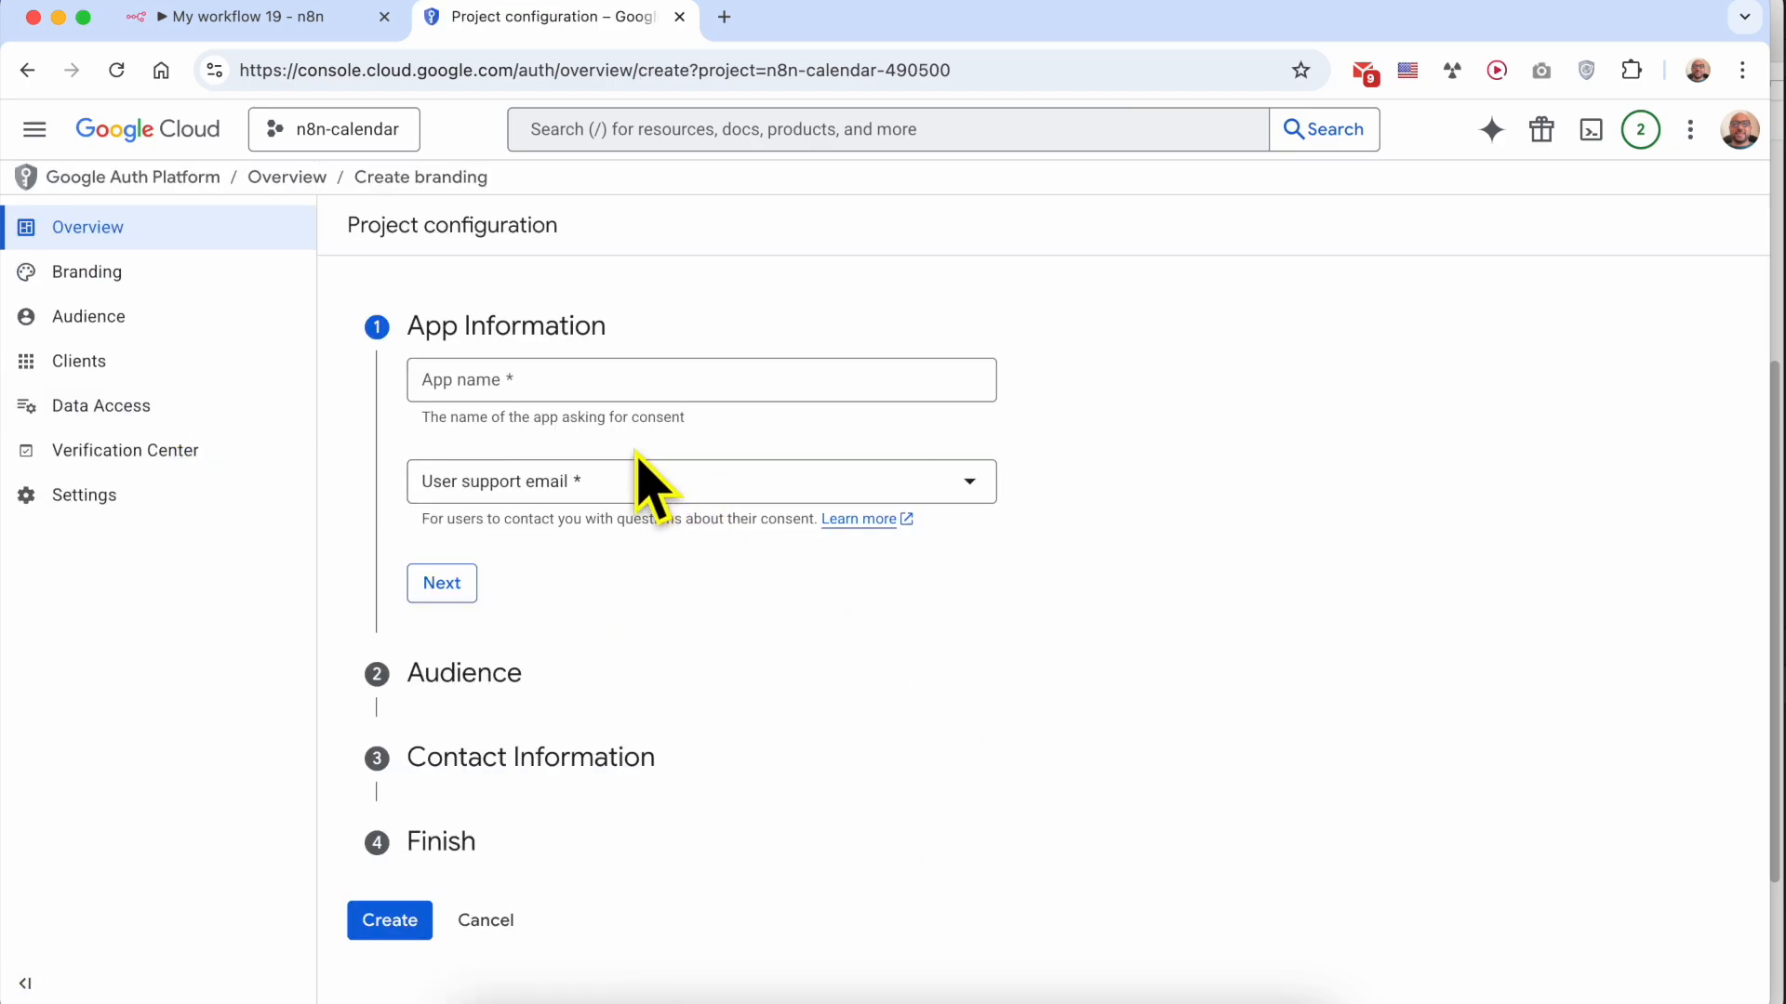
Complete the App Information with the app name n8n-calendar and the account's user support email, and proceed to Audience
{"action": "left_click", "coordinate": [538, 380]}
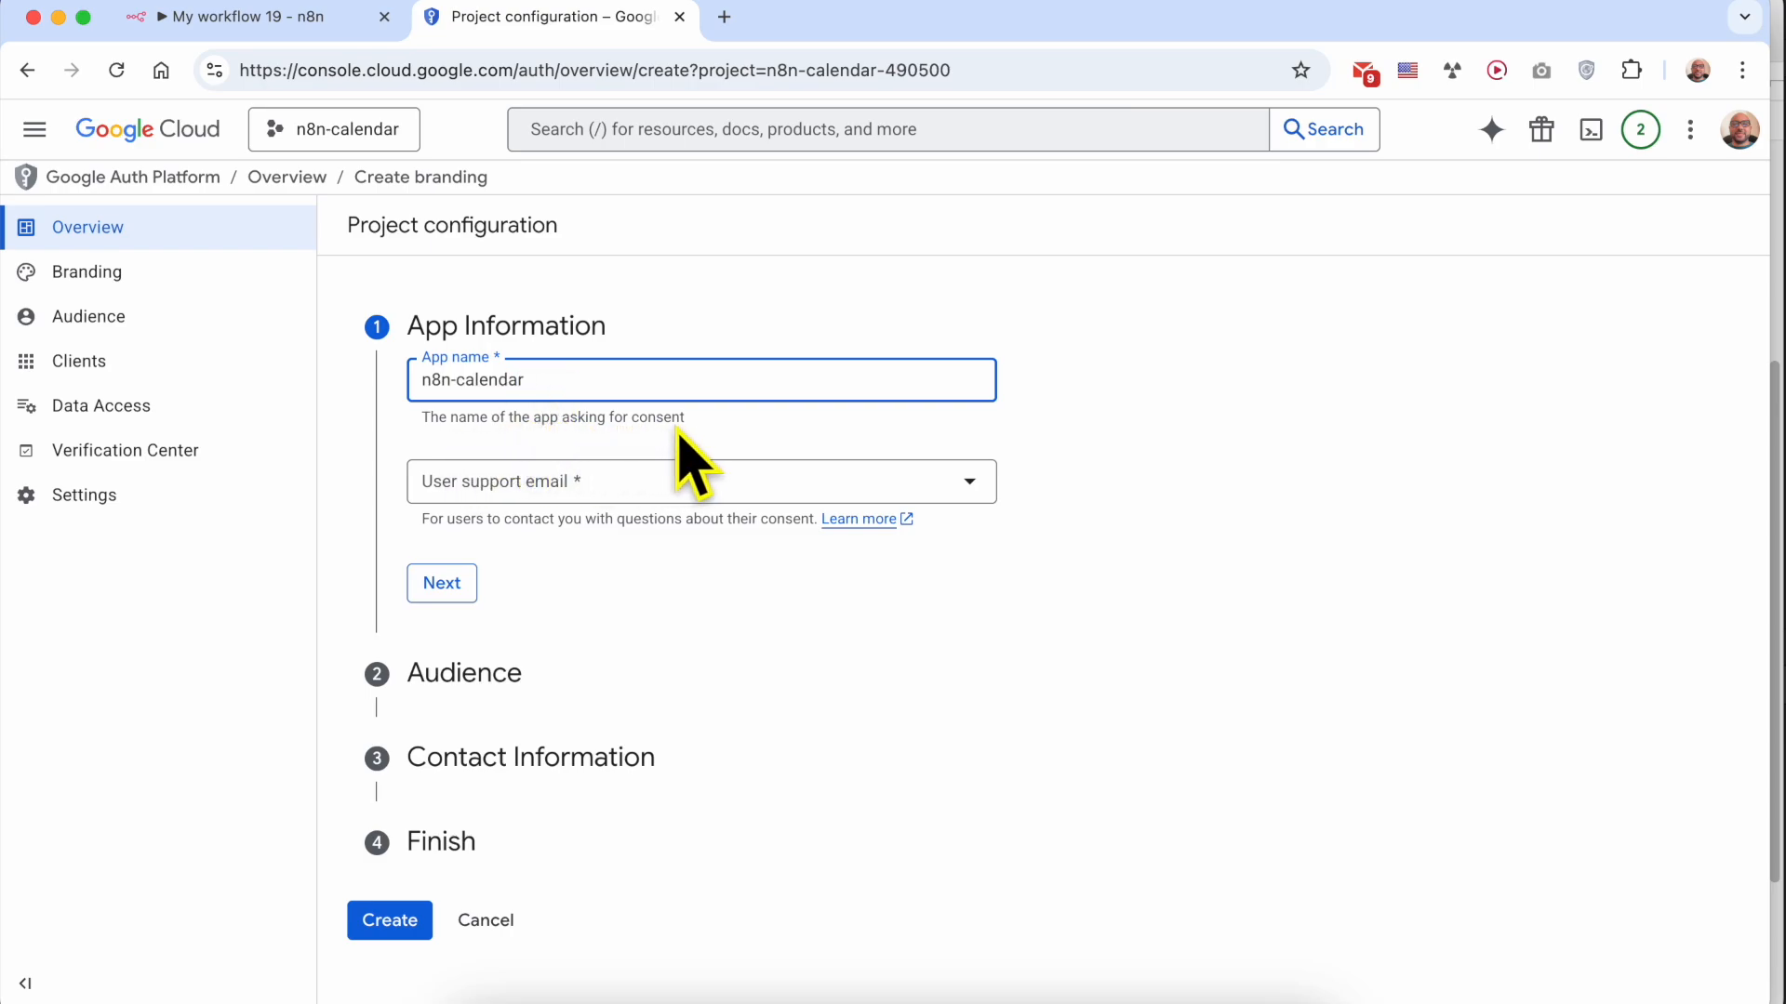
{"action": "left_click", "coordinate": [542, 490]}
{"action": "left_click", "coordinate": [610, 510]}
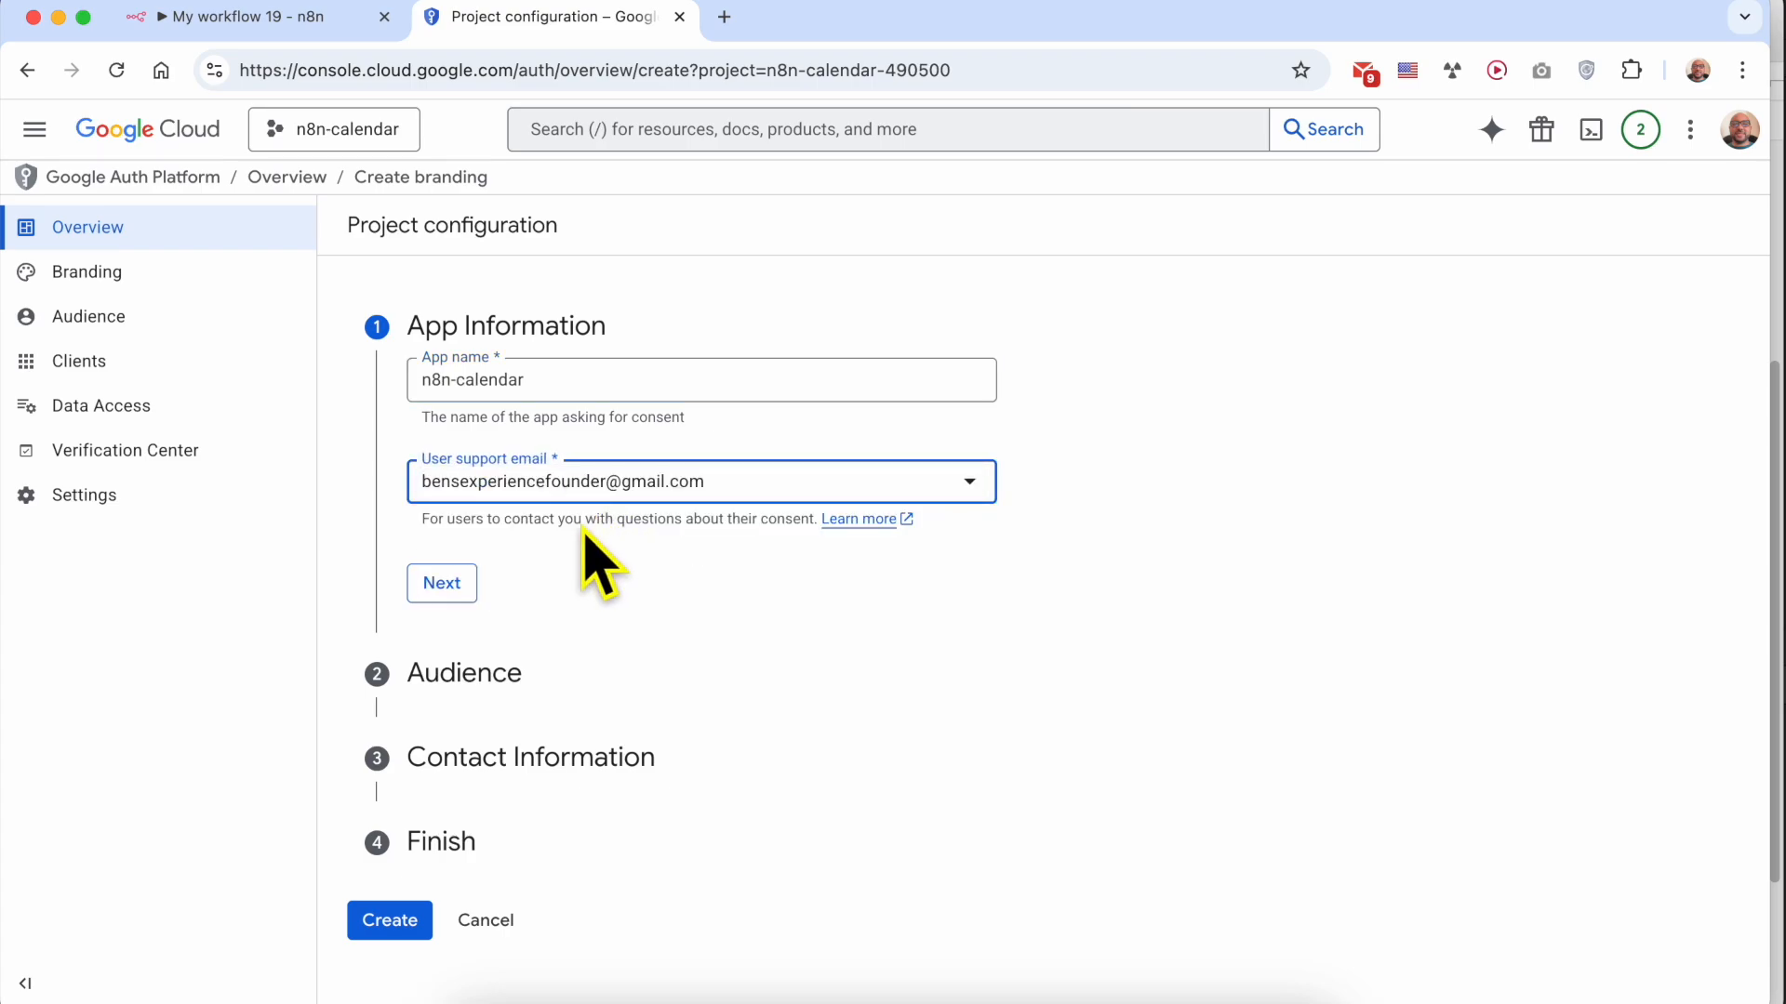
{"action": "left_click", "coordinate": [443, 595]}
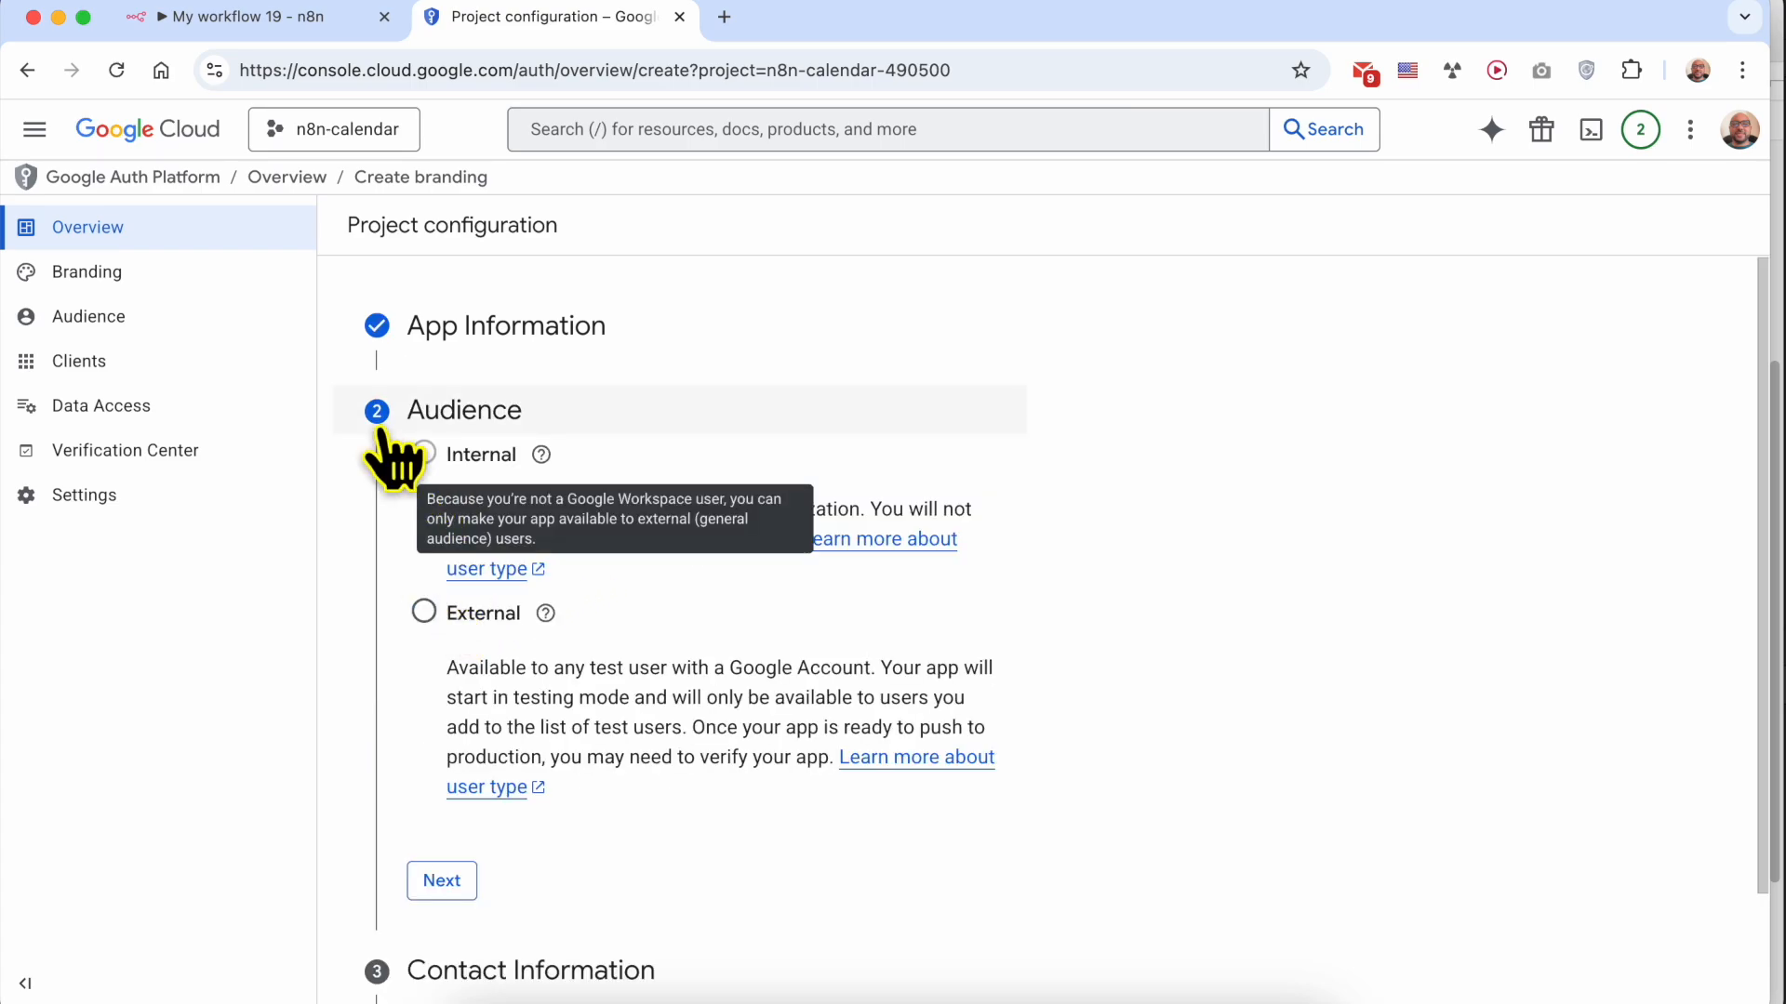
Set the audience to External and enter the contact email address, and proceed to the Finish section
{"action": "left_click", "coordinate": [425, 612]}
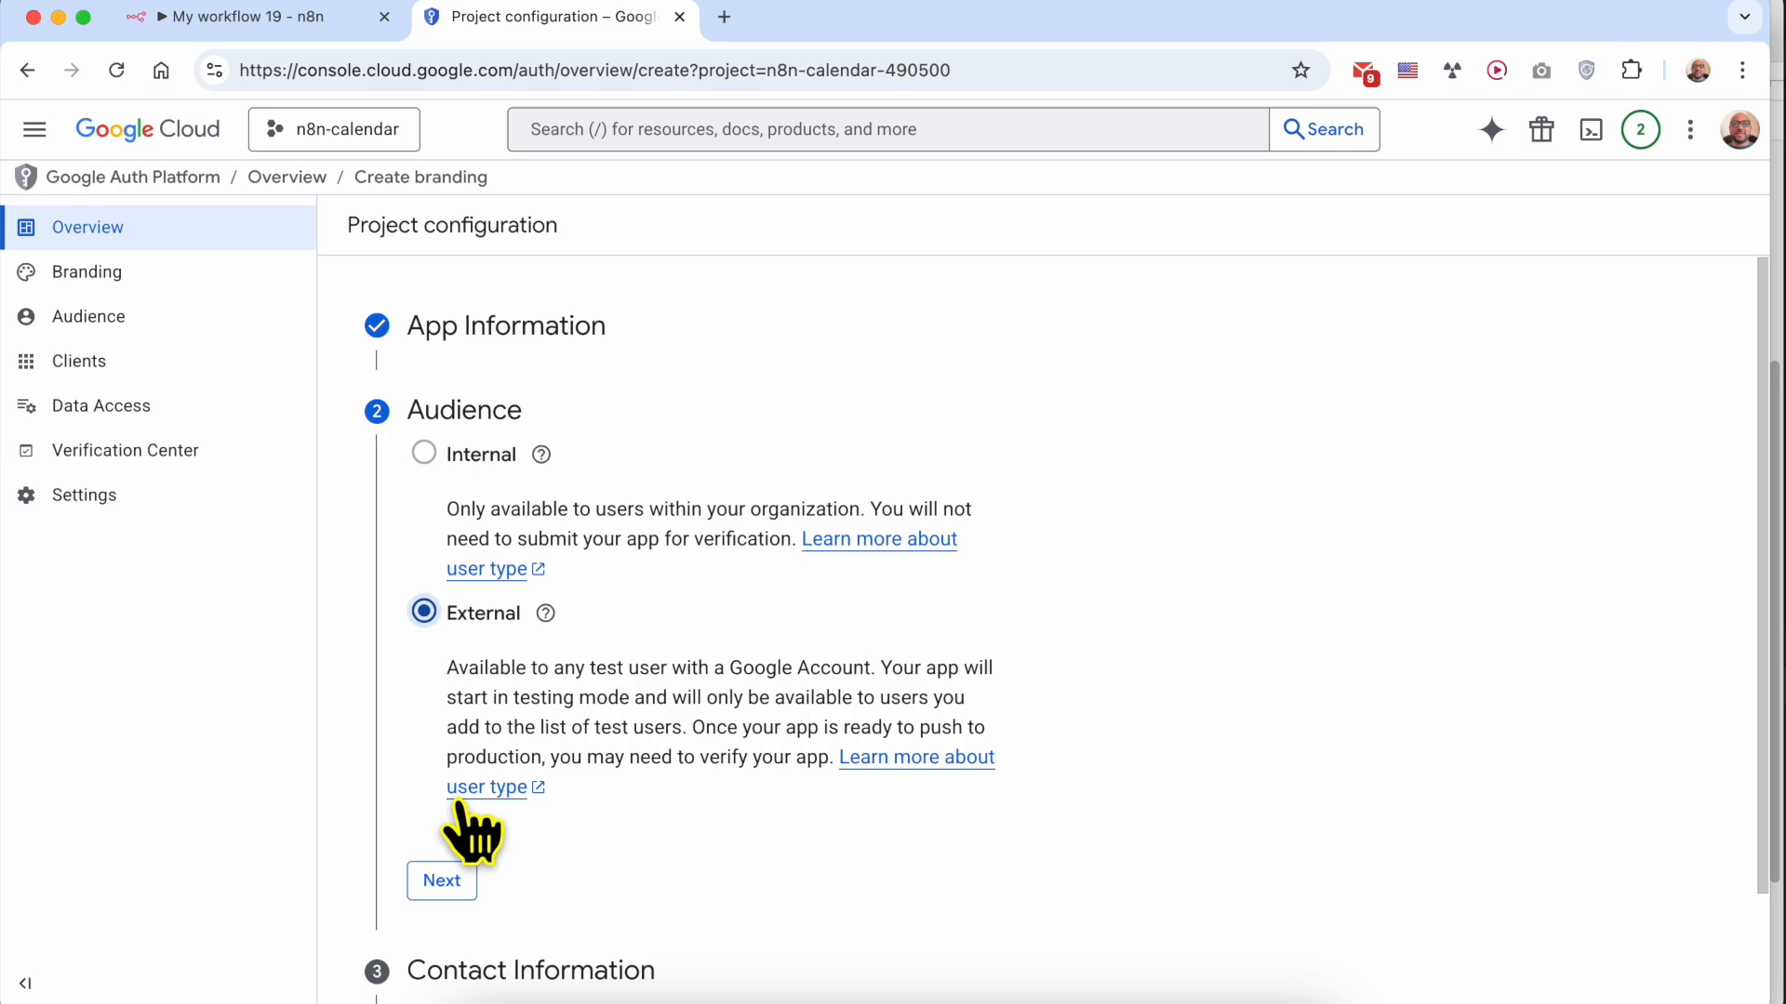
{"action": "left_click", "coordinate": [440, 884]}
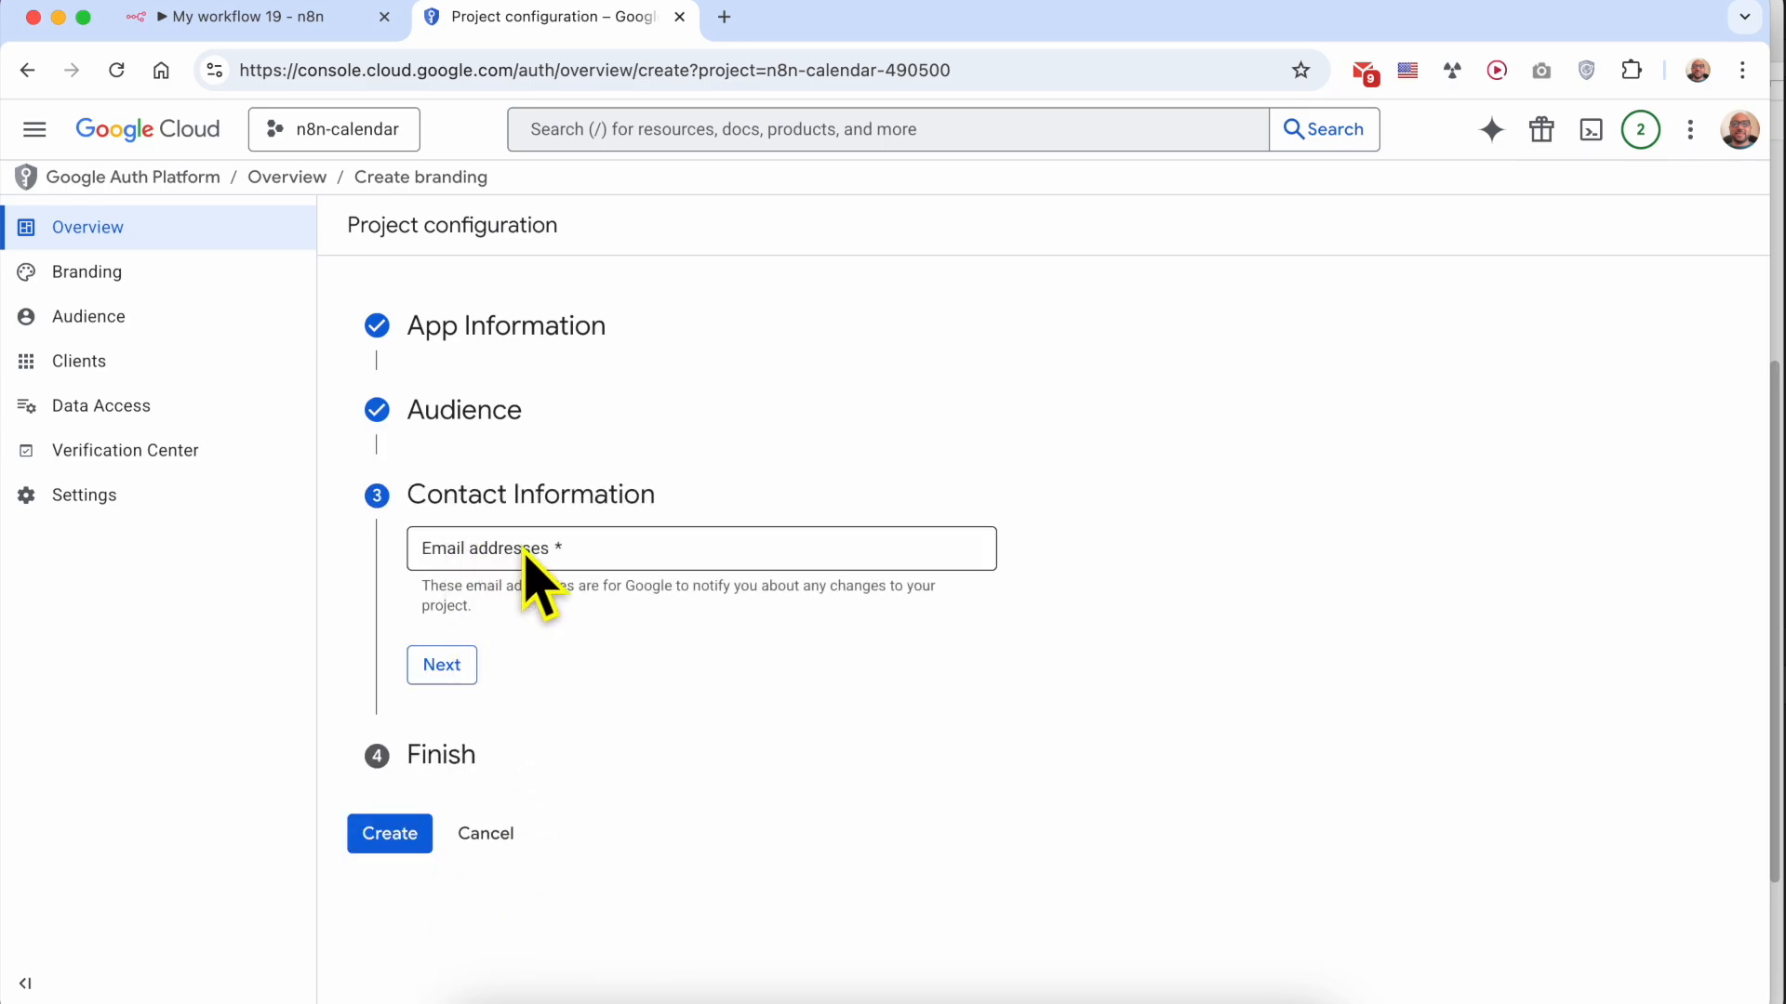
{"action": "left_click", "coordinate": [595, 551]}
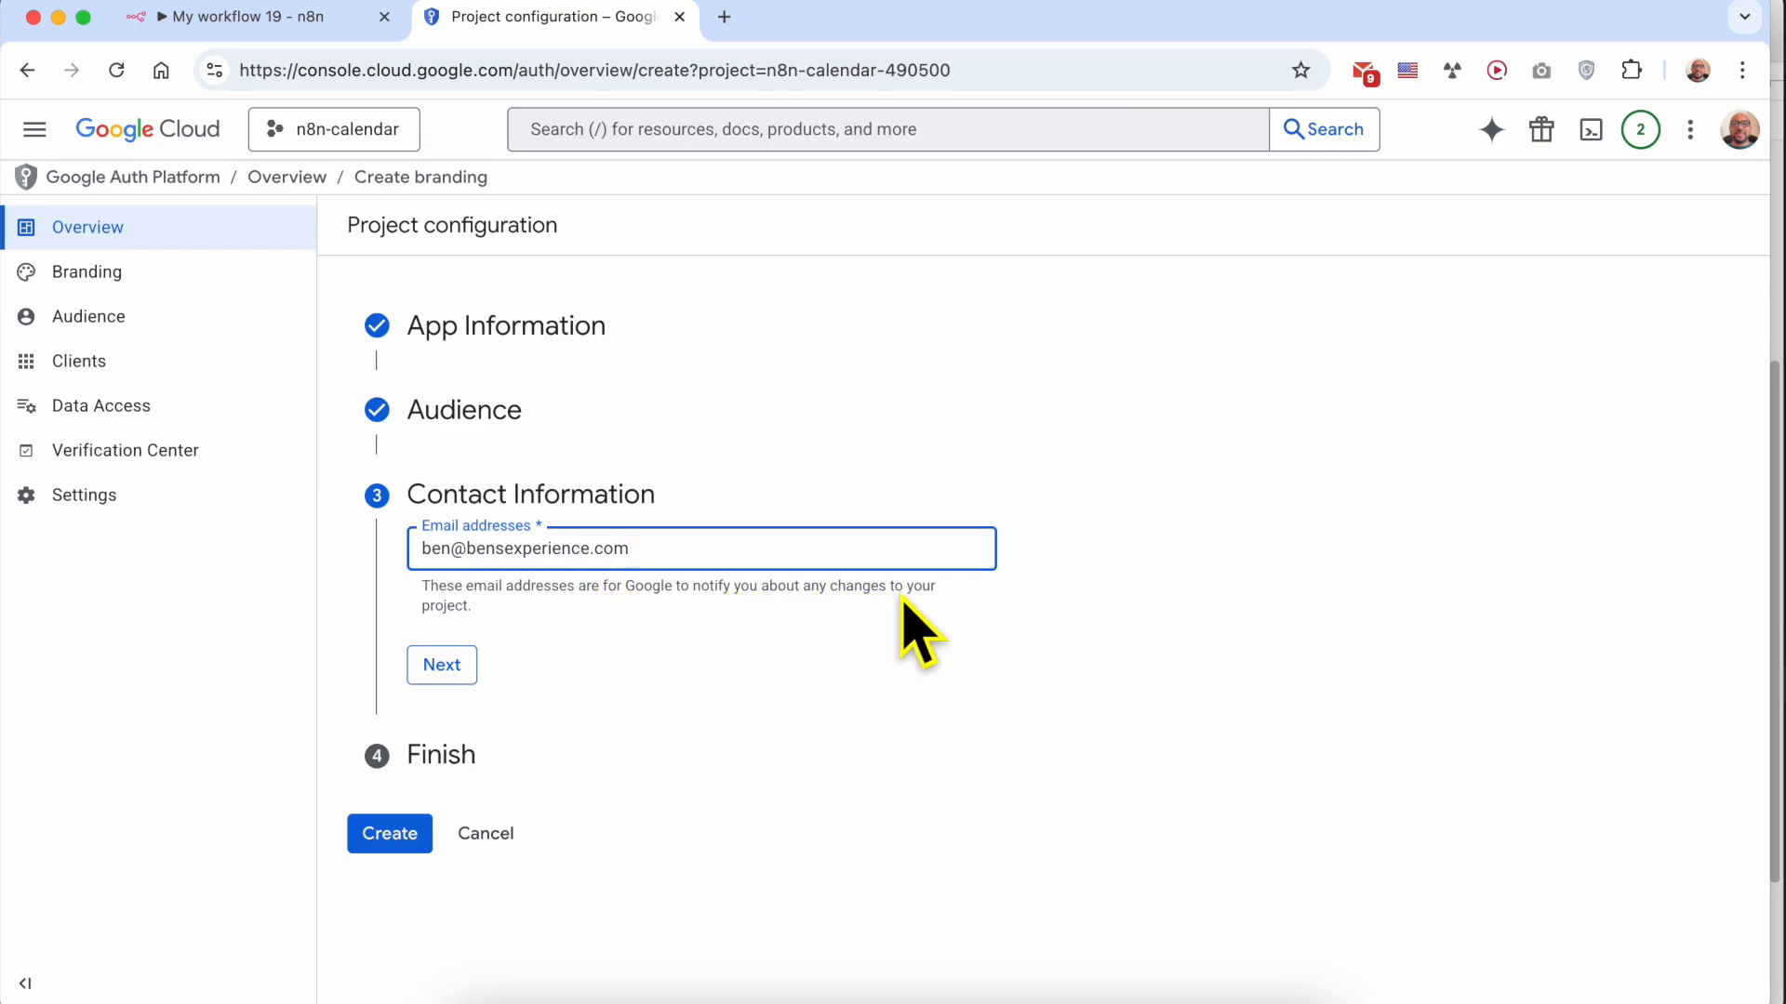
{"action": "left_click", "coordinate": [445, 668]}
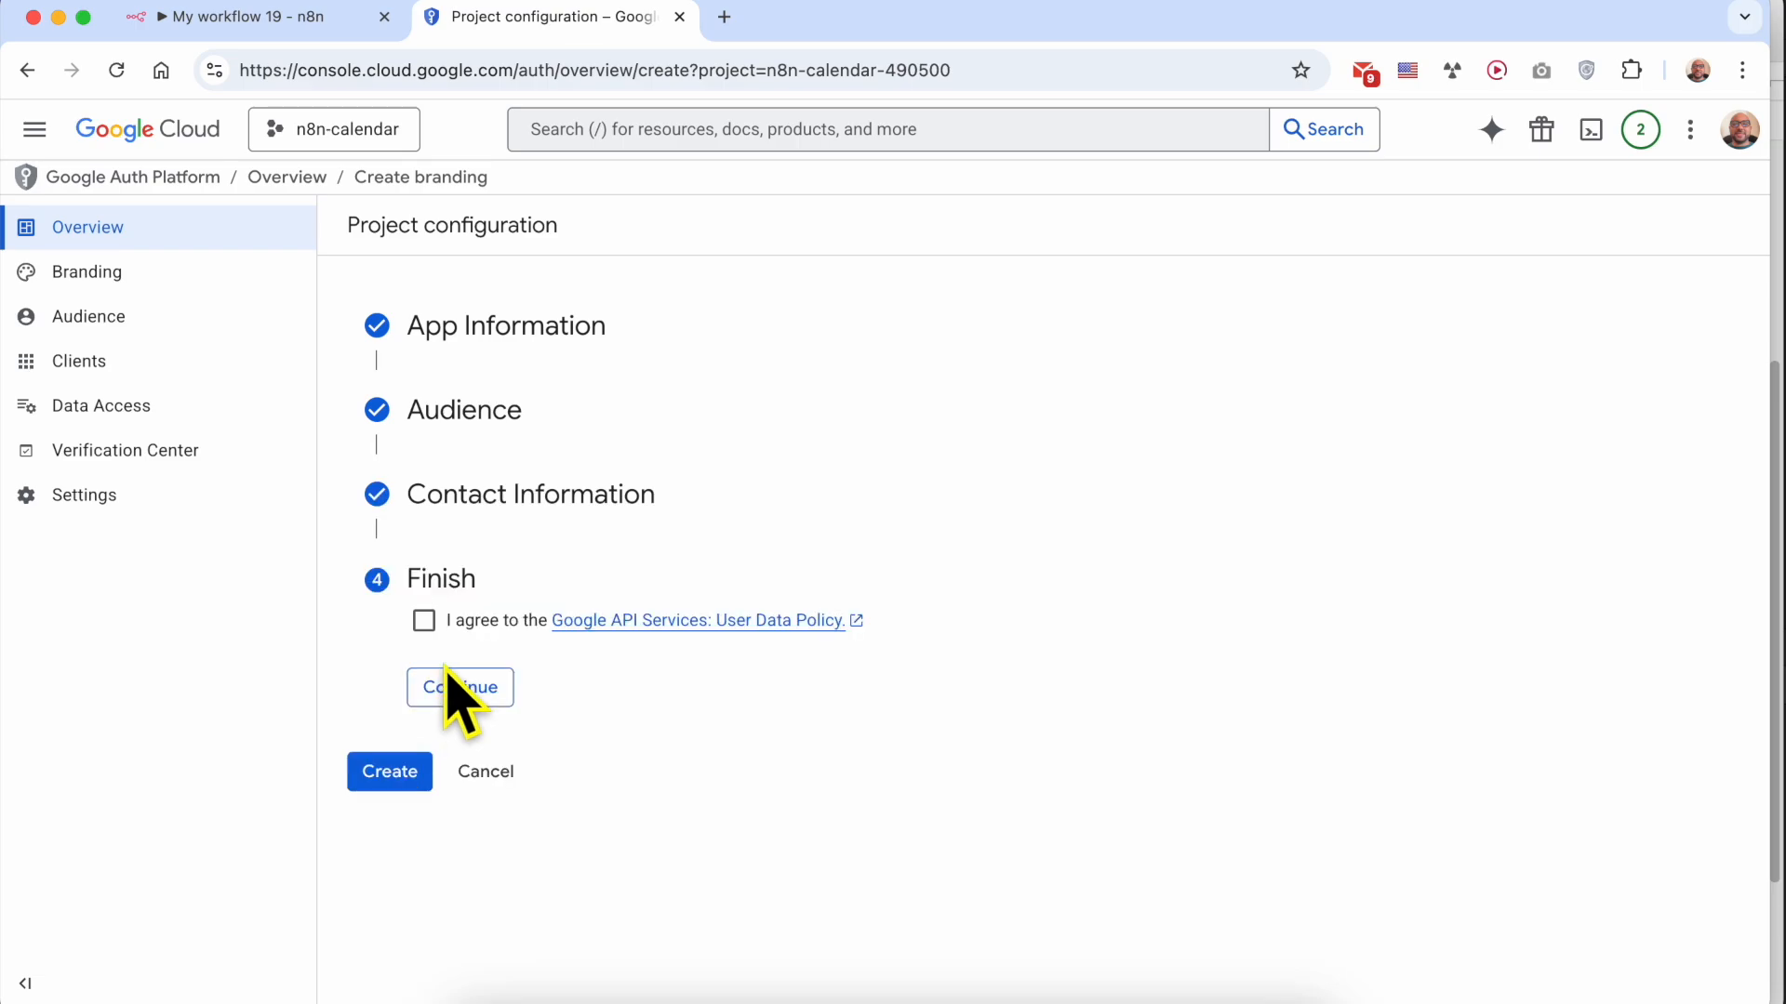
Agree to the Google API Services User Data Policy, create the OAuth configuration and dismiss its message
{"action": "left_click", "coordinate": [424, 622]}
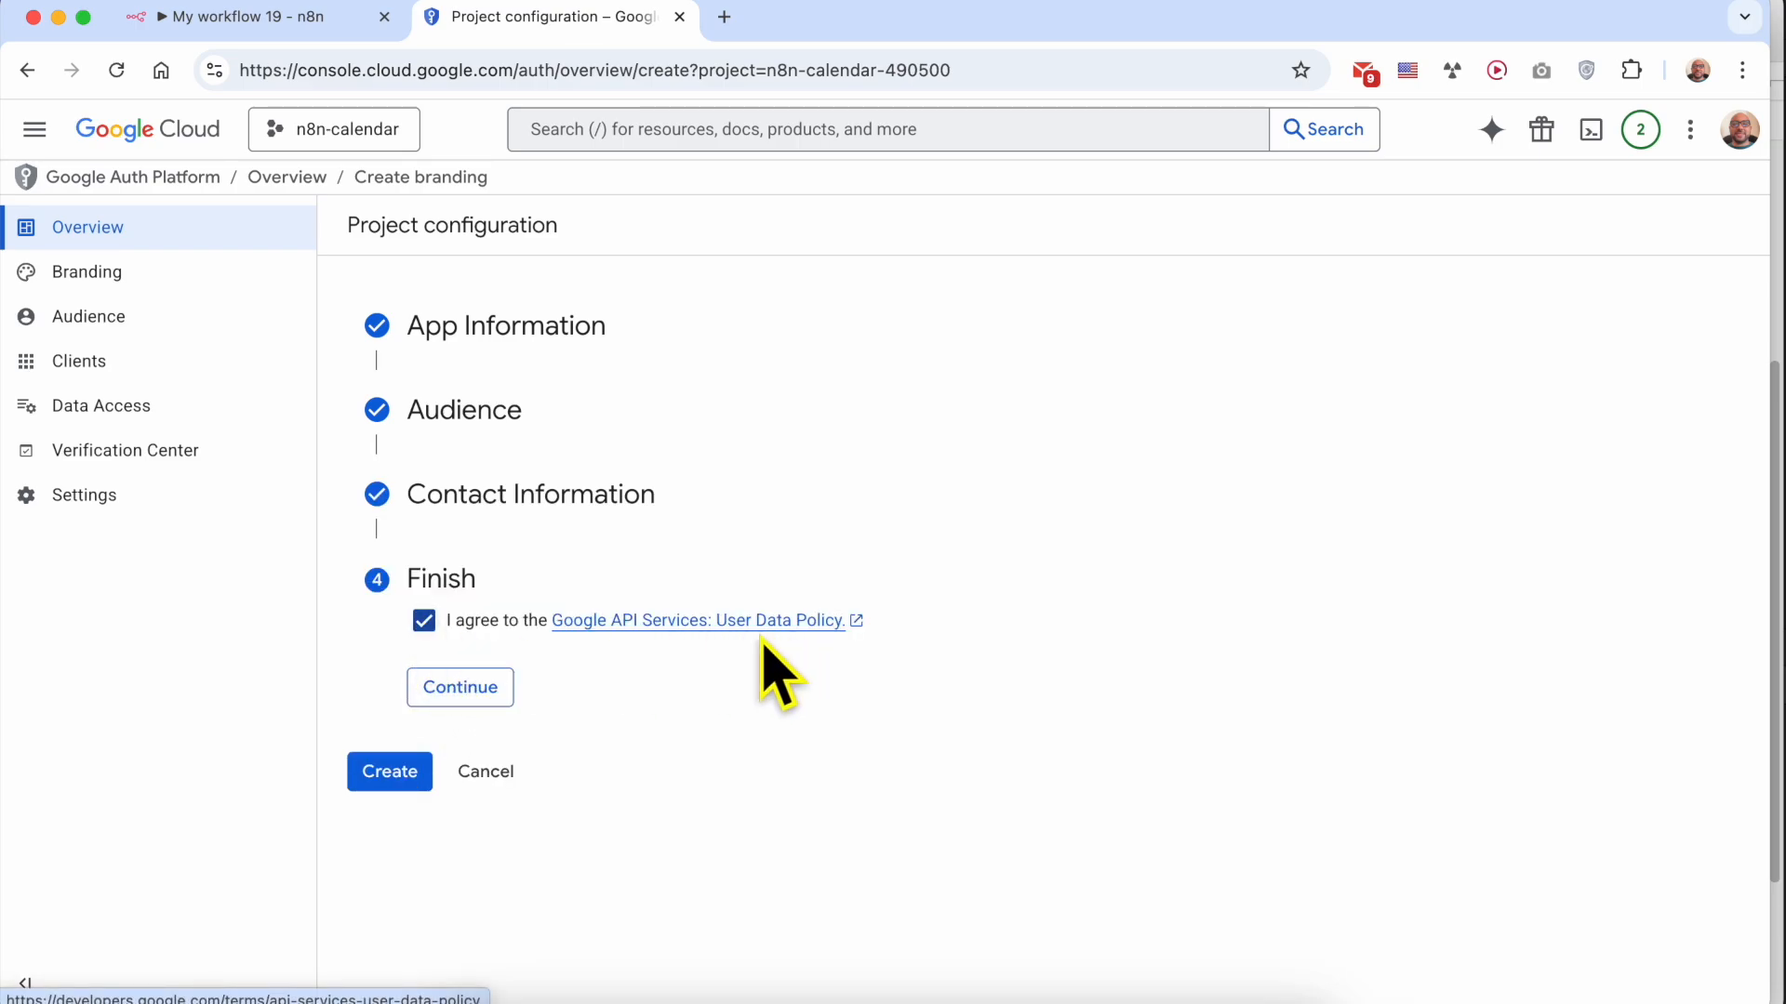
{"action": "left_click", "coordinate": [463, 707]}
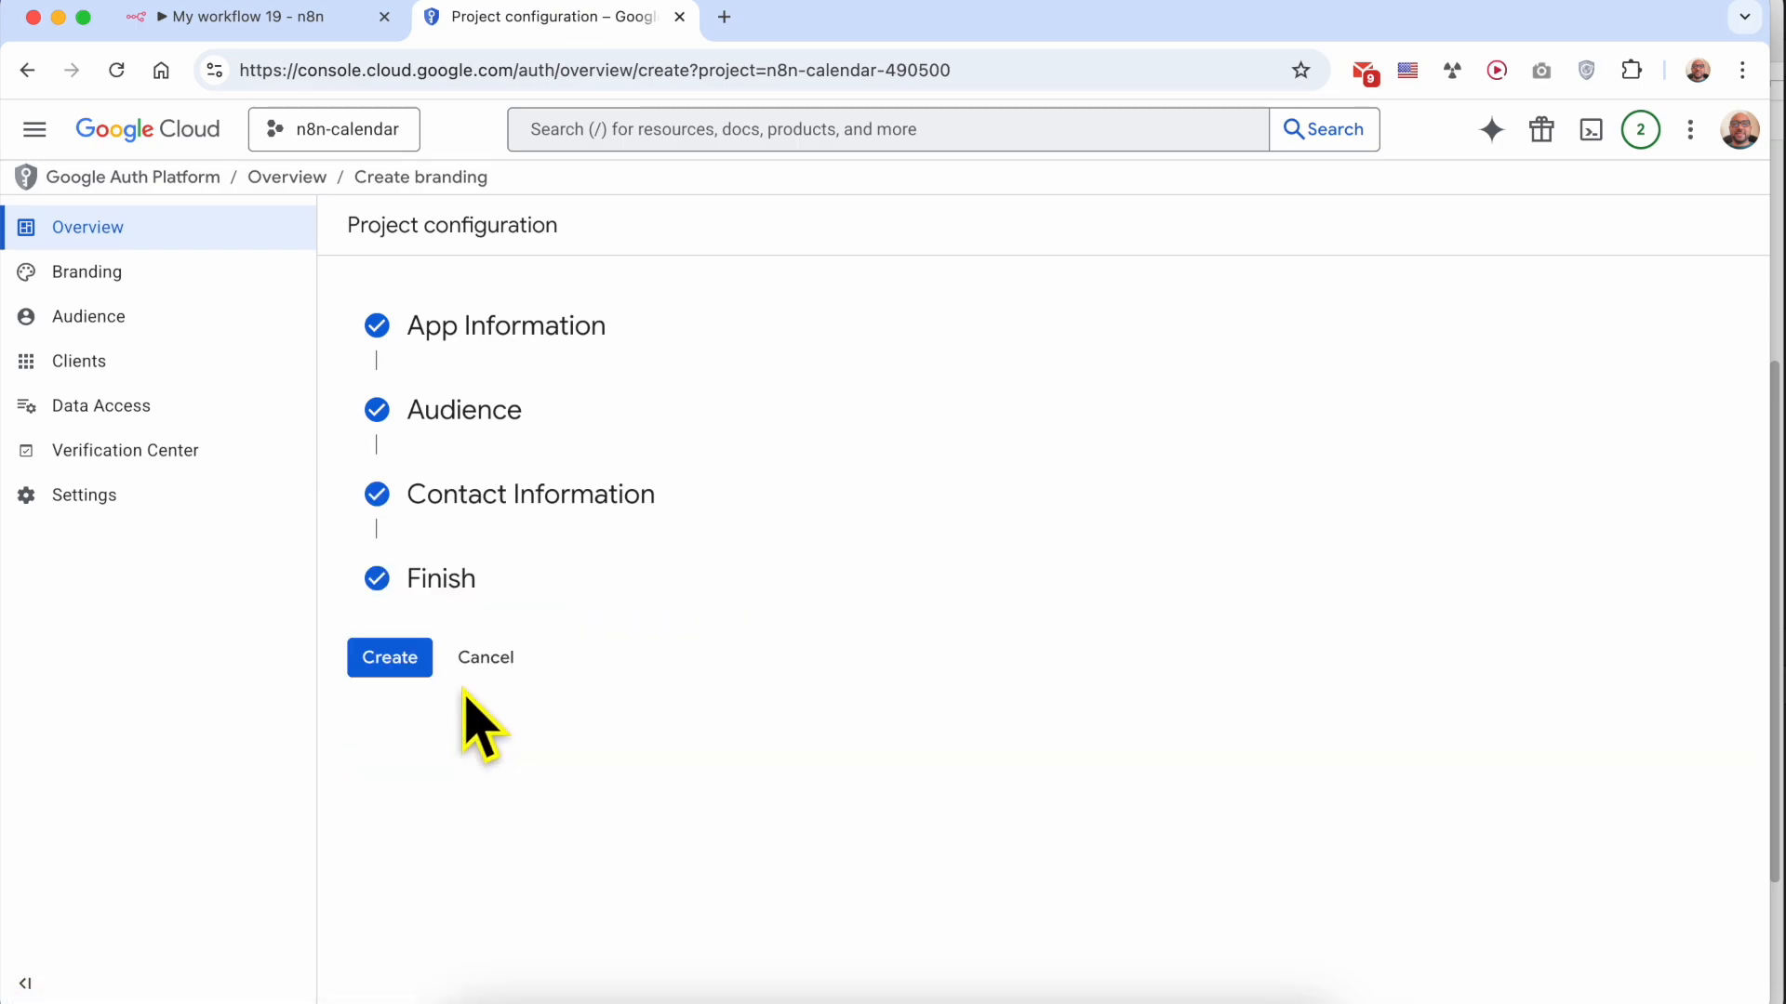
{"action": "left_click", "coordinate": [400, 662]}
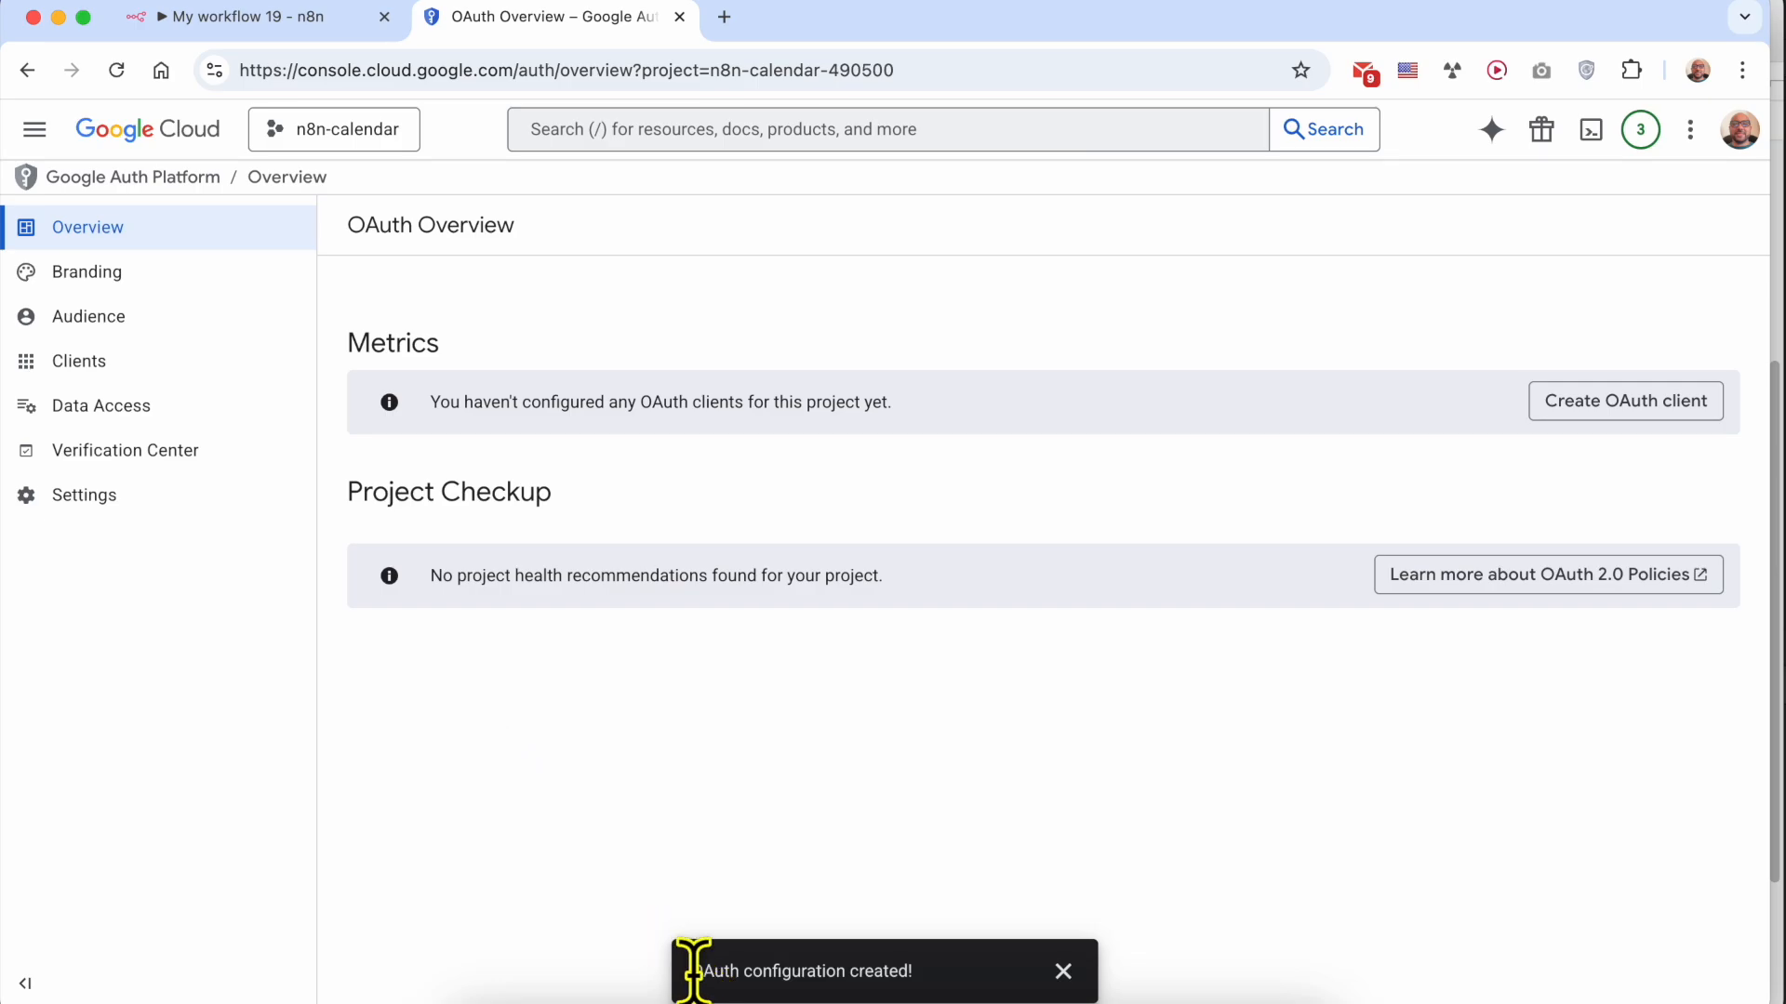
{"action": "left_click_drag", "start_coordinate": [692, 971], "coordinate": [820, 971]}
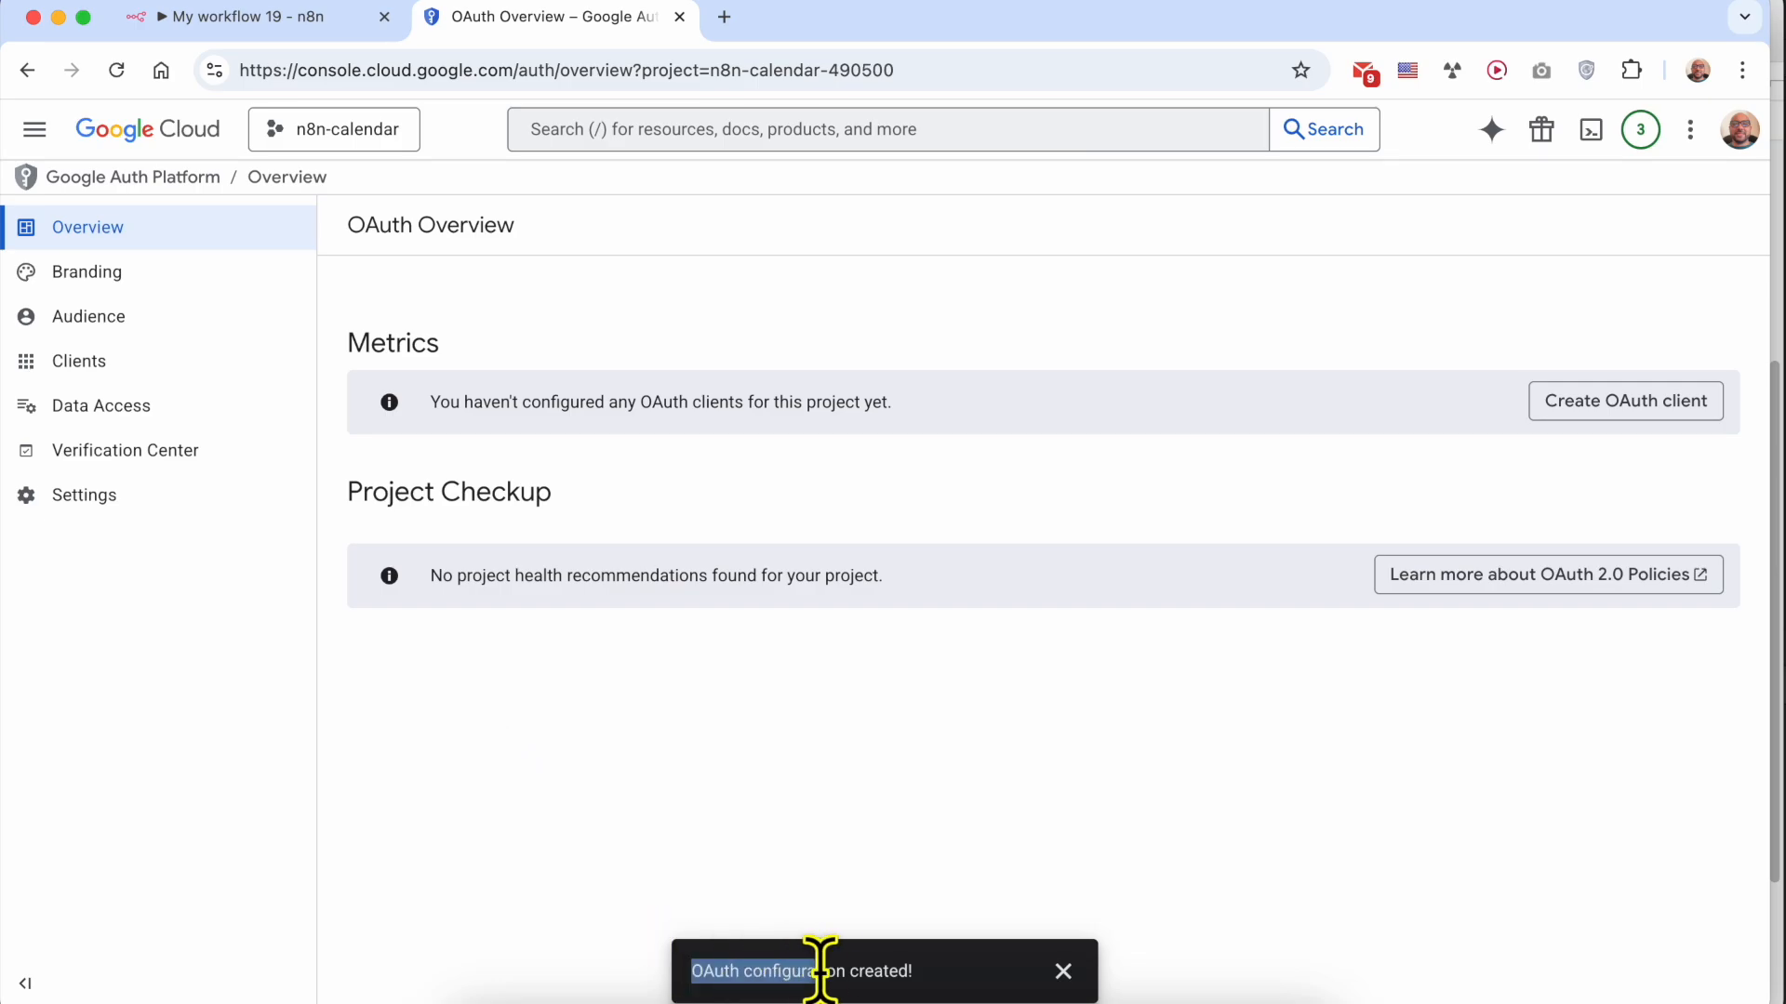
{"action": "left_click", "coordinate": [1063, 971]}
Highlight the Step #4 heading in the TextEdit notes, and check the Client ID and Client Secret fields in the n8n credential
{"action": "left_click", "coordinate": [625, 997]}
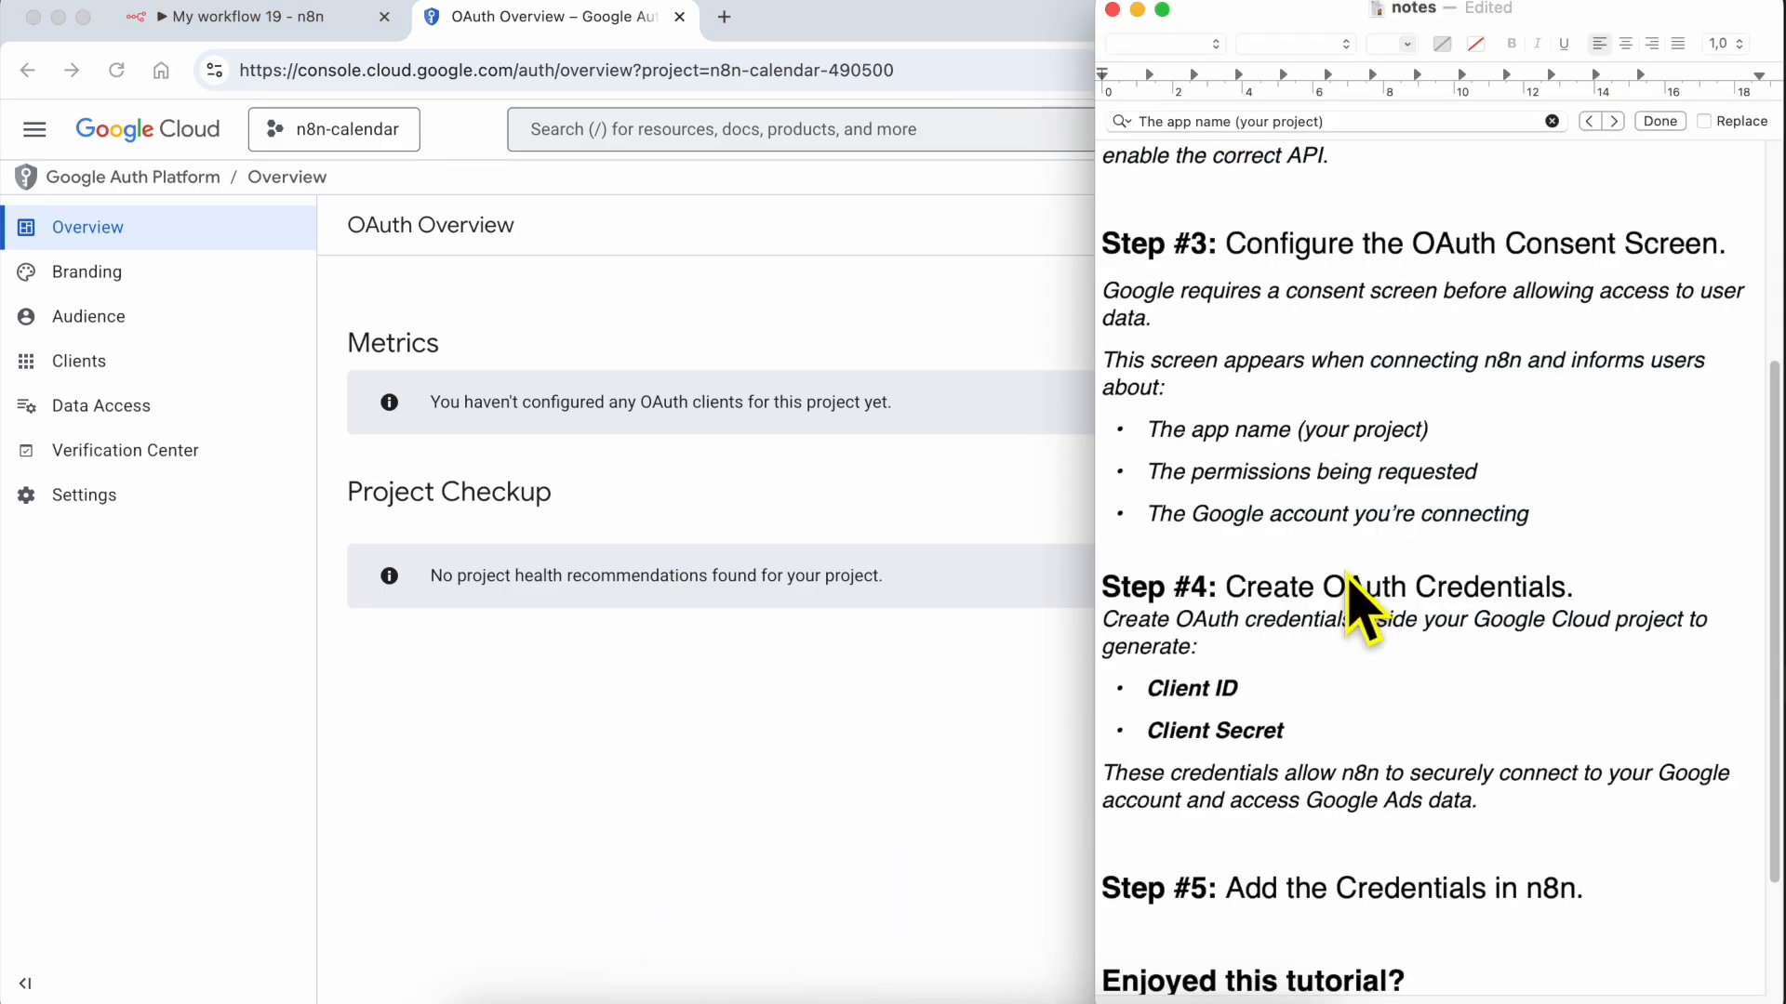
{"action": "scroll", "coordinate": [1358, 623], "scroll_direction": "down", "scroll_amount": 4}
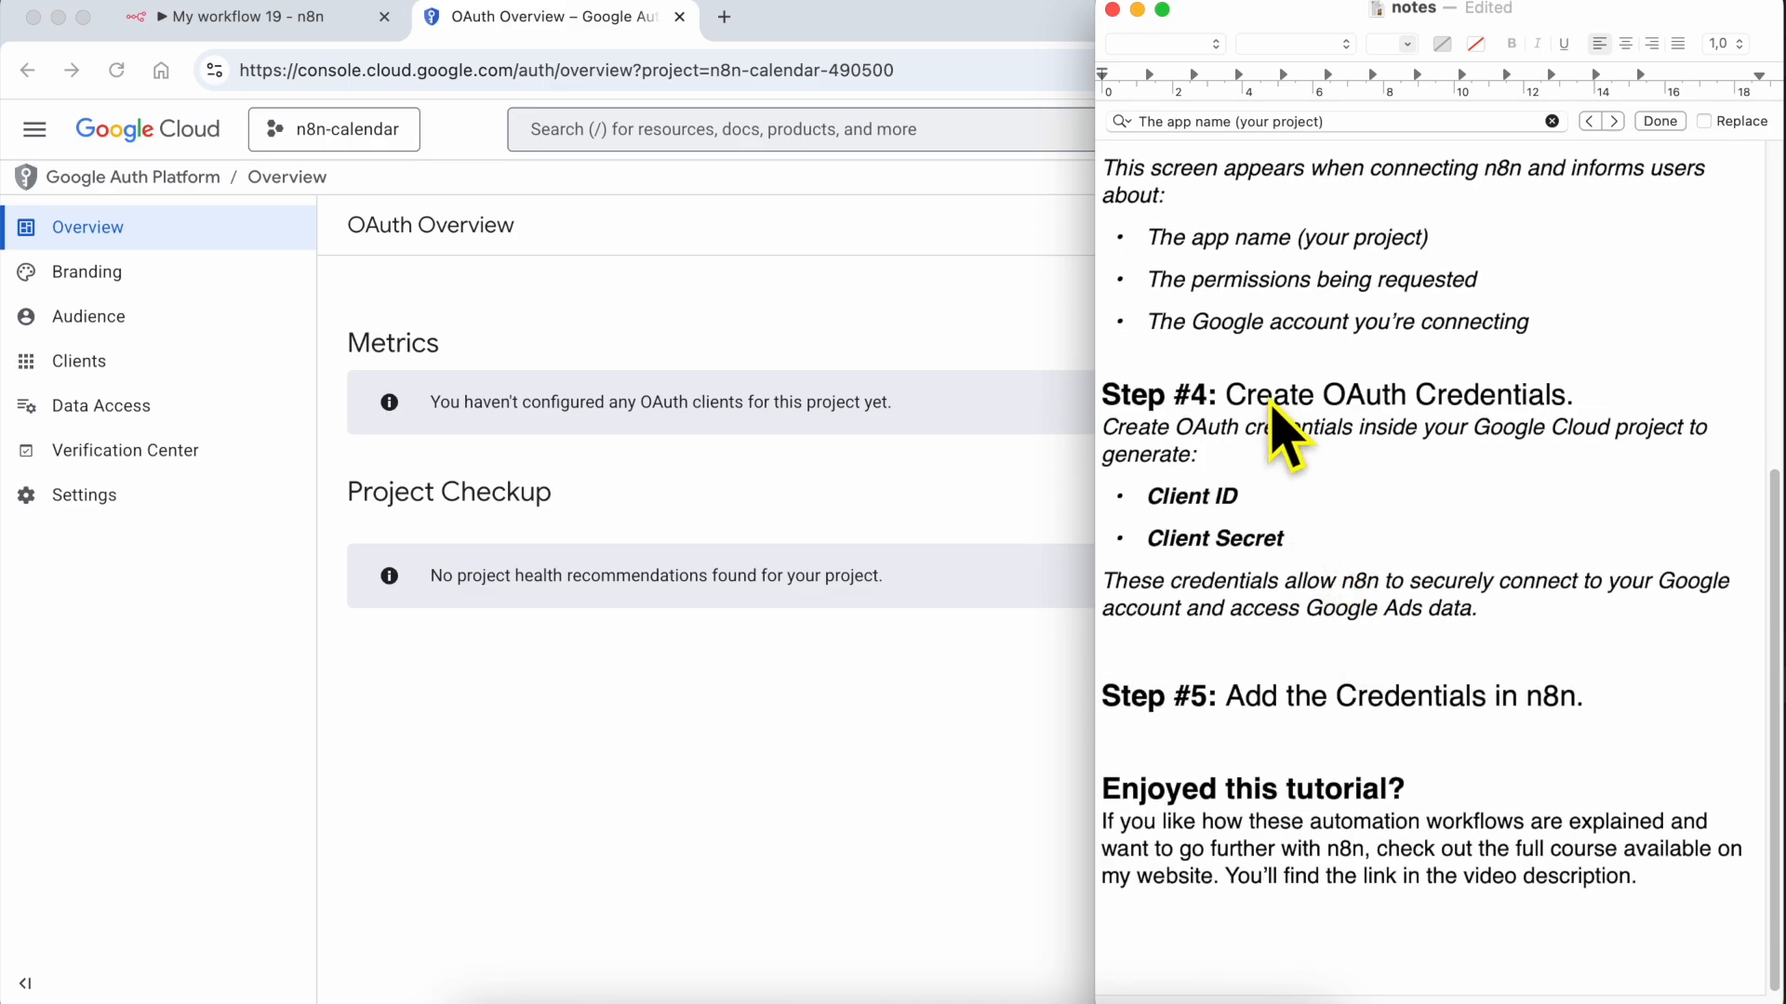
{"action": "triple_click", "coordinate": [1271, 398]}
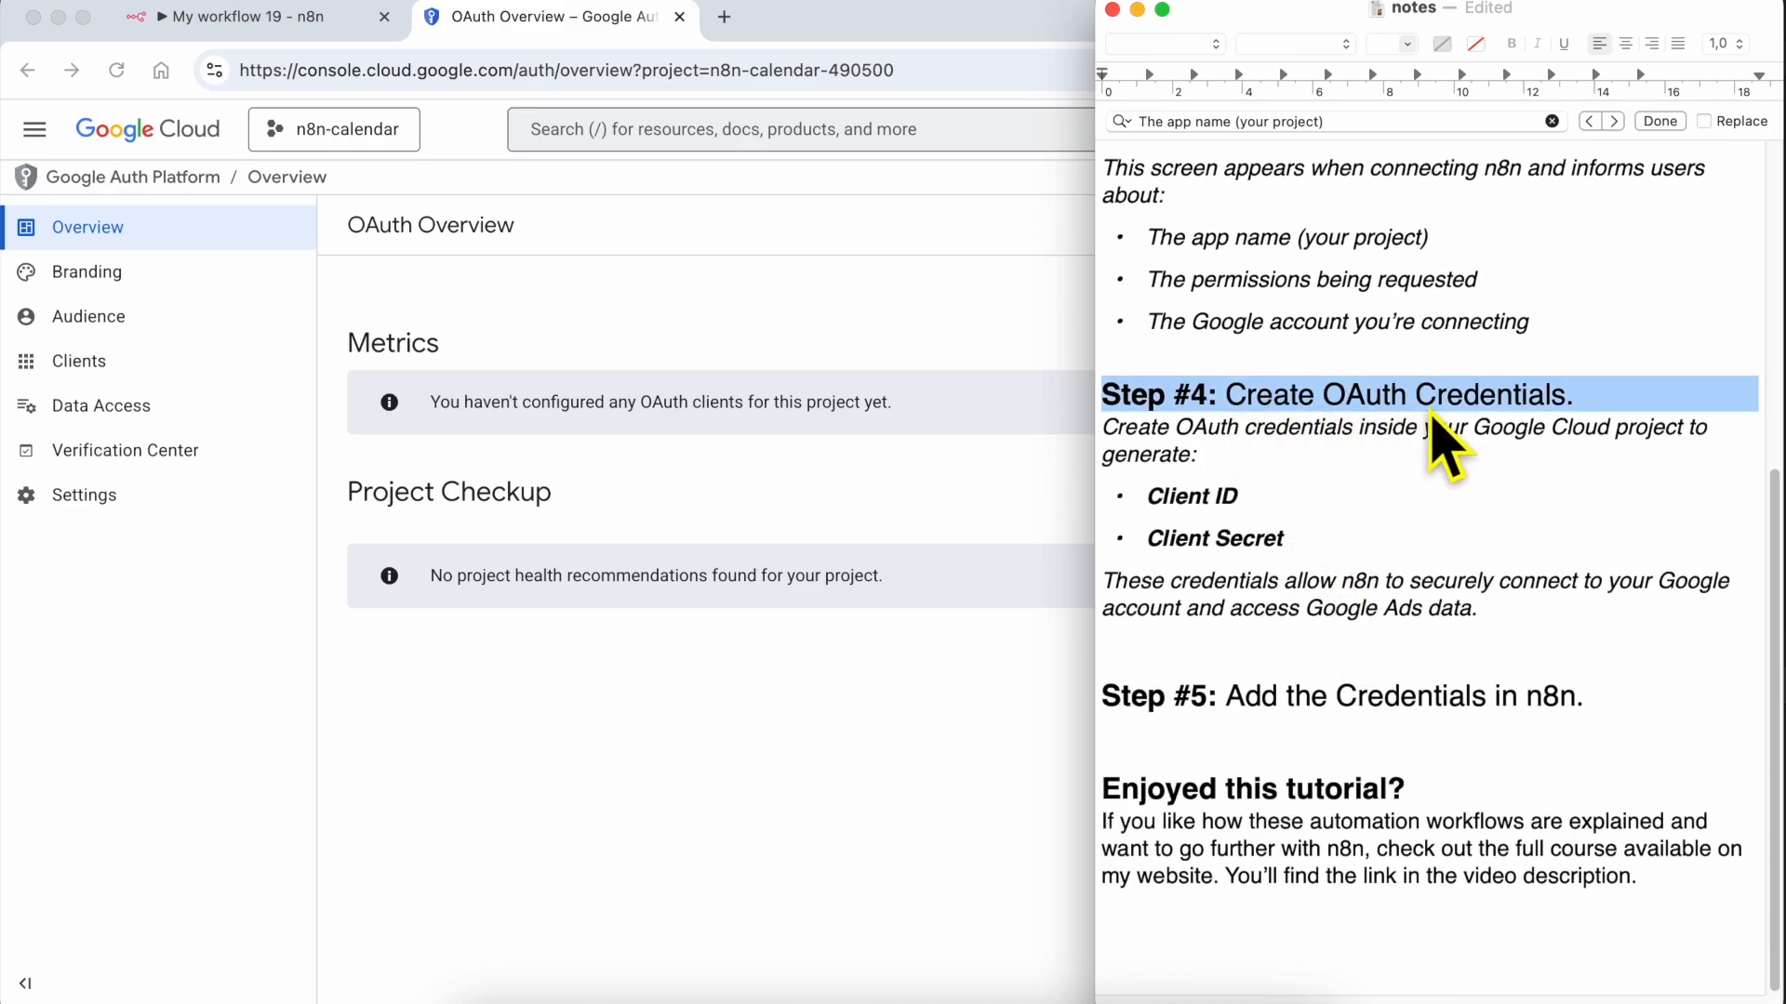
{"action": "left_click", "coordinate": [346, 28]}
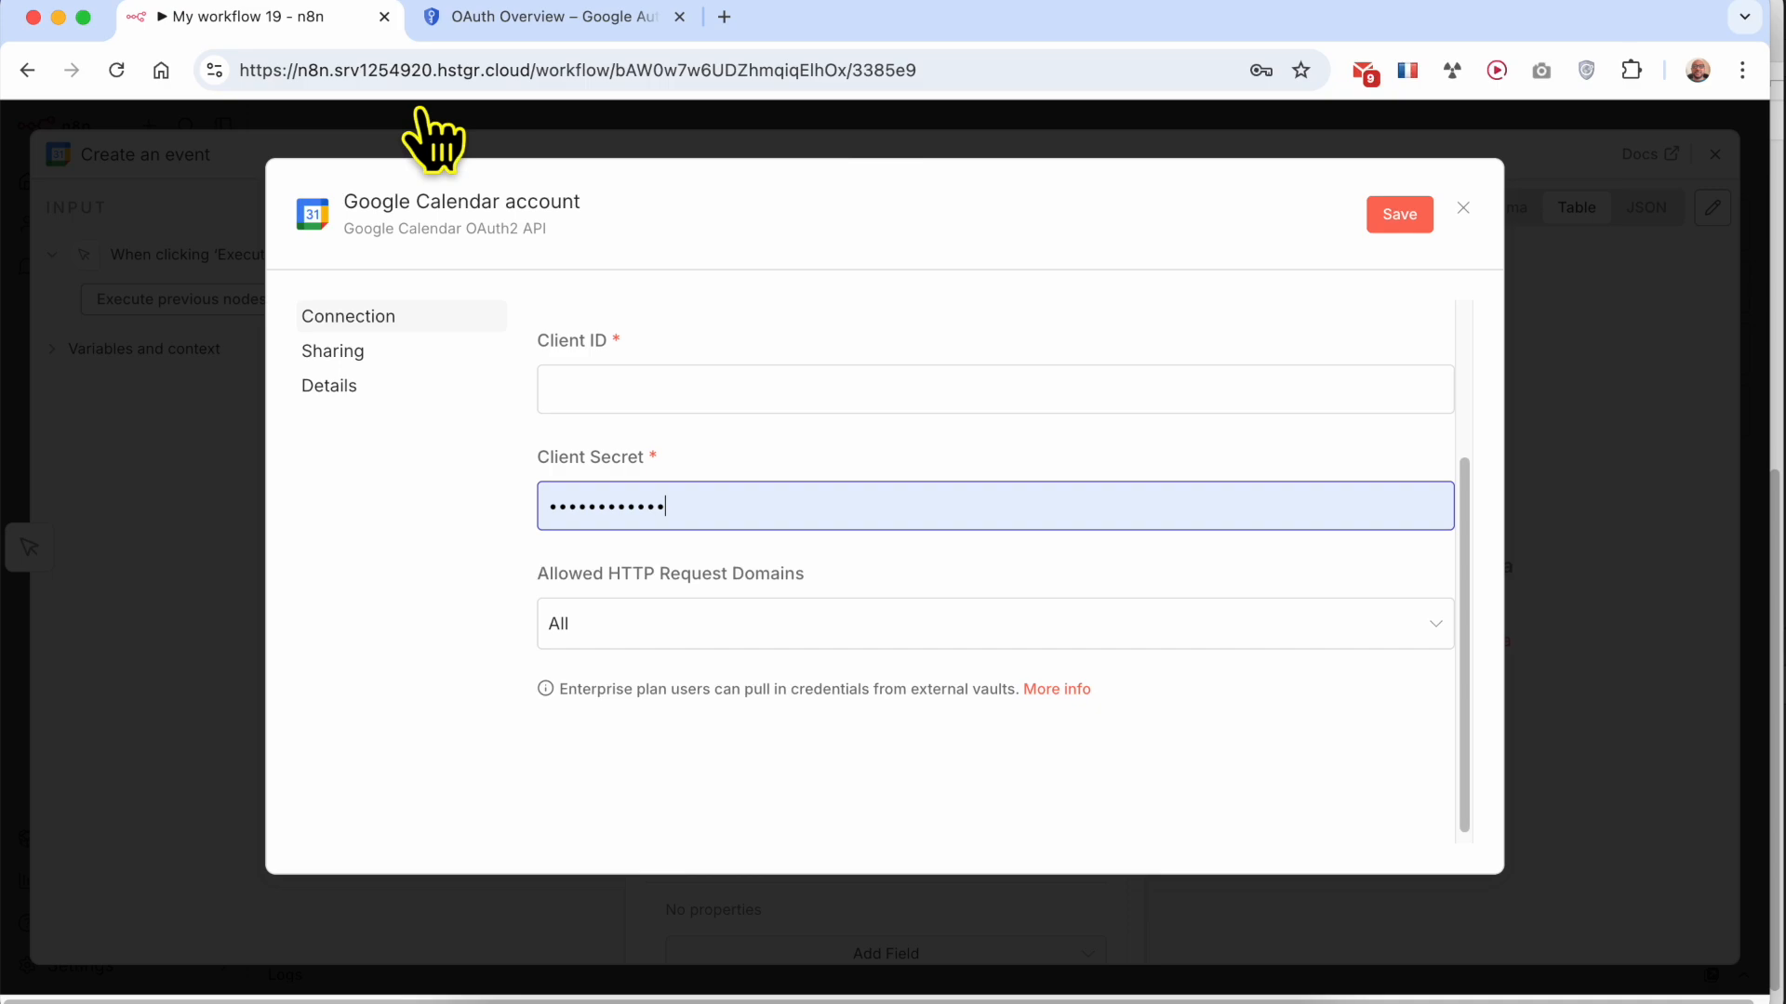
{"action": "left_click", "coordinate": [576, 17]}
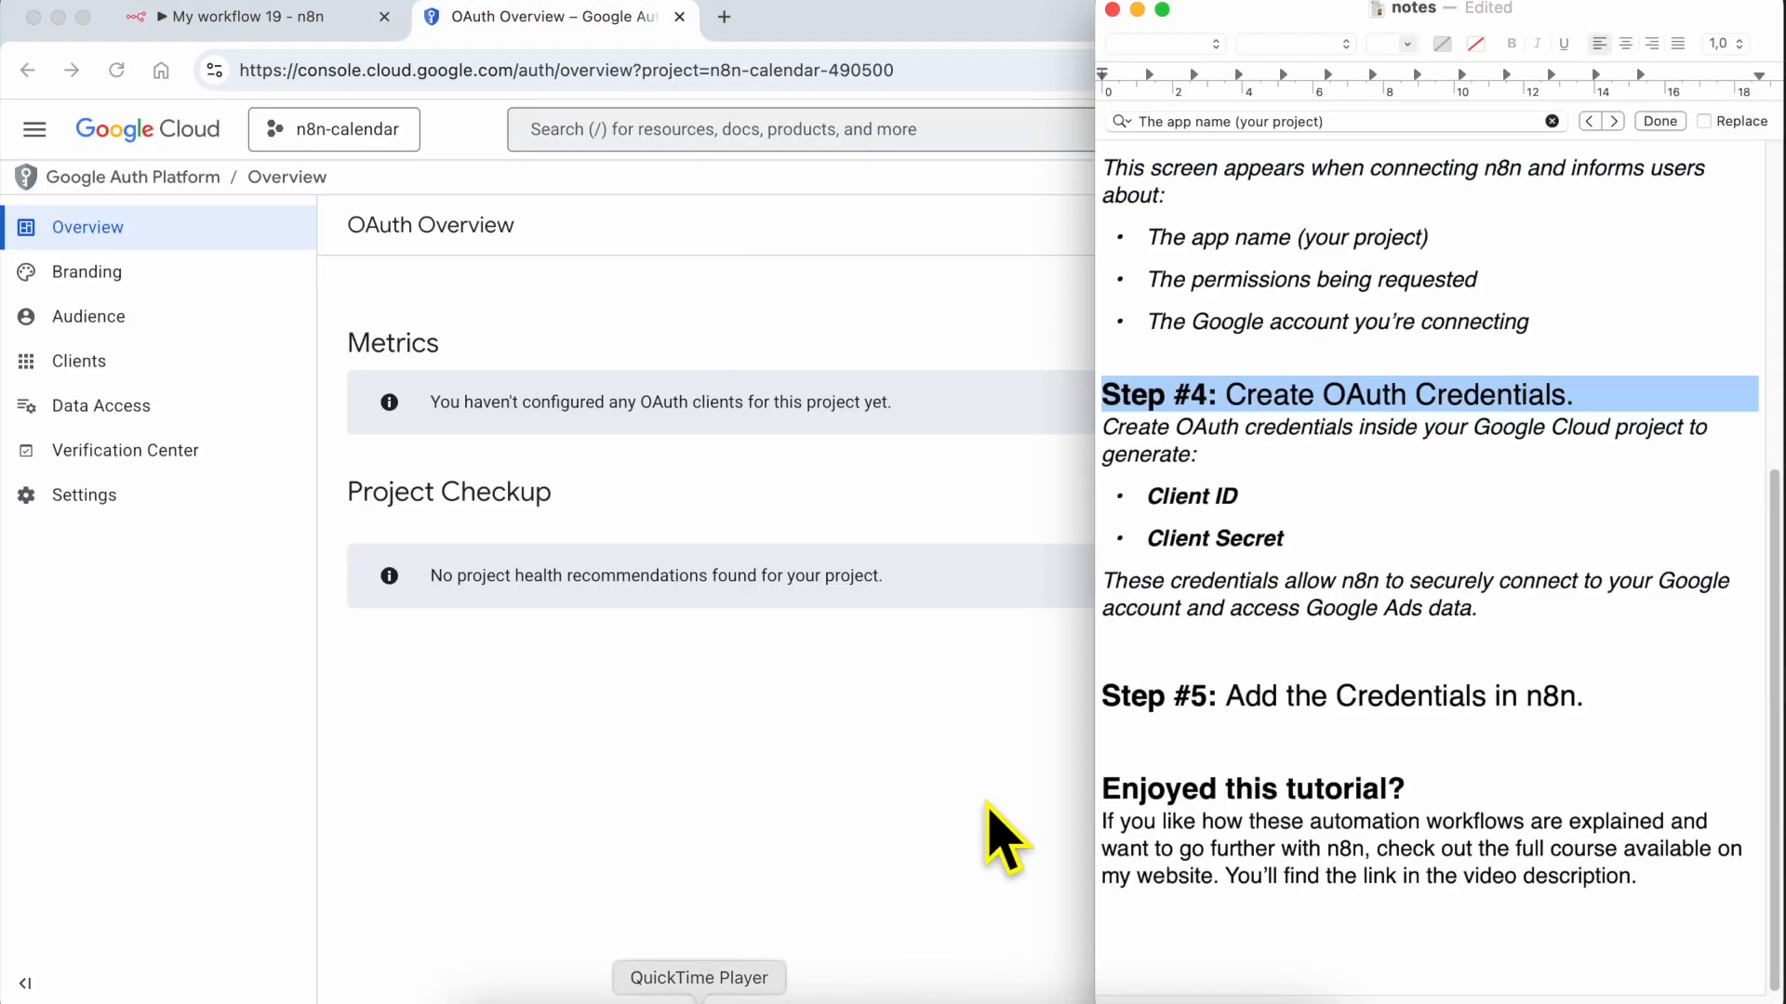
Switch to the TextEdit notes and highlight Step #4's description line, Client ID and Client Secret in turn
{"action": "key", "text": "super+Tab"}
{"action": "triple_click", "coordinate": [1191, 451]}
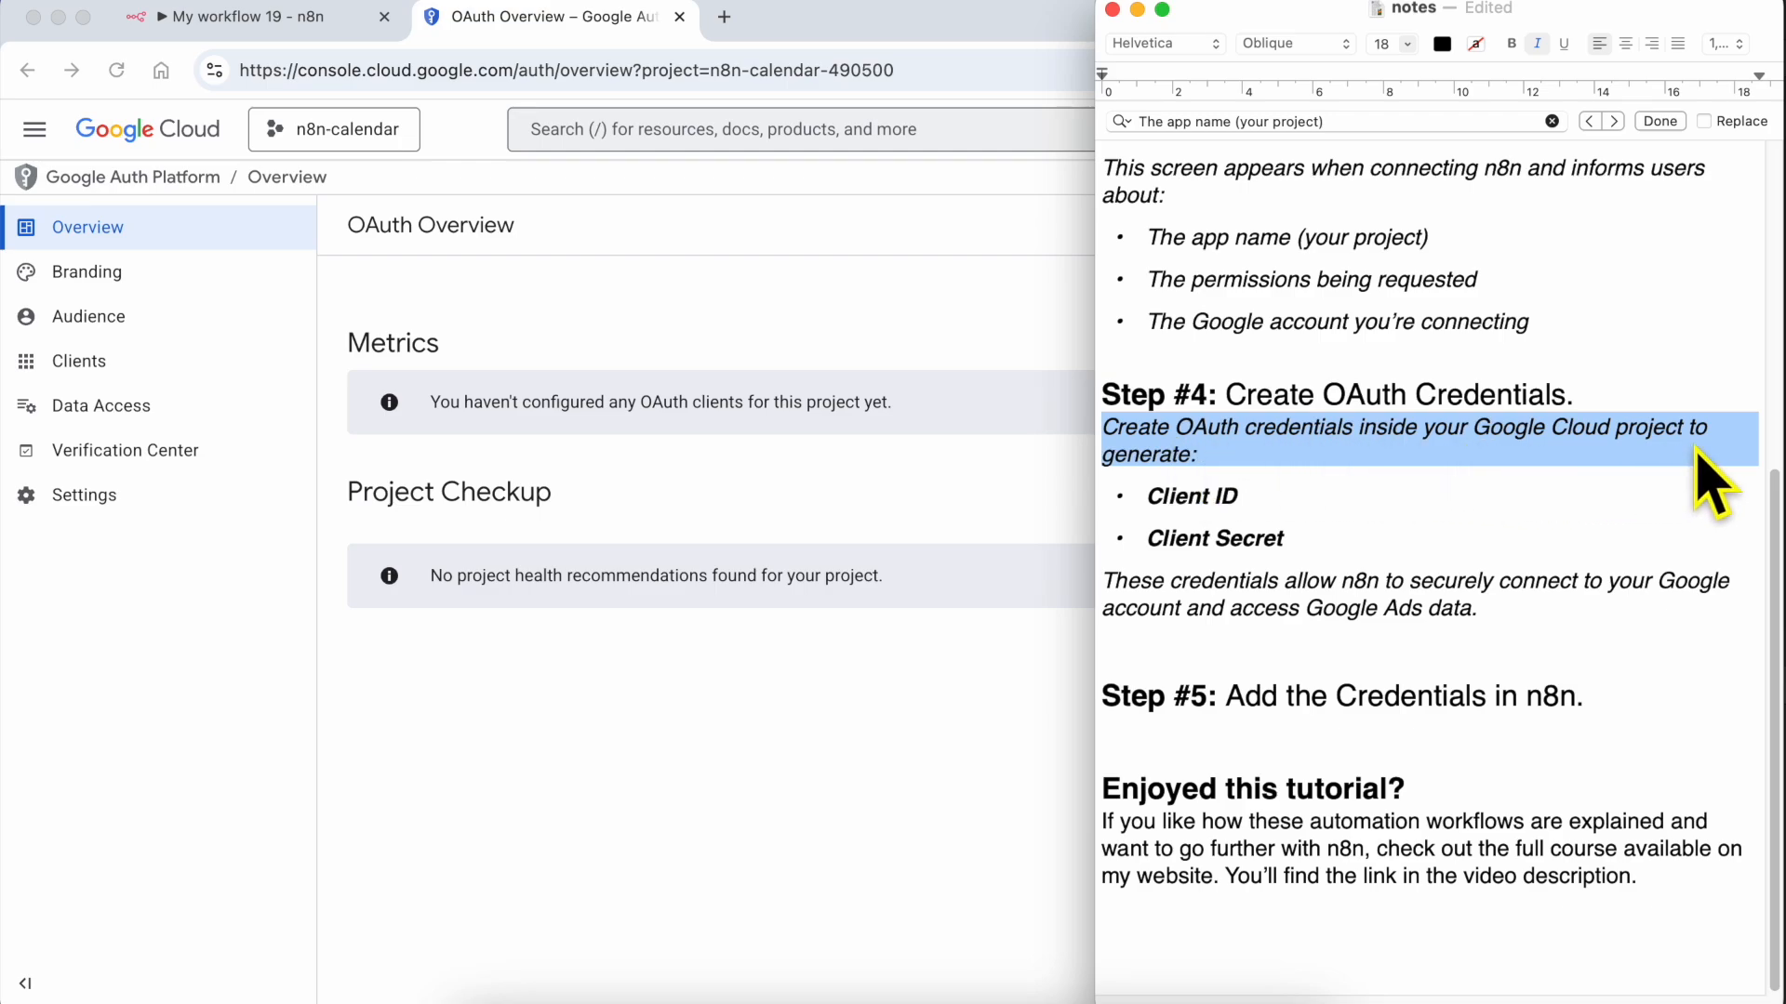
{"action": "triple_click", "coordinate": [1226, 495]}
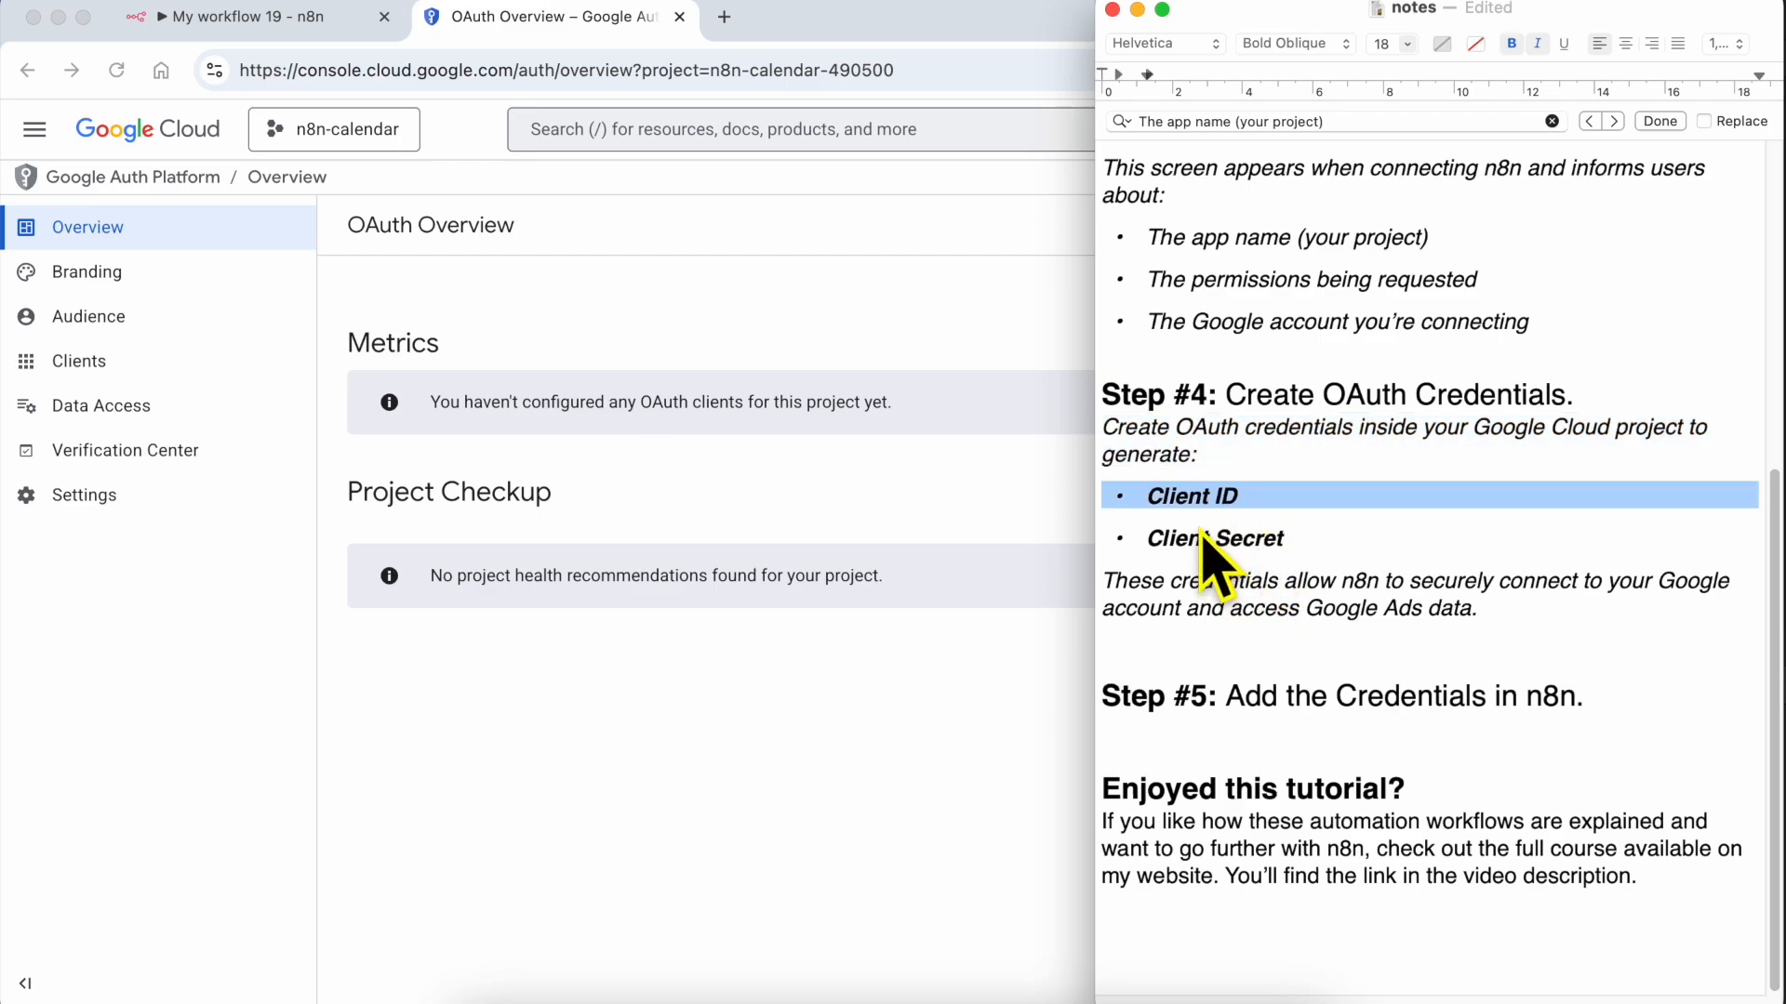
{"action": "triple_click", "coordinate": [1209, 535]}
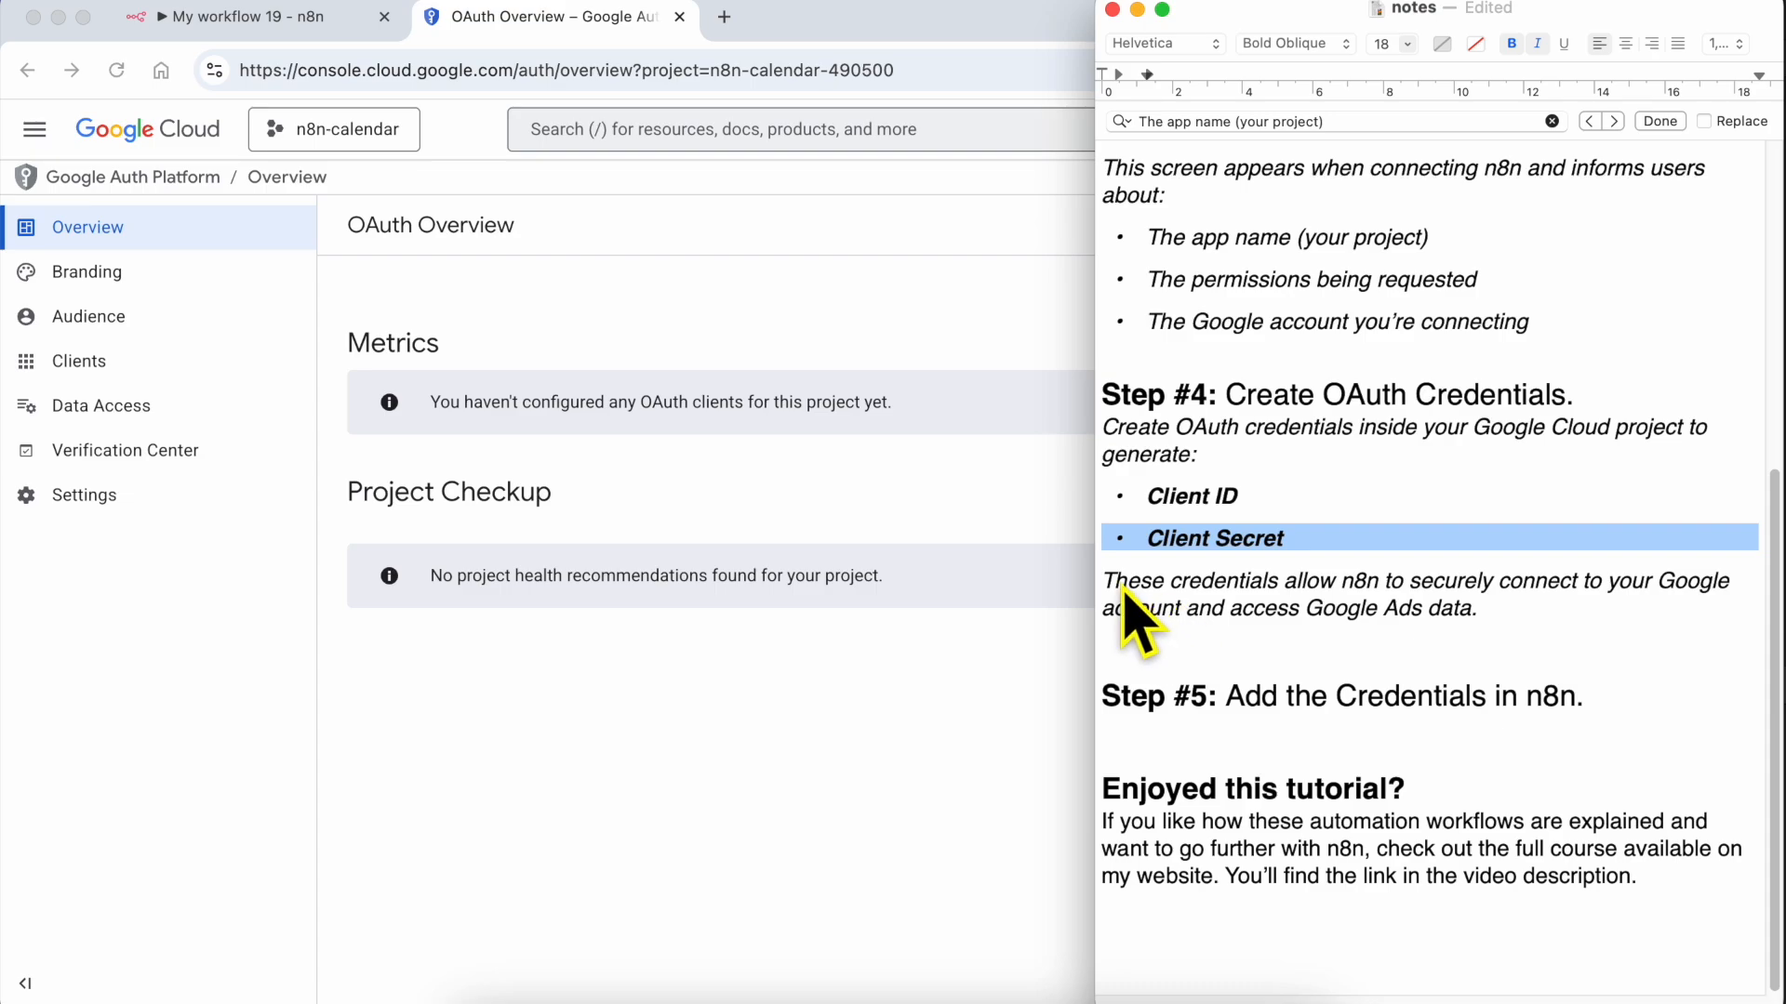
Replace "Ads" with "calendar" in the last sentence of Step #4, and return to Google Cloud
{"action": "left_click_drag", "start_coordinate": [1125, 584], "coordinate": [1596, 616]}
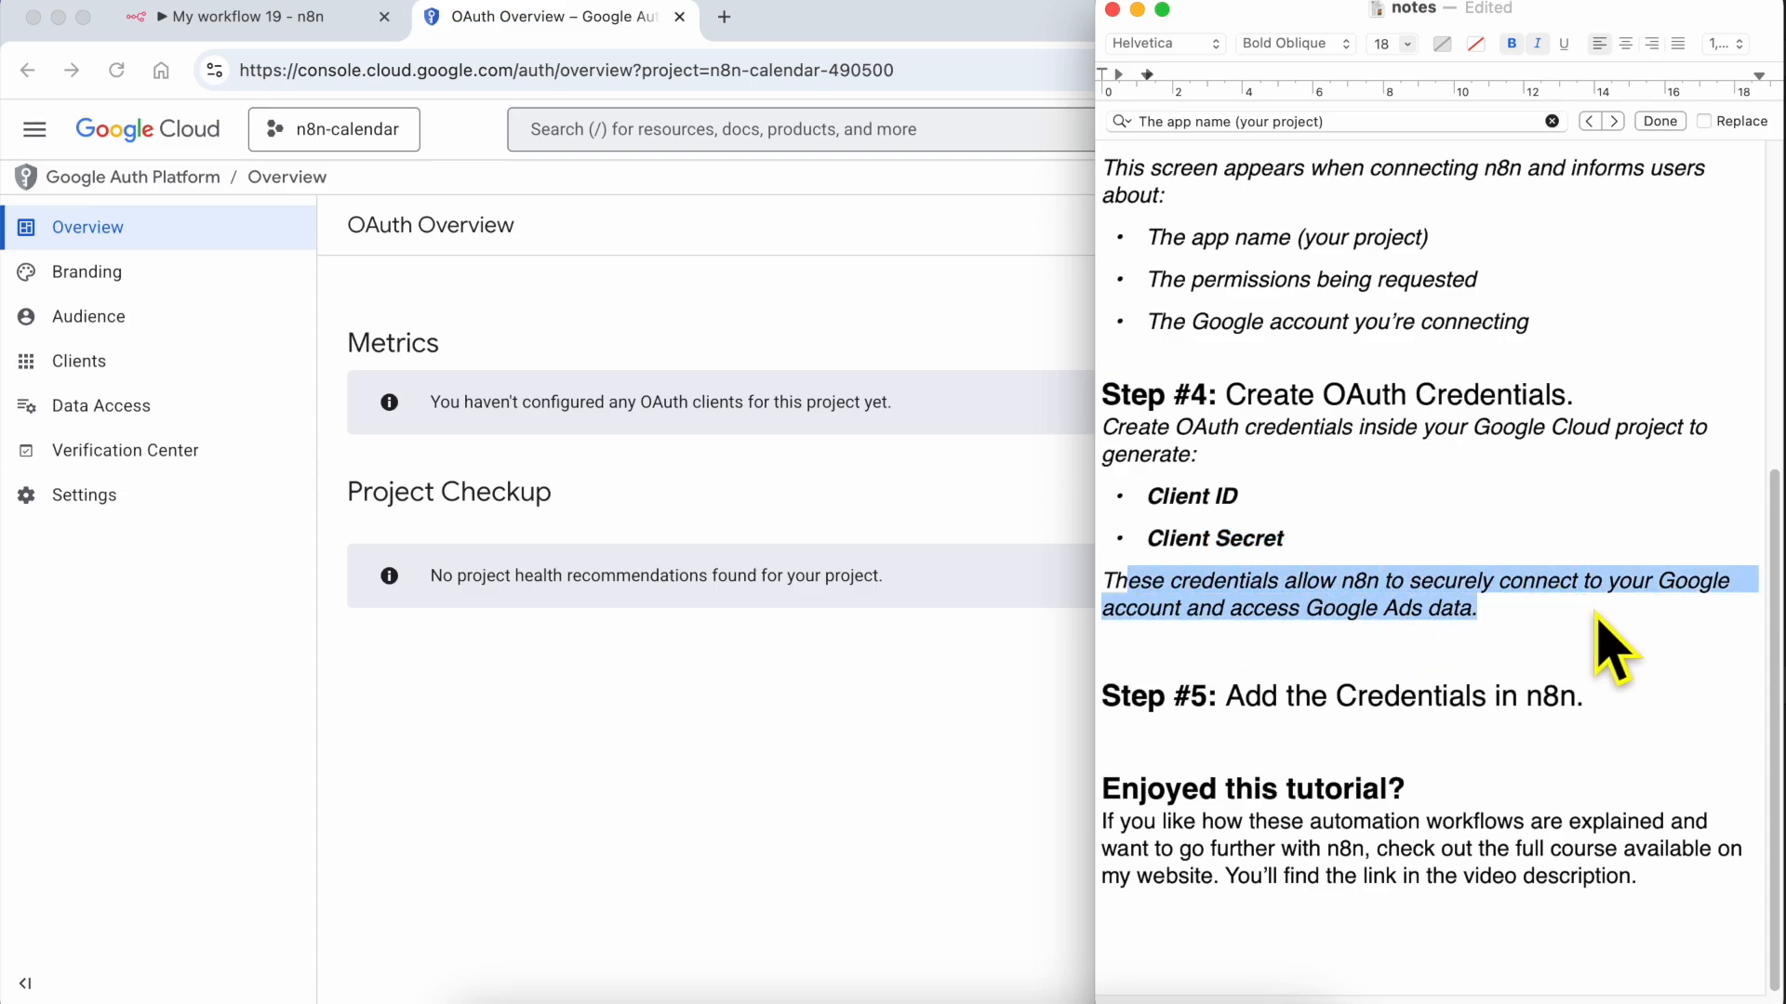
{"action": "double_click", "coordinate": [1403, 606]}
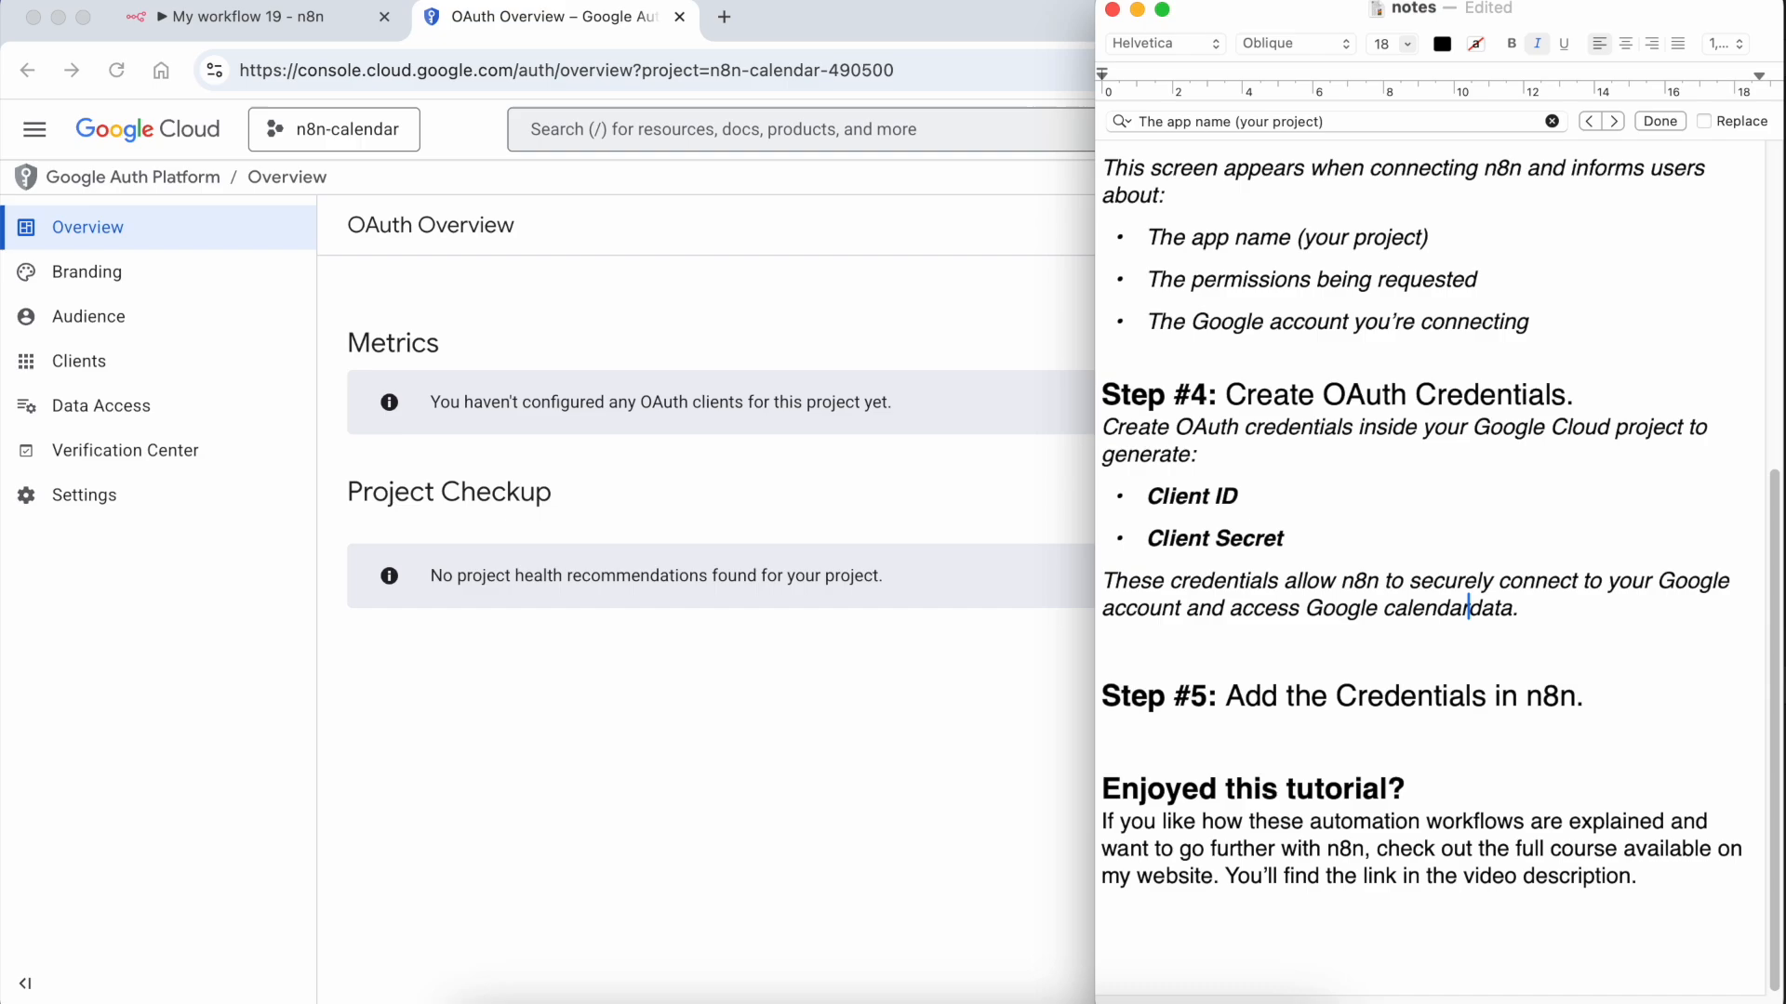
{"action": "left_click", "coordinate": [654, 662]}
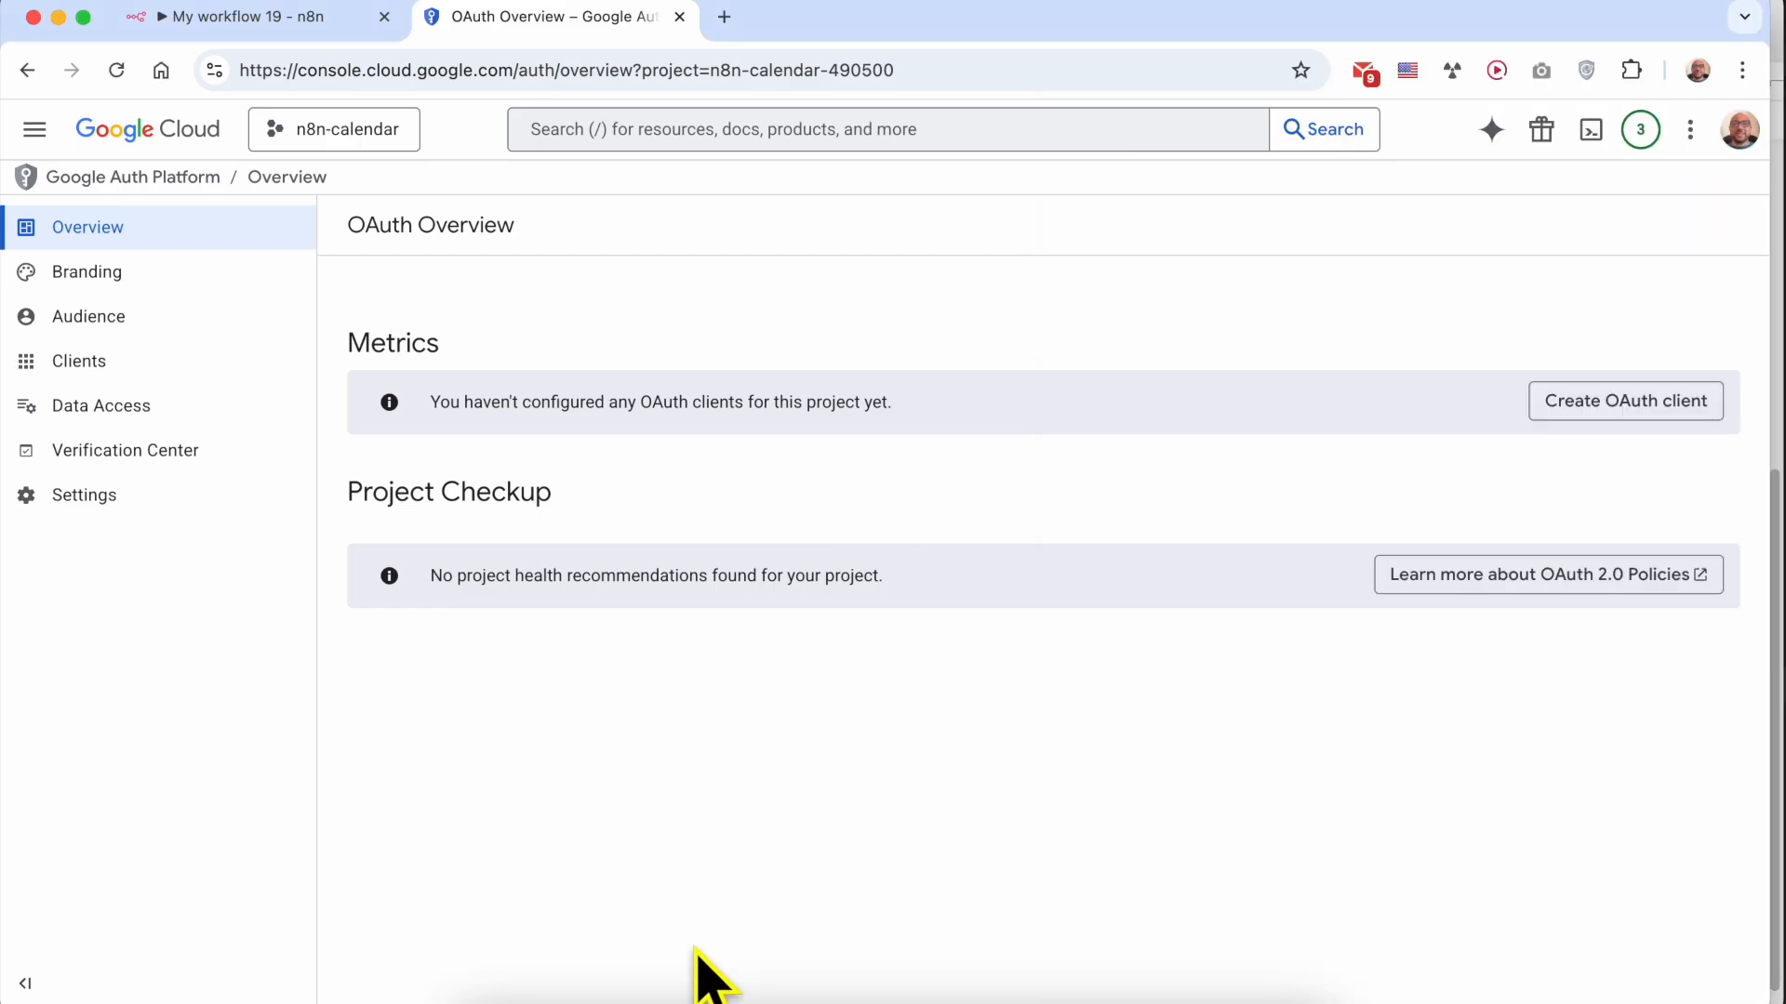
Switch to the TextEdit notes and highlight "Auth Credentials." in the Step #4 heading
{"action": "left_click", "coordinate": [629, 997]}
{"action": "left_click_drag", "start_coordinate": [1346, 395], "coordinate": [1622, 394]}
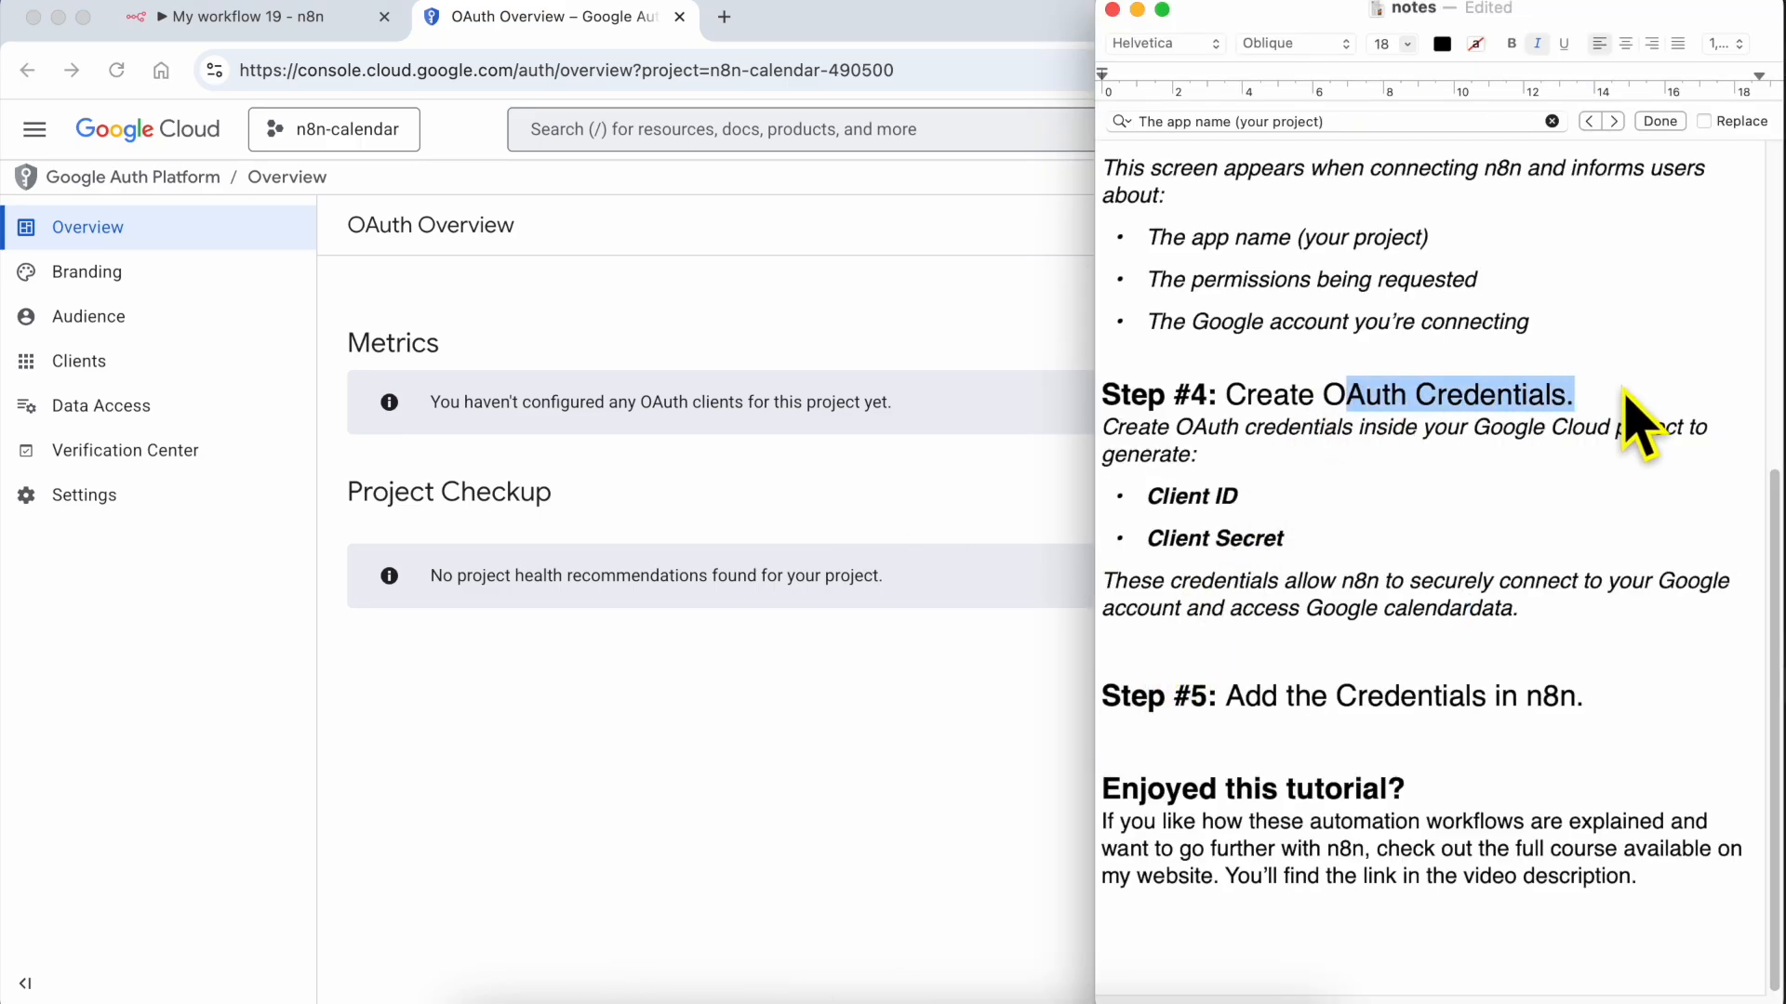
Return to Google Cloud and start a new OAuth client with application type Web application, named n8n-calendar
{"action": "left_click", "coordinate": [975, 635]}
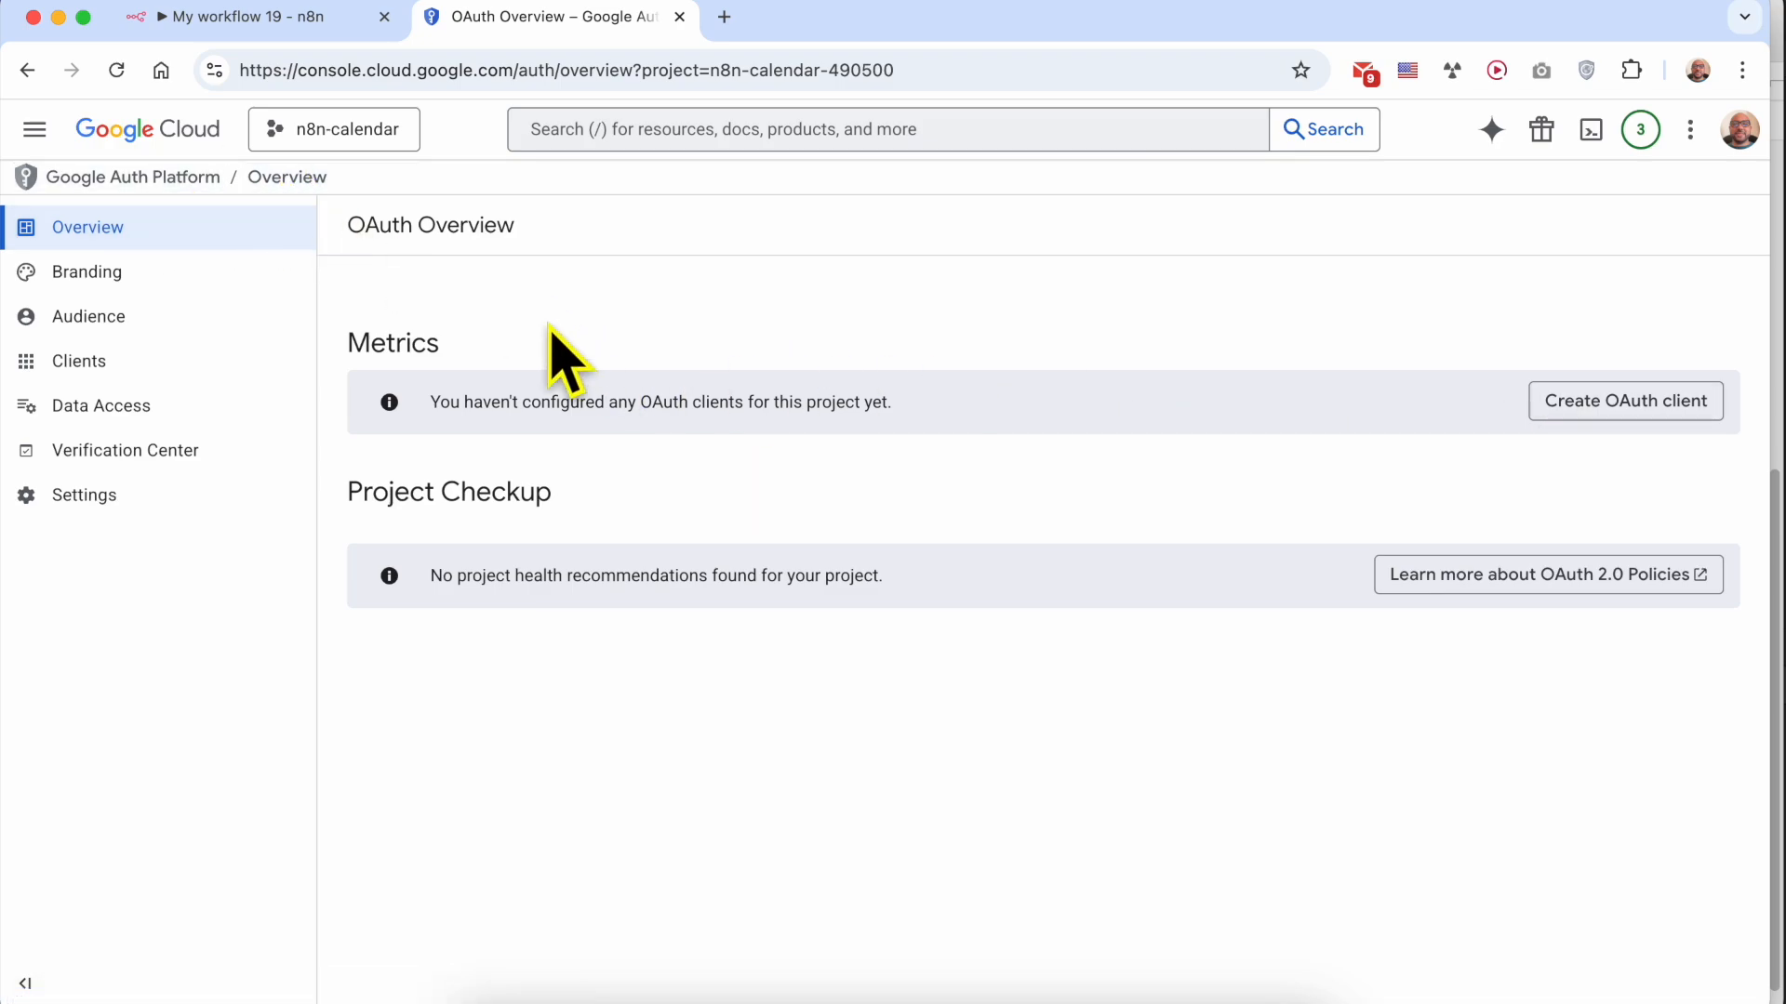
{"action": "double_click", "coordinate": [391, 343]}
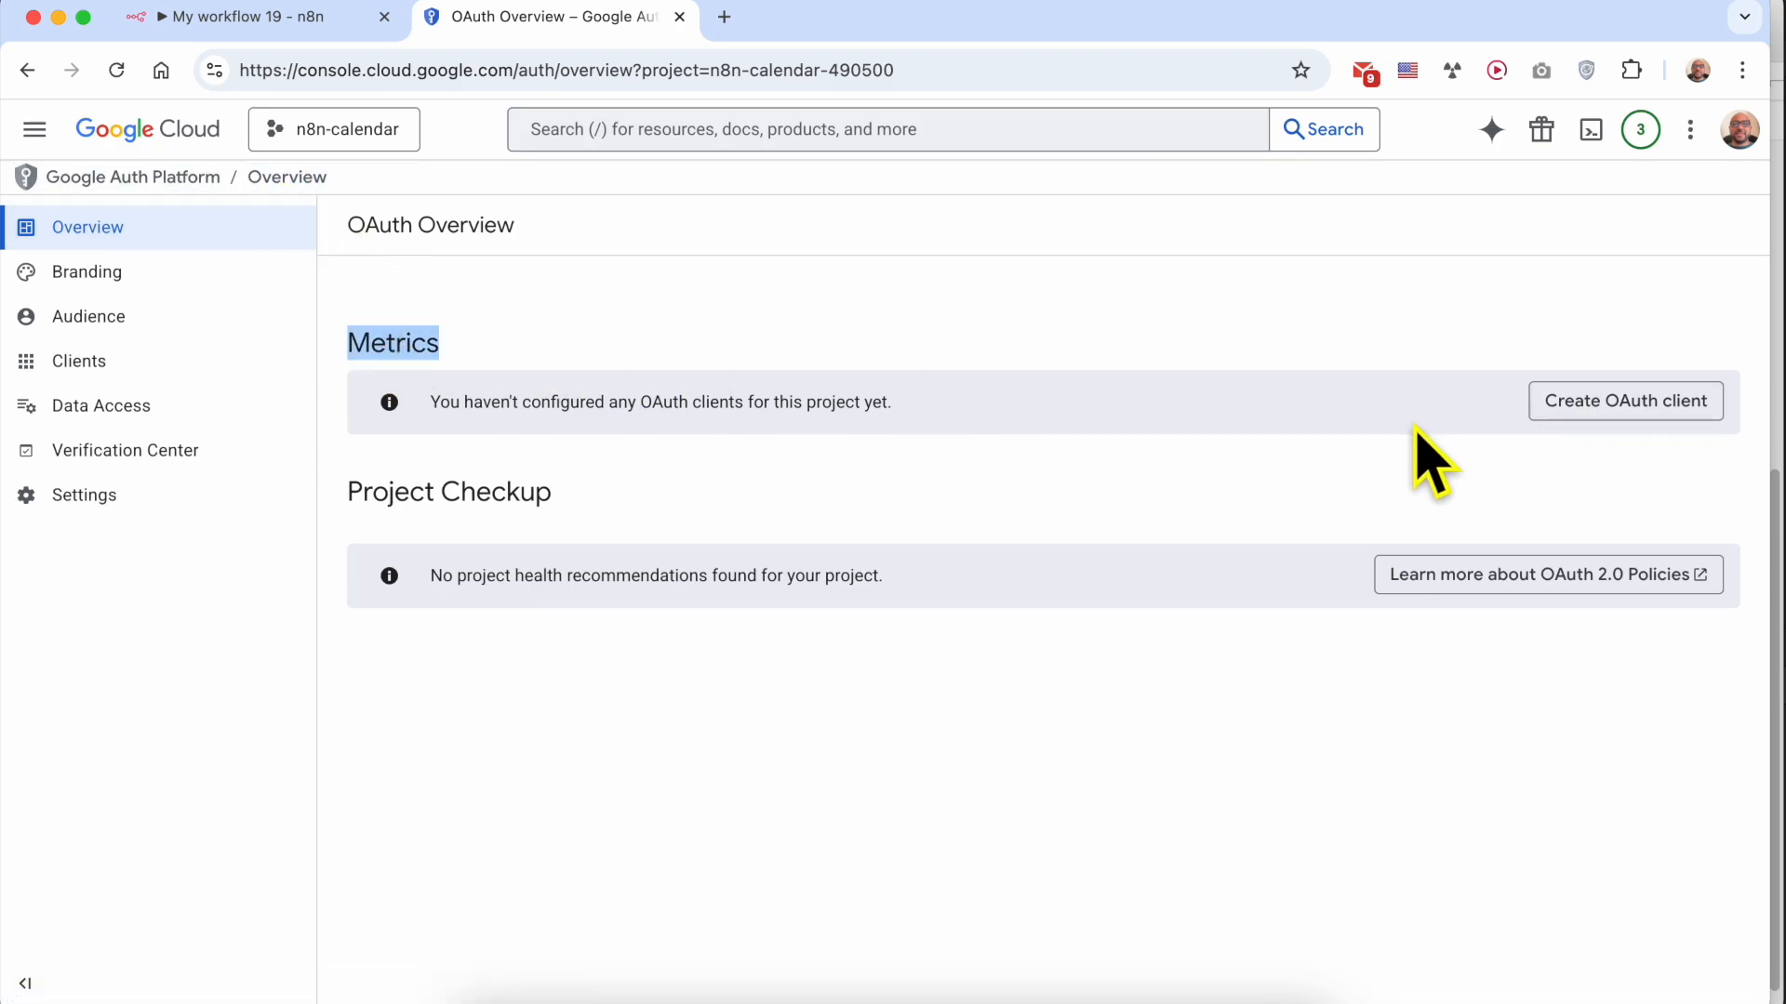
{"action": "left_click", "coordinate": [1662, 404]}
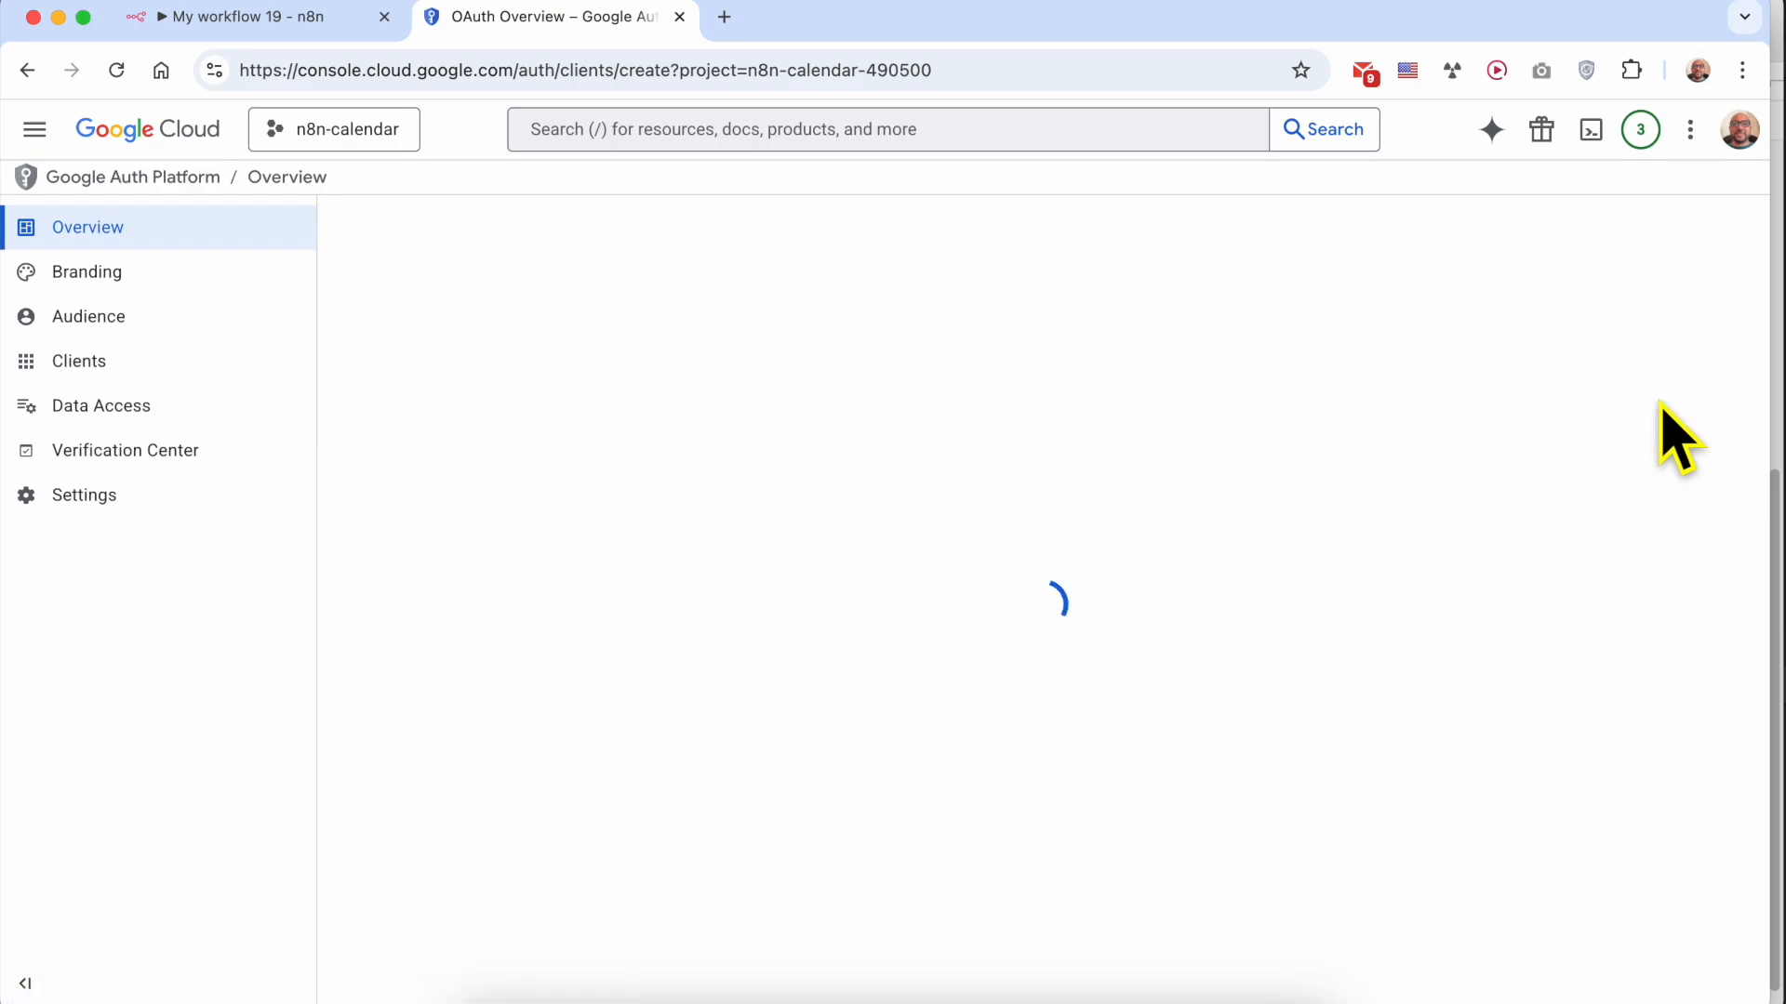
{"action": "left_click", "coordinate": [542, 430]}
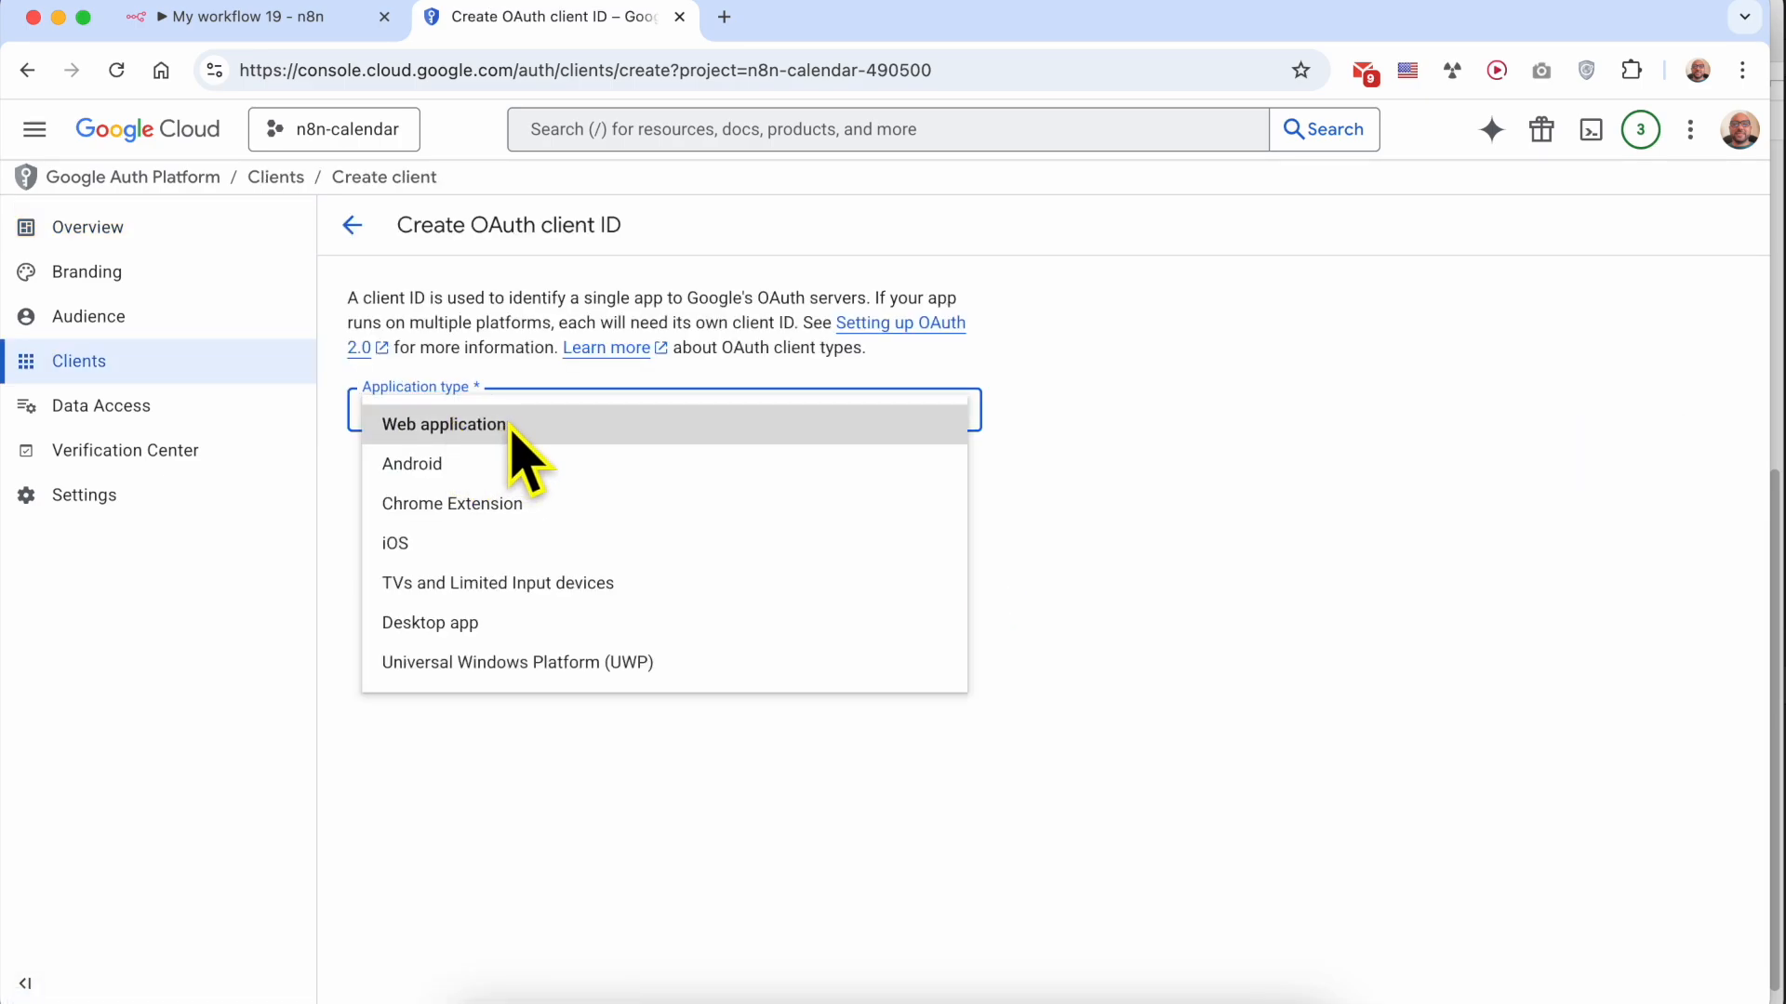
{"action": "left_click", "coordinate": [521, 427]}
{"action": "left_click_drag", "start_coordinate": [514, 484], "coordinate": [267, 472]}
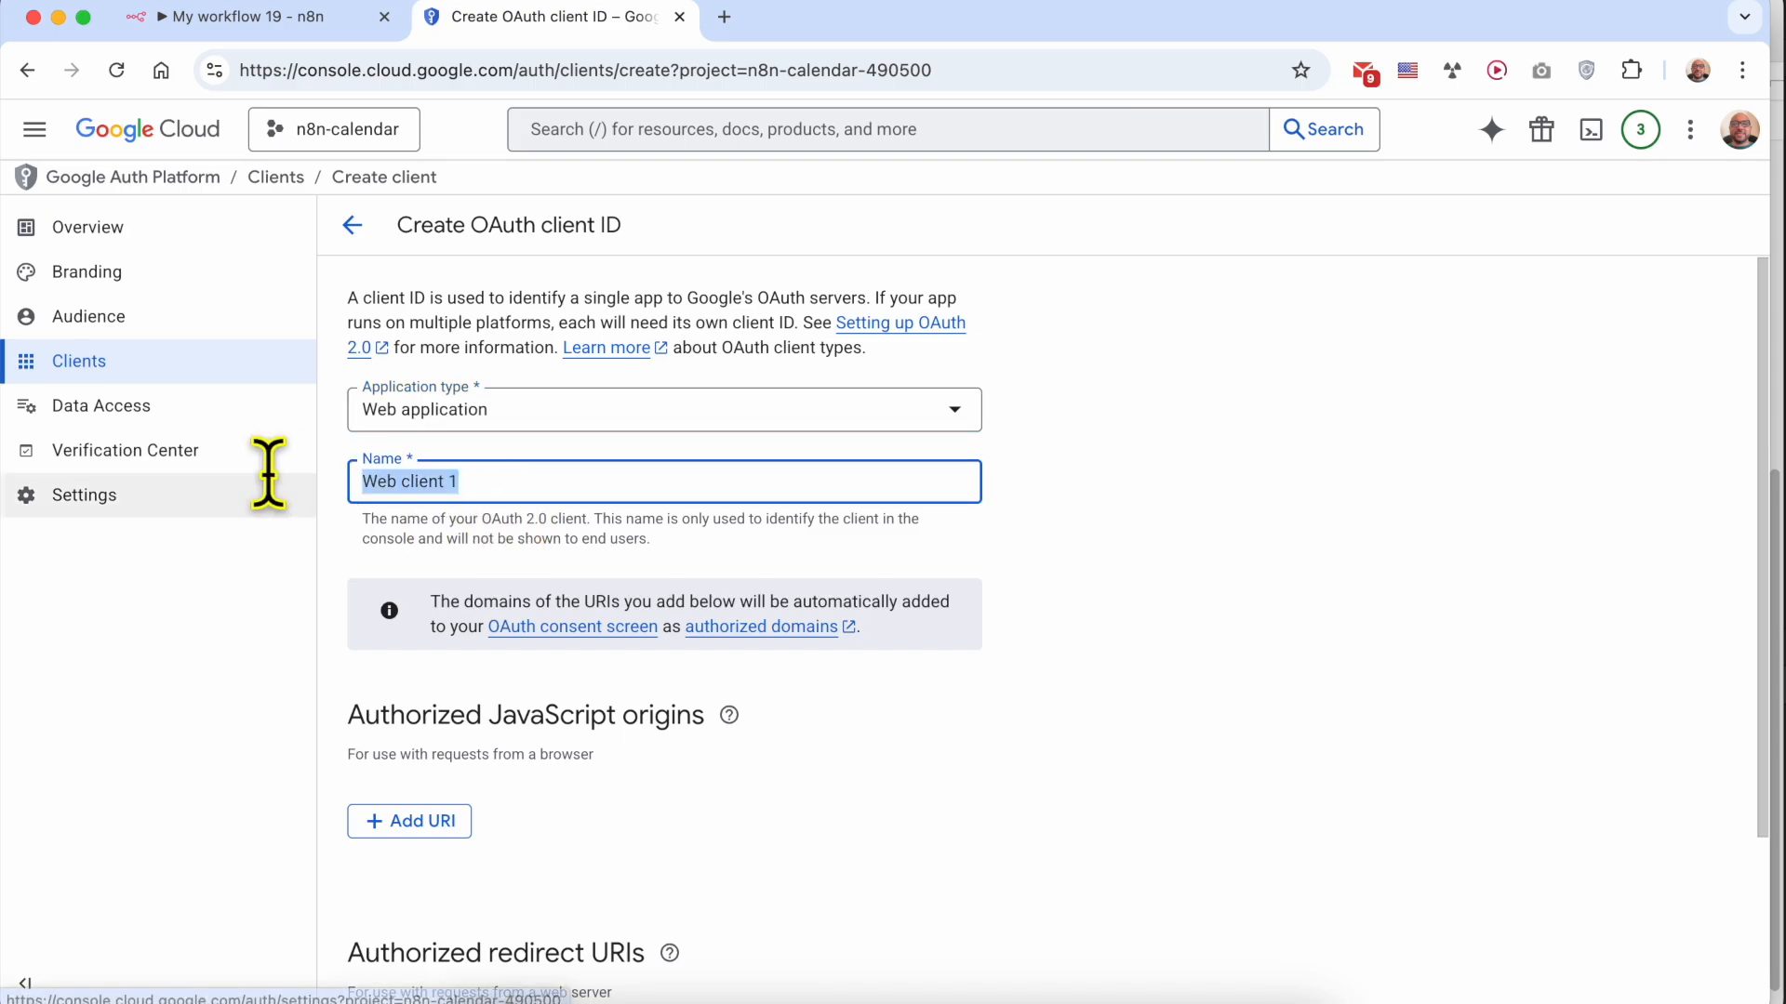
{"action": "type", "text": "n8n-calendar"}
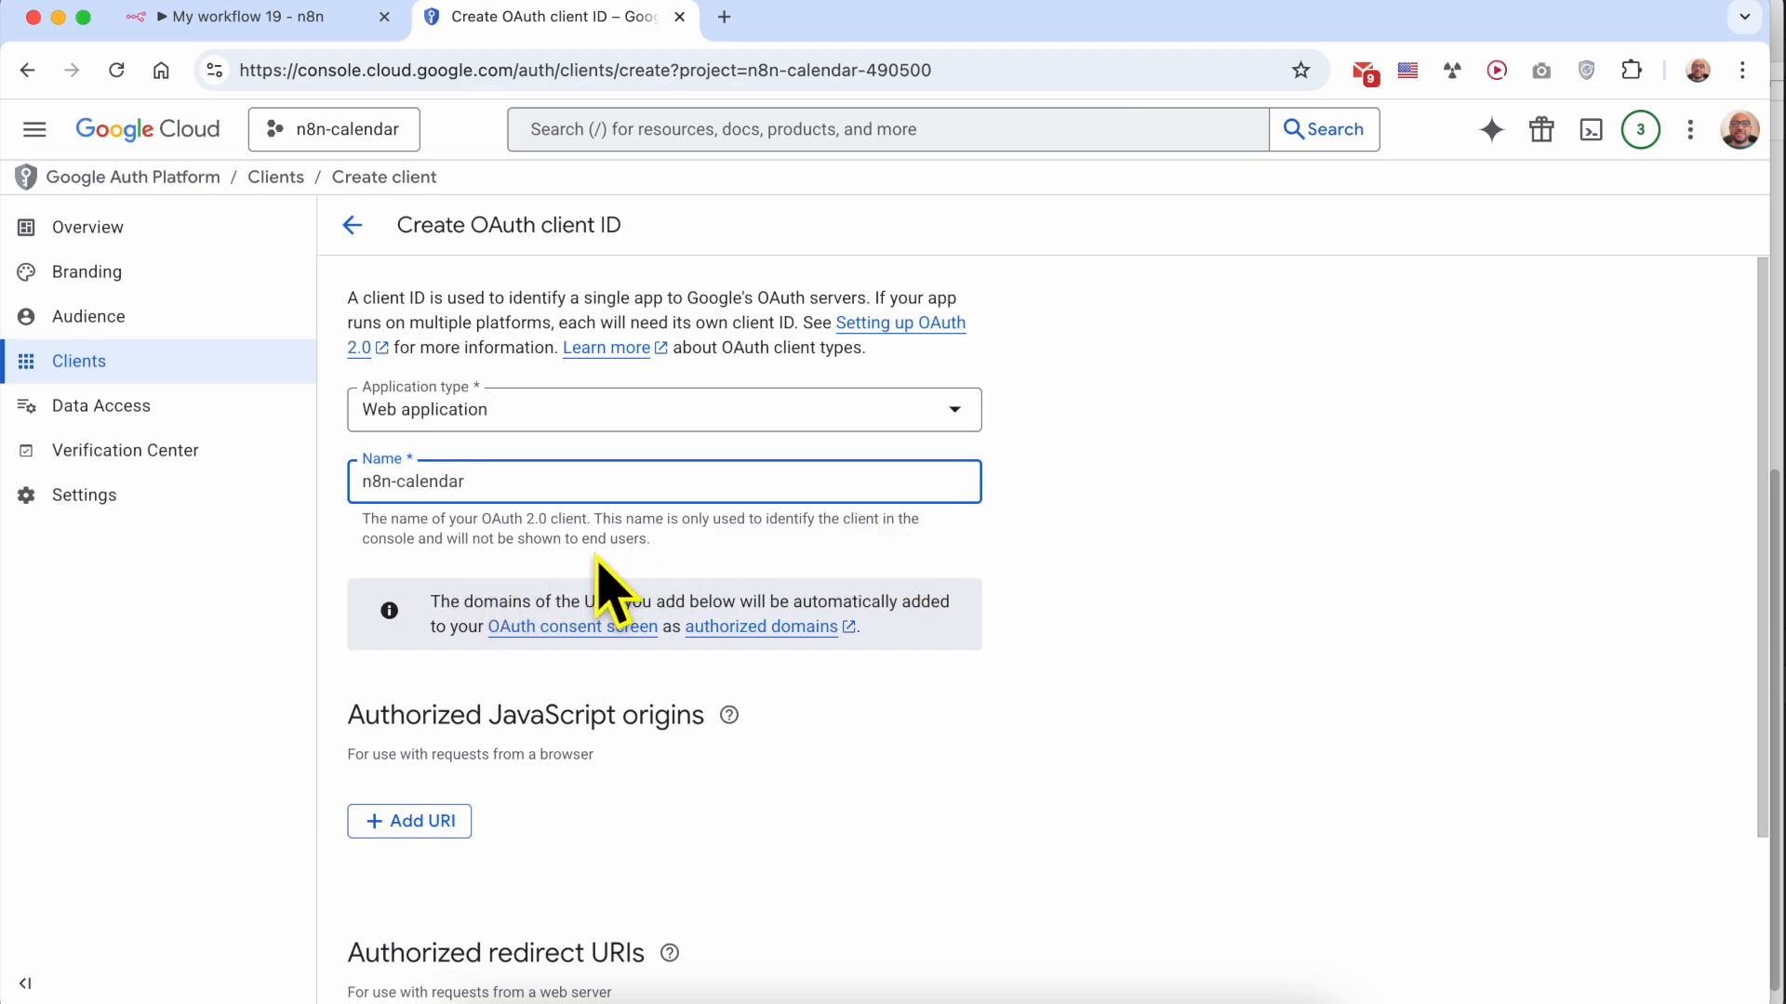
Add an authorized redirect URI entry to the client, and check the OAuth Redirect URL in the n8n credential
{"action": "scroll", "coordinate": [615, 632], "scroll_direction": "down", "scroll_amount": 3}
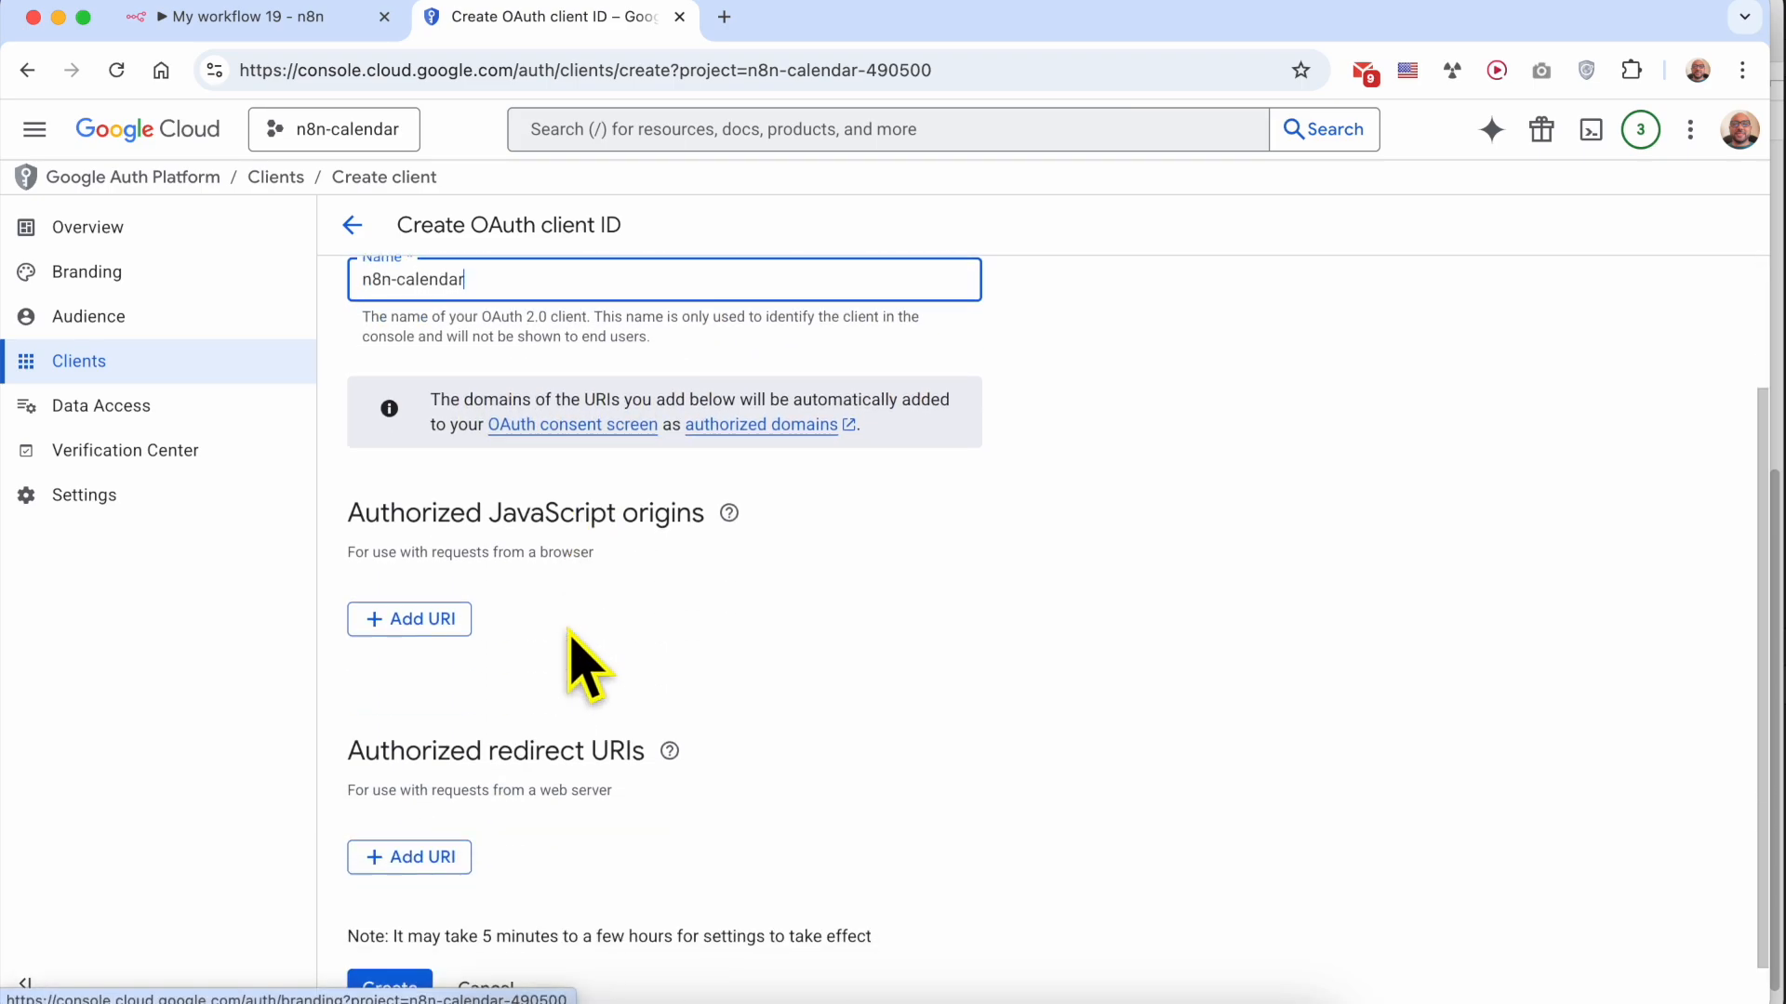
{"action": "triple_click", "coordinate": [463, 726]}
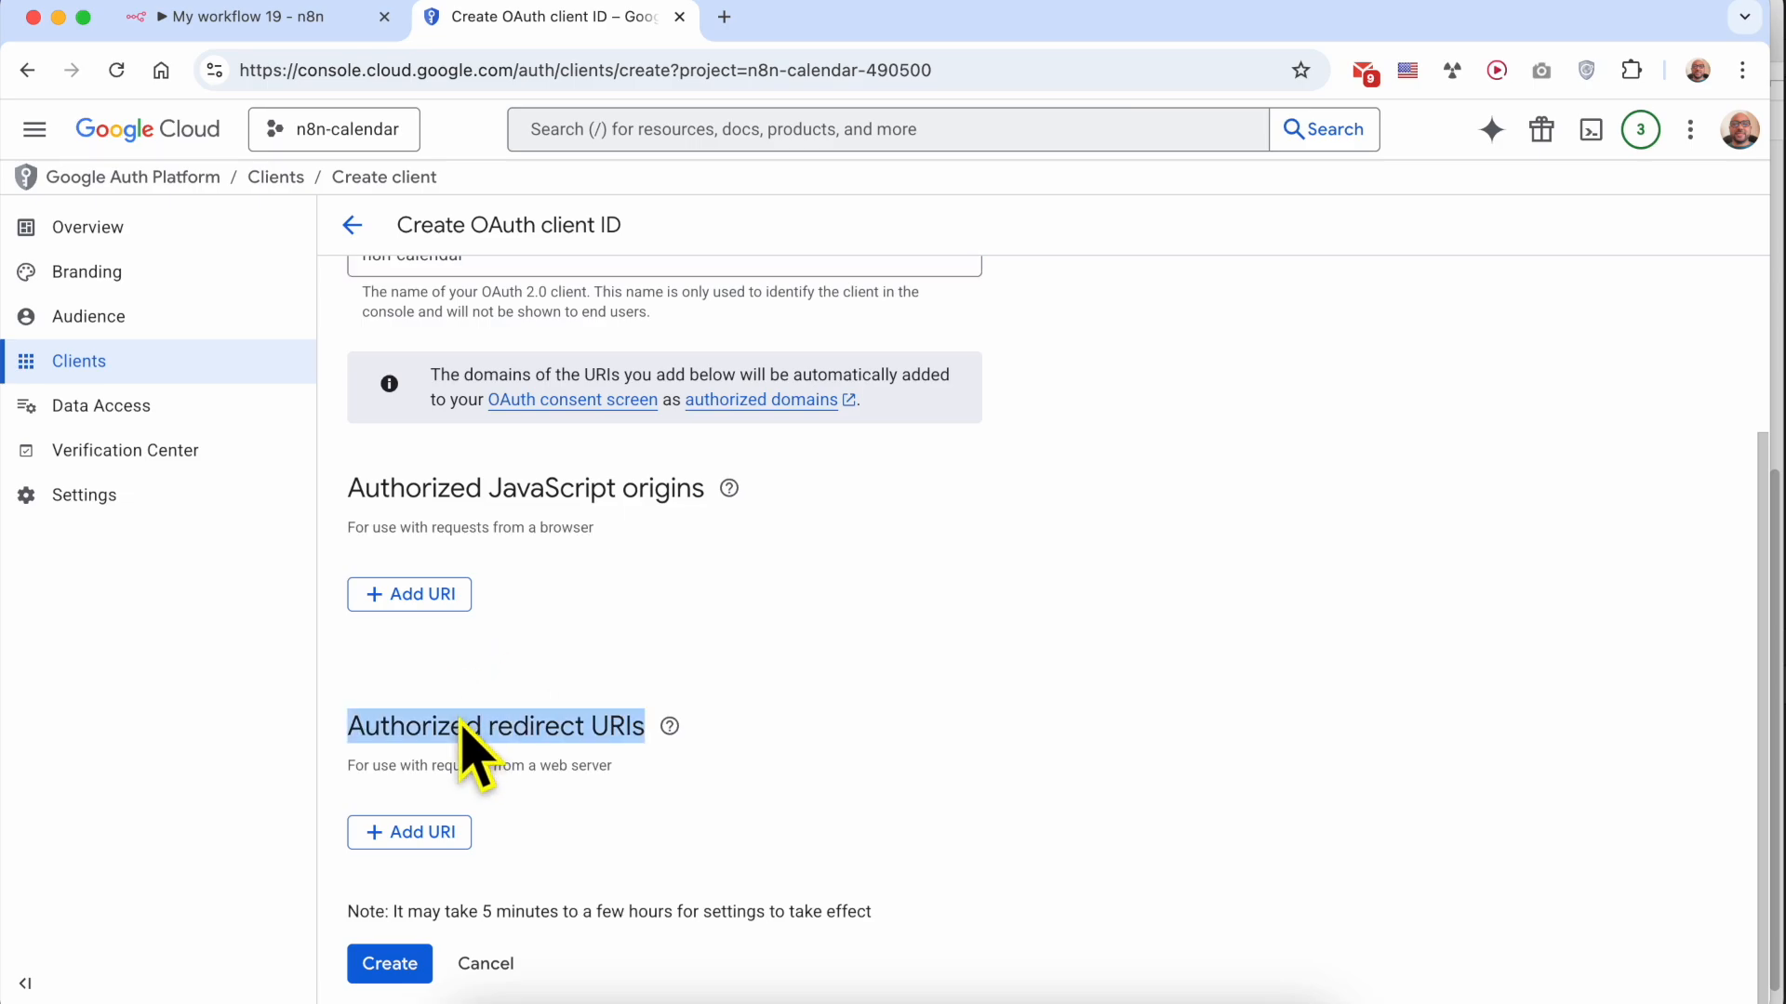
{"action": "left_click", "coordinate": [428, 834]}
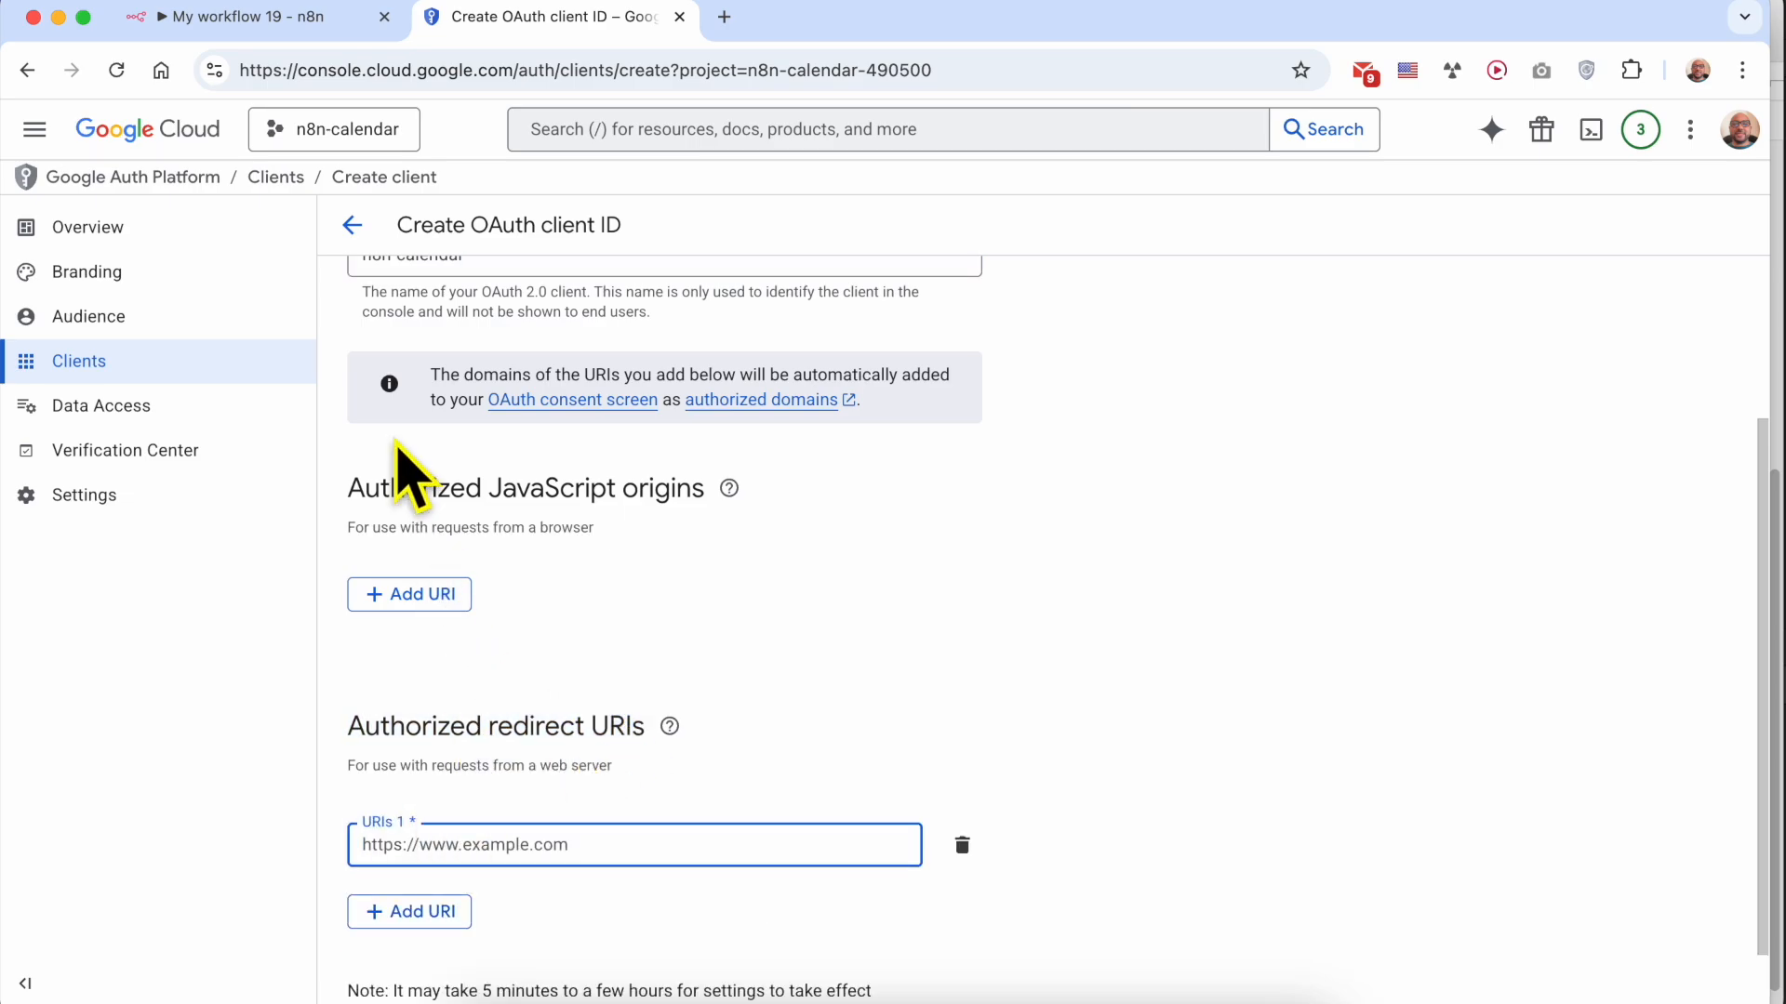
{"action": "left_click", "coordinate": [279, 19]}
{"action": "scroll", "coordinate": [651, 512], "scroll_direction": "up", "scroll_amount": 3}
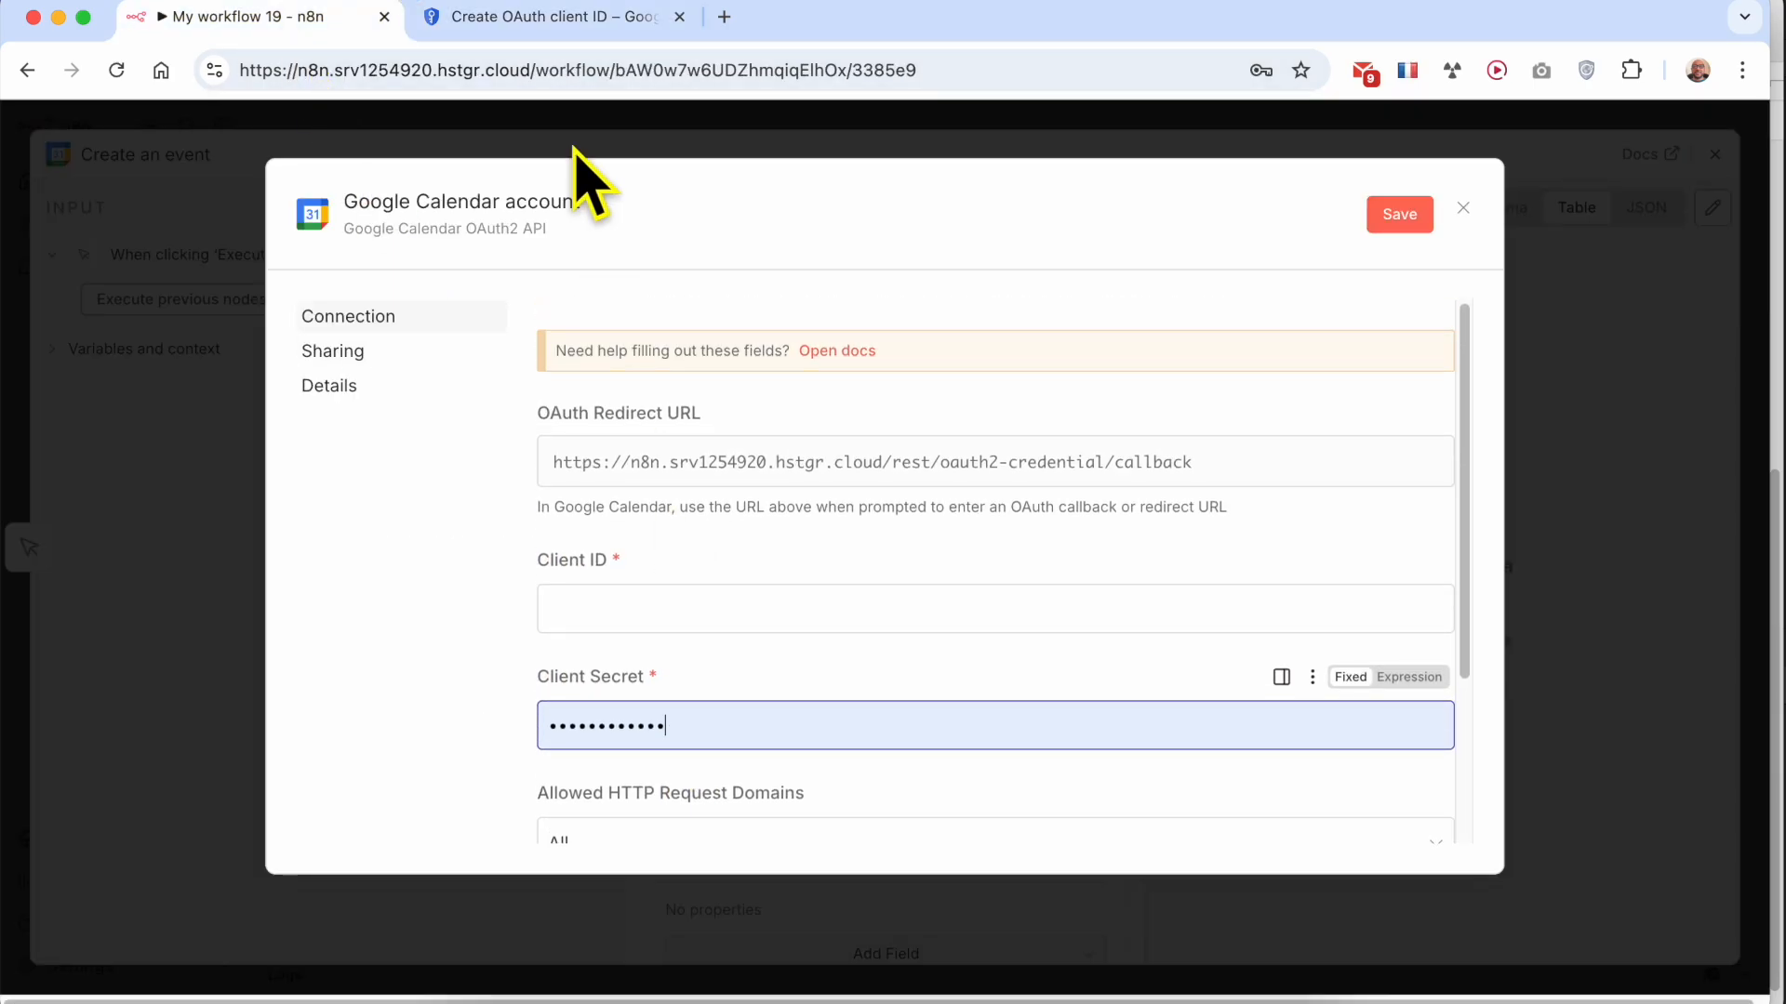
{"action": "left_click", "coordinate": [549, 19]}
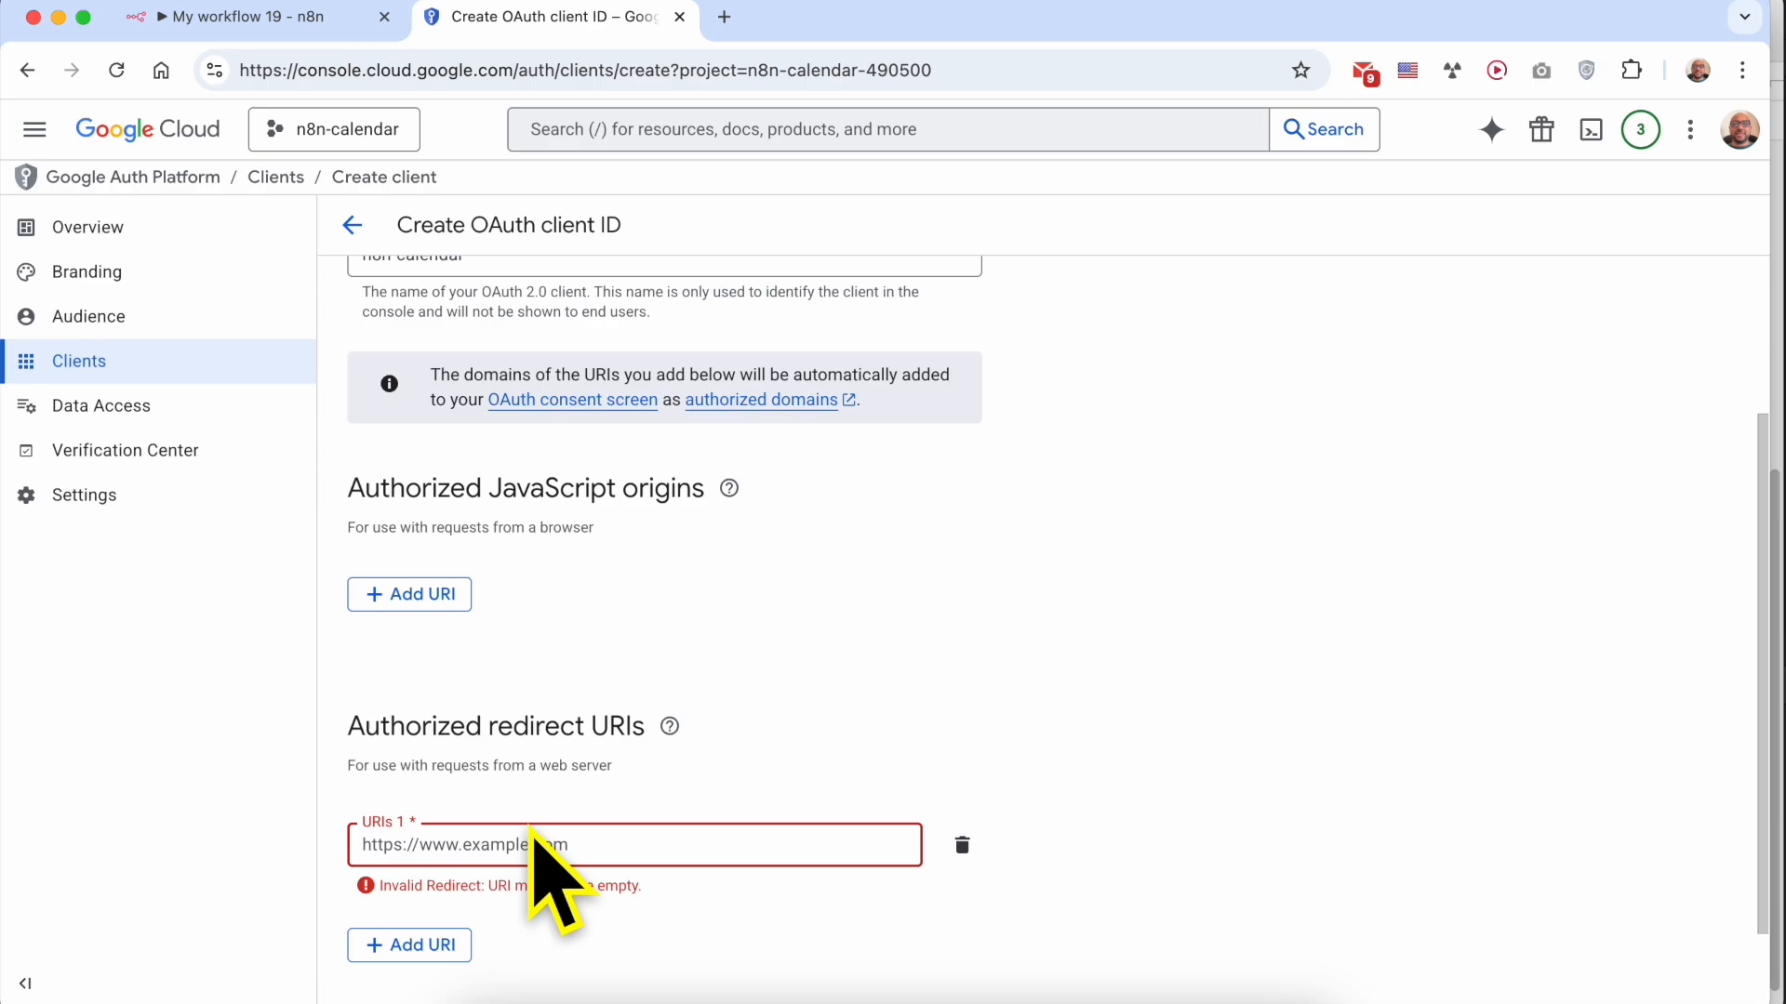
Copy the OAuth Redirect URL from the n8n credential and paste it into URIs 1 of the Google Cloud client's authorized redirect URIs
{"action": "left_click", "coordinate": [246, 17]}
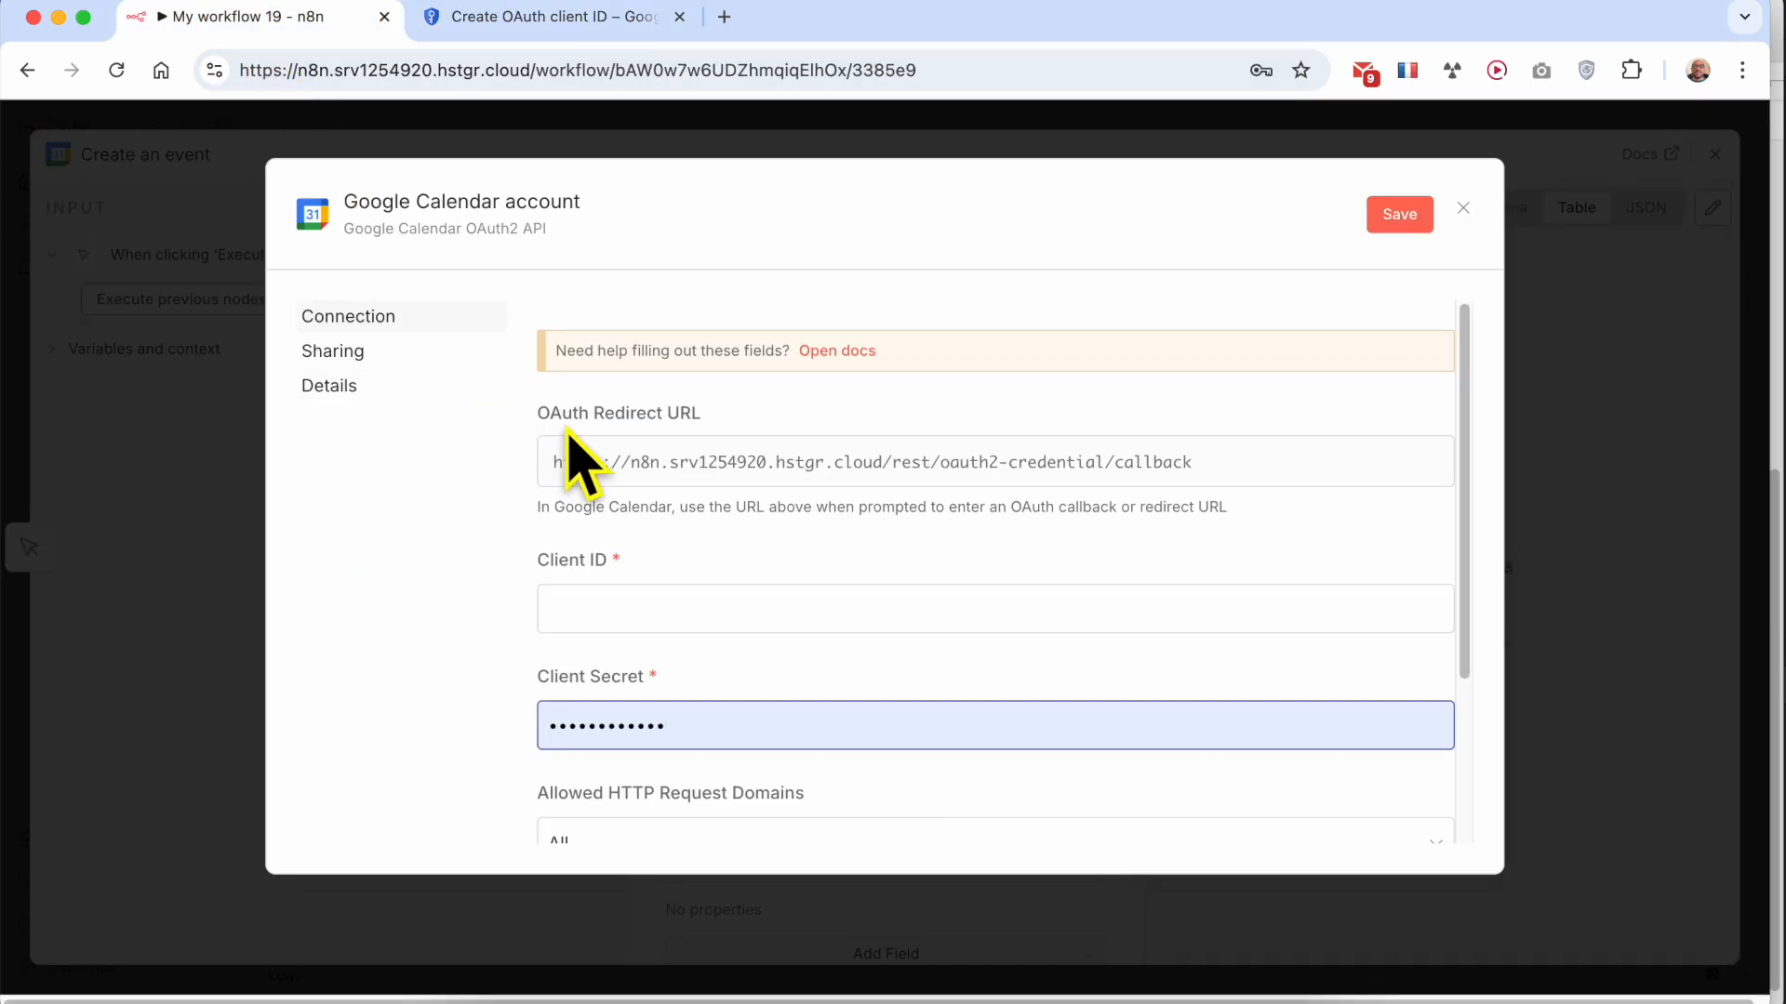
{"action": "left_click", "coordinate": [779, 468]}
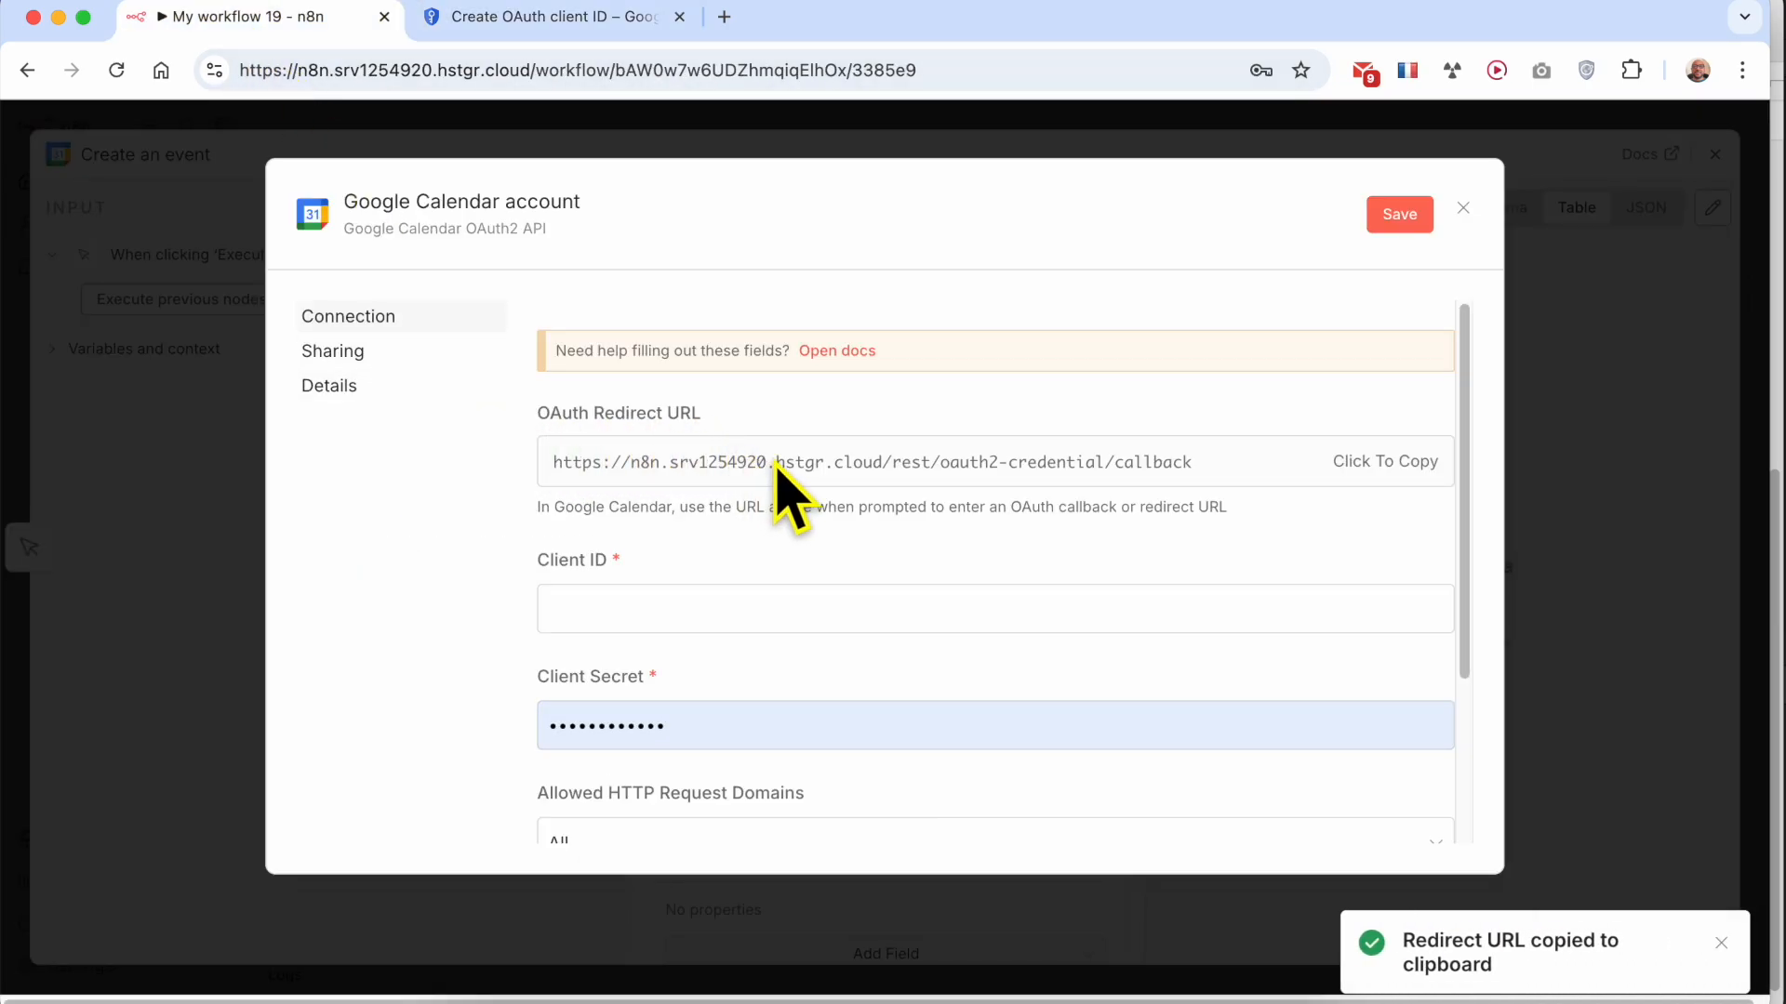
{"action": "left_click", "coordinate": [558, 19]}
{"action": "right_click", "coordinate": [496, 851]}
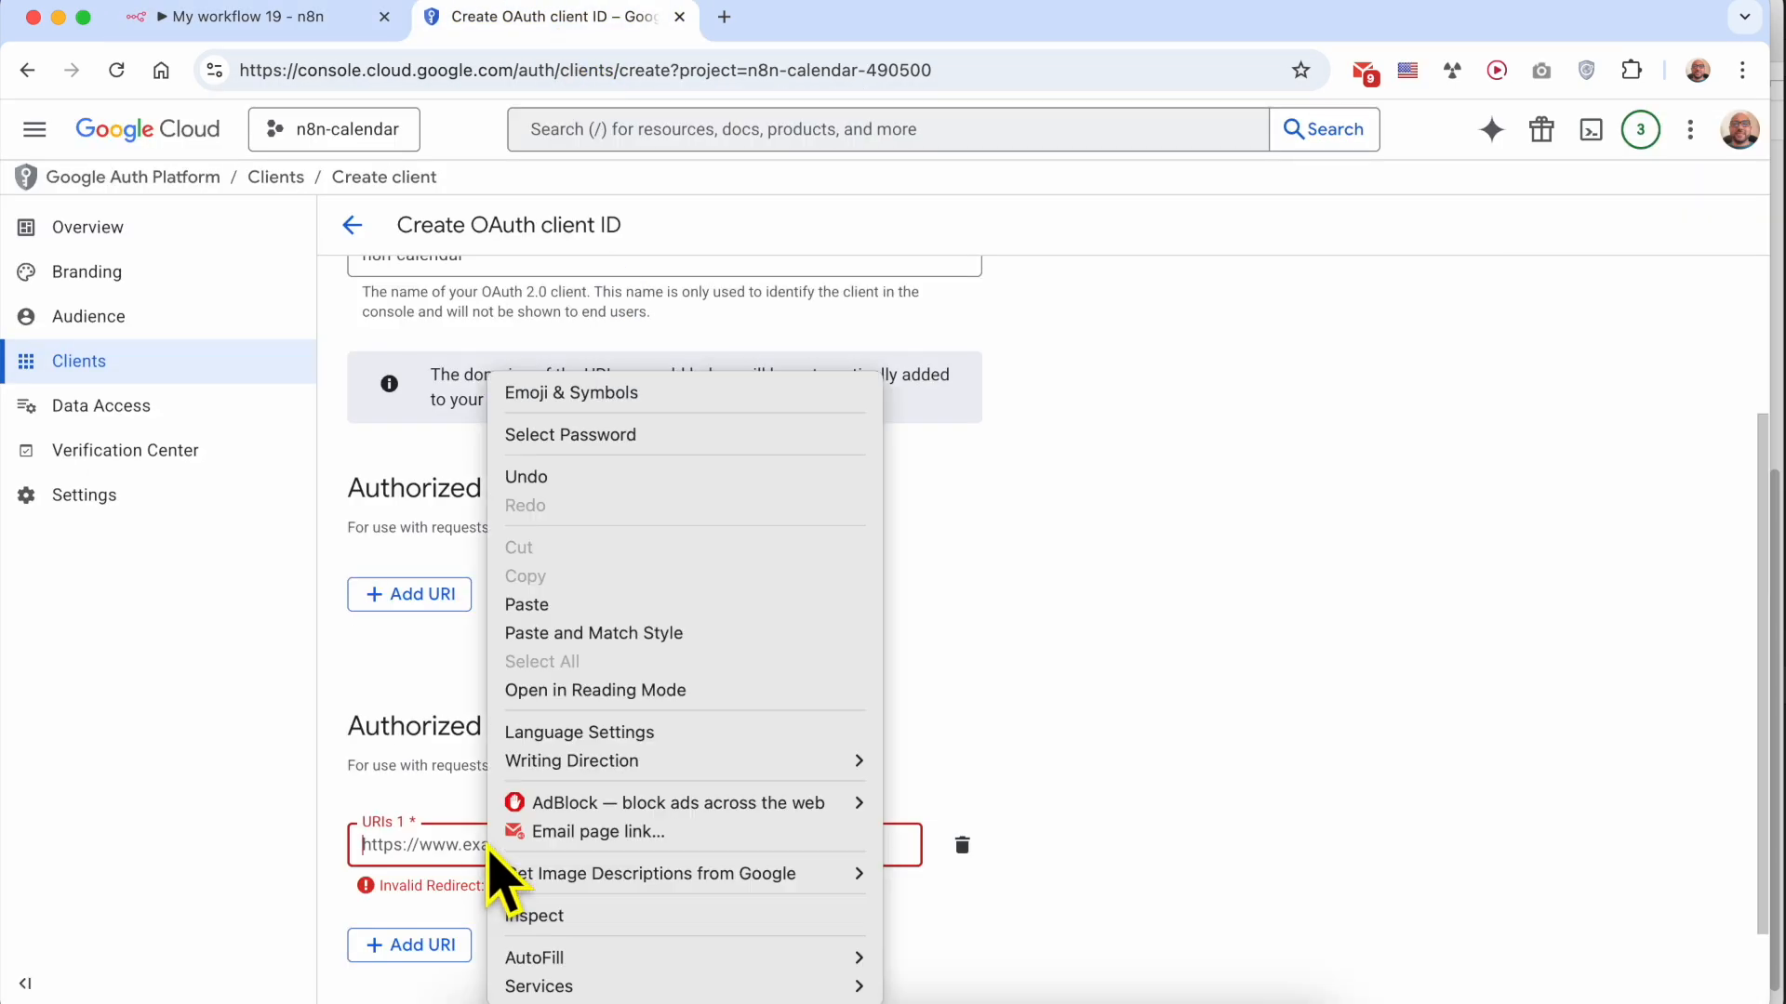
{"action": "left_click", "coordinate": [570, 605]}
{"action": "scroll", "coordinate": [717, 698], "scroll_direction": "down", "scroll_amount": 1}
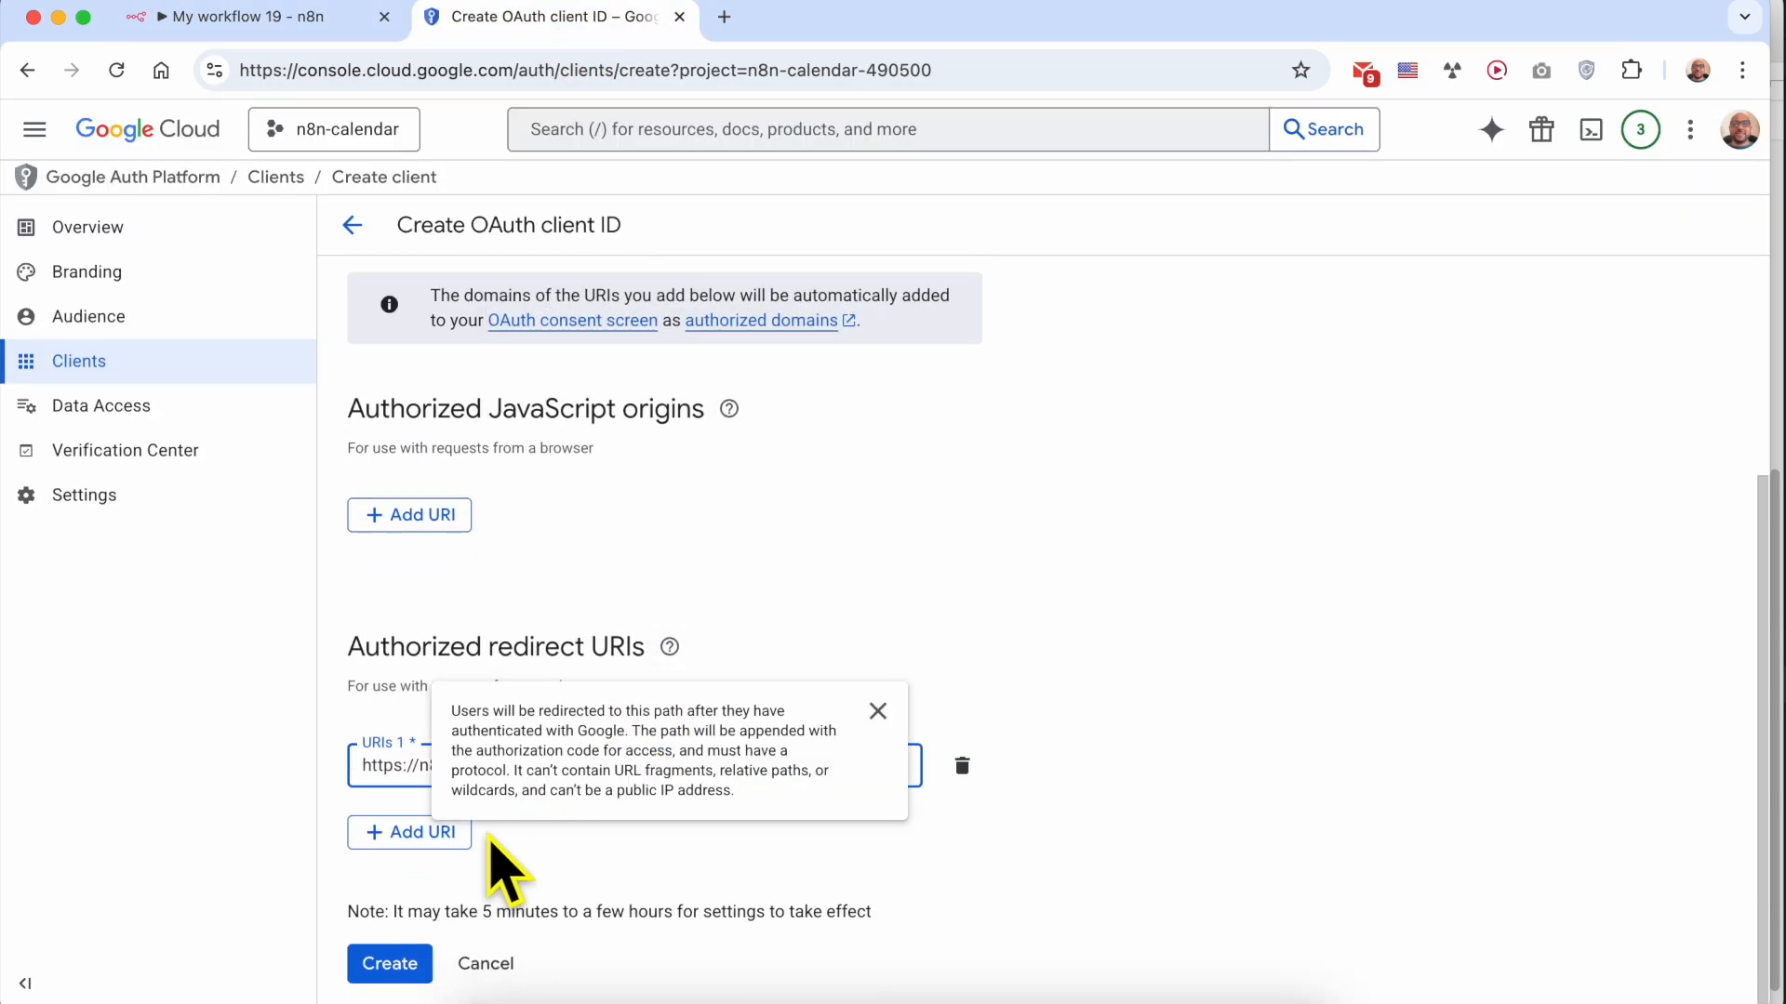
Create the OAuth client and copy its client ID
{"action": "left_click", "coordinate": [389, 964]}
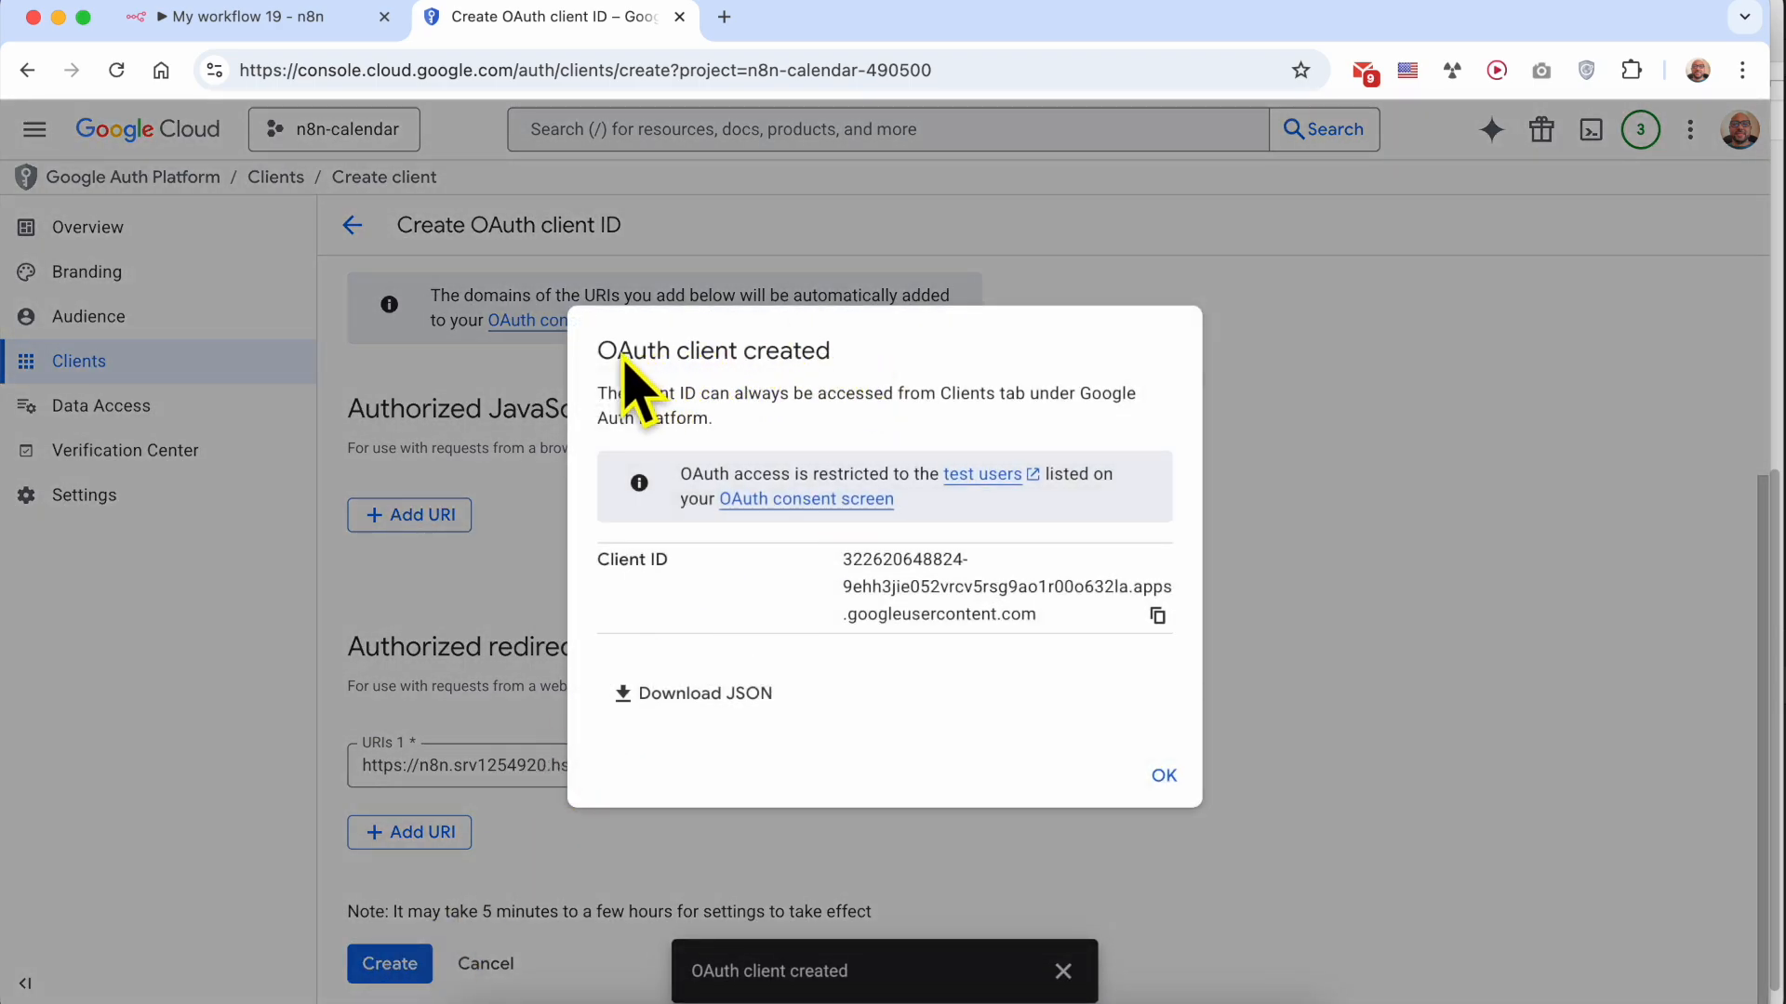
{"action": "triple_click", "coordinate": [624, 363]}
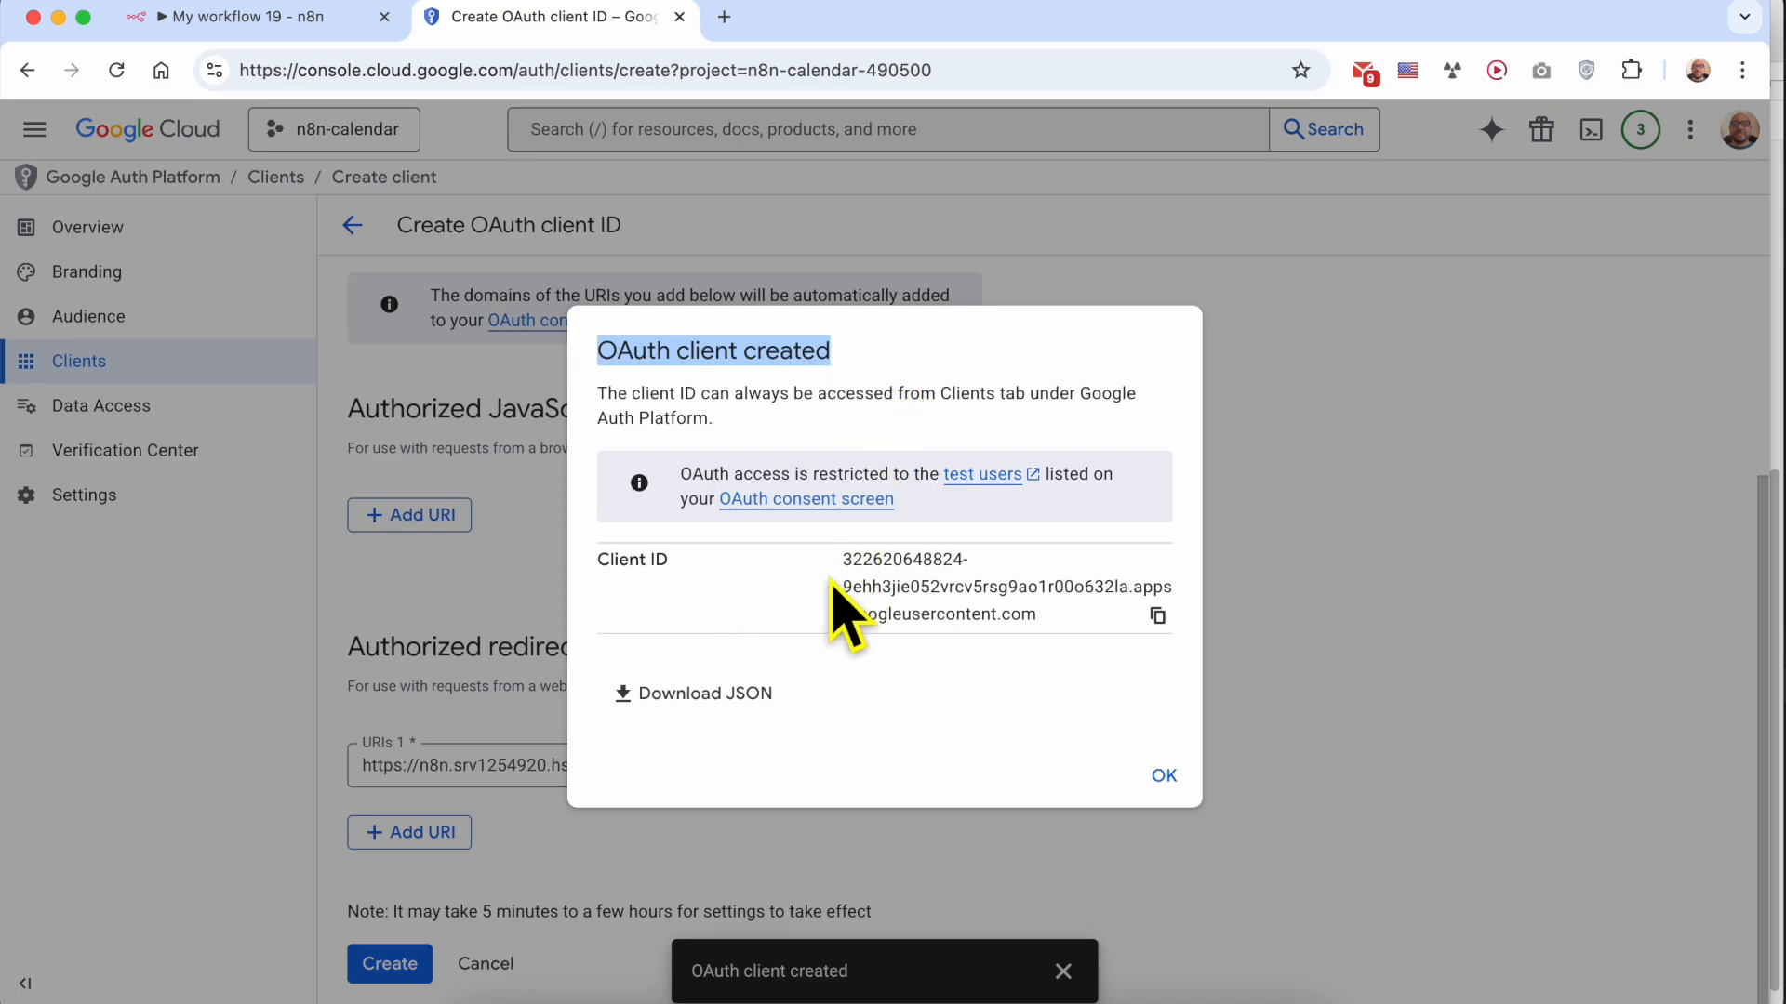
{"action": "left_click", "coordinate": [1158, 617]}
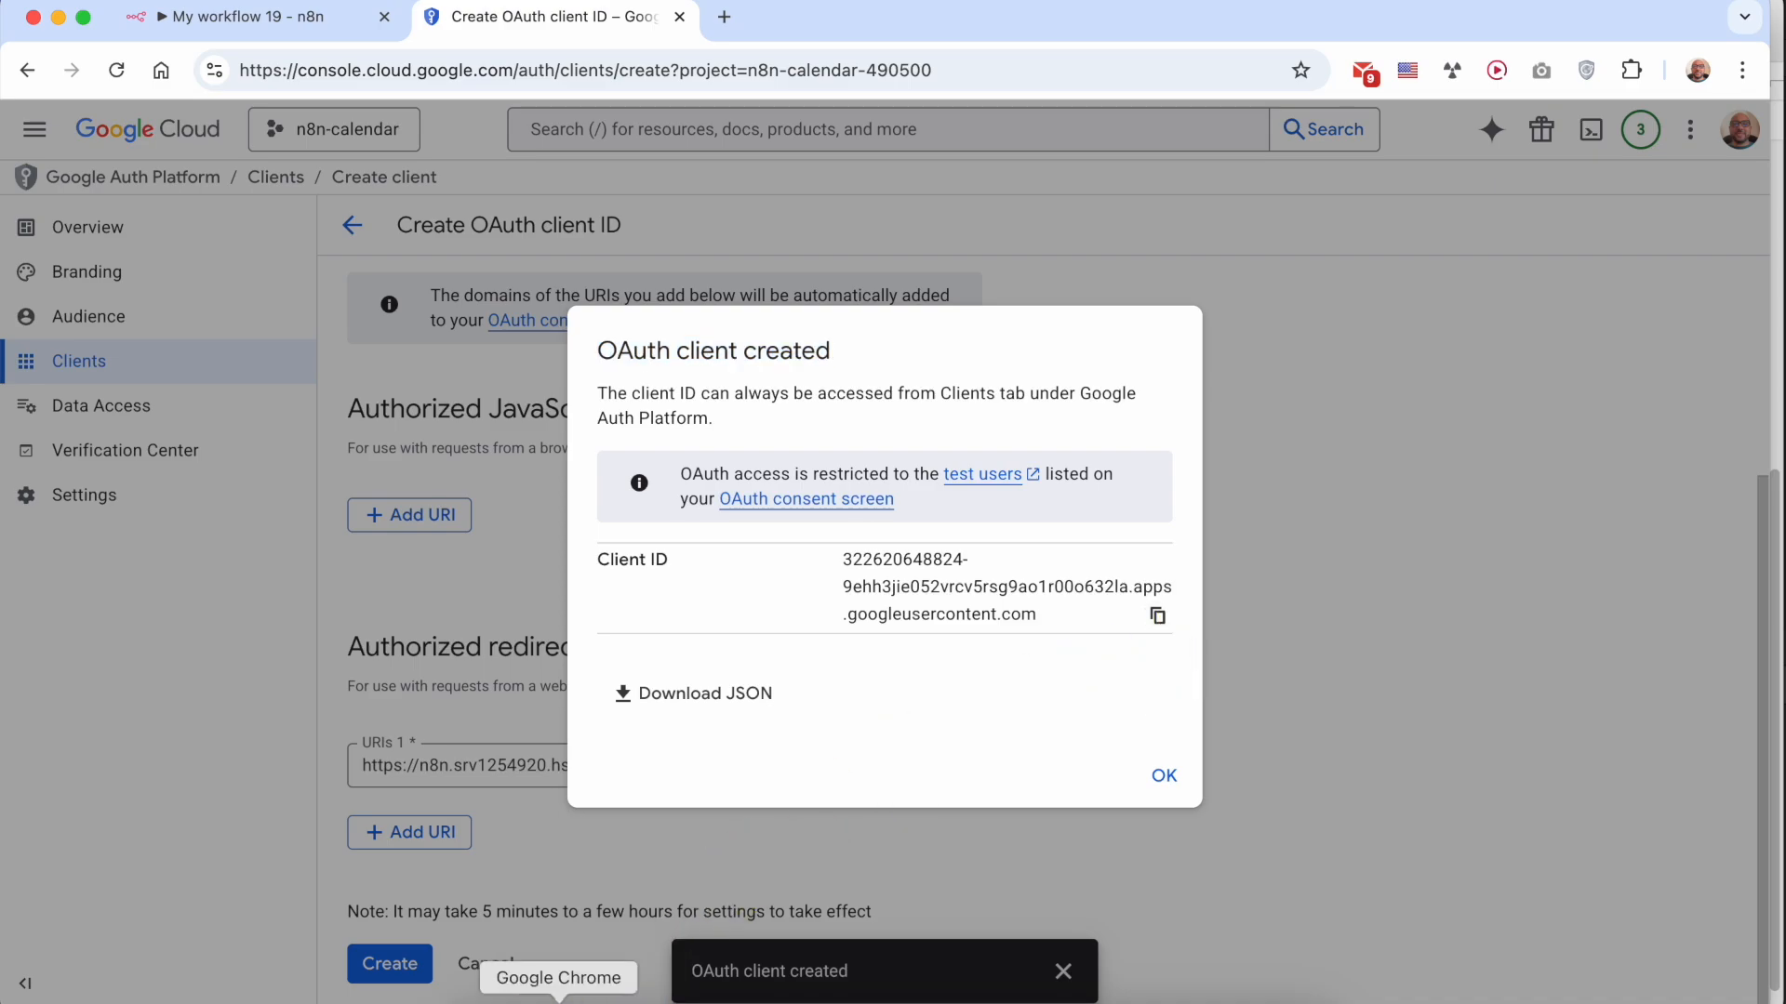
Switch to the TextEdit notes, highlight the Step #5 and Step #4 headings, Client ID and Client Secret in turn, and return to Google Cloud
{"action": "left_click", "coordinate": [628, 990]}
{"action": "triple_click", "coordinate": [1204, 695]}
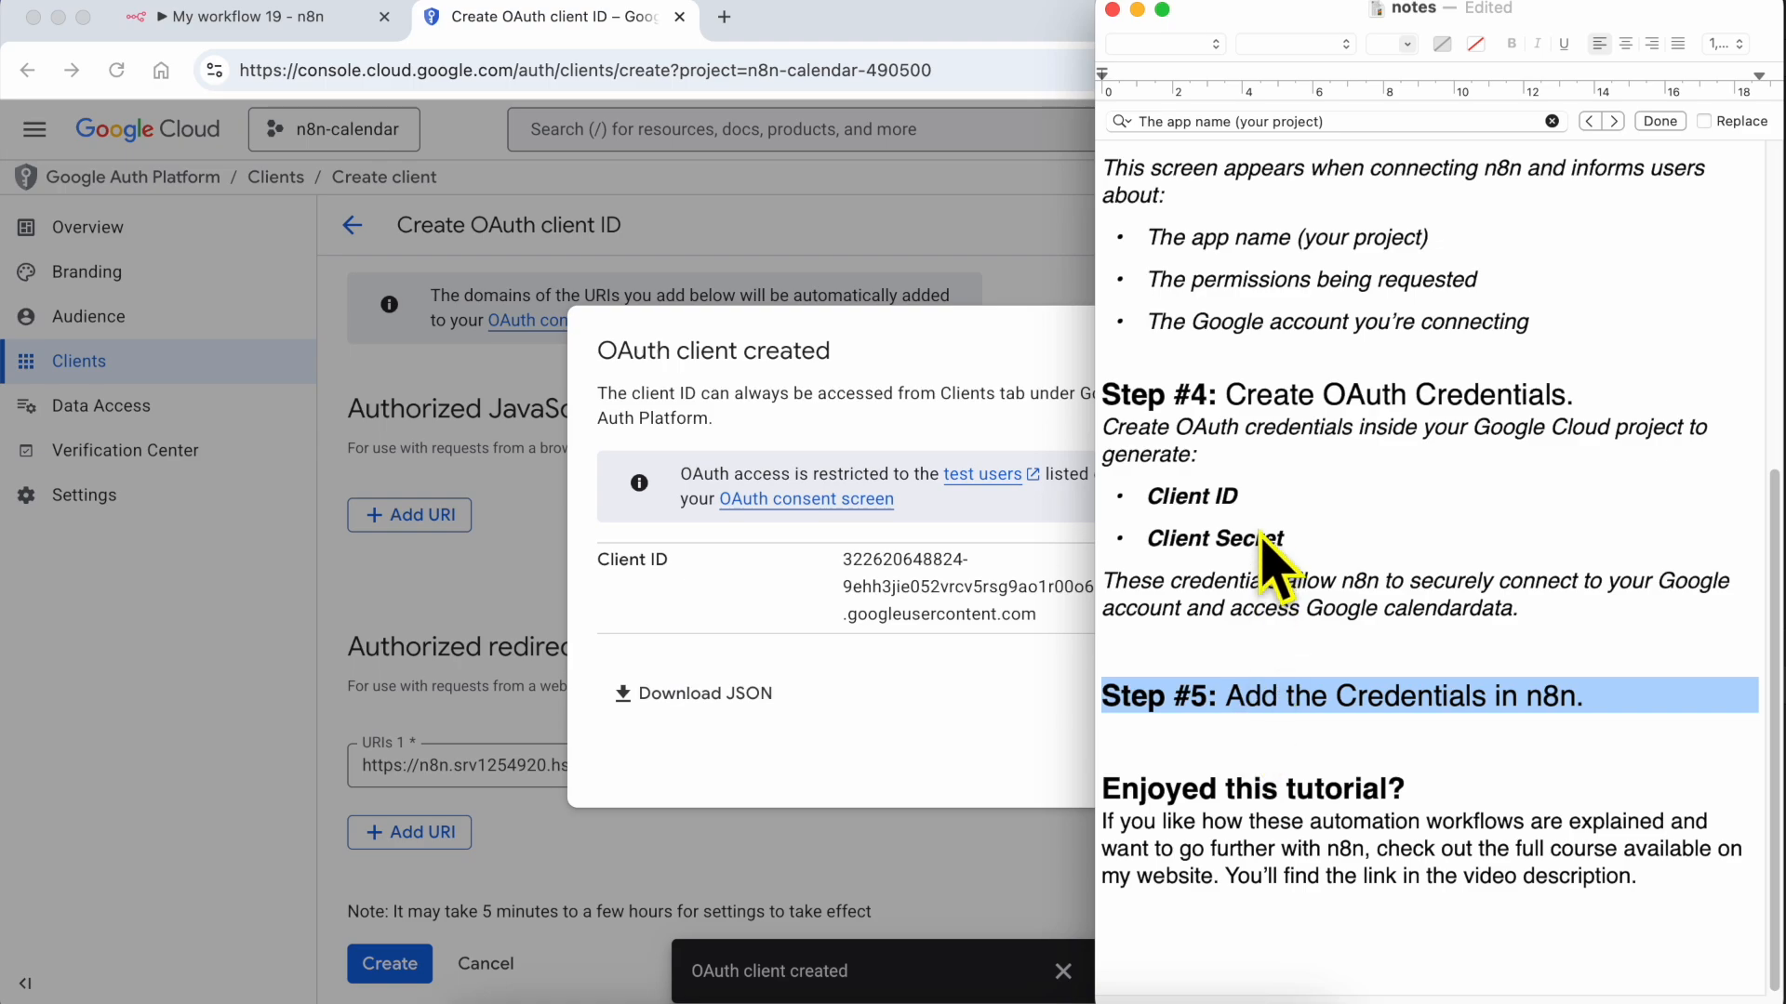
{"action": "triple_click", "coordinate": [1250, 398]}
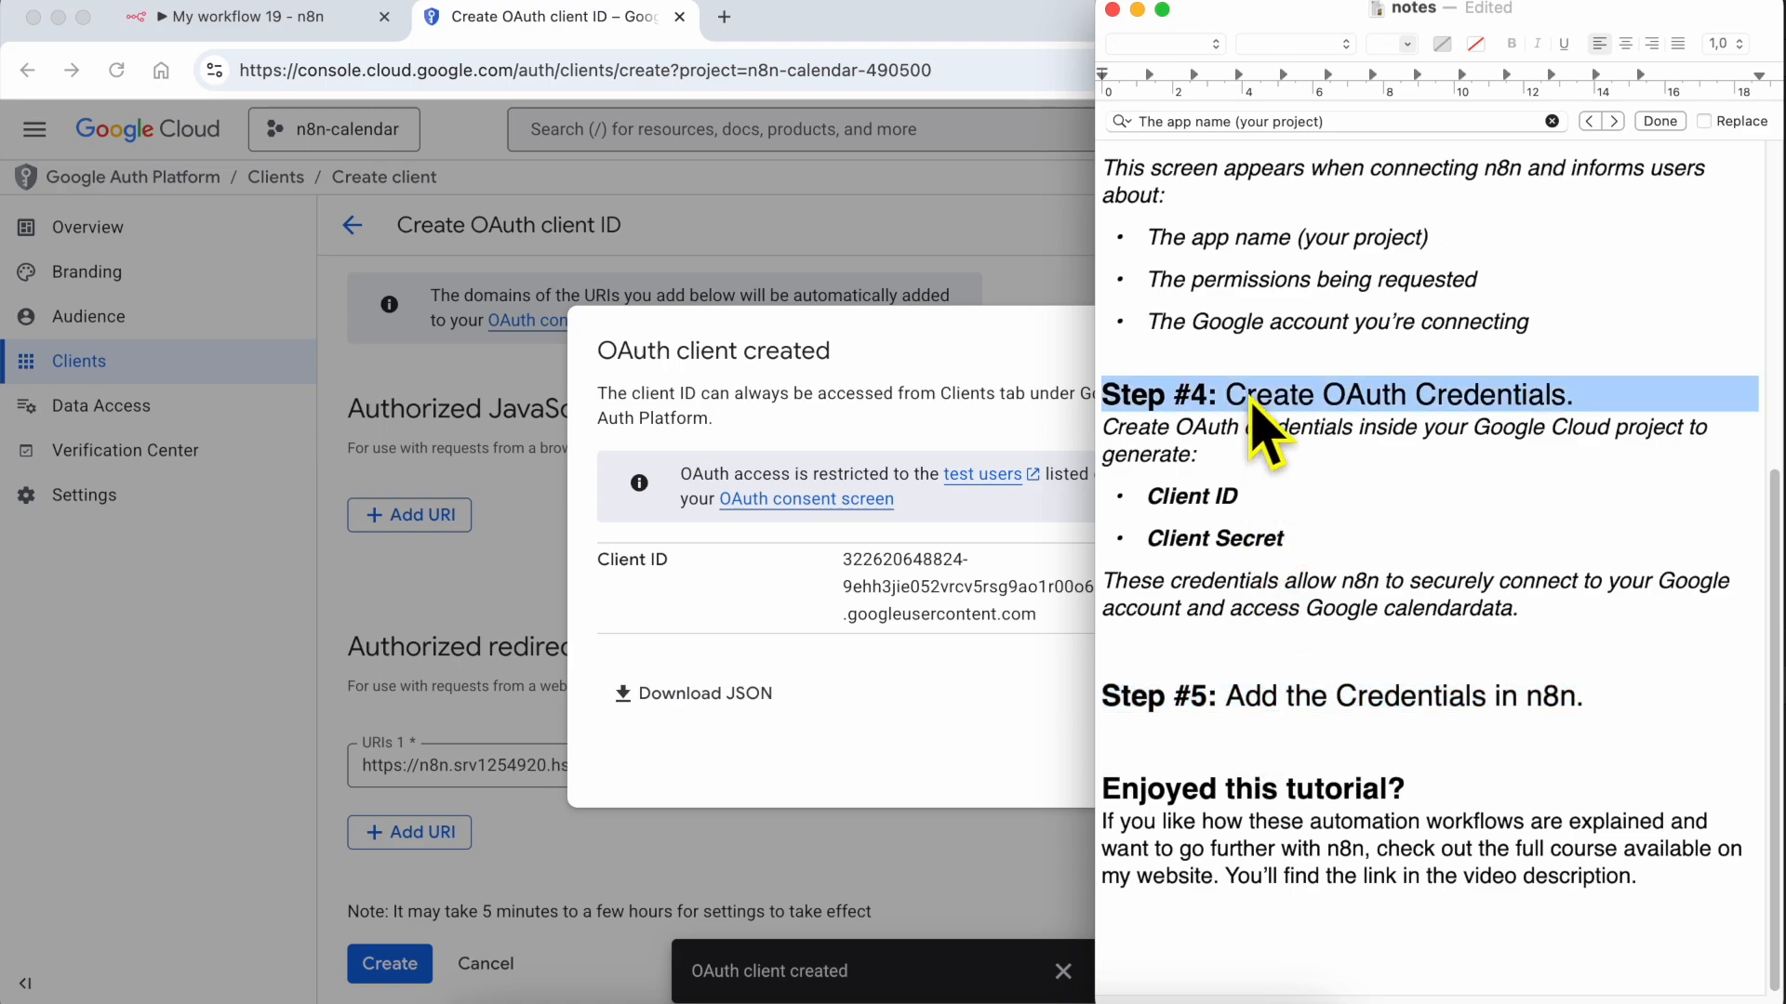
{"action": "triple_click", "coordinate": [1195, 497]}
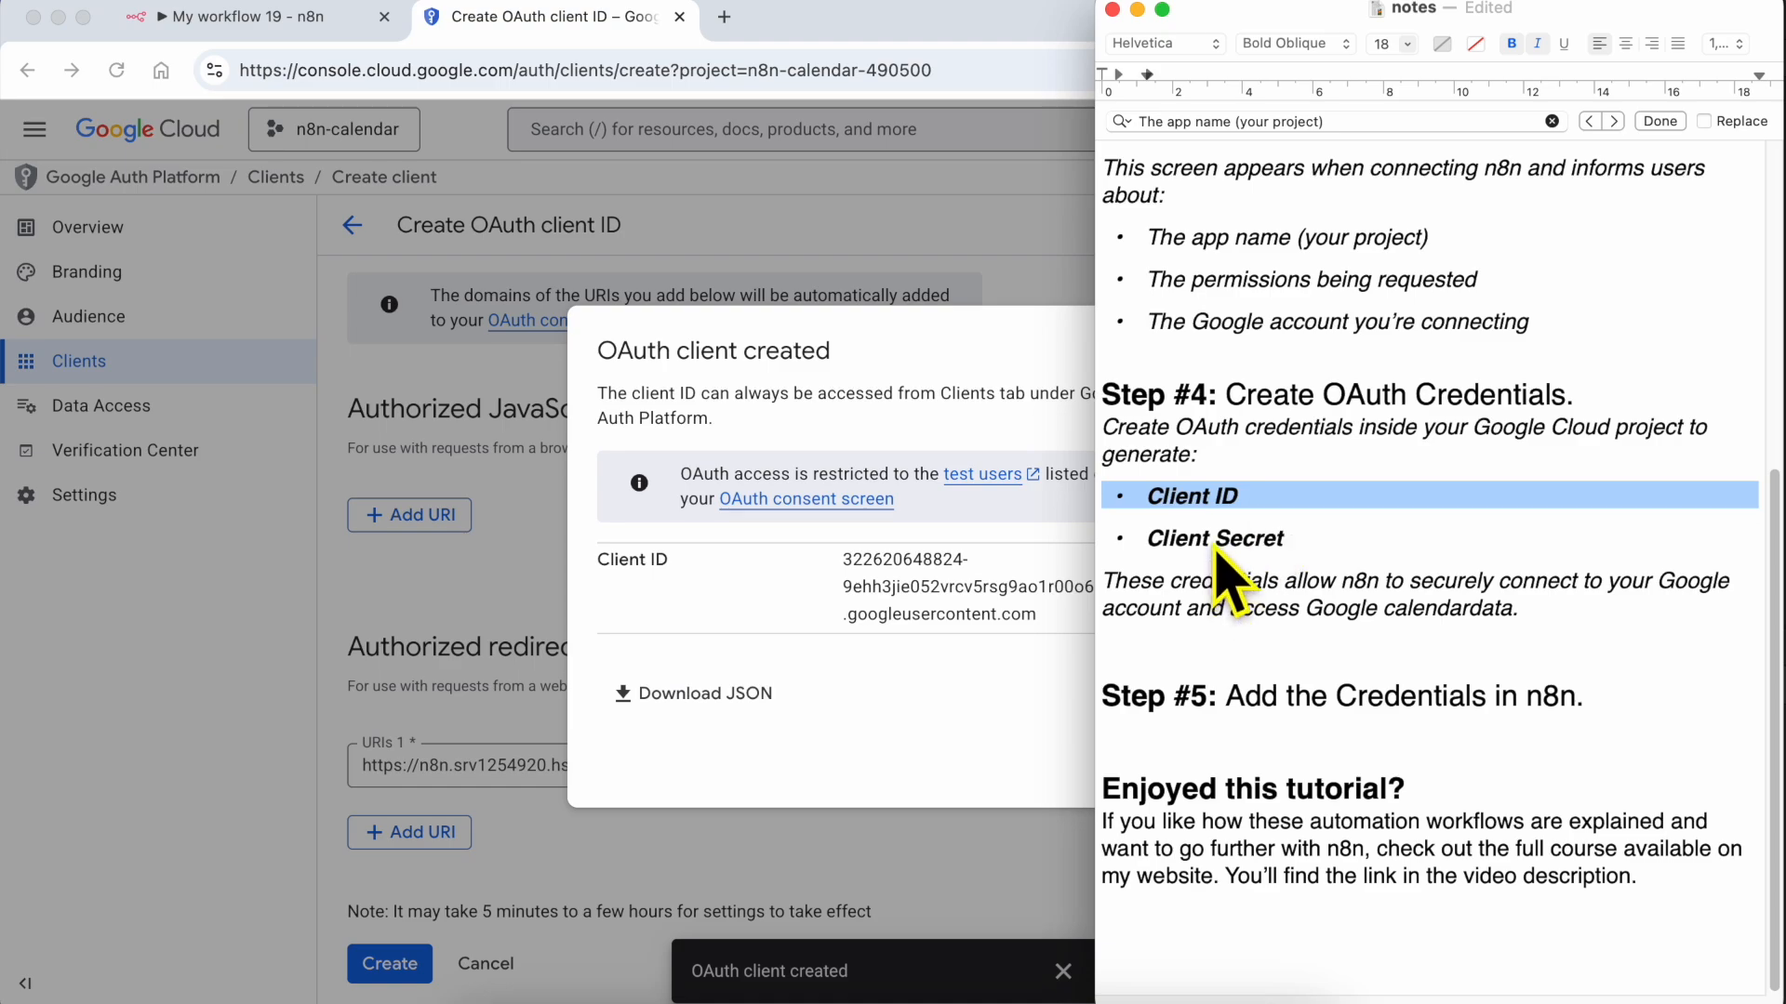
{"action": "triple_click", "coordinate": [1217, 544]}
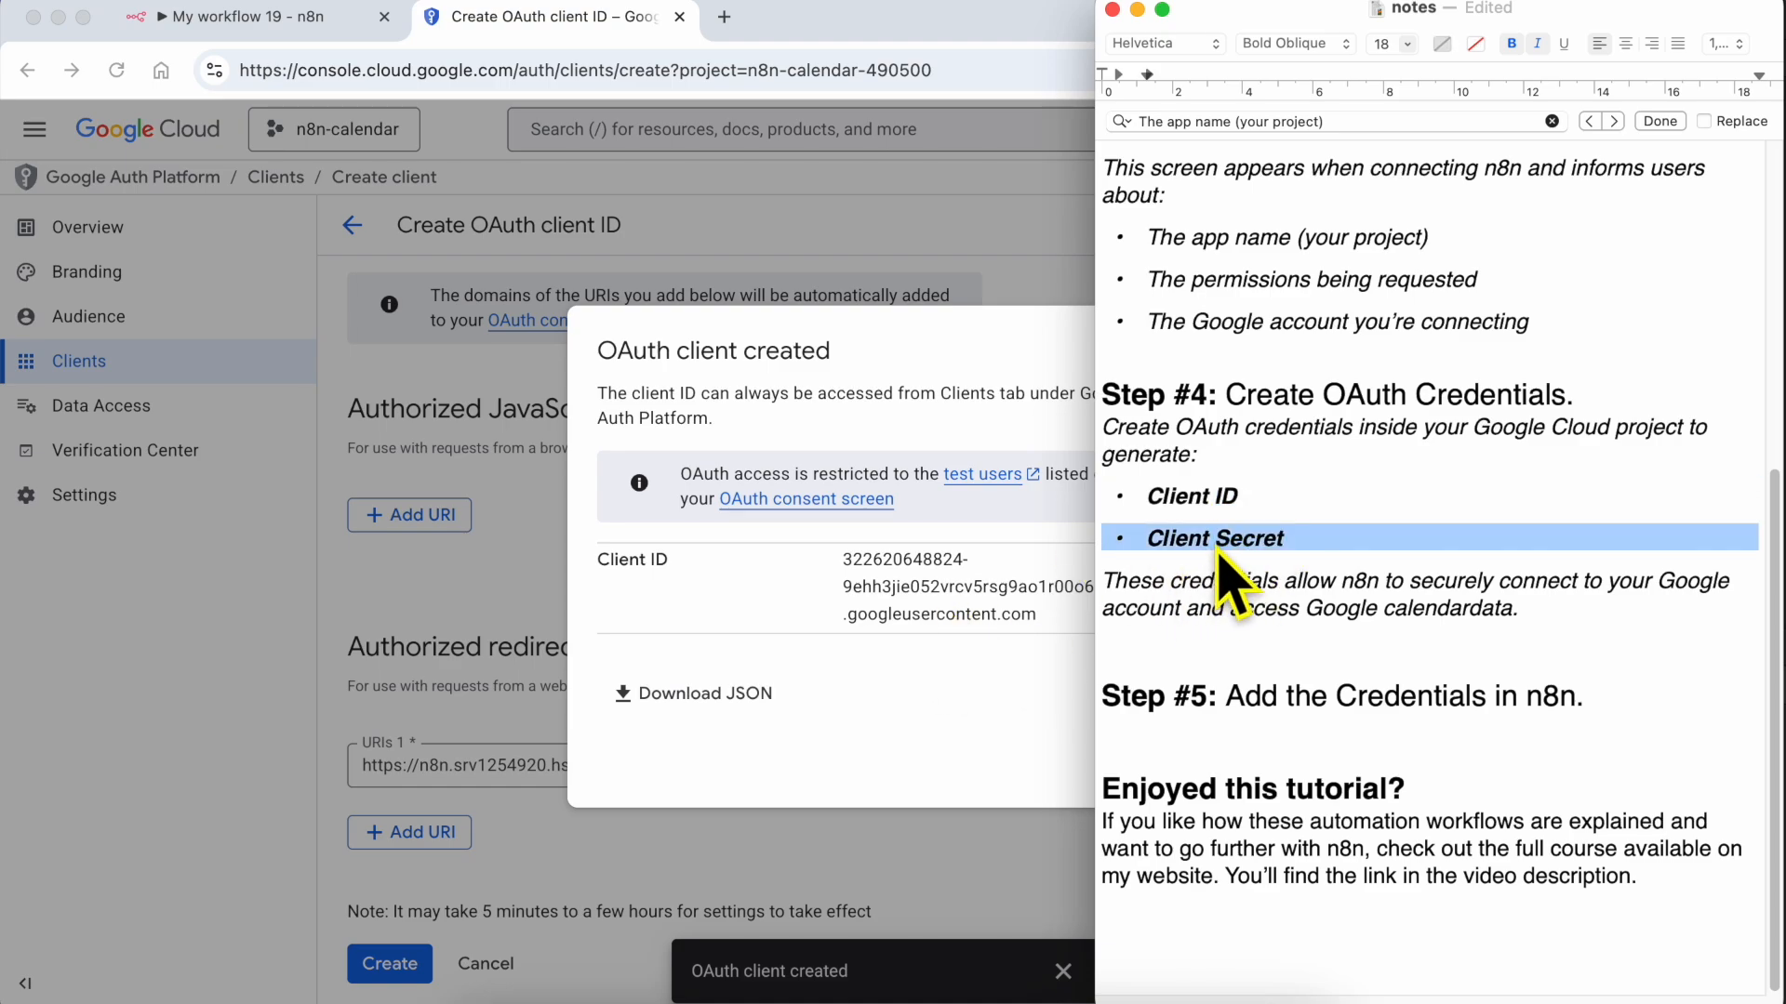
{"action": "left_click", "coordinate": [921, 688]}
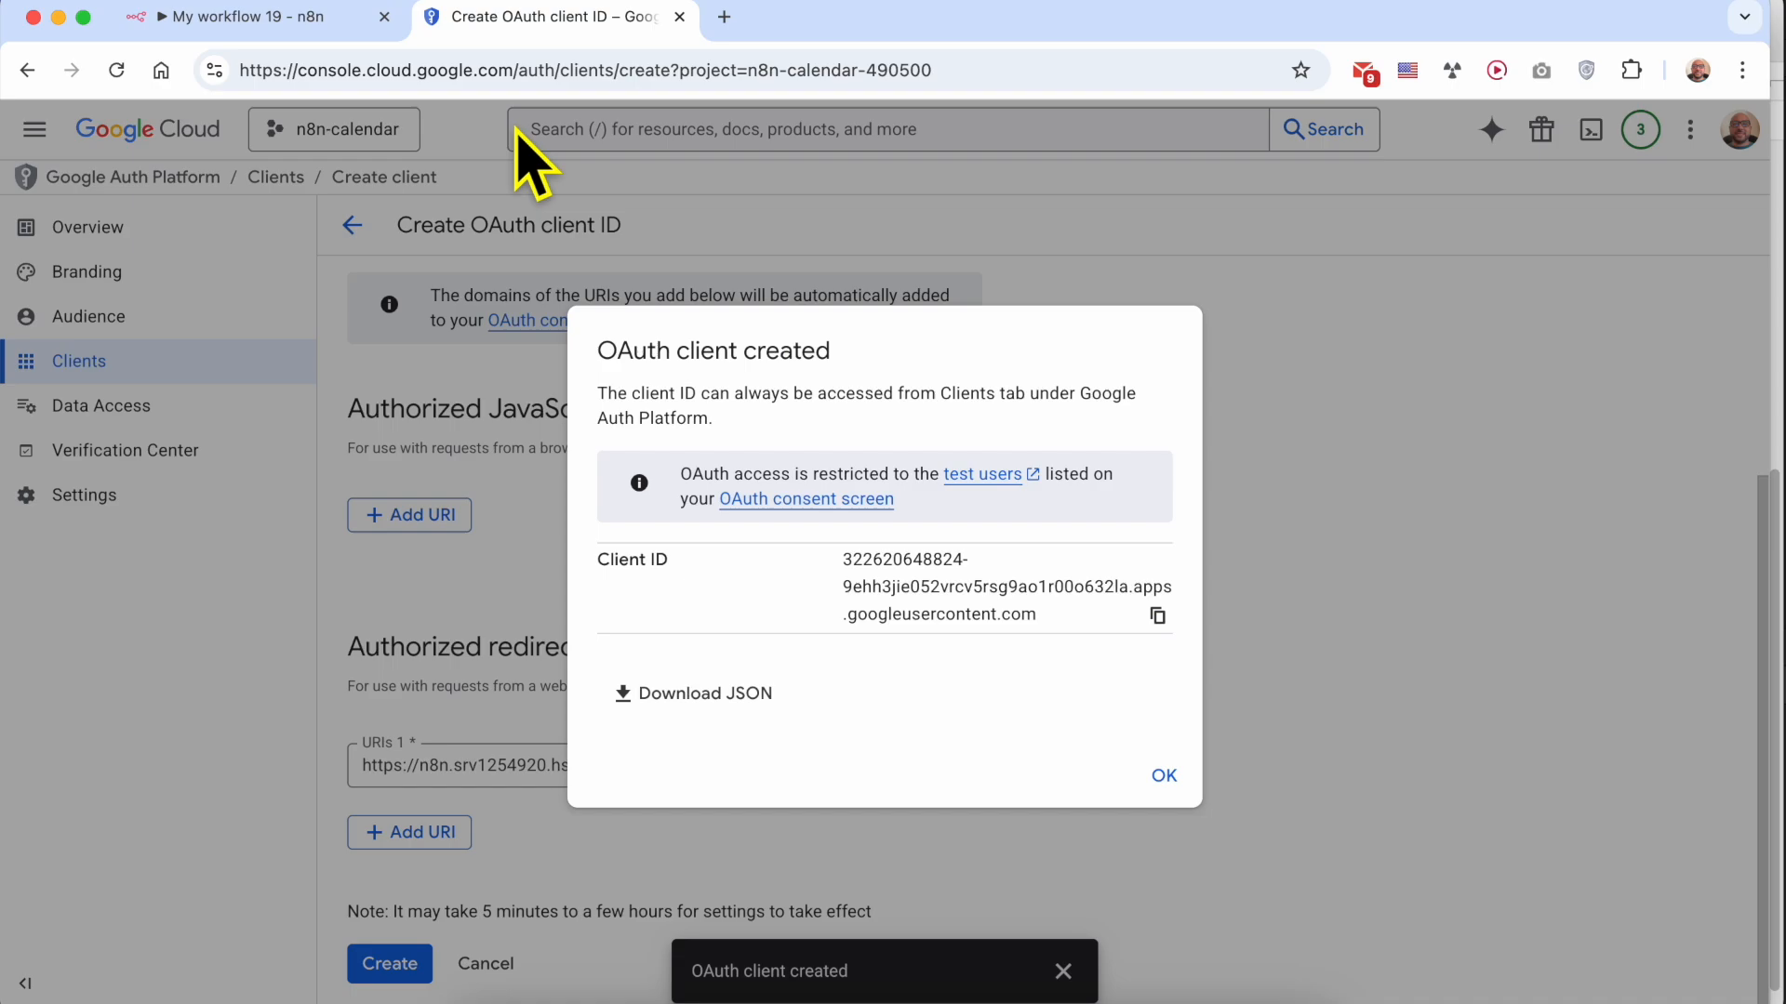
Switch to n8n and paste the copied client ID into the Google Calendar credential's Client ID field
{"action": "left_click", "coordinate": [279, 19]}
{"action": "right_click", "coordinate": [651, 610]}
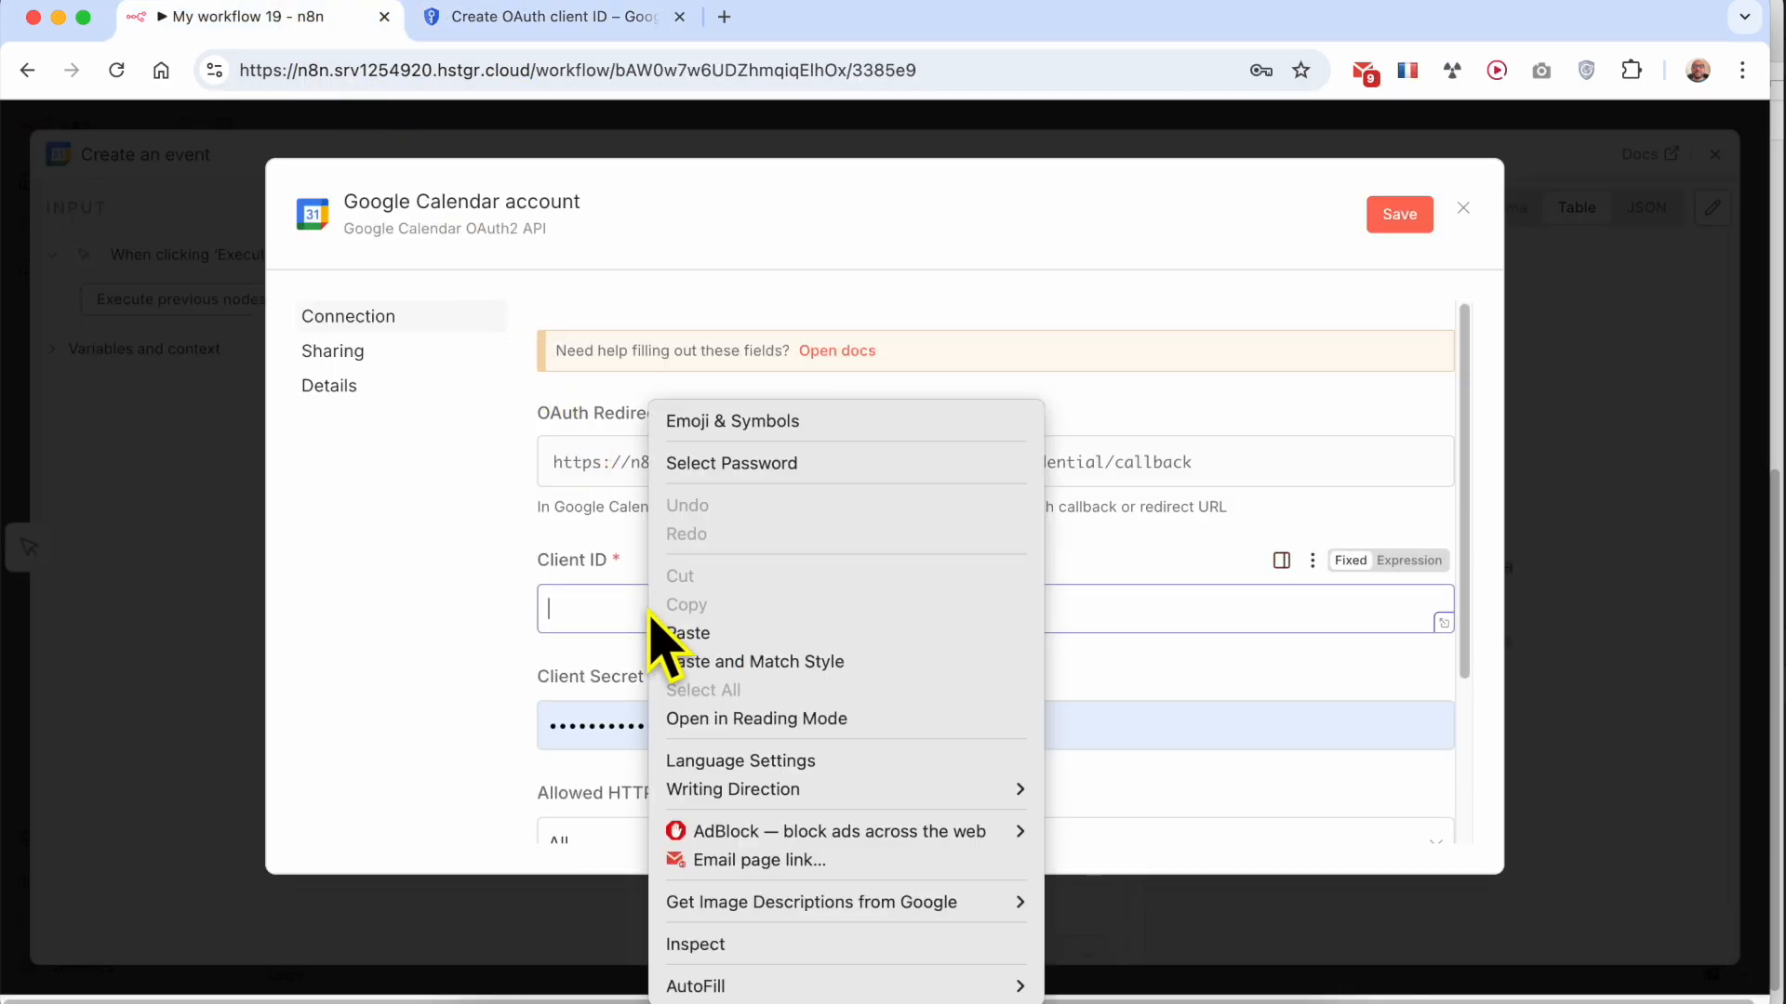
{"action": "left_click", "coordinate": [699, 628]}
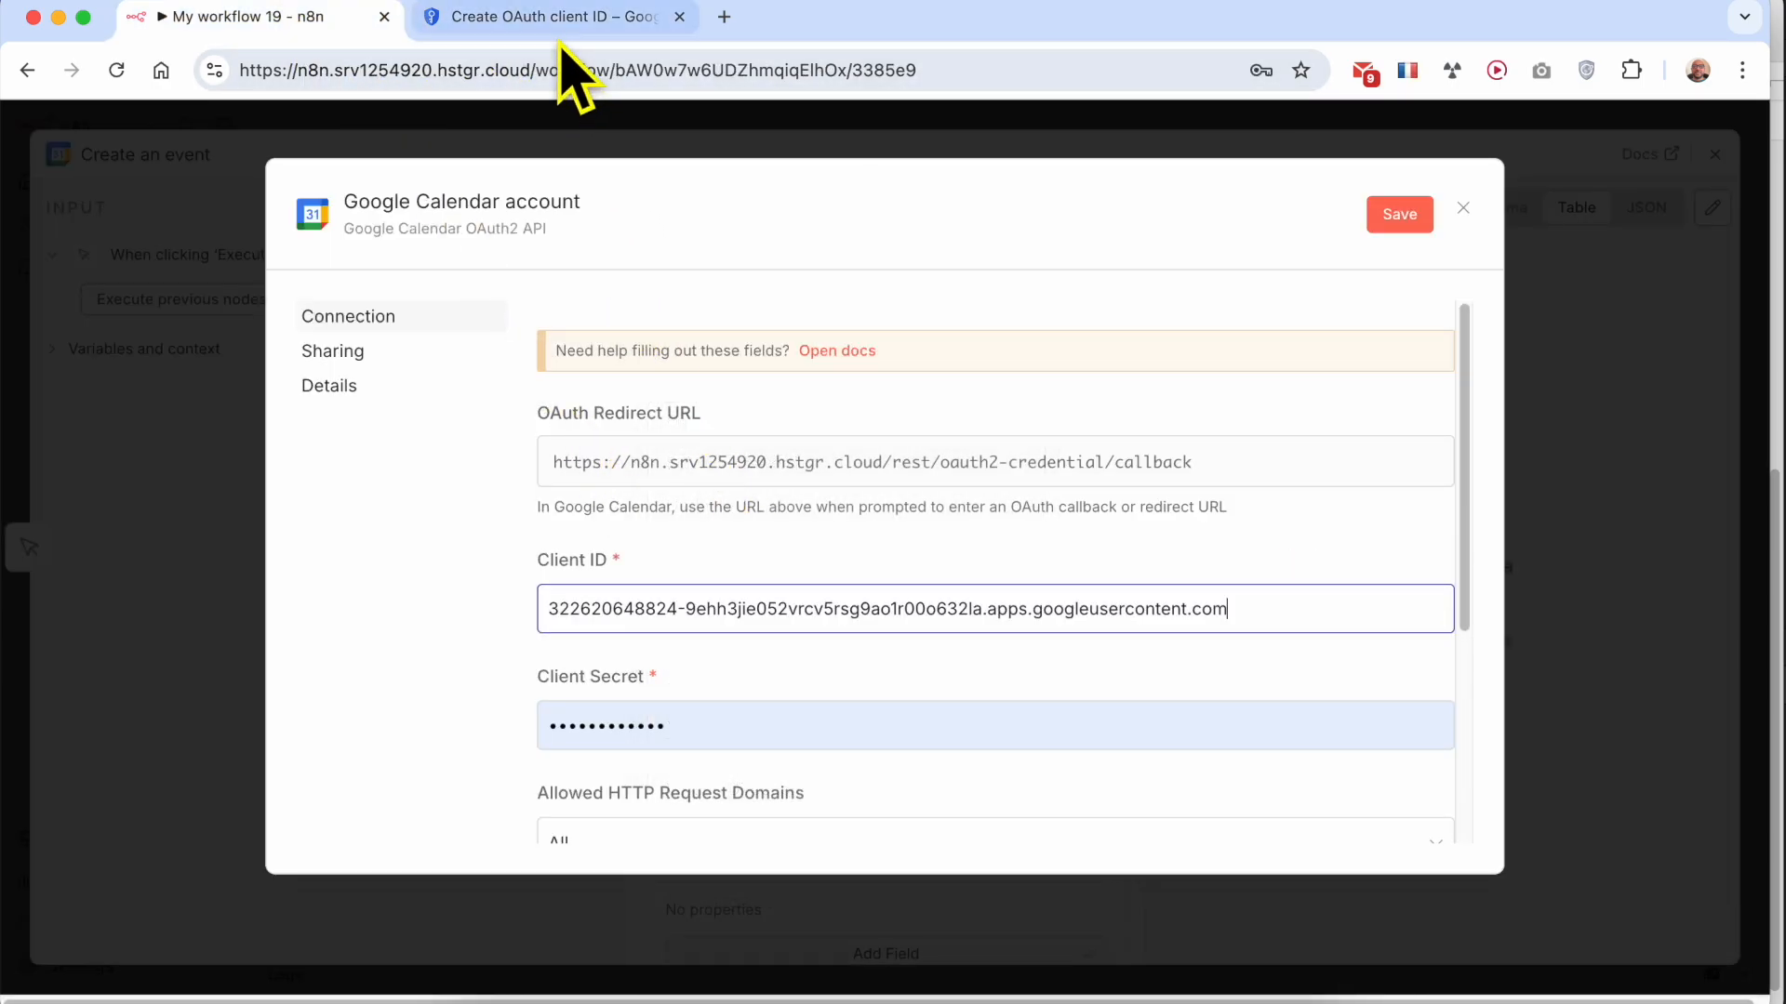
Back in Google Cloud, dismiss the client creation messages, open the n8n-calendar client and copy its client secret
{"action": "left_click", "coordinate": [558, 21]}
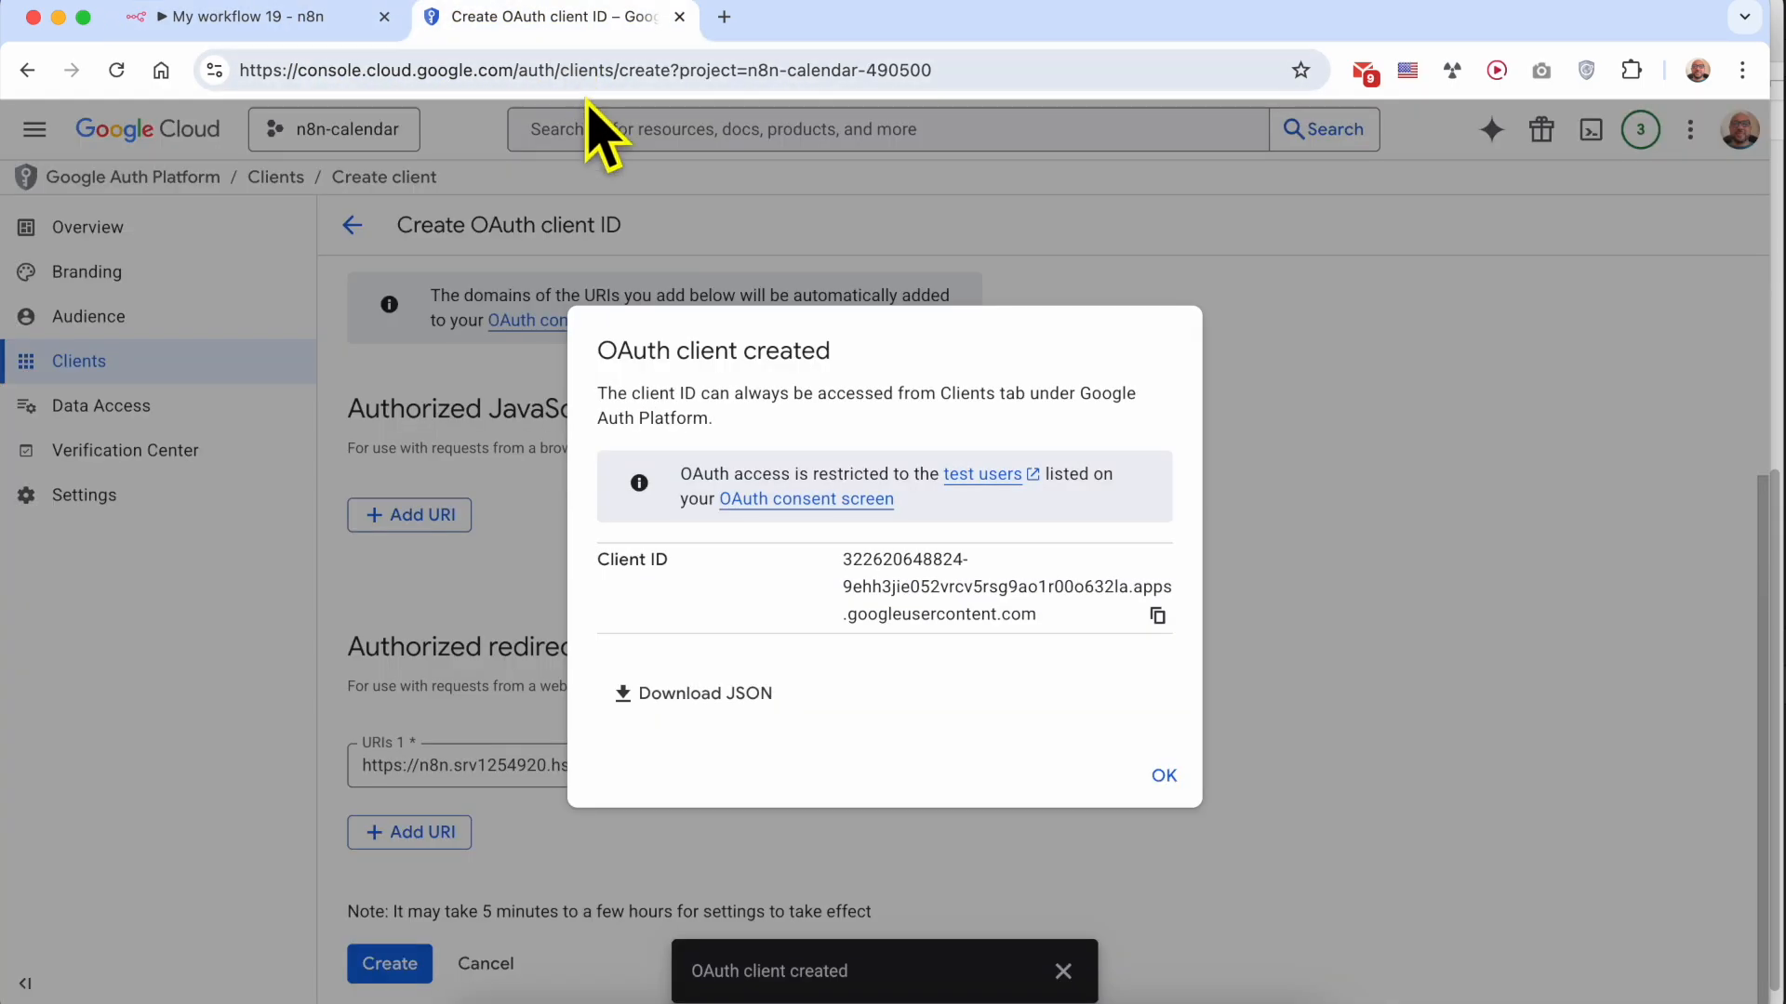
{"action": "left_click", "coordinate": [1163, 775]}
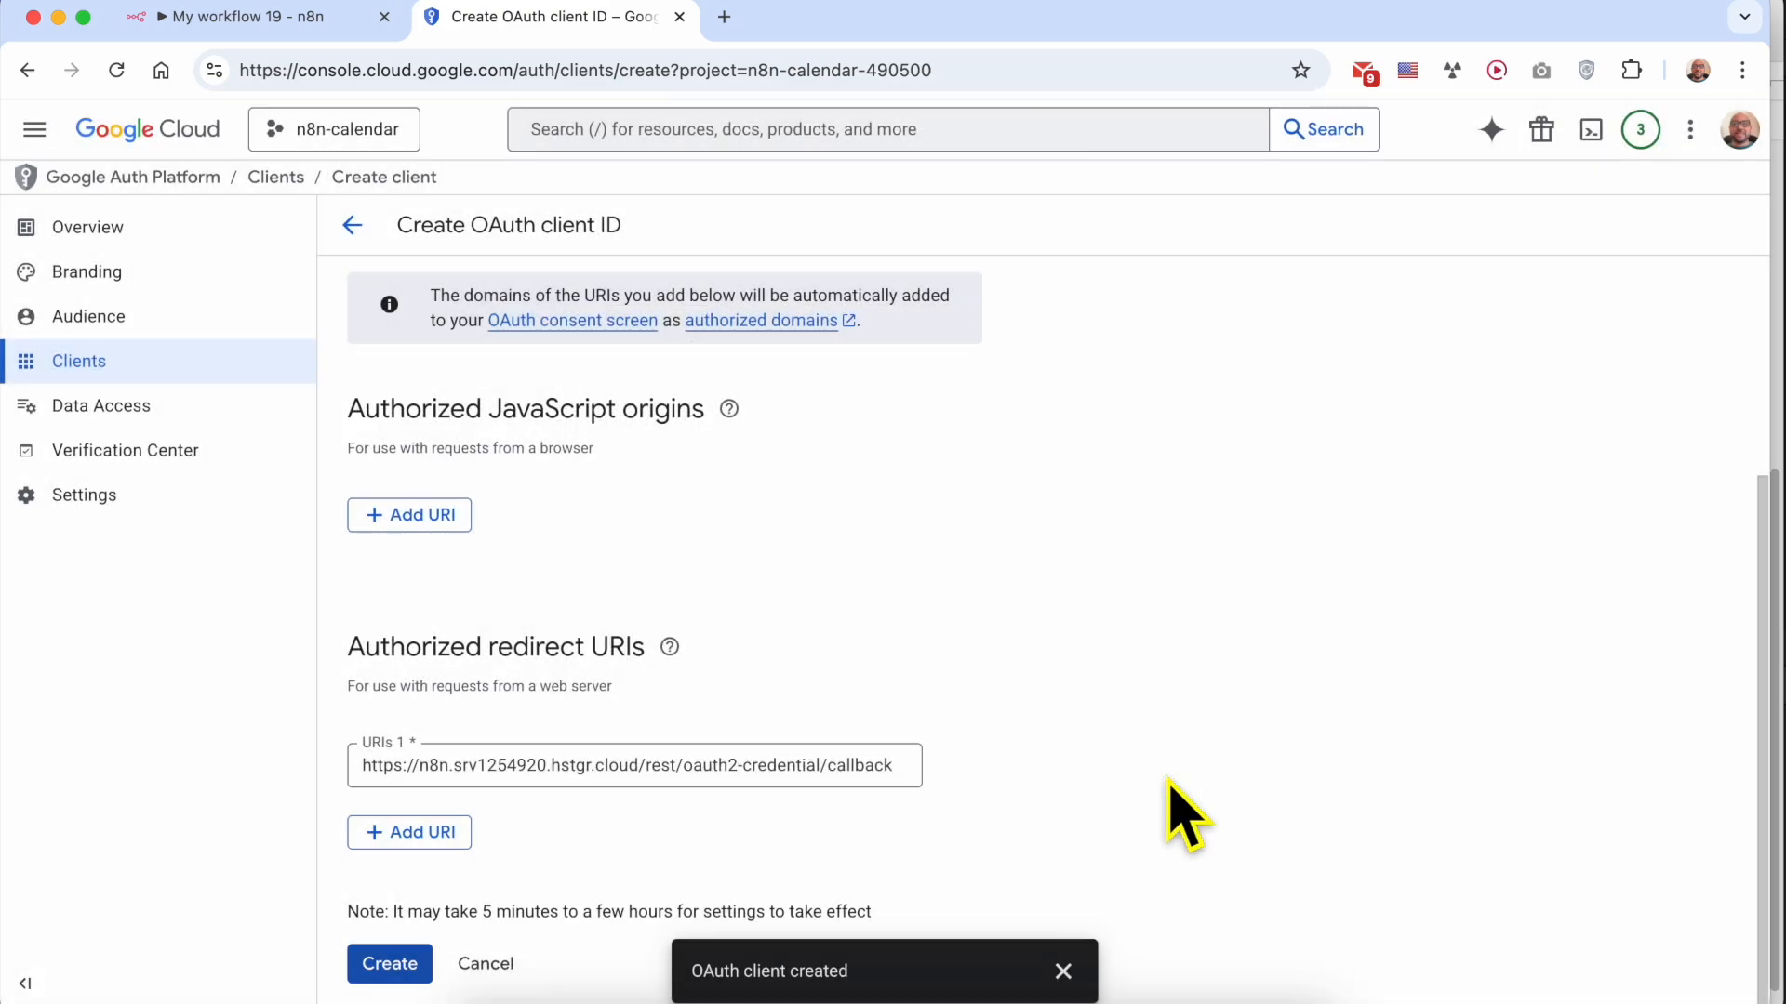
{"action": "left_click", "coordinate": [1064, 970]}
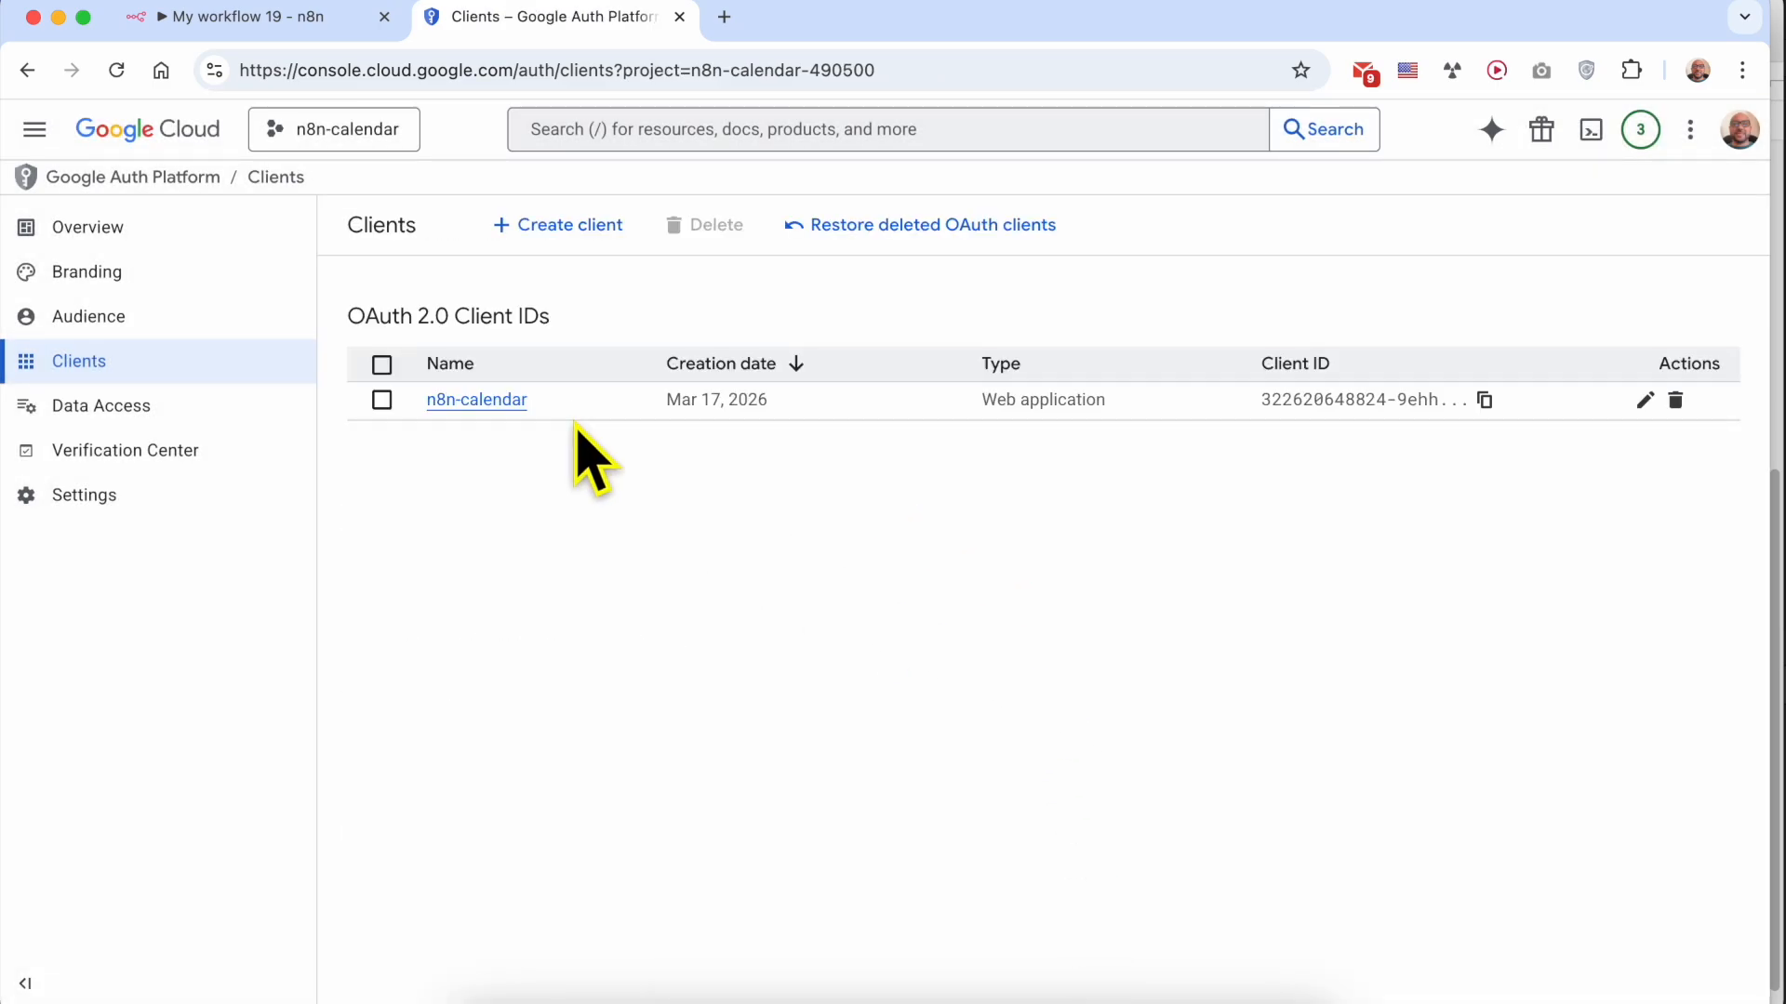
{"action": "left_click", "coordinate": [484, 409]}
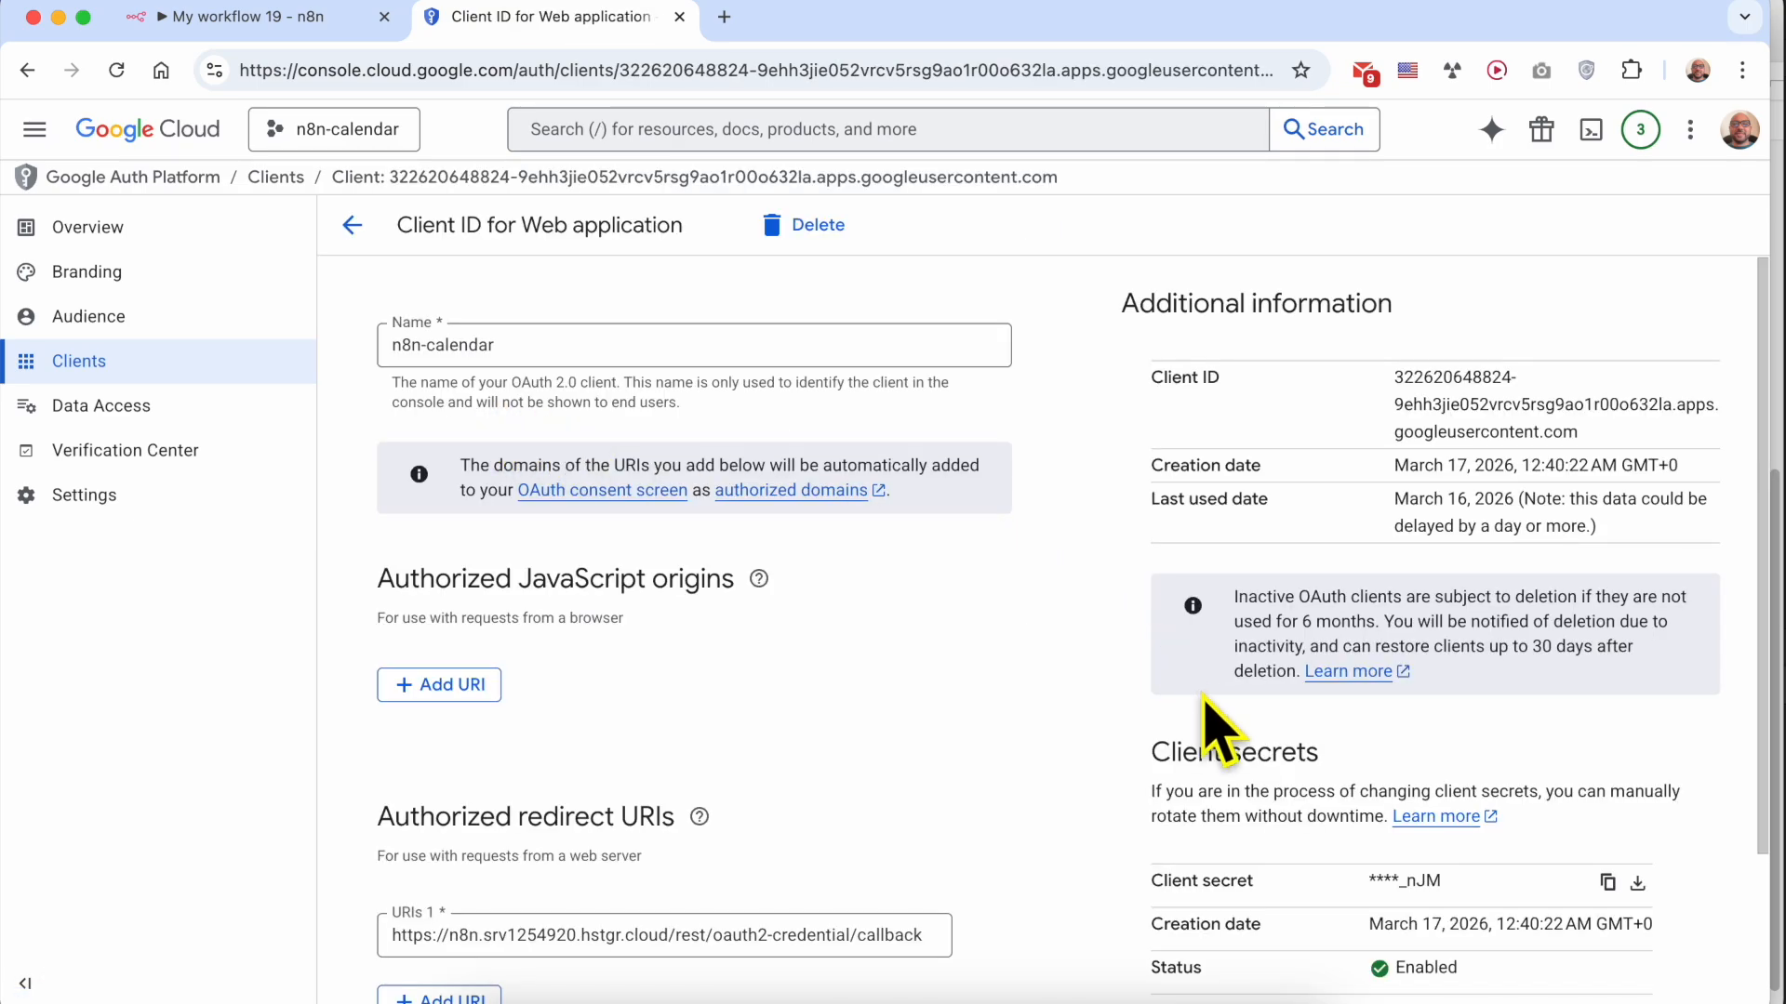
{"action": "triple_click", "coordinate": [1244, 766]}
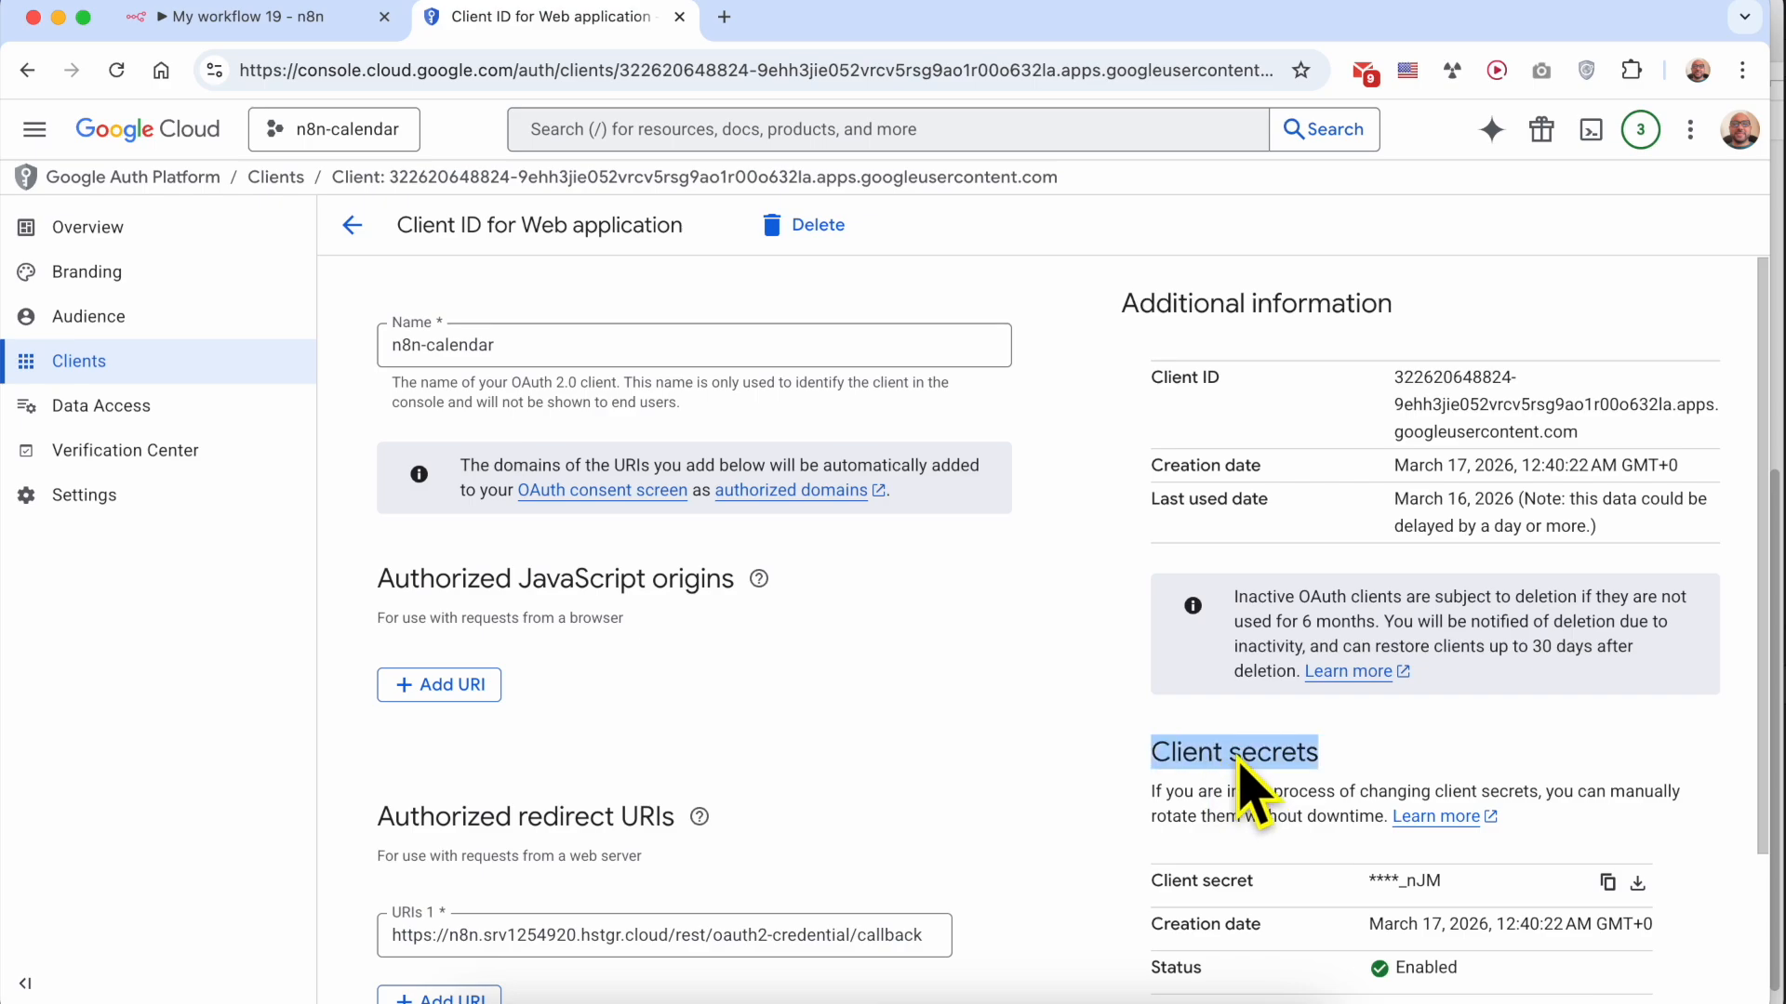
{"action": "scroll", "coordinate": [1265, 781], "scroll_direction": "down", "scroll_amount": 3}
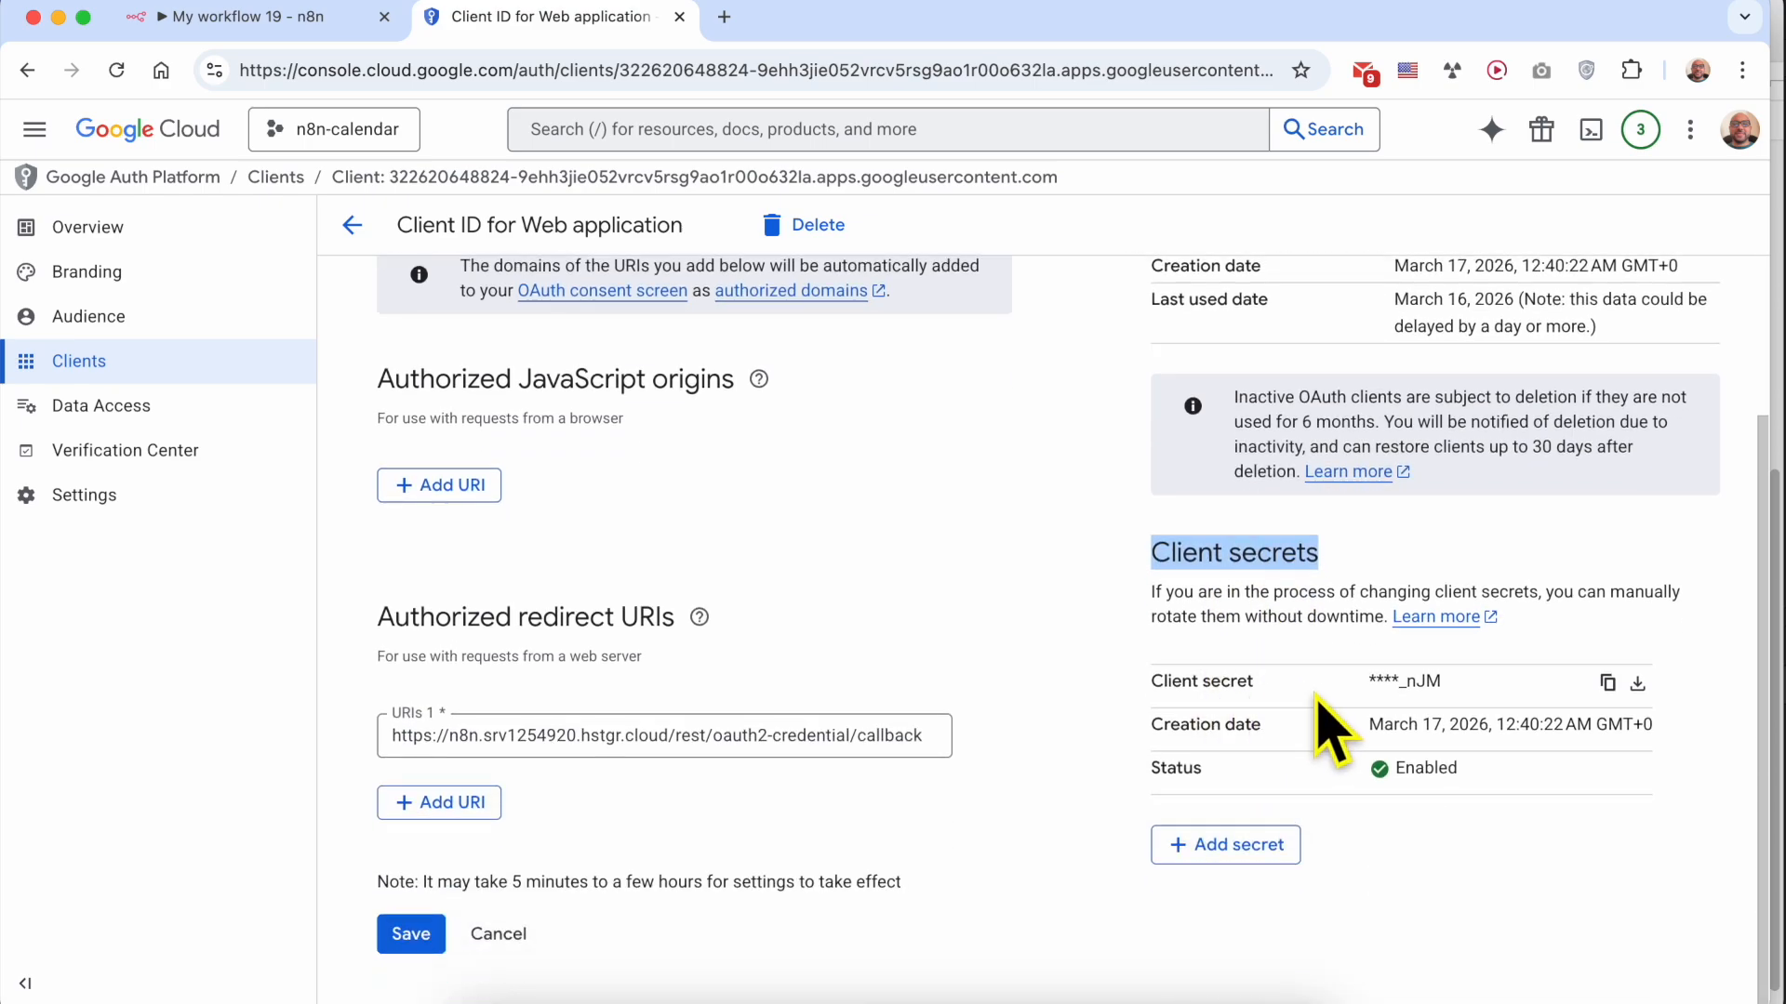
{"action": "left_click", "coordinate": [1606, 688]}
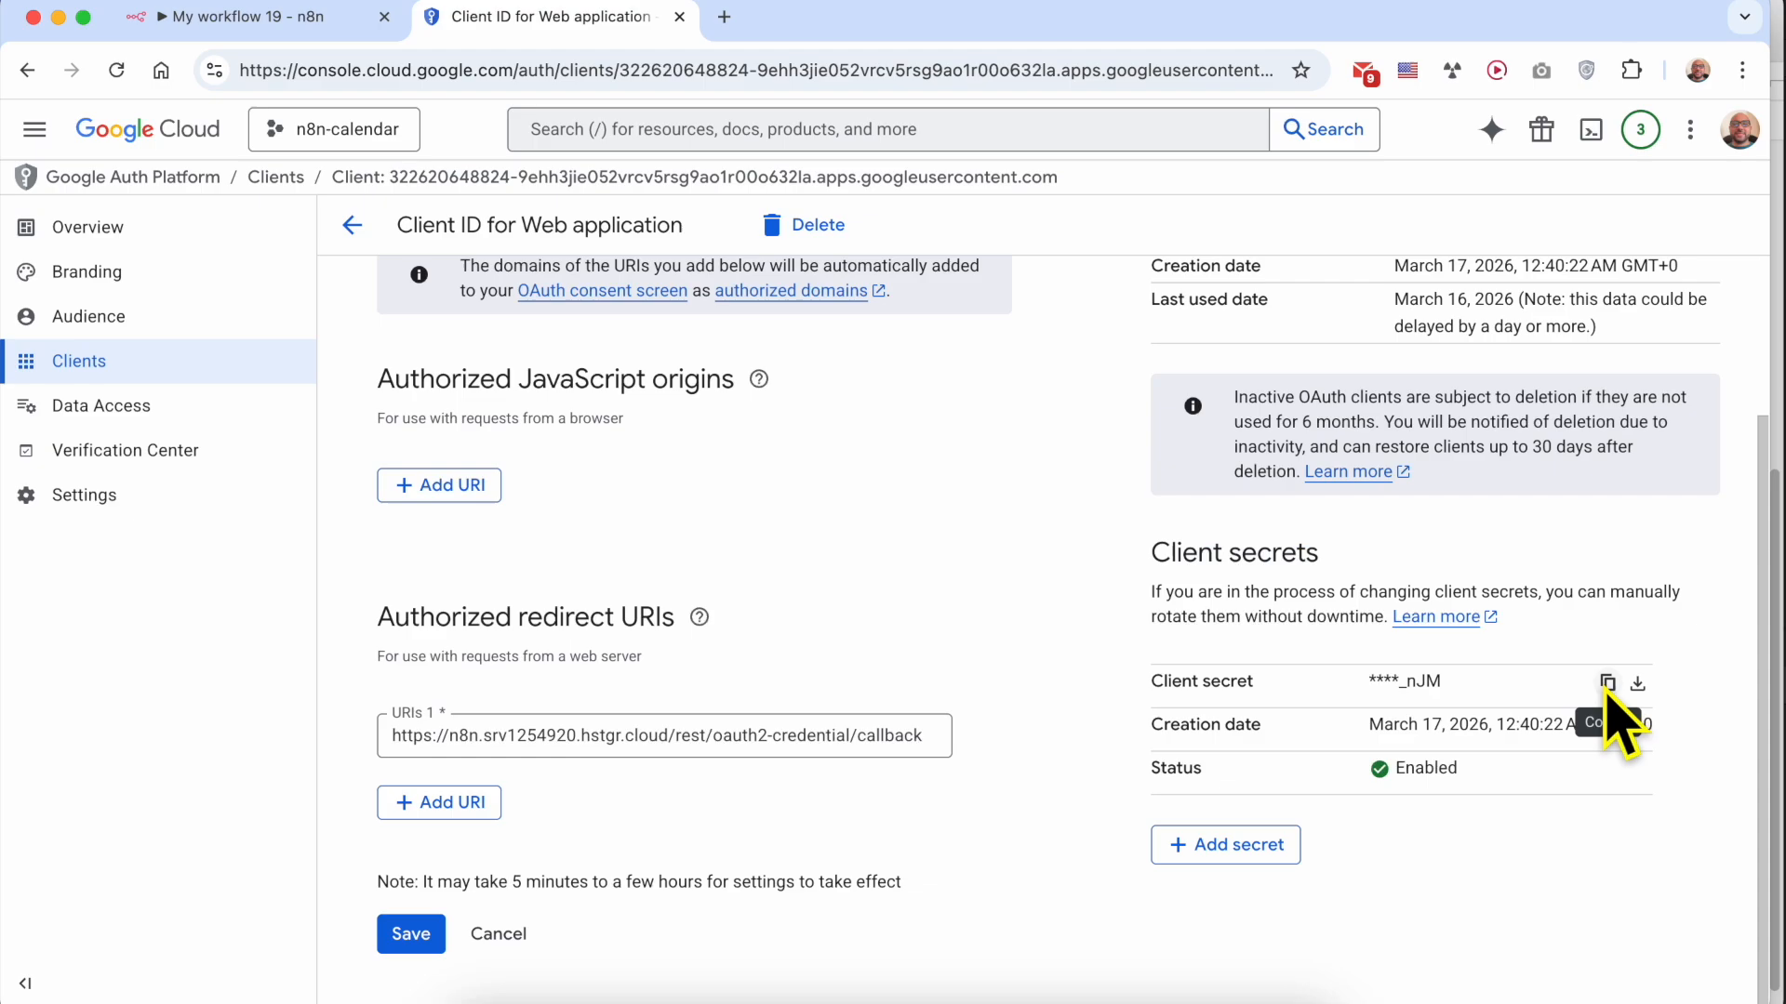
Switch to n8n and replace the Client Secret of the Google Calendar credential with the copied client secret
{"action": "left_click", "coordinate": [234, 32]}
{"action": "double_click", "coordinate": [704, 732]}
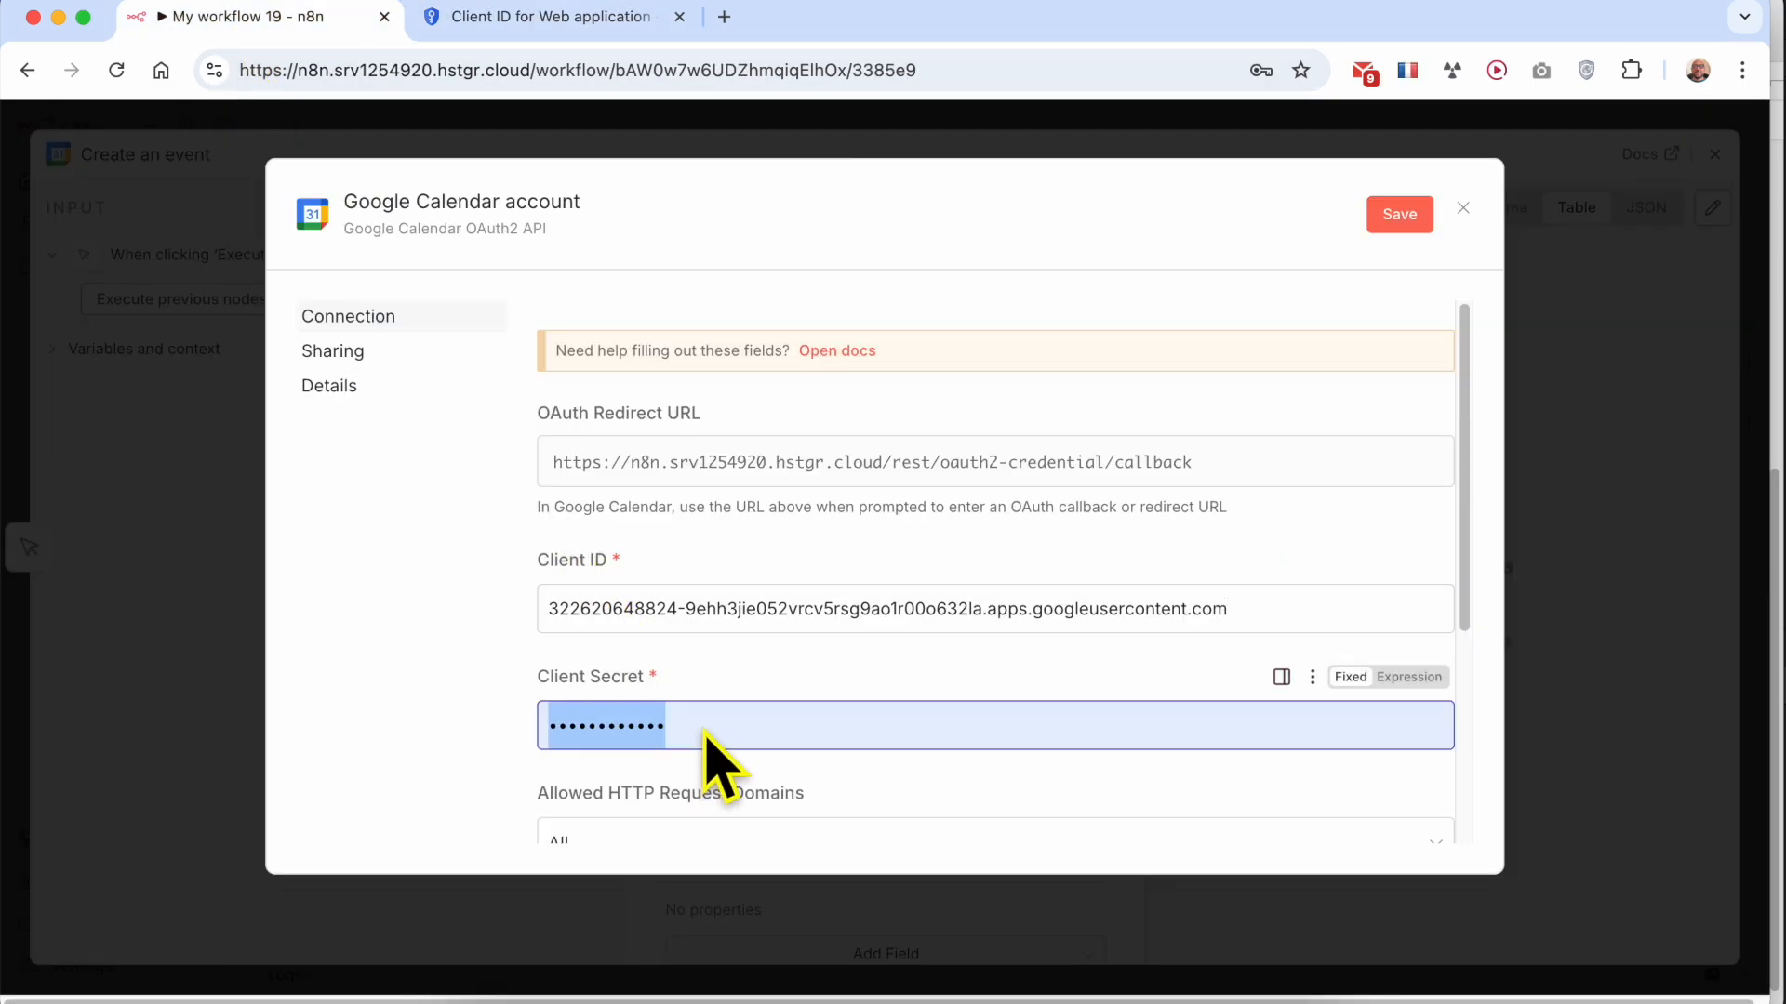
{"action": "key", "text": "BackSpace"}
{"action": "right_click", "coordinate": [711, 721]}
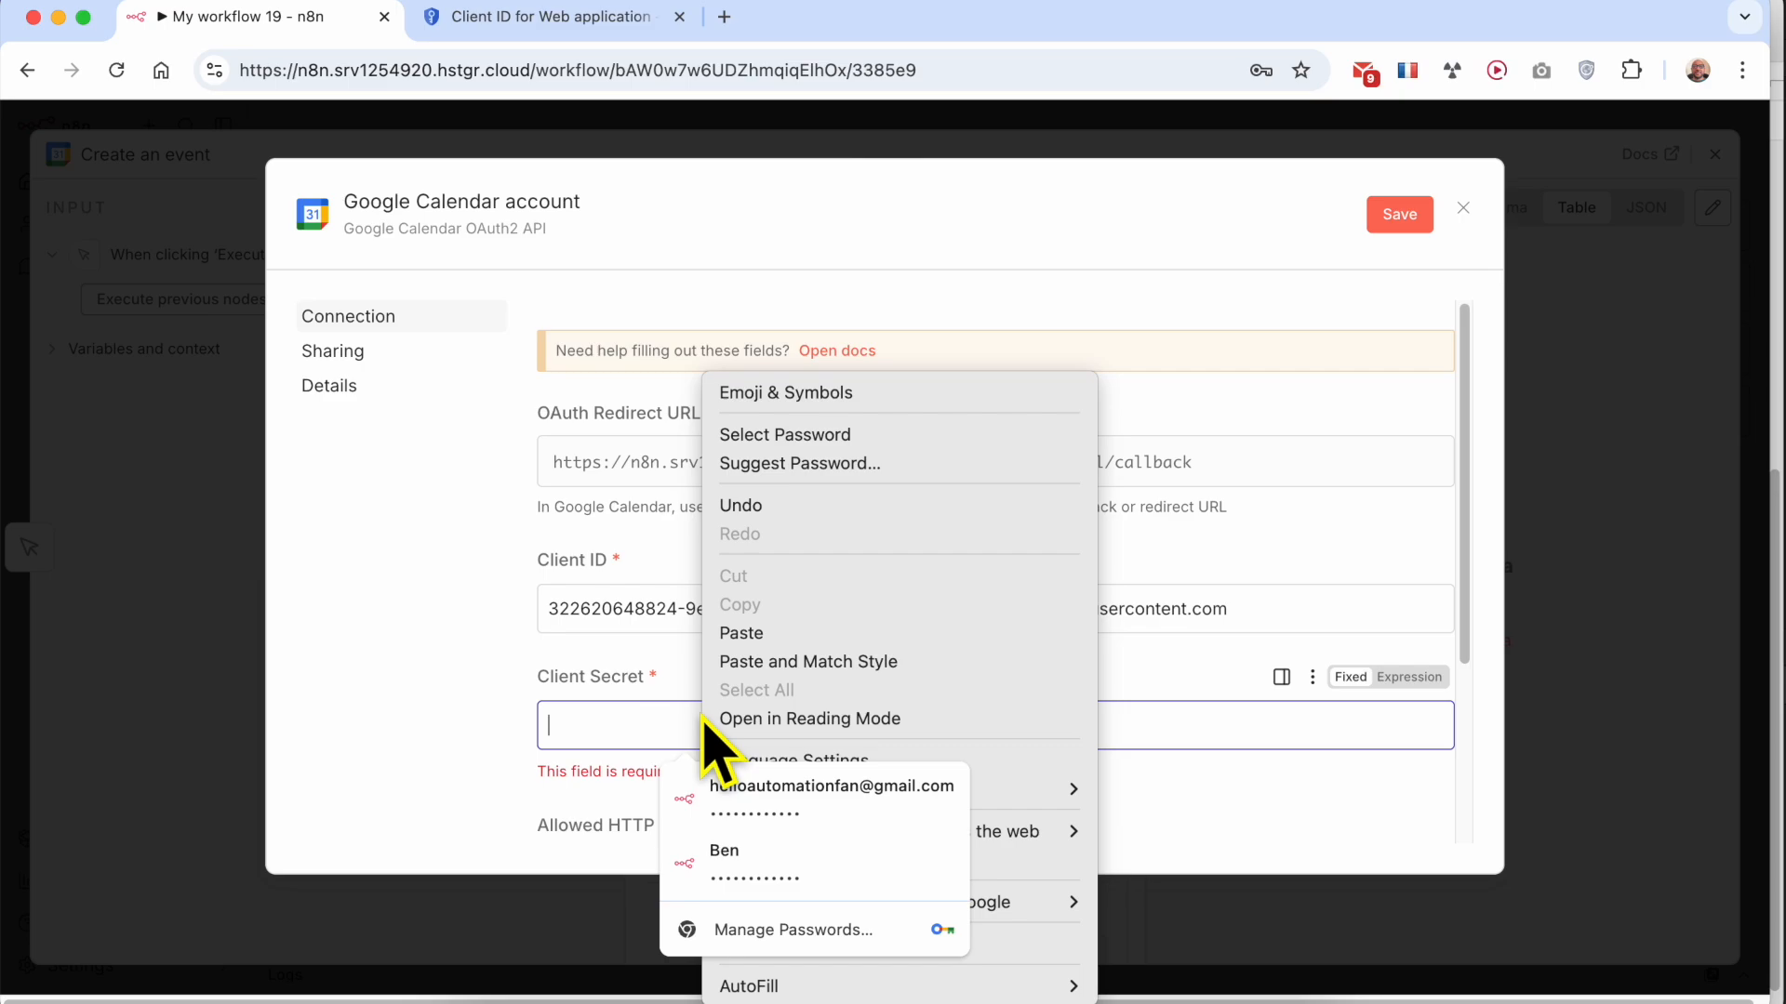
{"action": "left_click", "coordinate": [712, 643]}
{"action": "key", "text": "super+v"}
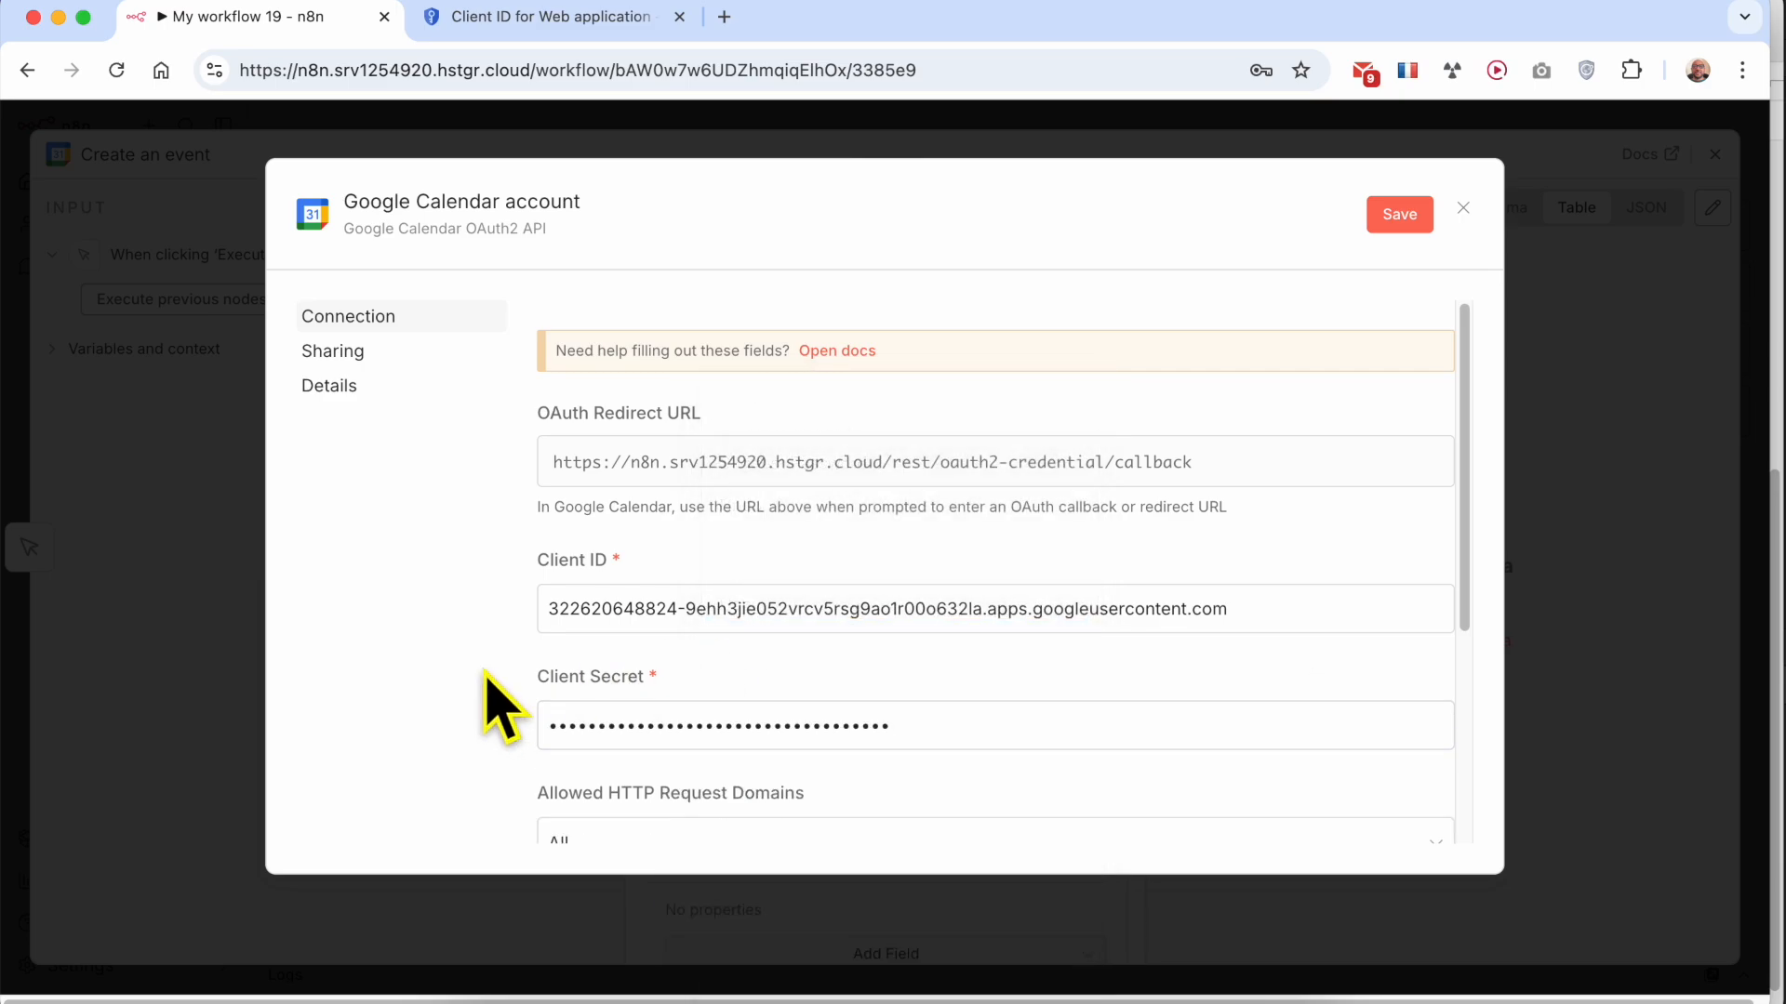
Switch to Google Cloud and publish the n8n-calendar app to production from its Audience settings
{"action": "scroll", "coordinate": [714, 681], "scroll_direction": "down", "scroll_amount": 5}
{"action": "scroll", "coordinate": [713, 682], "scroll_direction": "up", "scroll_amount": 5}
{"action": "scroll", "coordinate": [744, 670], "scroll_direction": "down", "scroll_amount": 5}
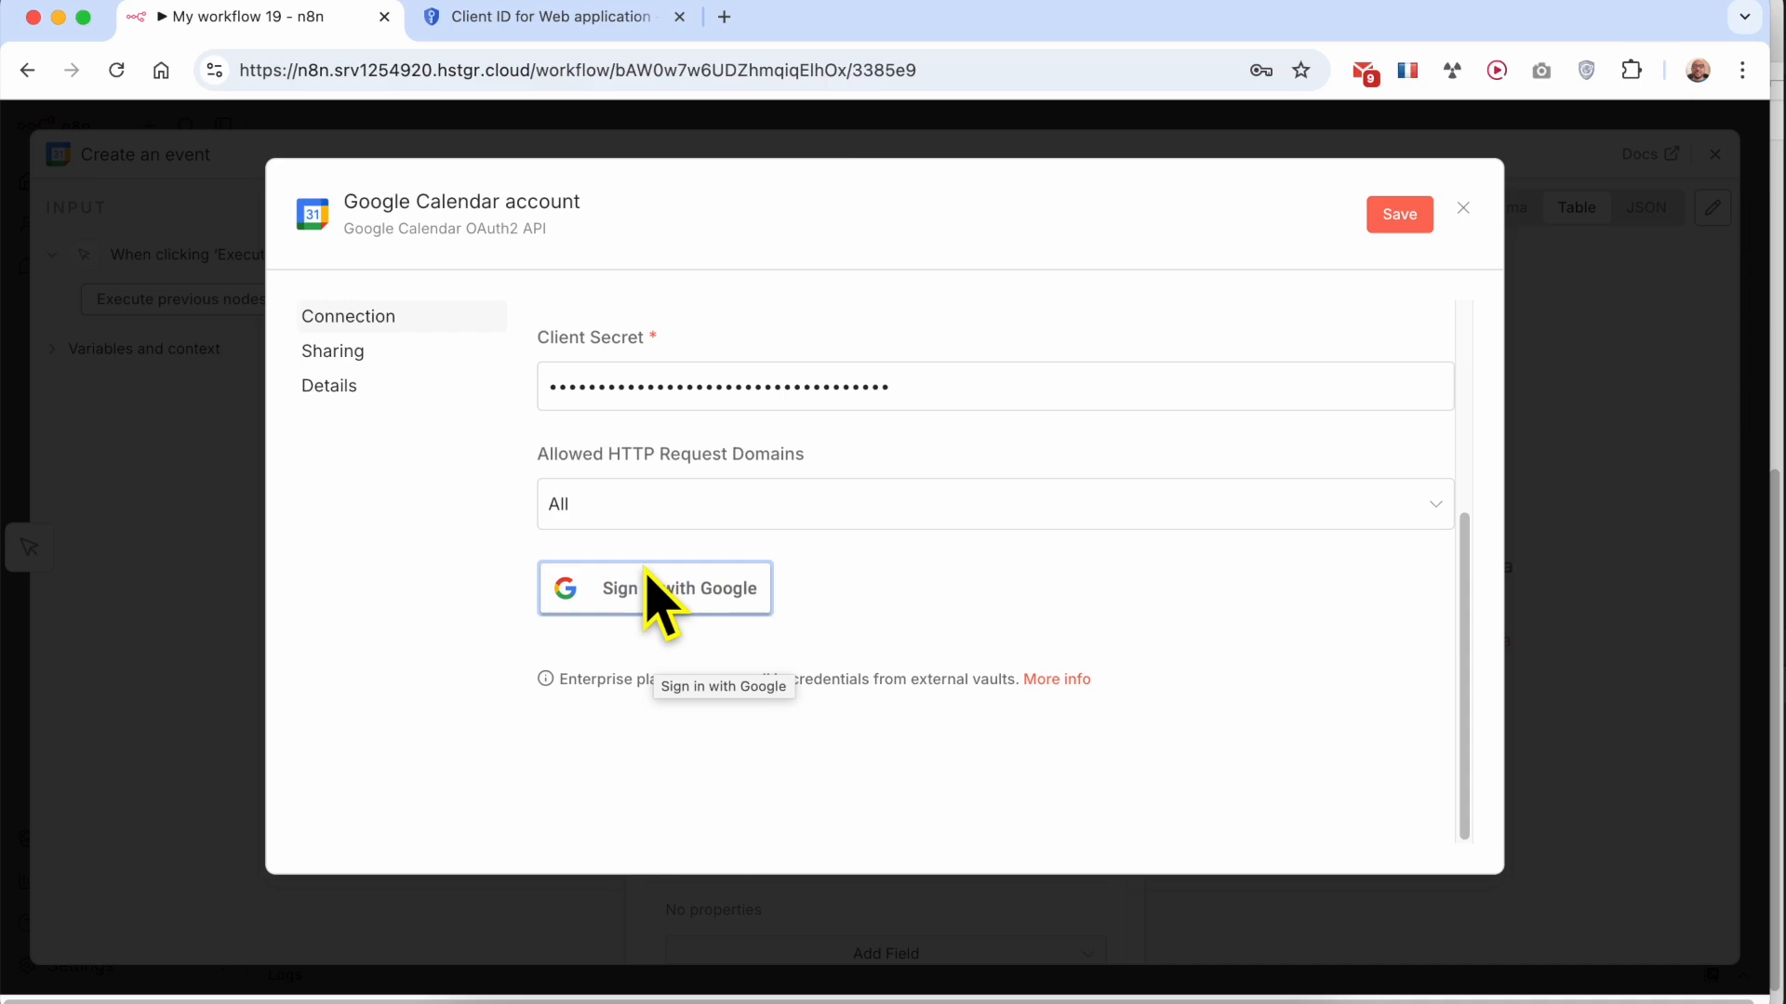
{"action": "left_click", "coordinate": [551, 26]}
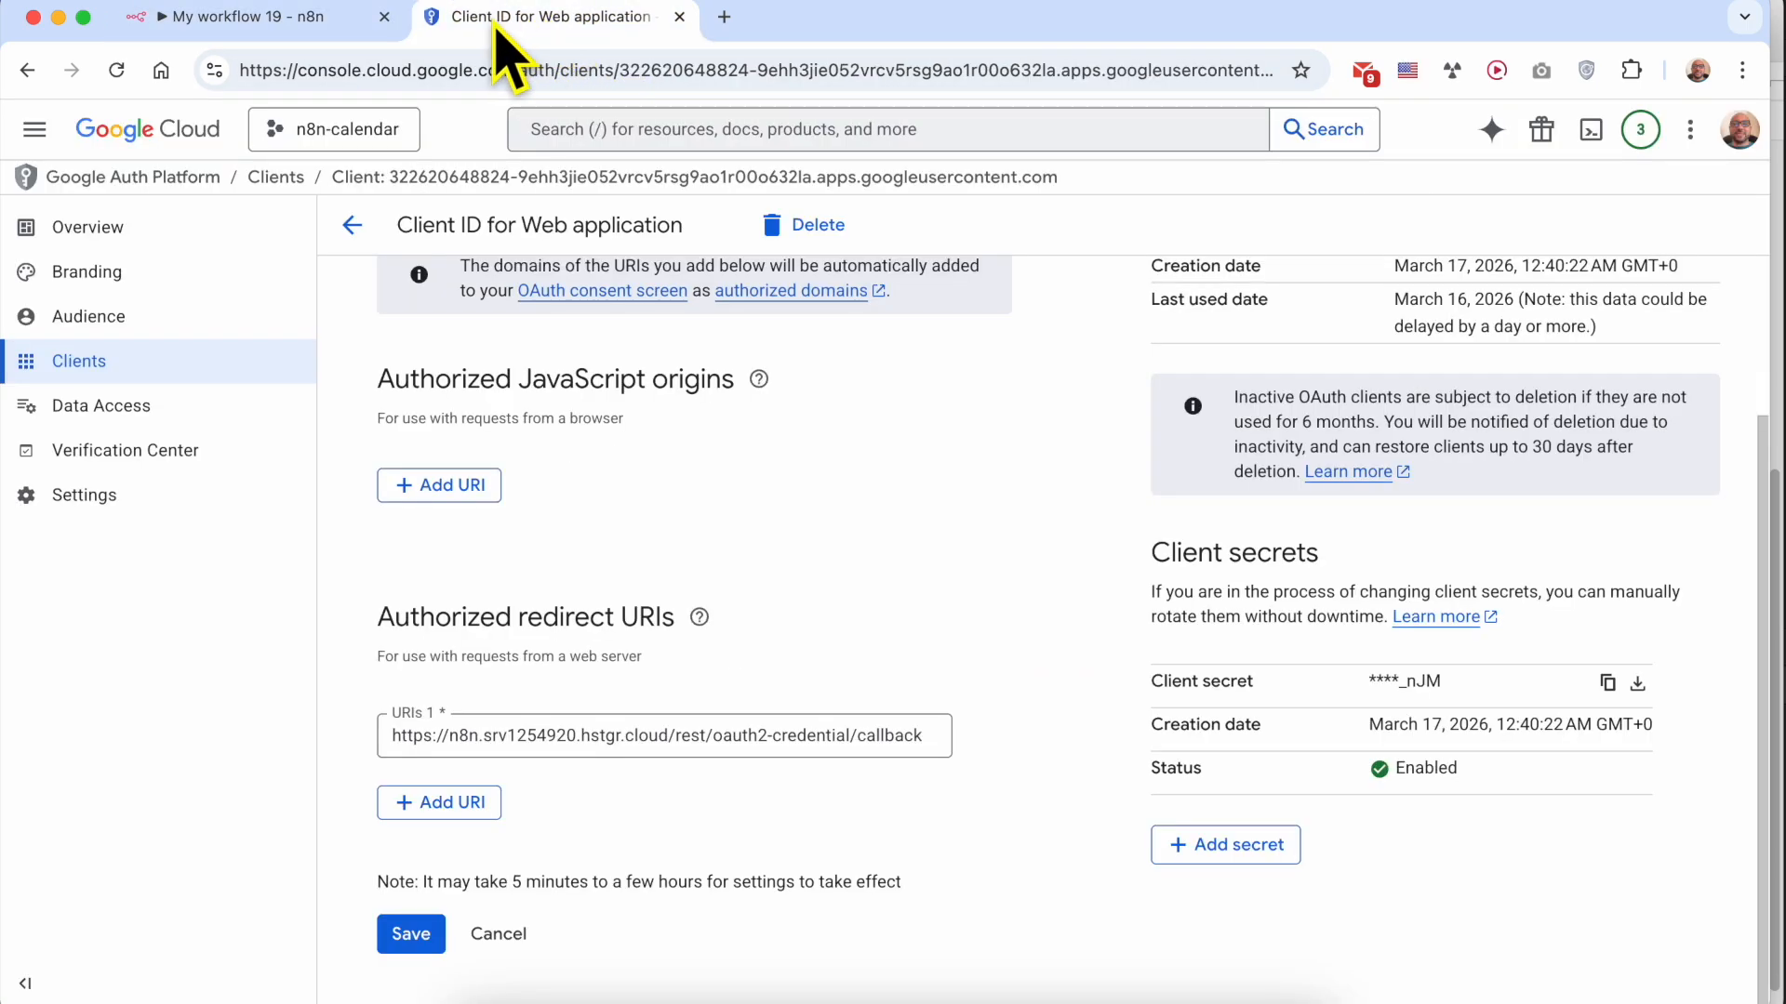
{"action": "left_click", "coordinate": [117, 318]}
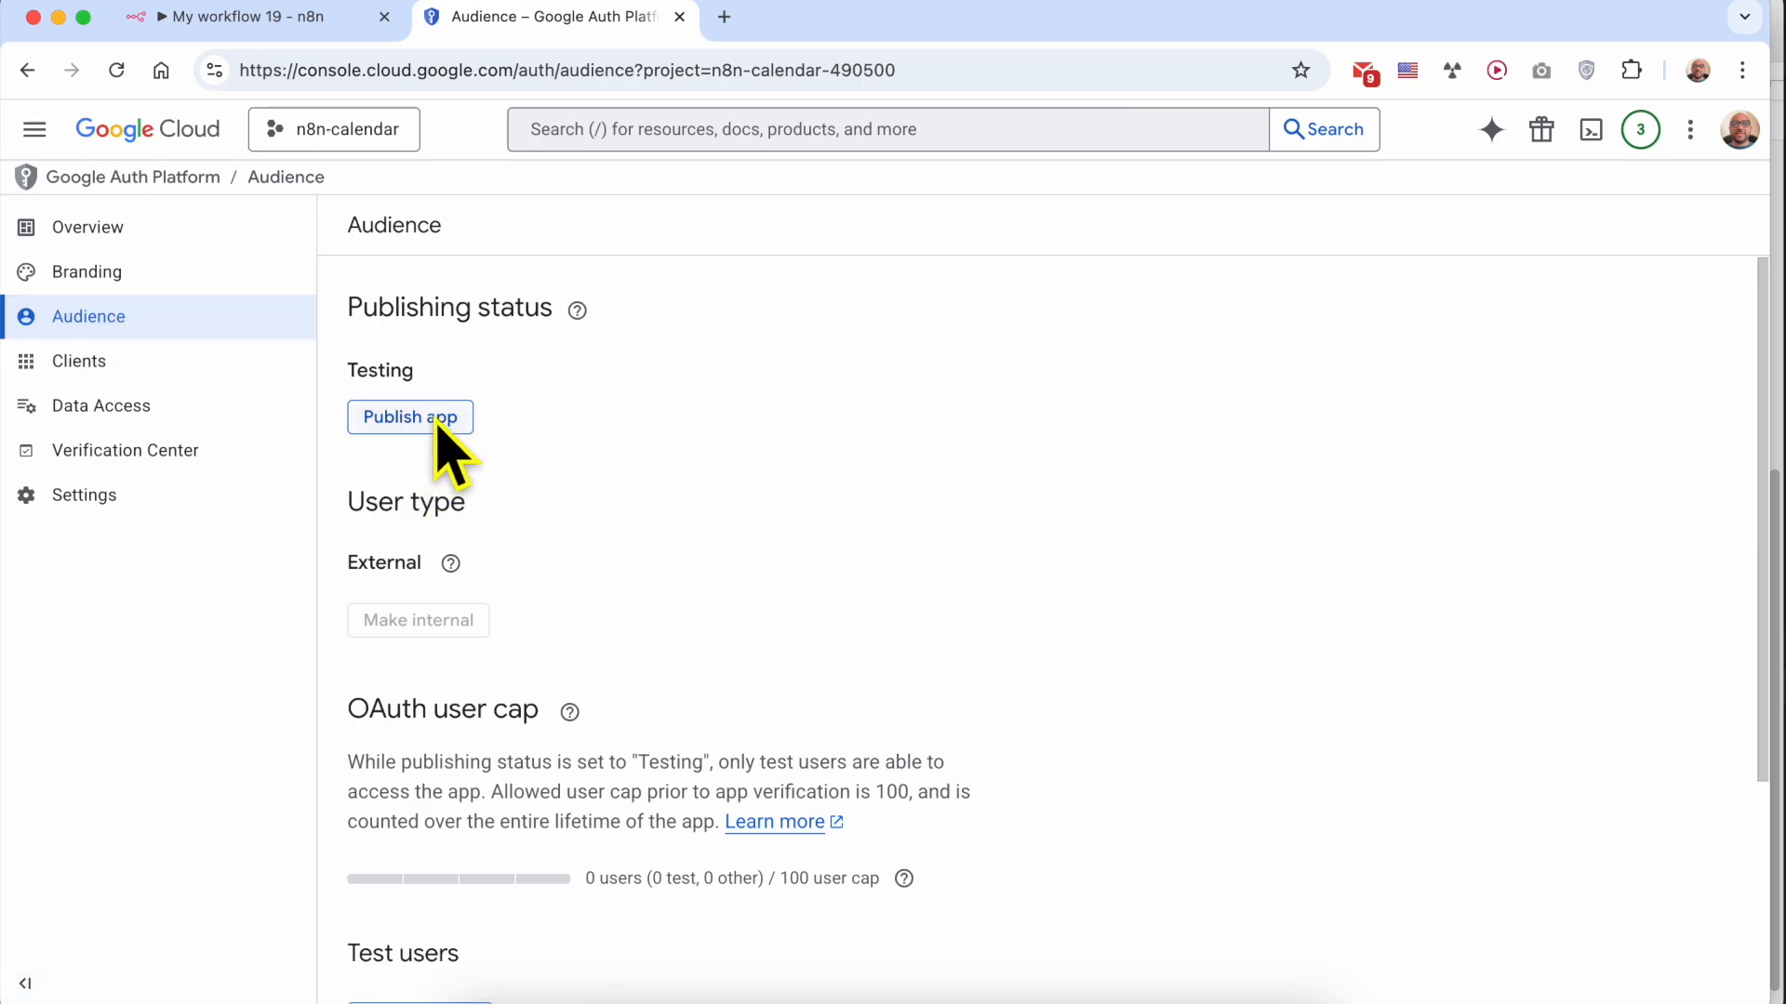
{"action": "left_click", "coordinate": [428, 424]}
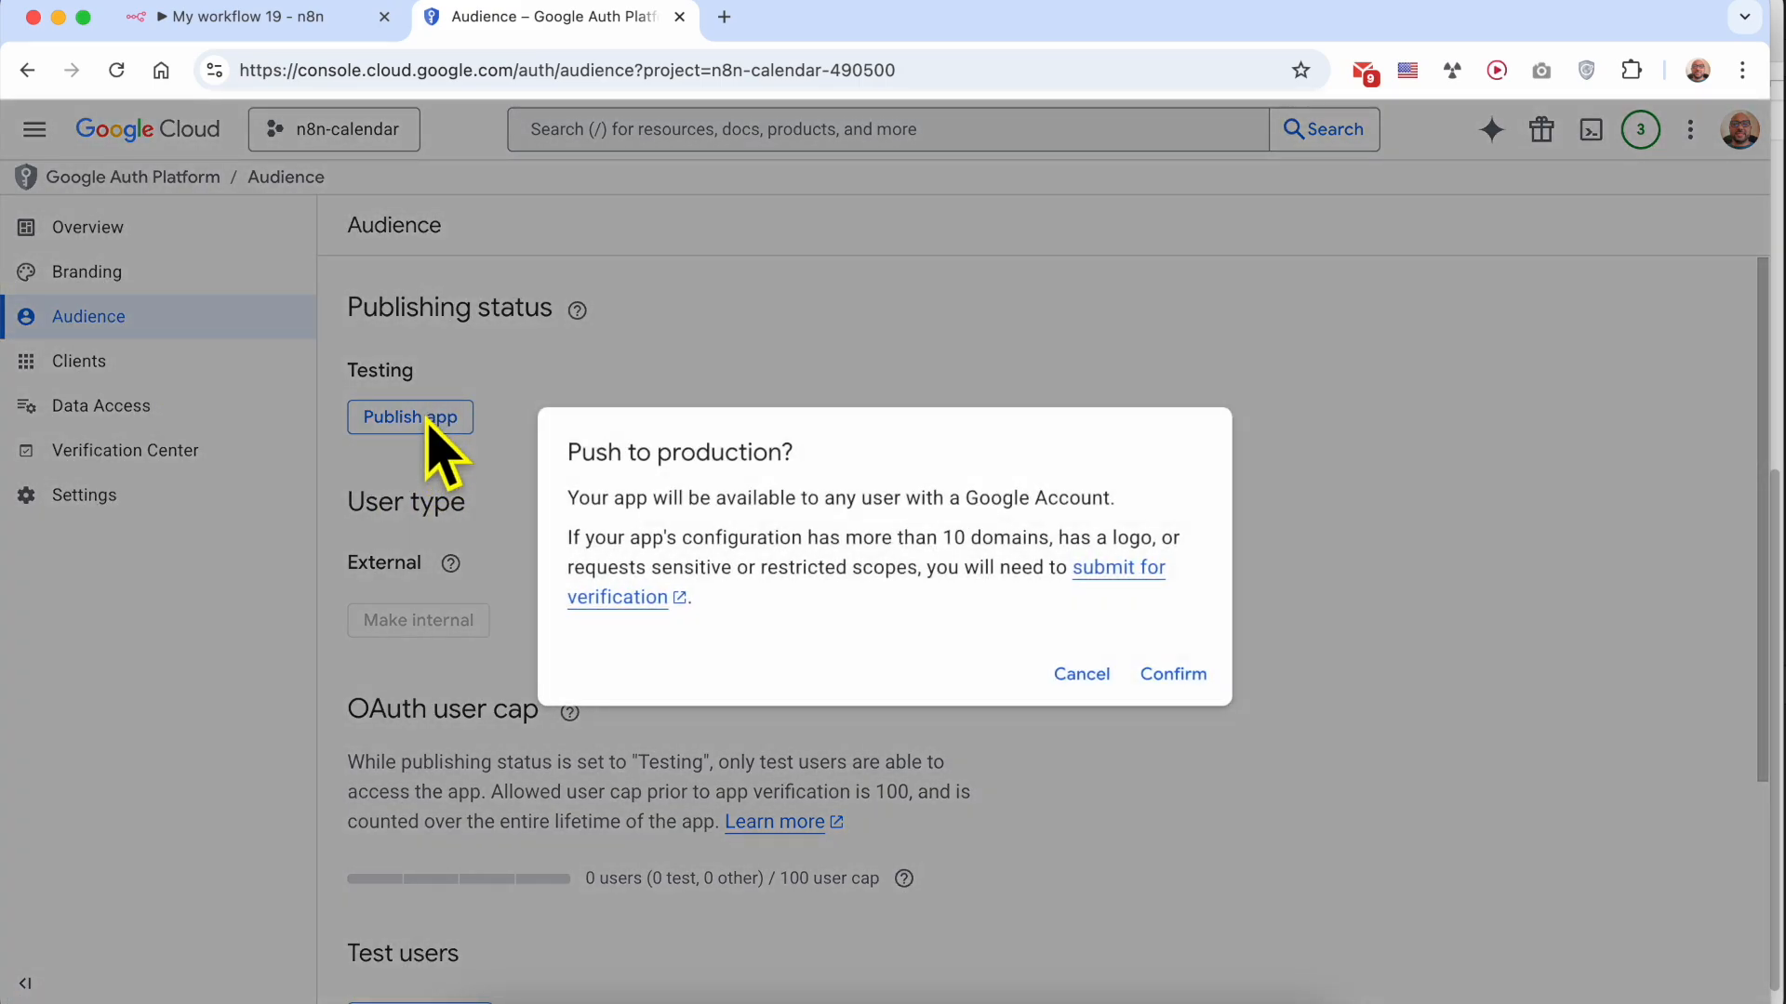
{"action": "left_click_drag", "start_coordinate": [565, 453], "coordinate": [875, 474]}
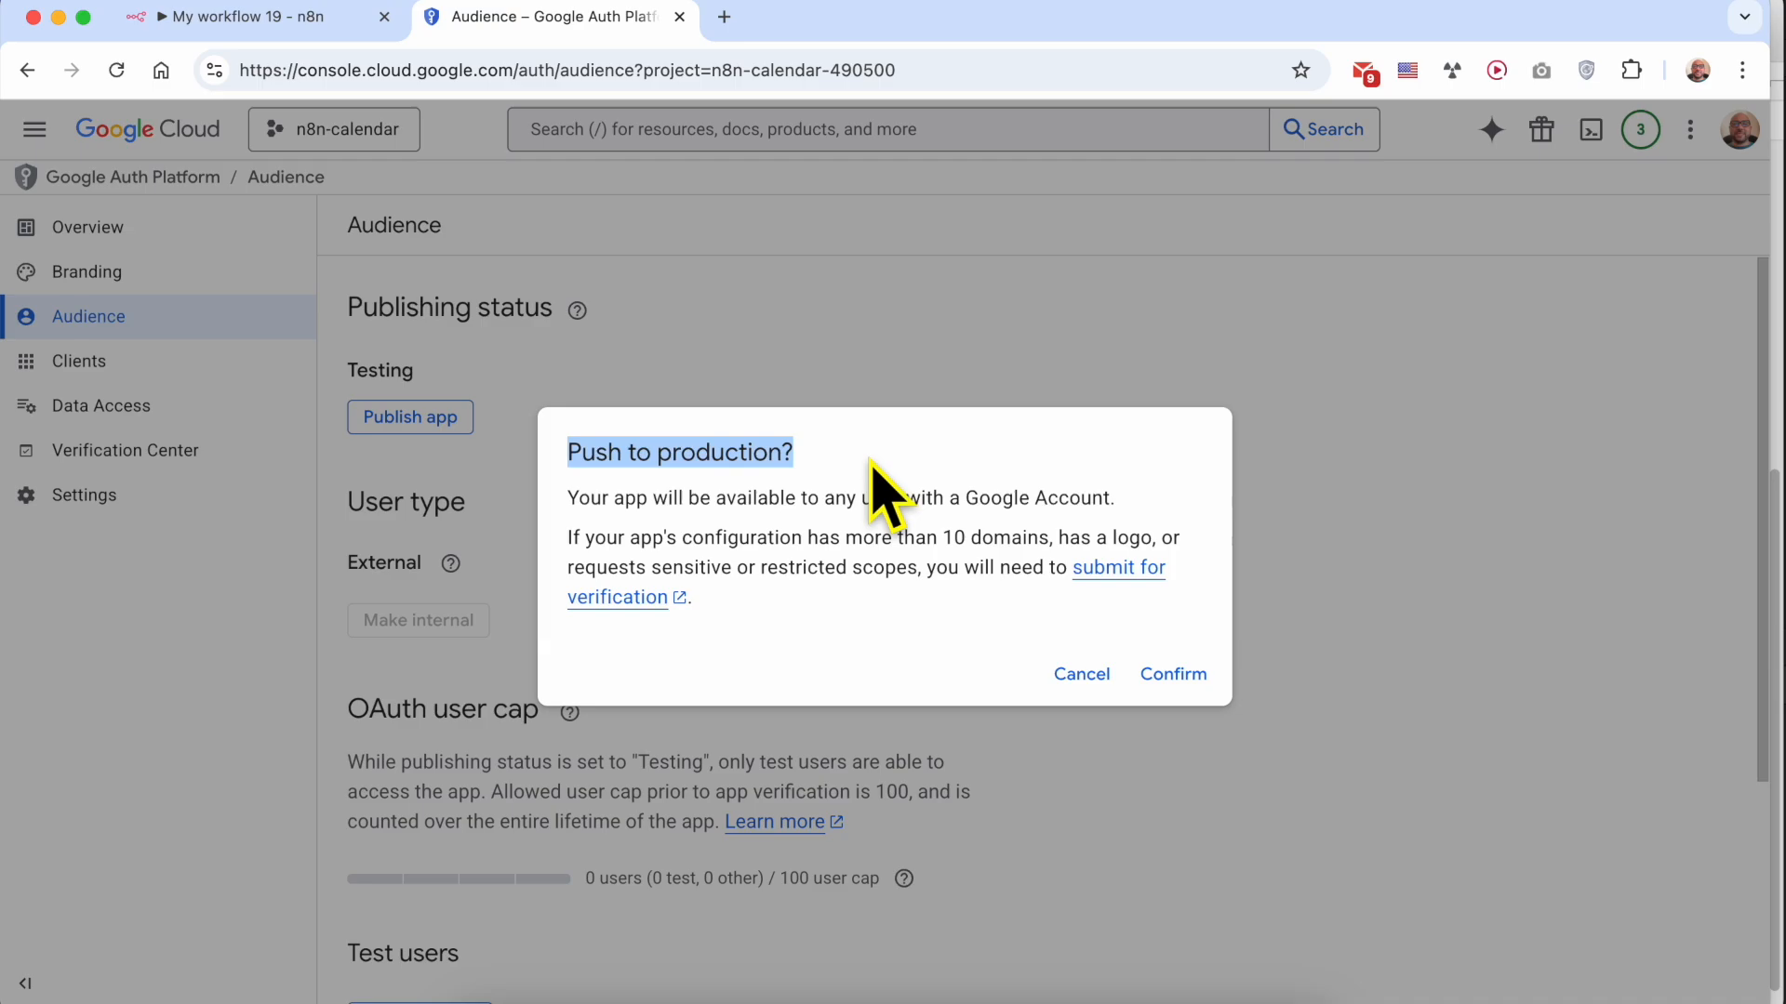
{"action": "left_click", "coordinate": [1173, 677]}
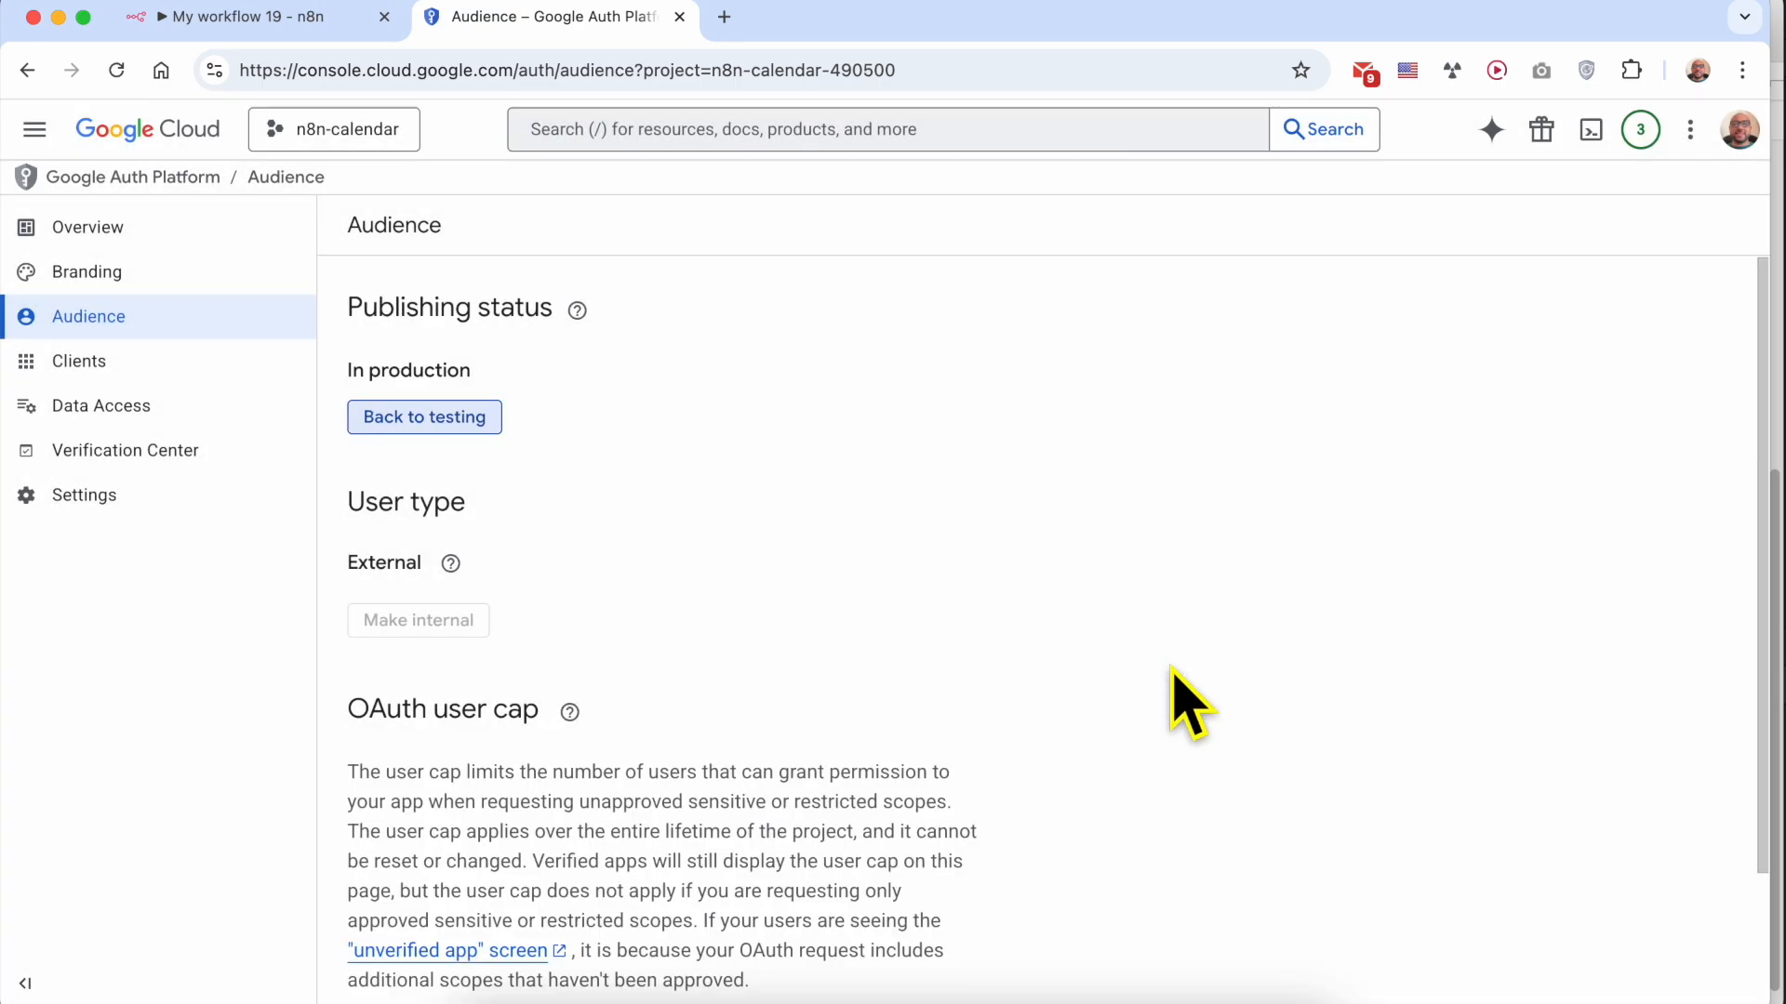
Return to n8n and start the credential's Google sign-in with the account that owns the Google Cloud project
{"action": "left_click", "coordinate": [311, 28]}
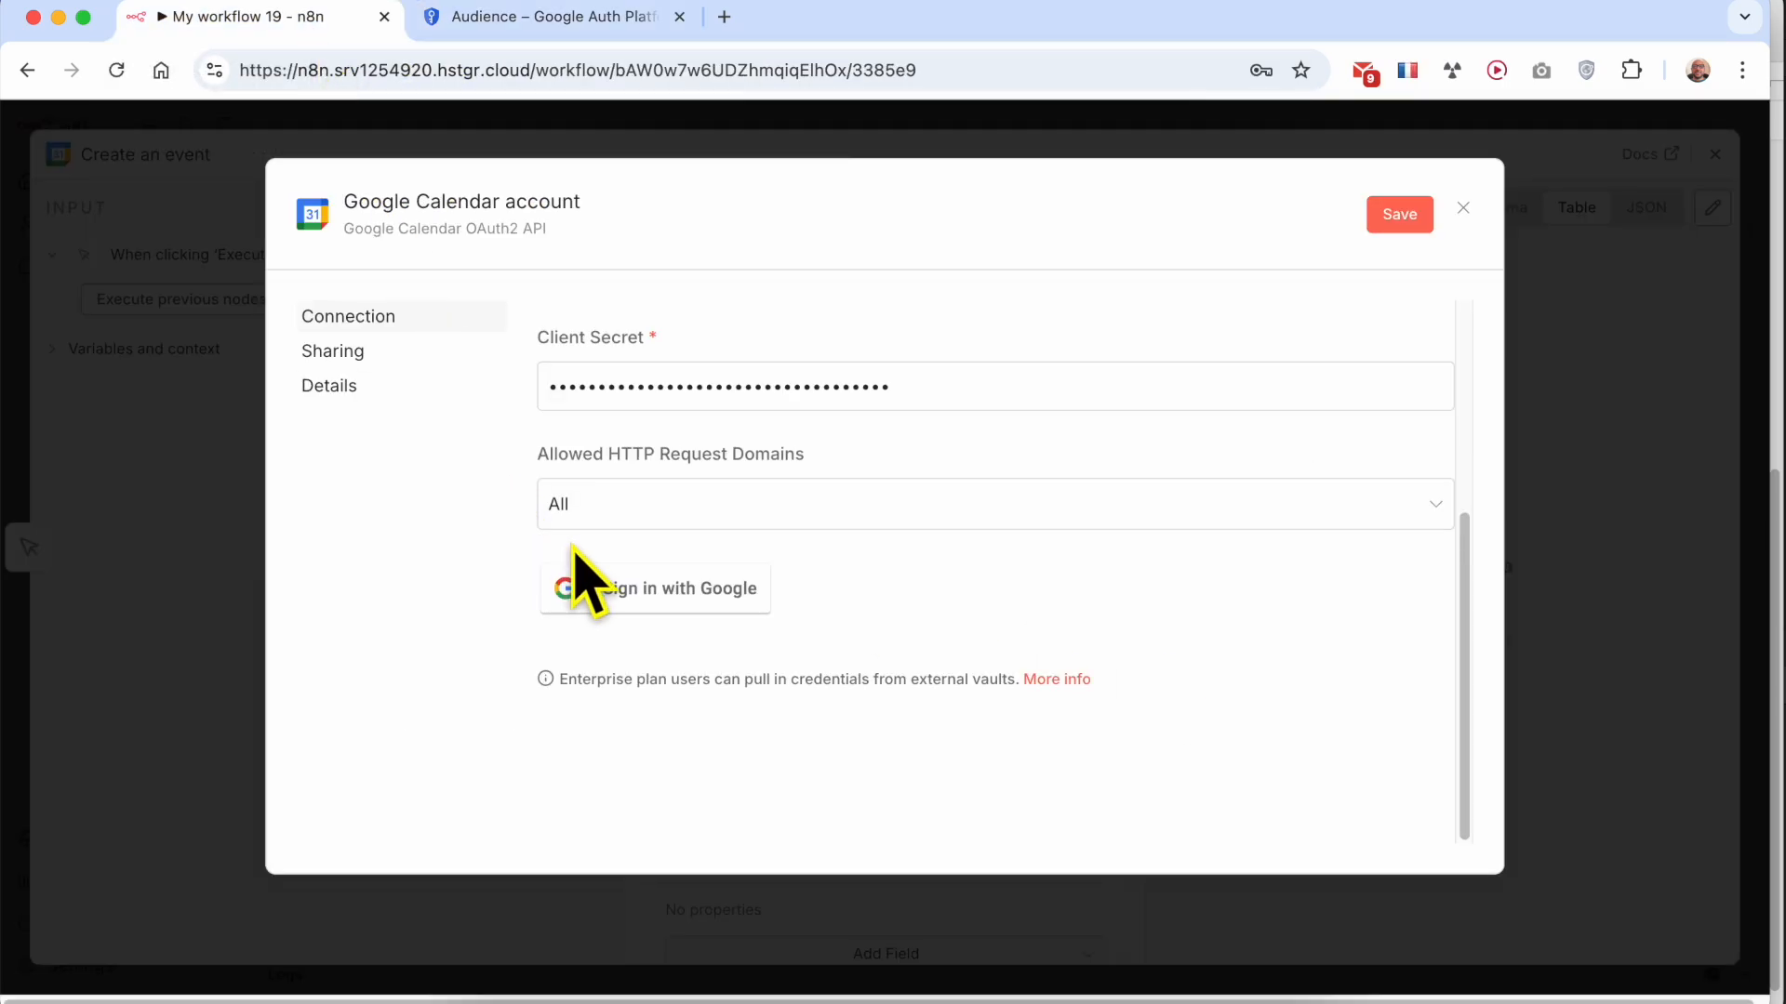
{"action": "left_click", "coordinate": [695, 603]}
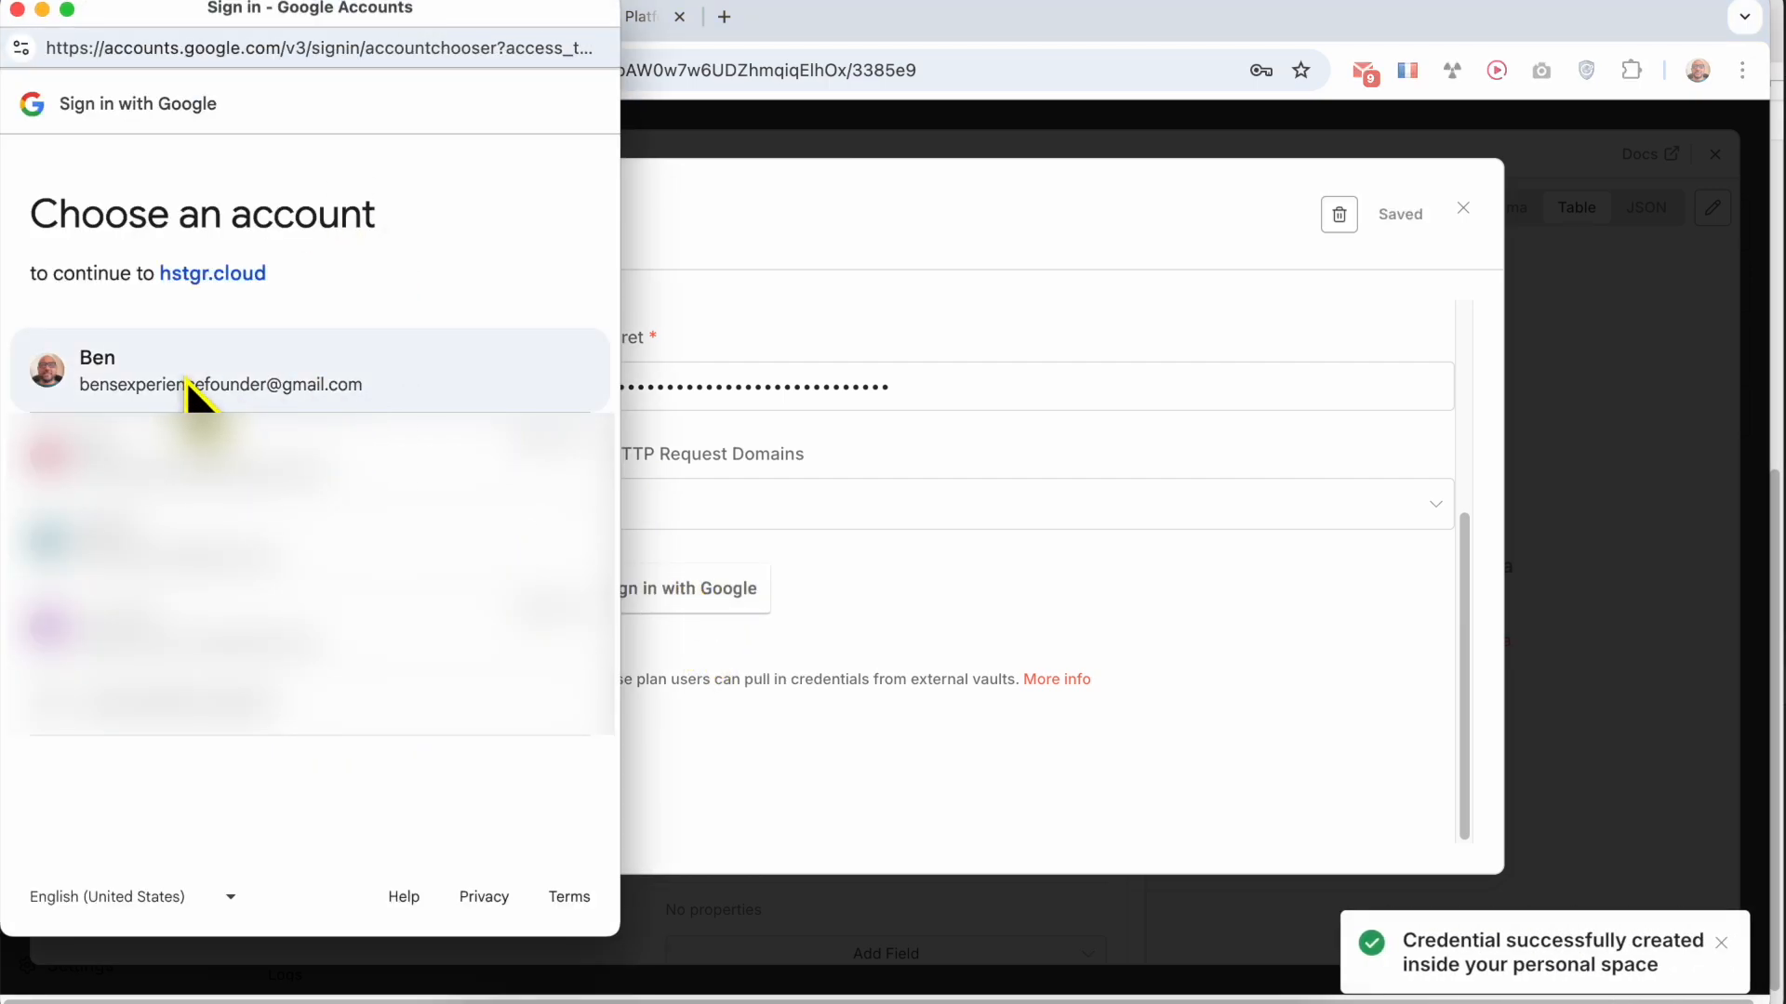
{"action": "left_click", "coordinate": [296, 376]}
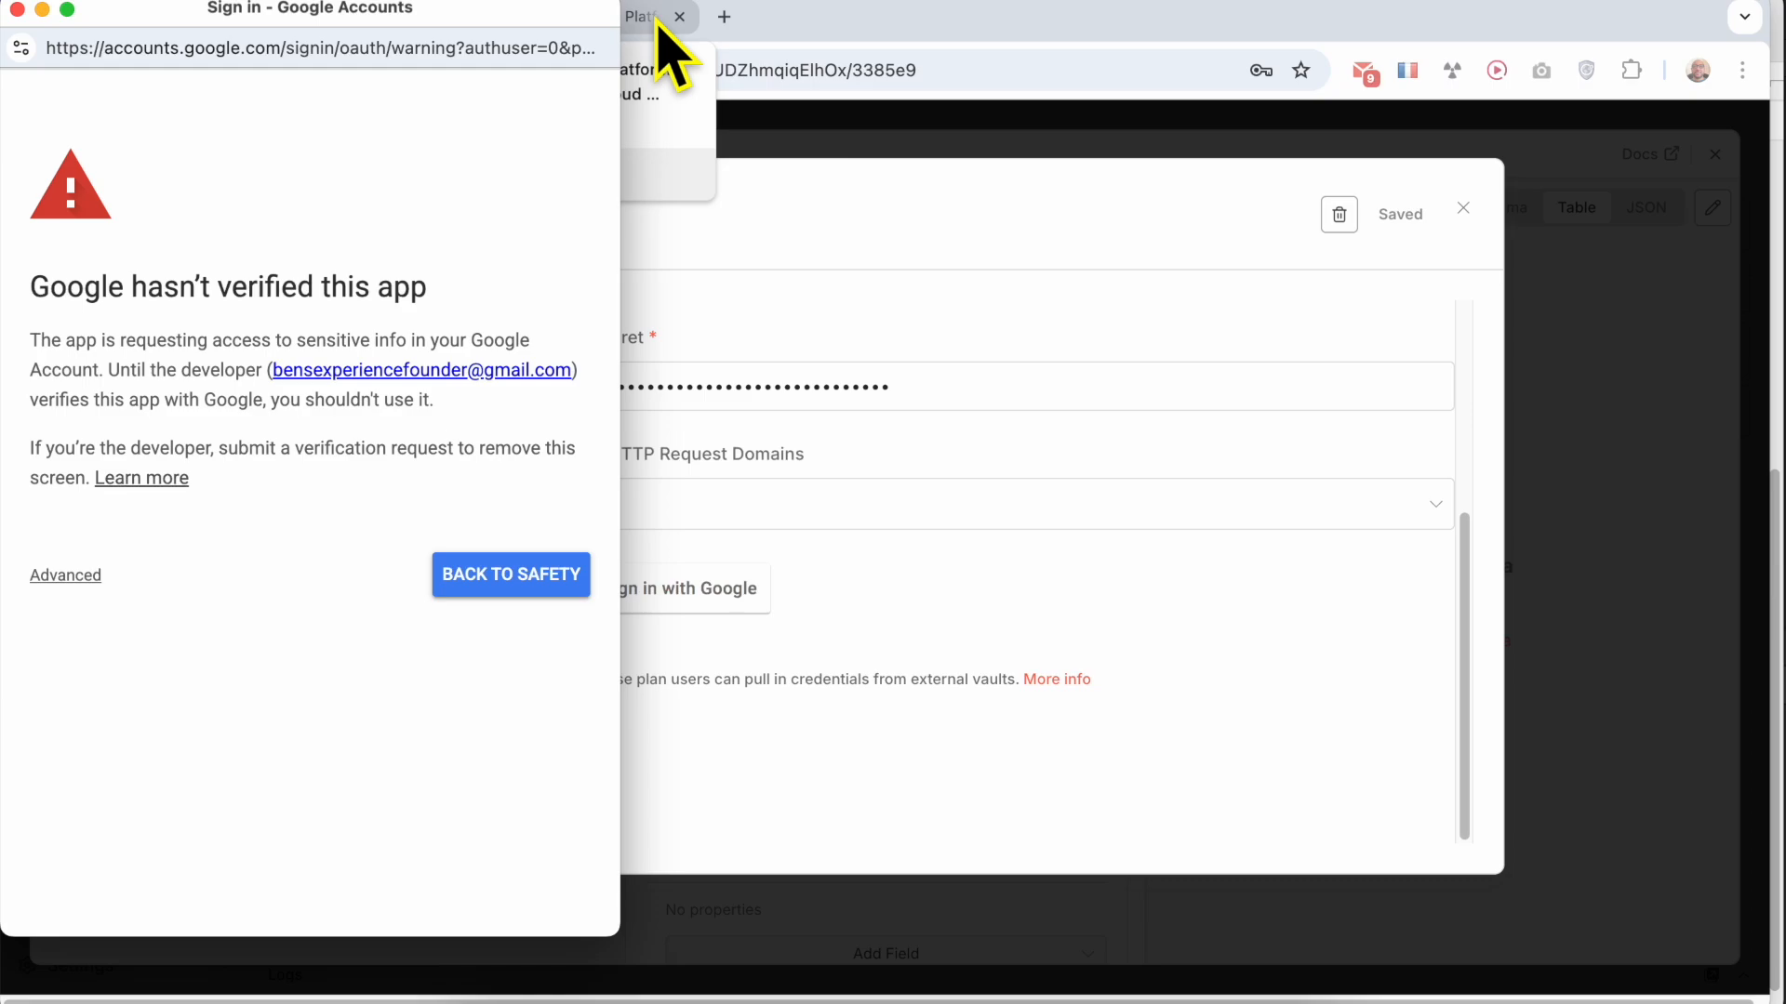
Proceed past the unverified app warning to hstgr.cloud and grant it the selected Google Calendar permissions
{"action": "triple_click", "coordinate": [163, 307]}
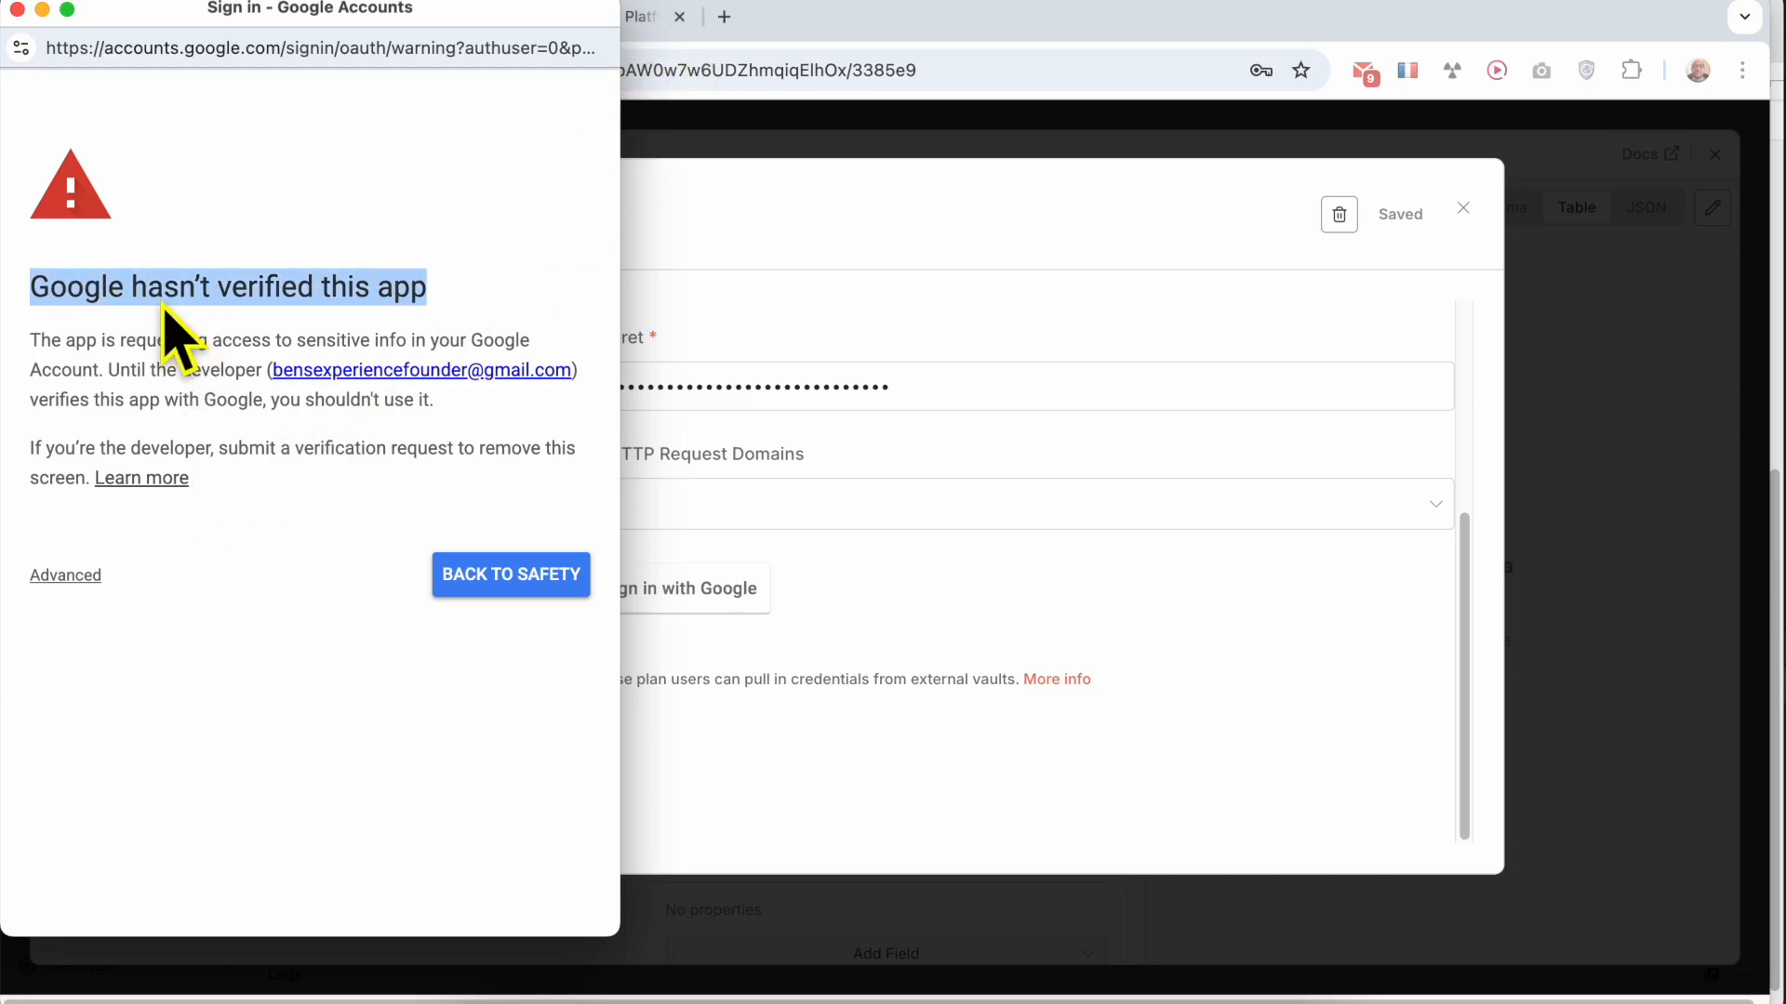
{"action": "left_click", "coordinate": [78, 582]}
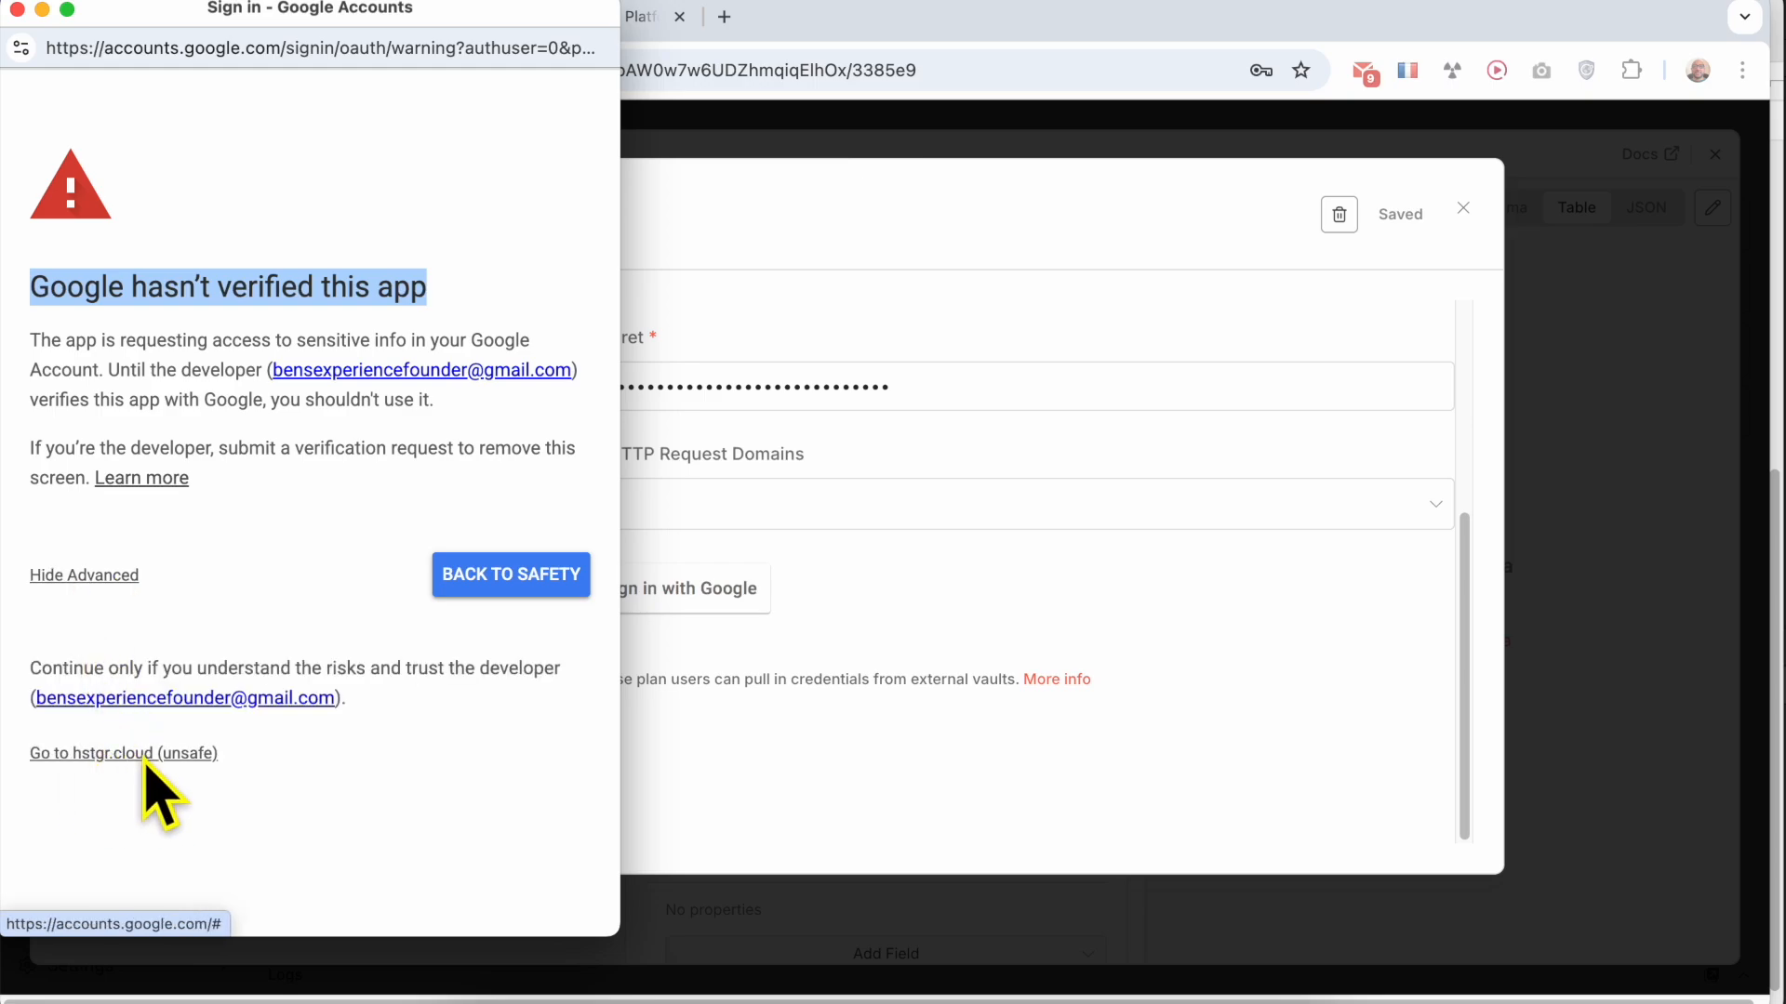
{"action": "left_click", "coordinate": [181, 755]}
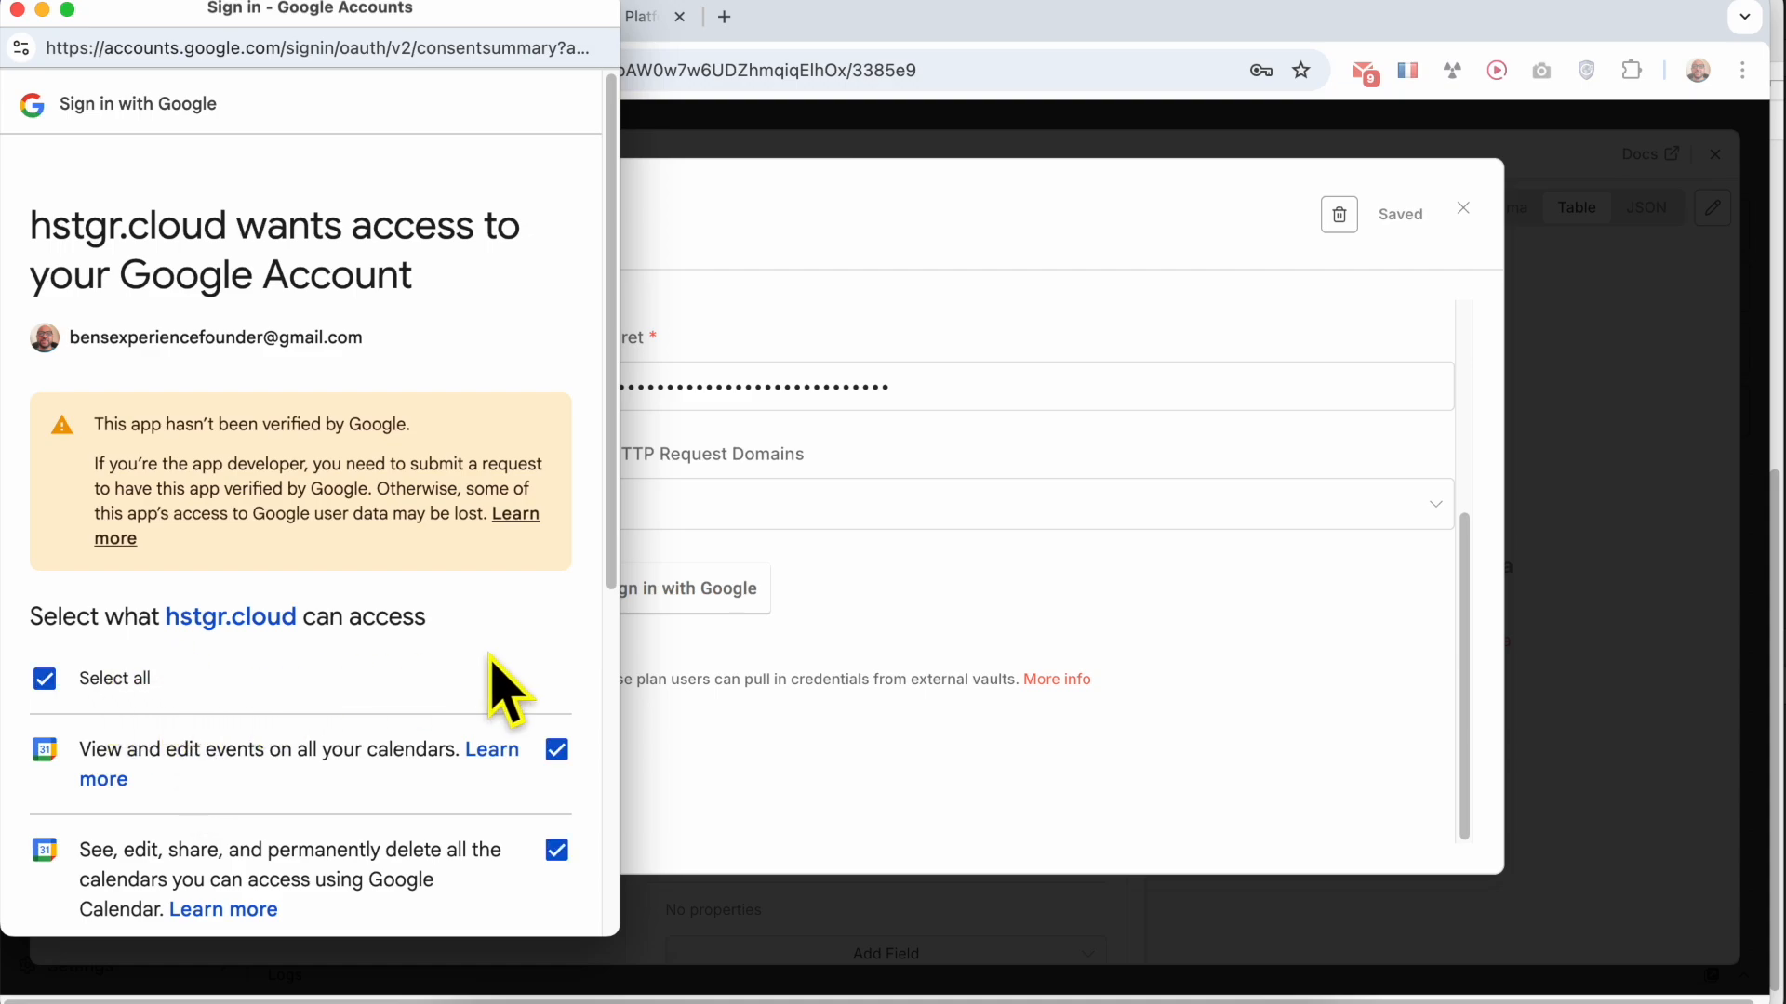
{"action": "scroll", "coordinate": [503, 558], "scroll_direction": "down", "scroll_amount": 6}
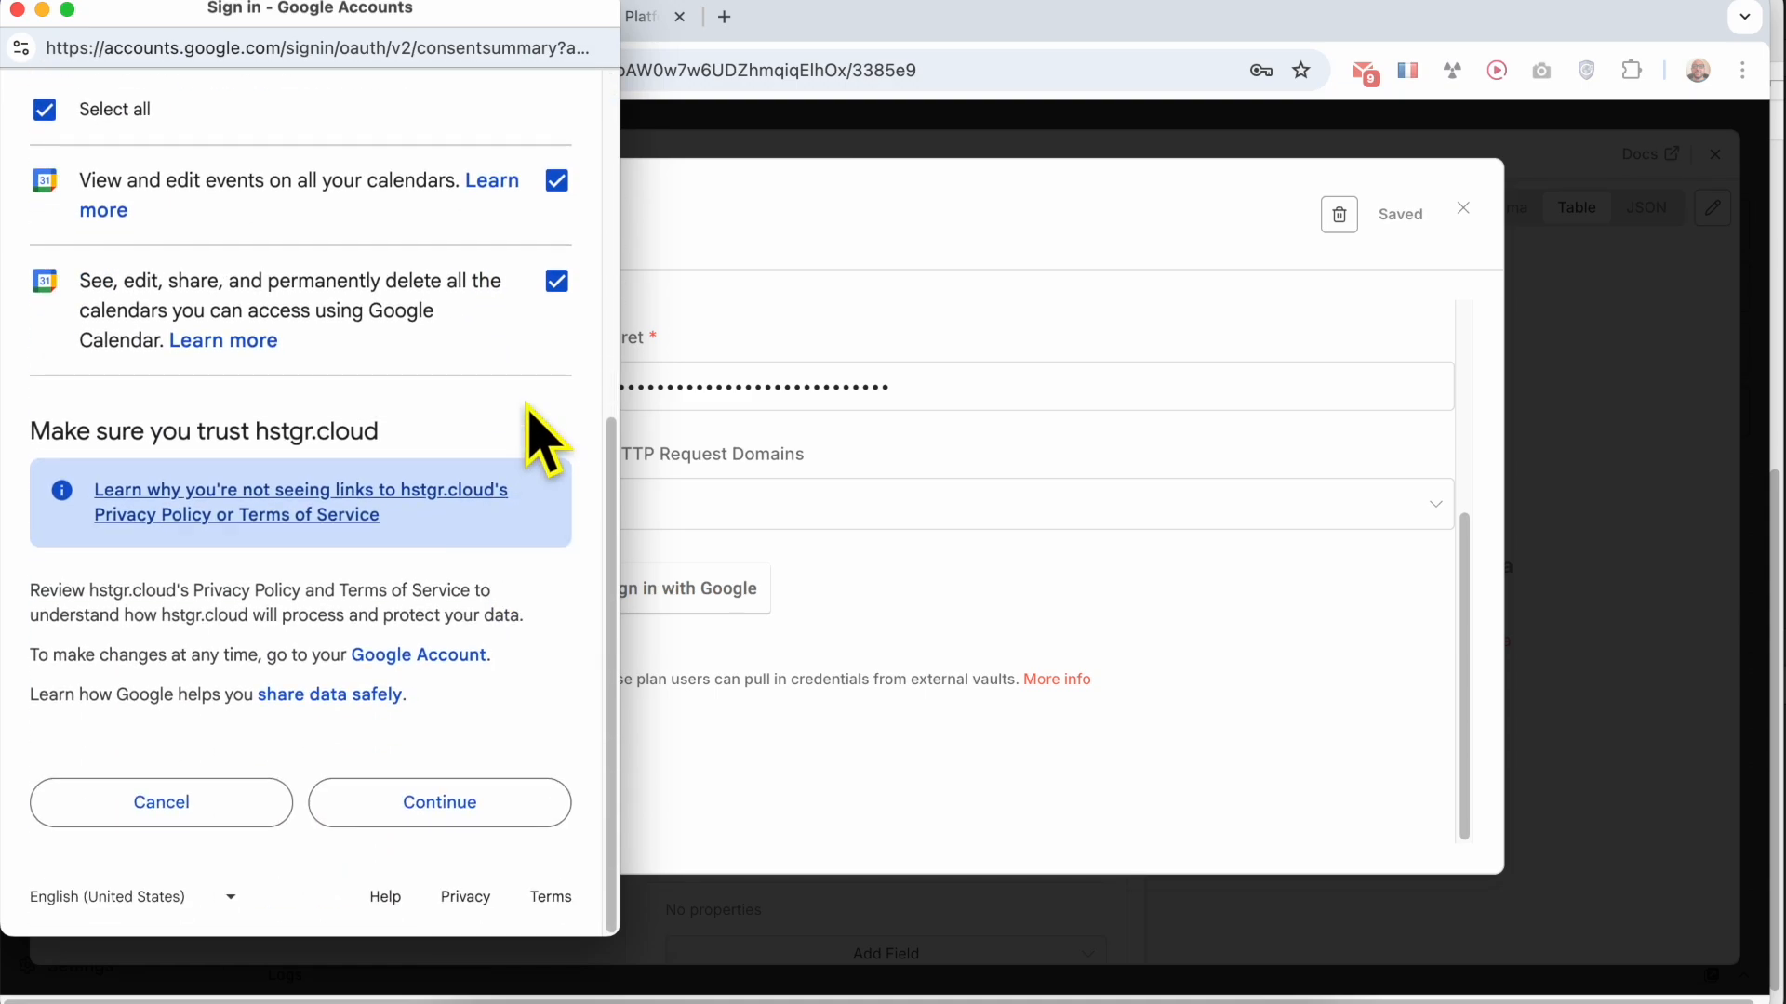
{"action": "left_click", "coordinate": [473, 809]}
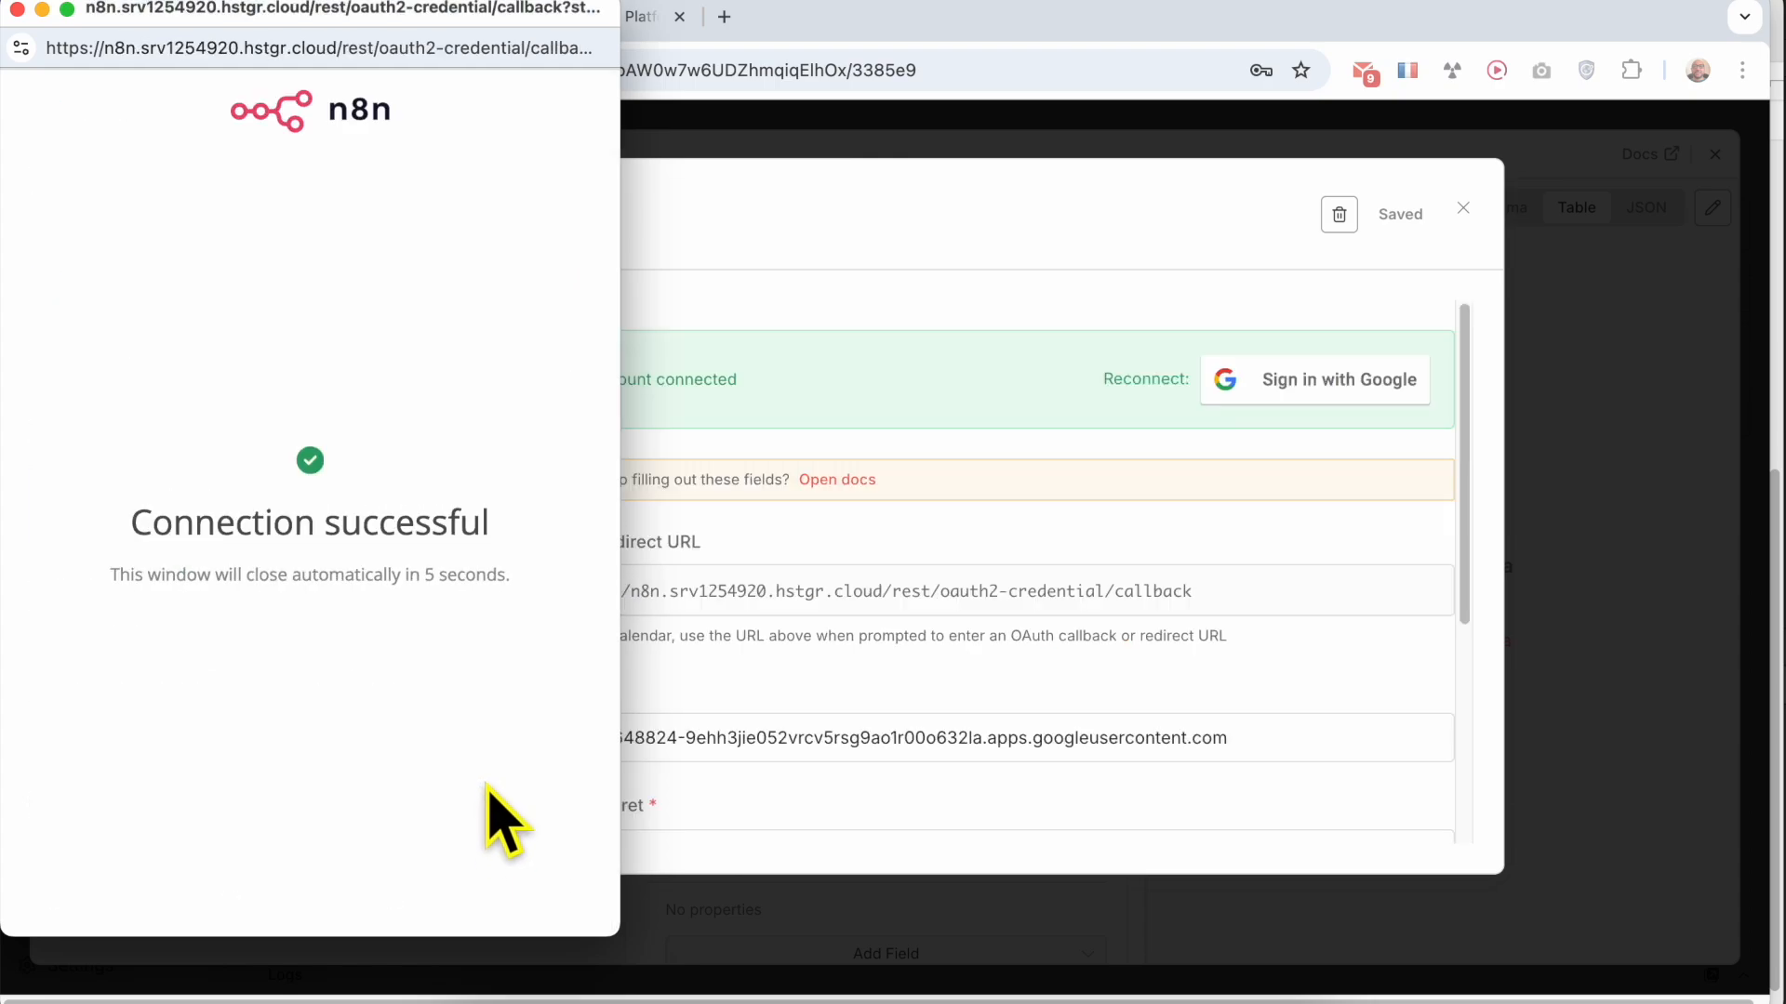
Close the connection window, the credential and the Create an event node, dismissing the browser's offer to save the password
{"action": "triple_click", "coordinate": [265, 524]}
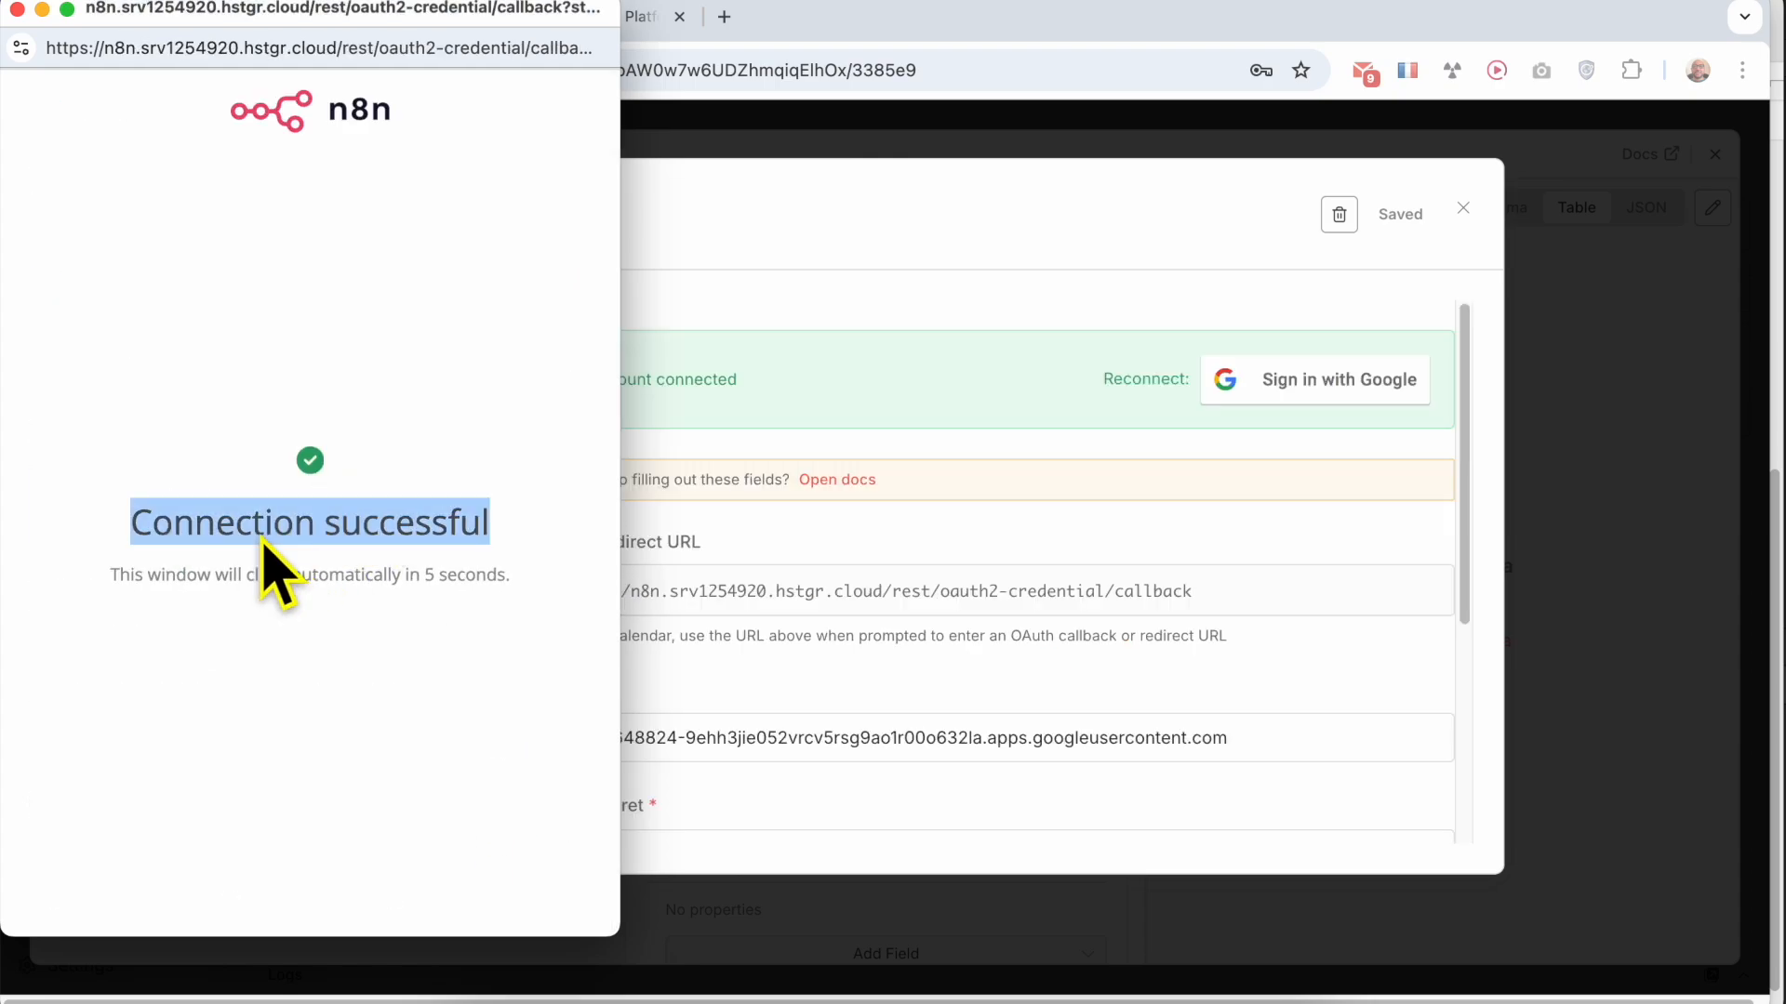
{"action": "left_click", "coordinate": [16, 9]}
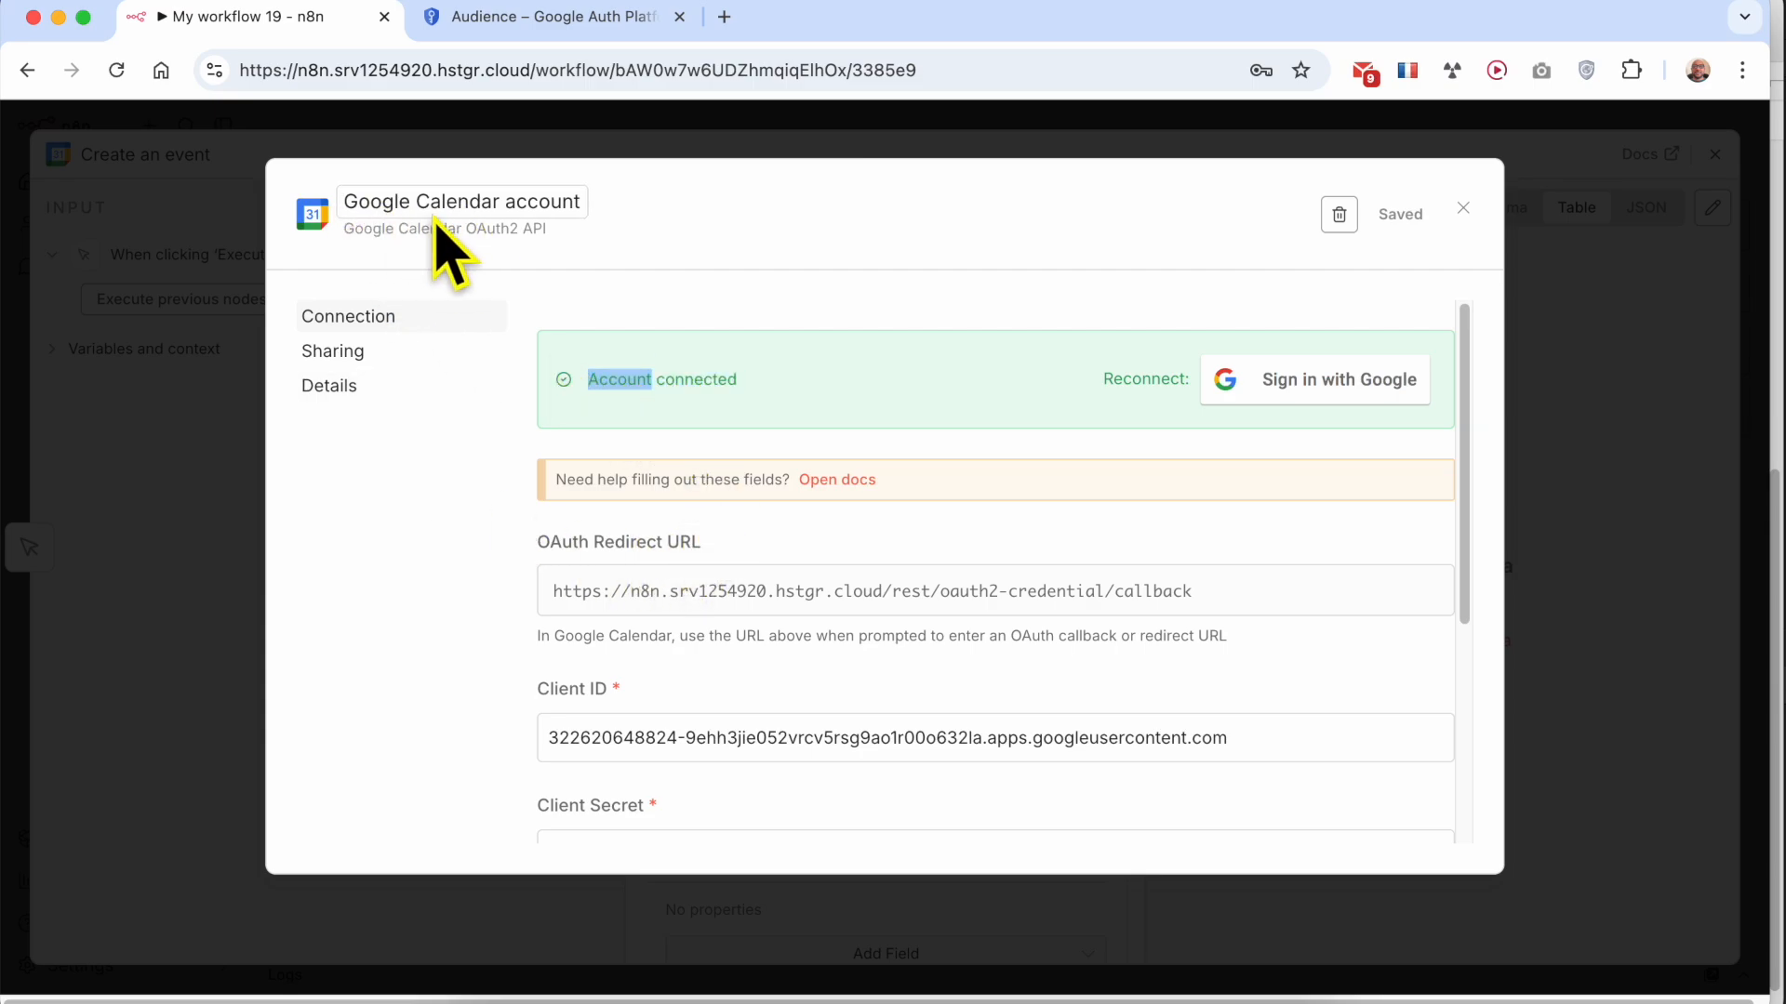
{"action": "left_click", "coordinate": [1463, 208]}
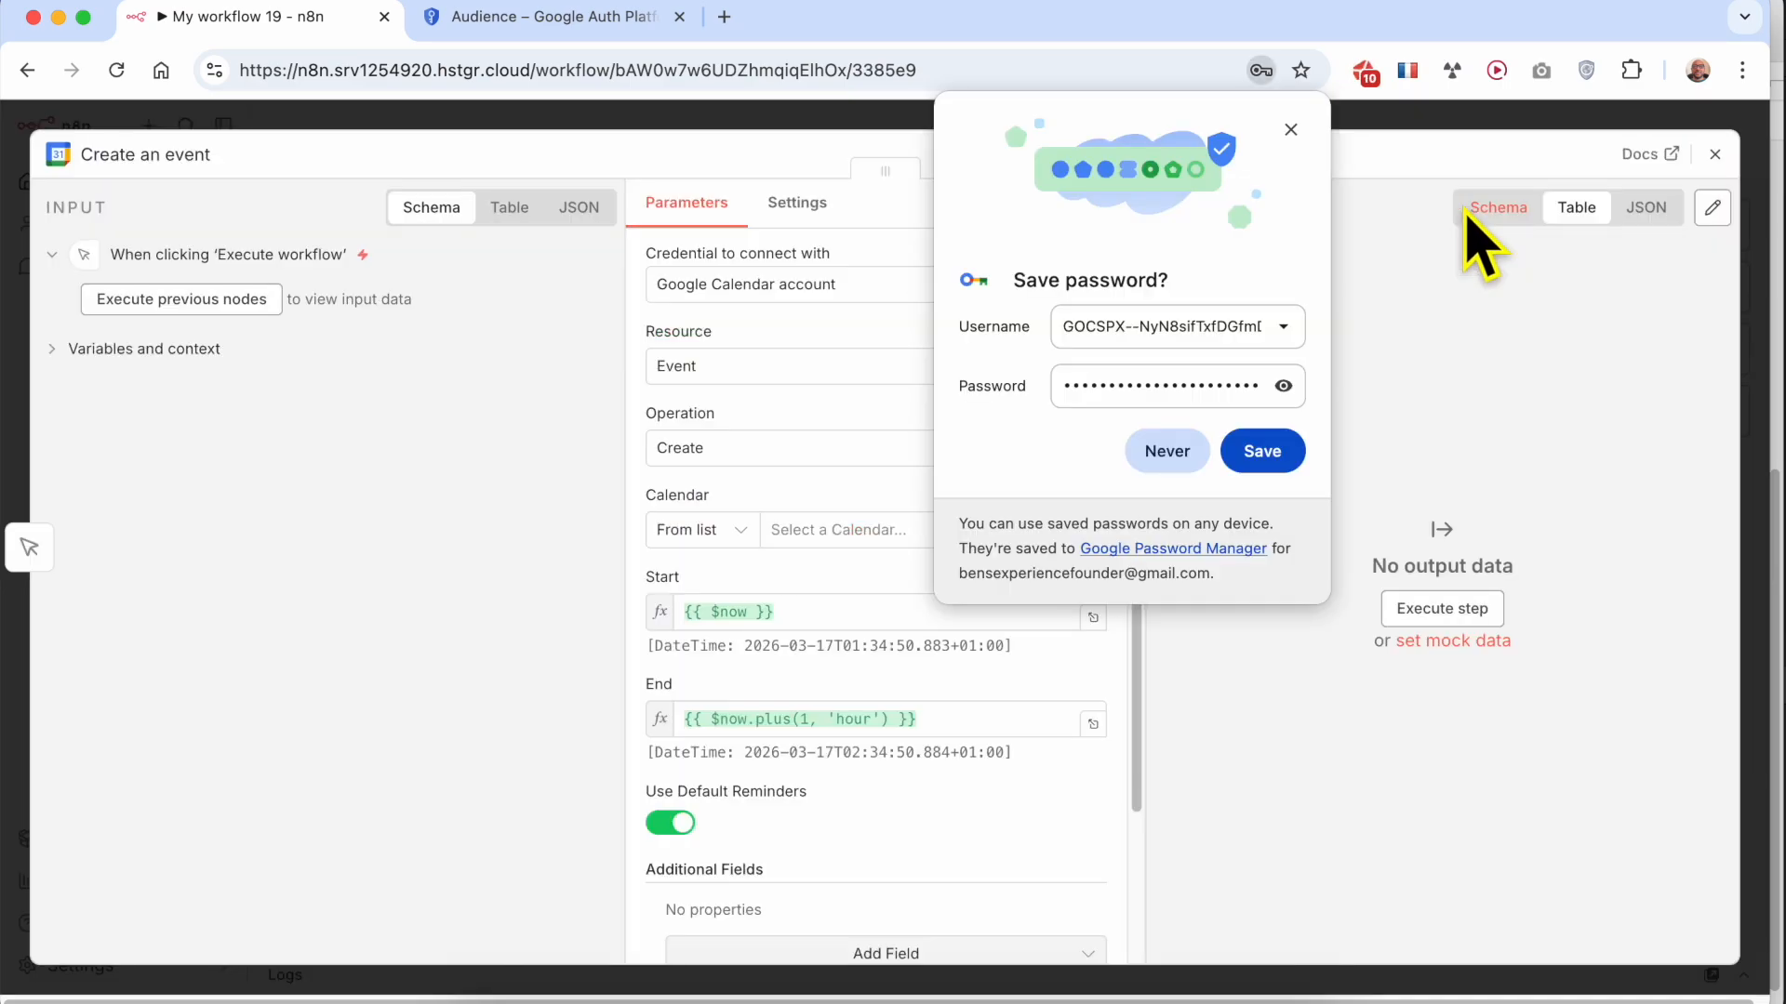
{"action": "left_click", "coordinate": [1289, 130]}
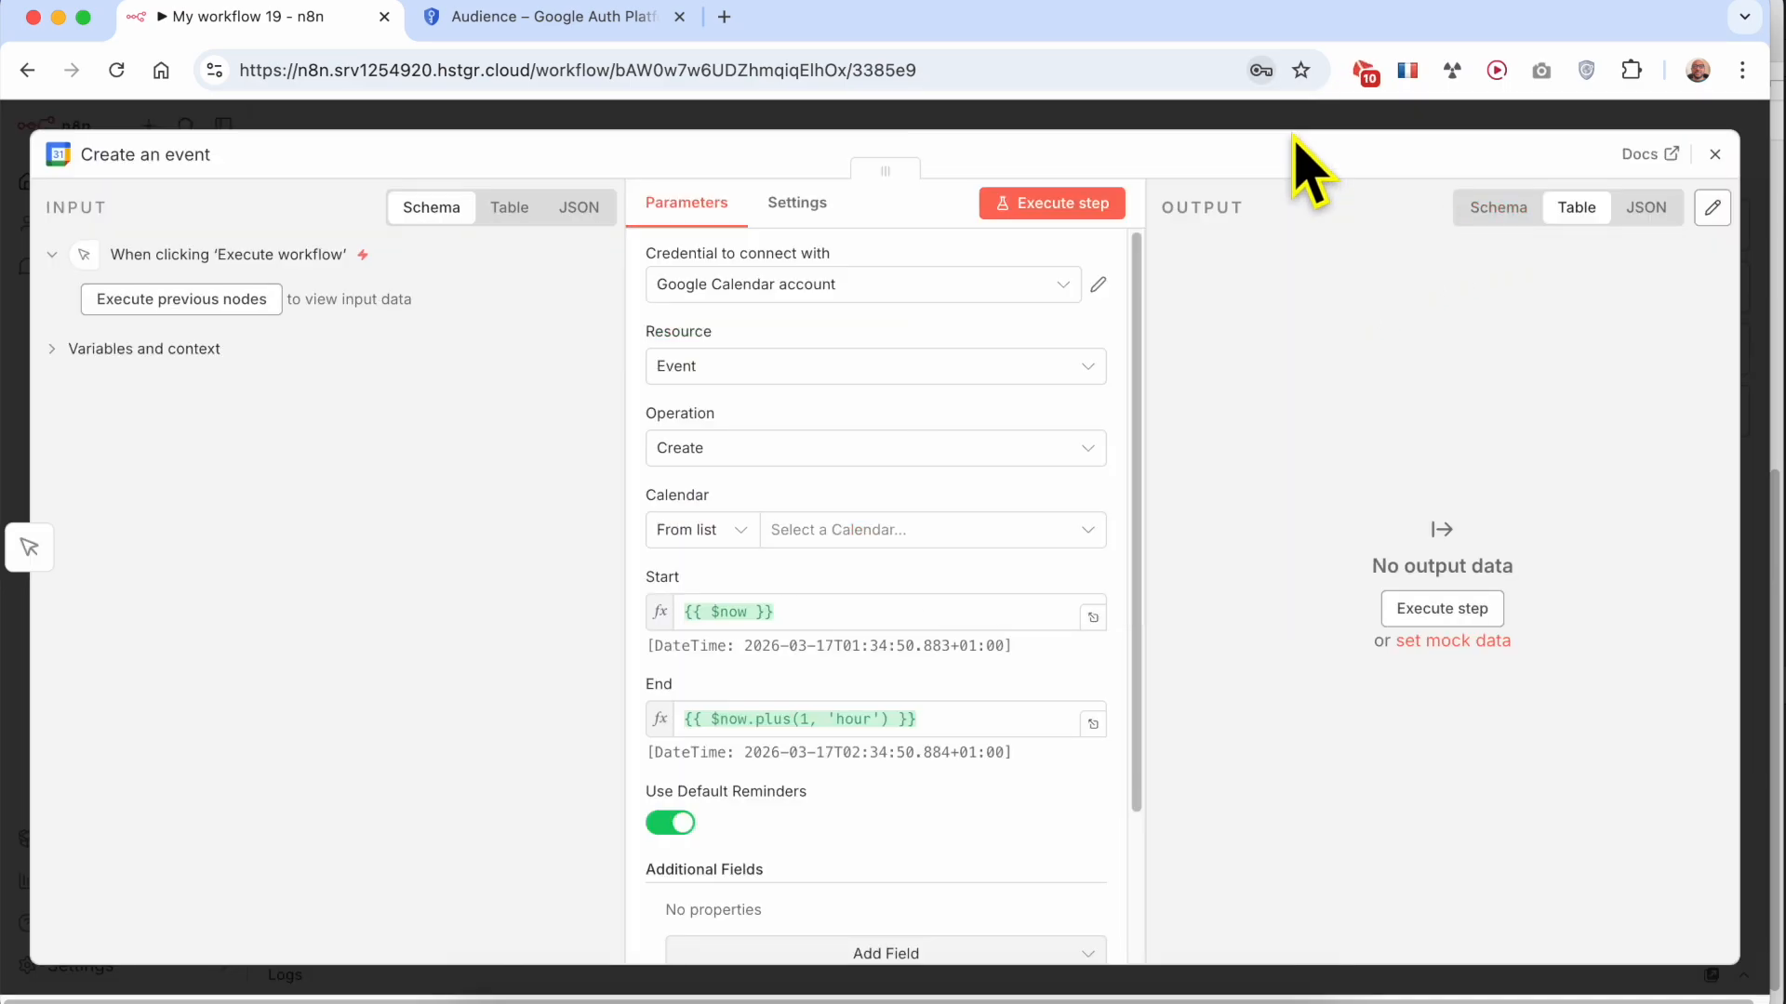
{"action": "left_click", "coordinate": [1714, 153]}
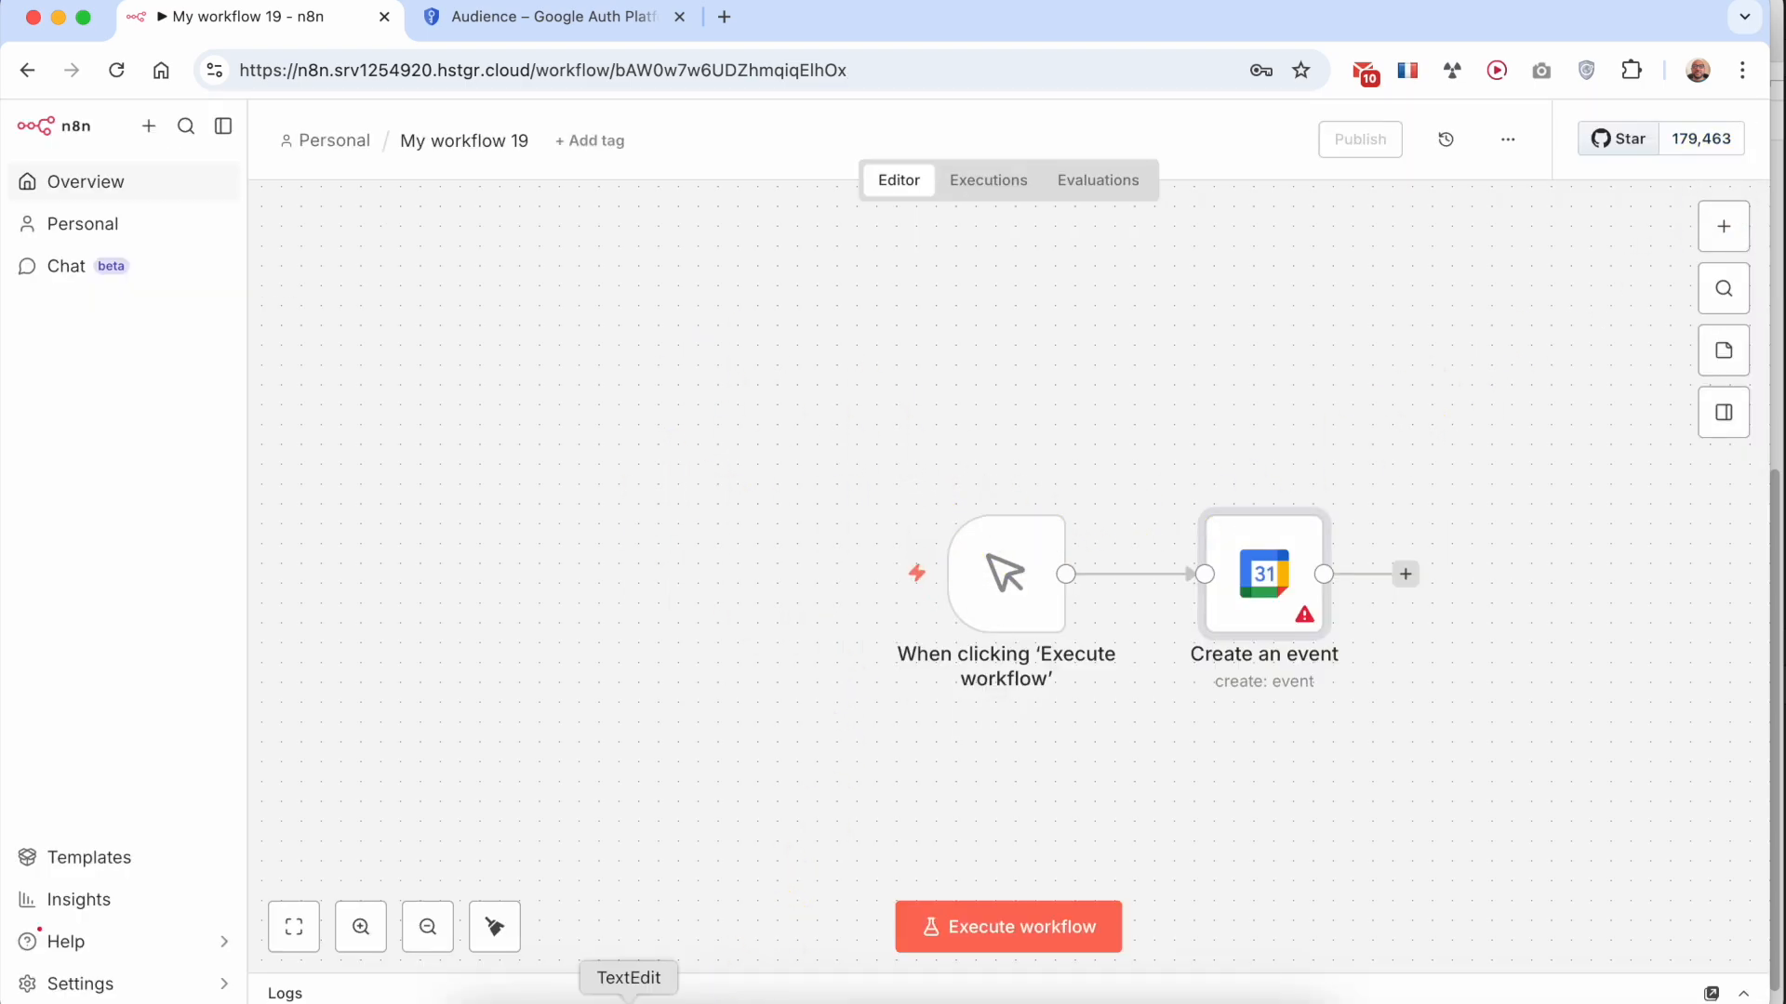
Switch to the TextEdit notes, highlight the "Enjoyed this tutorial?" section with its paragraph, and return to n8n
{"action": "left_click", "coordinate": [629, 1000]}
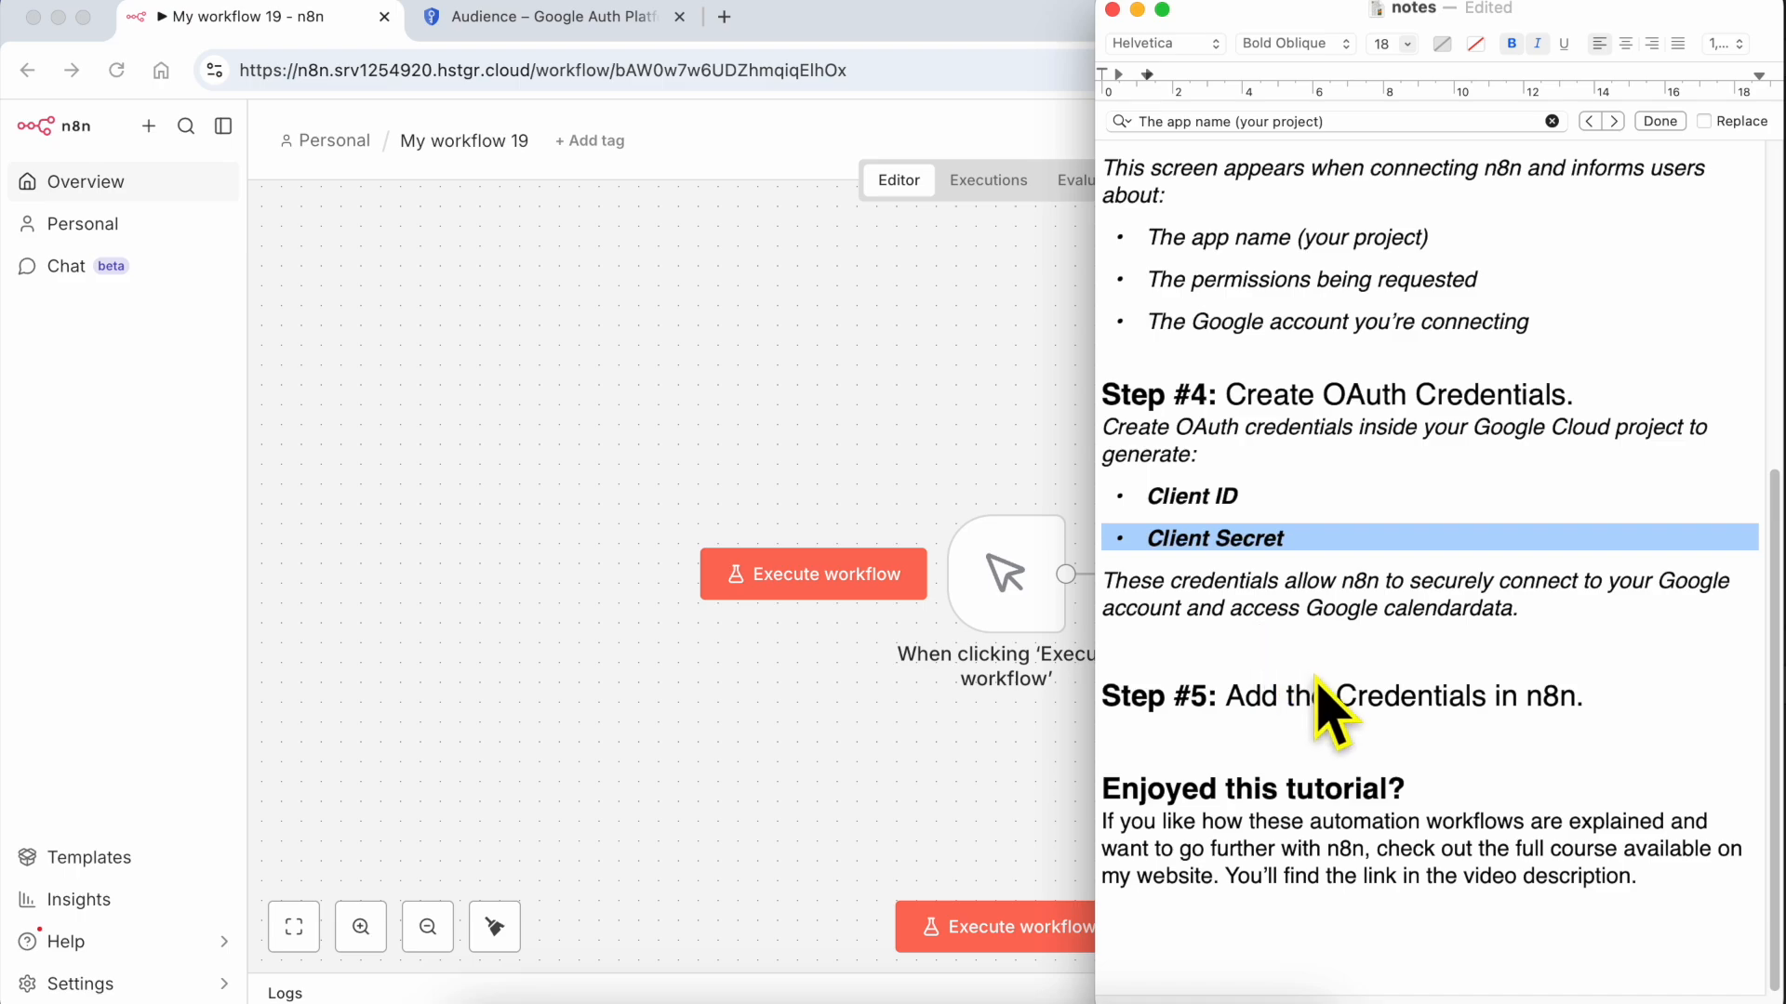
{"action": "triple_click", "coordinate": [1243, 837]}
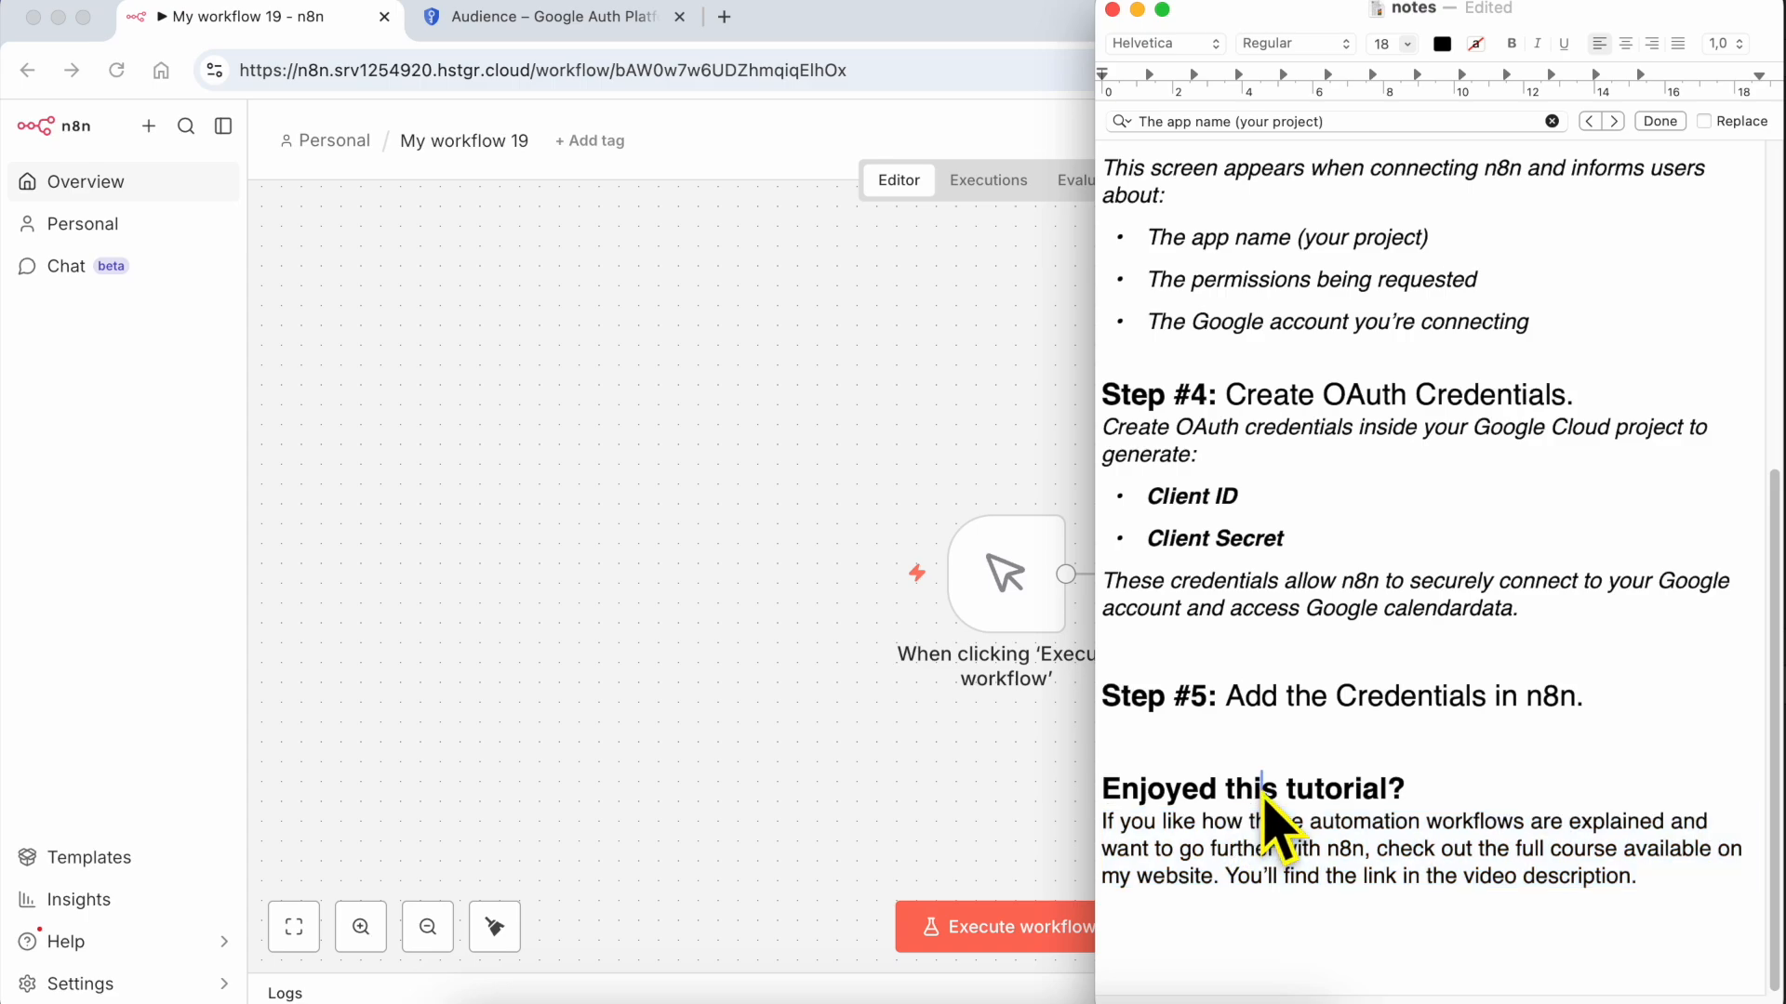
{"action": "triple_click", "coordinate": [1232, 805]}
{"action": "left_click_drag", "start_coordinate": [1232, 805], "coordinate": [1315, 917]}
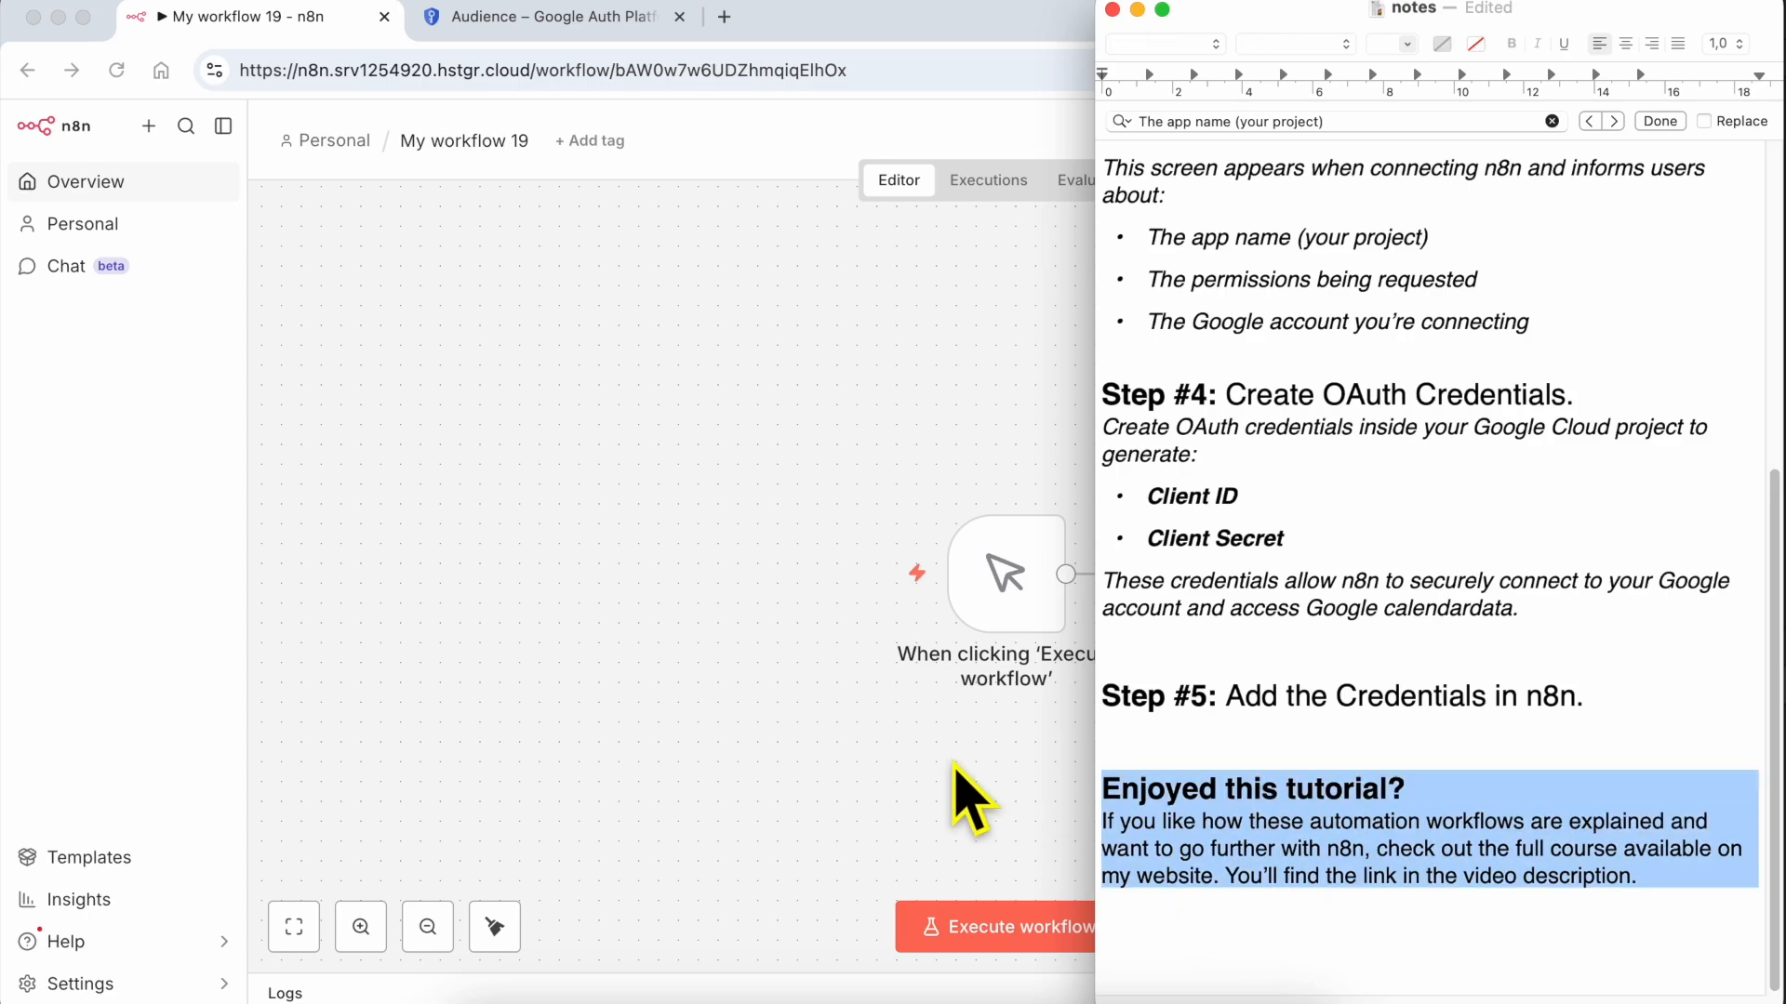
{"action": "left_click", "coordinate": [967, 800]}
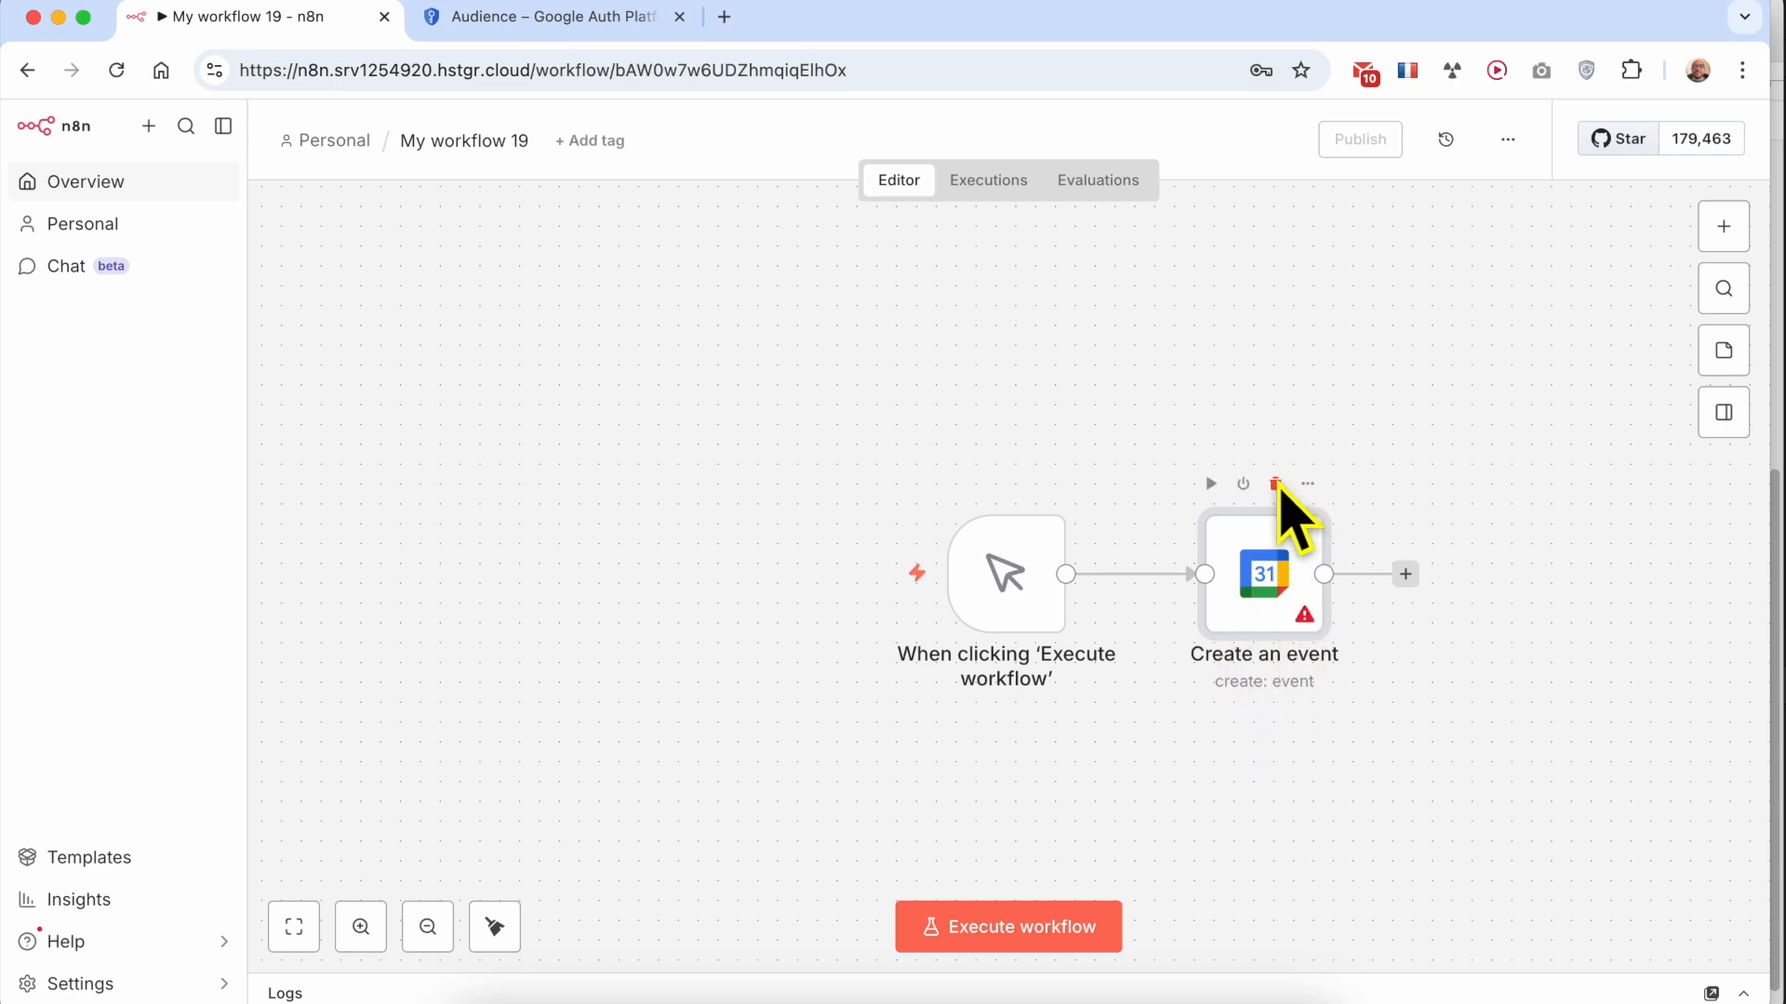
Delete the Create an event node and add a new Google Calendar Create an event node after the trigger
{"action": "left_click", "coordinate": [1276, 483]}
{"action": "left_click", "coordinate": [1148, 573]}
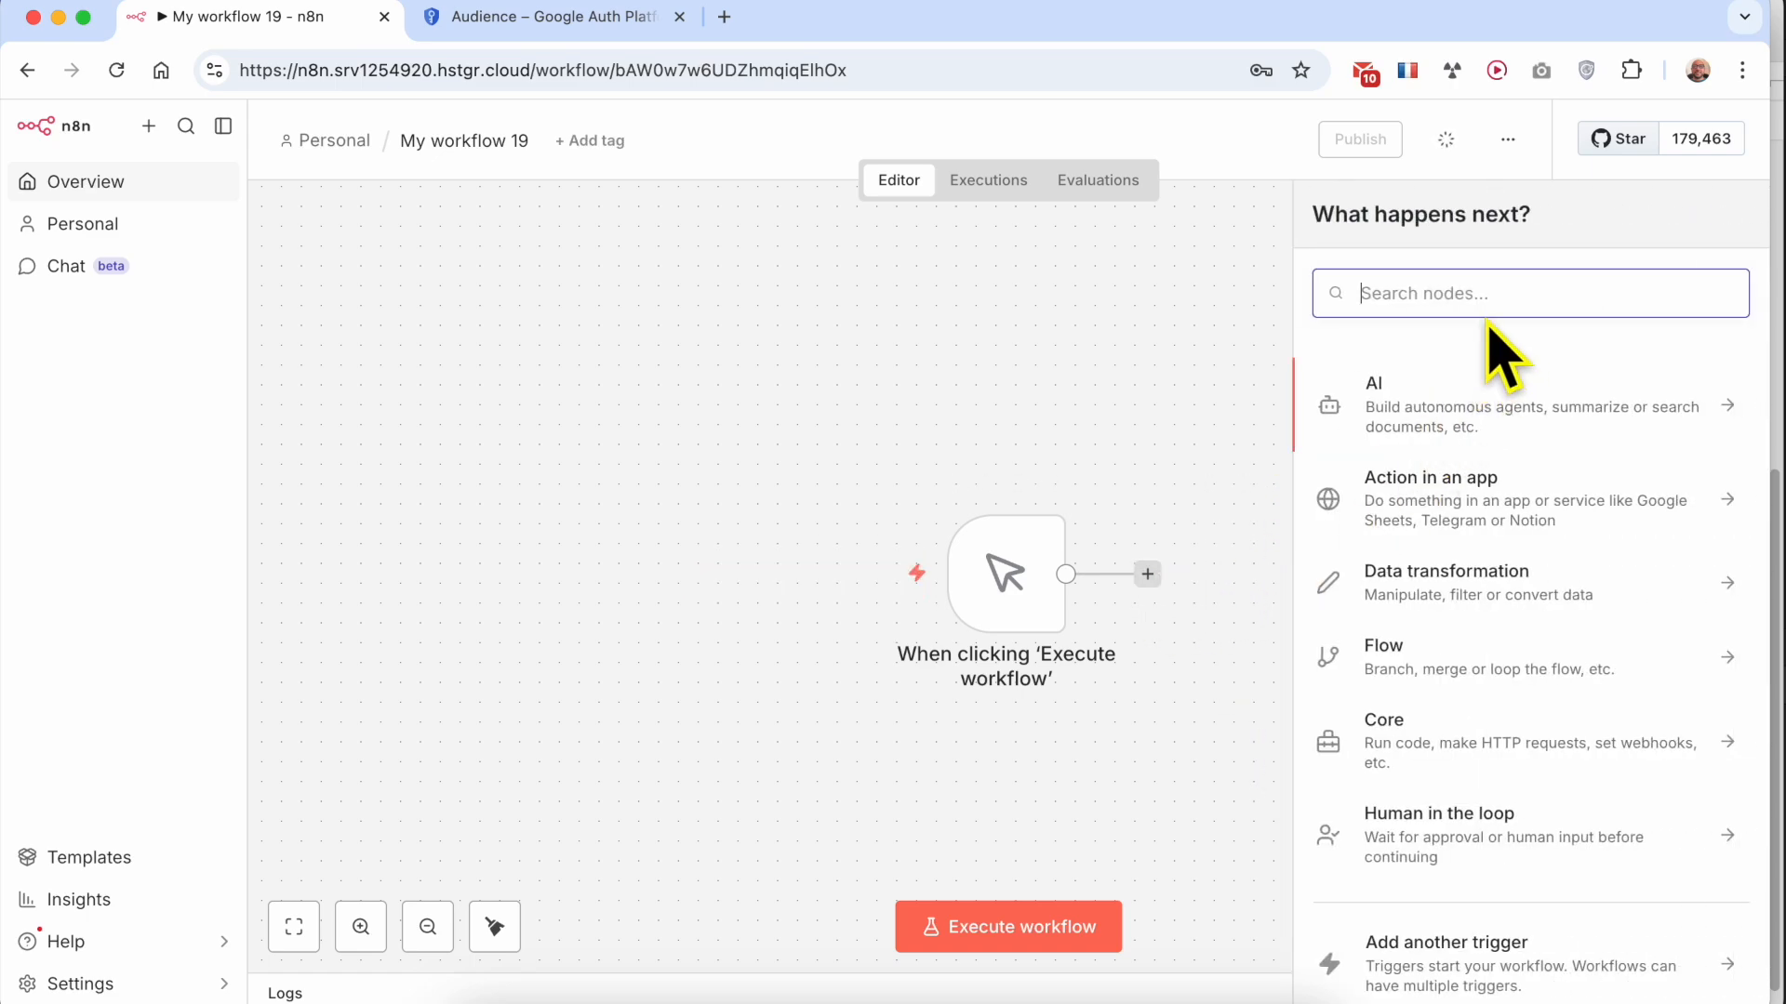
{"action": "type", "text": "google calend"}
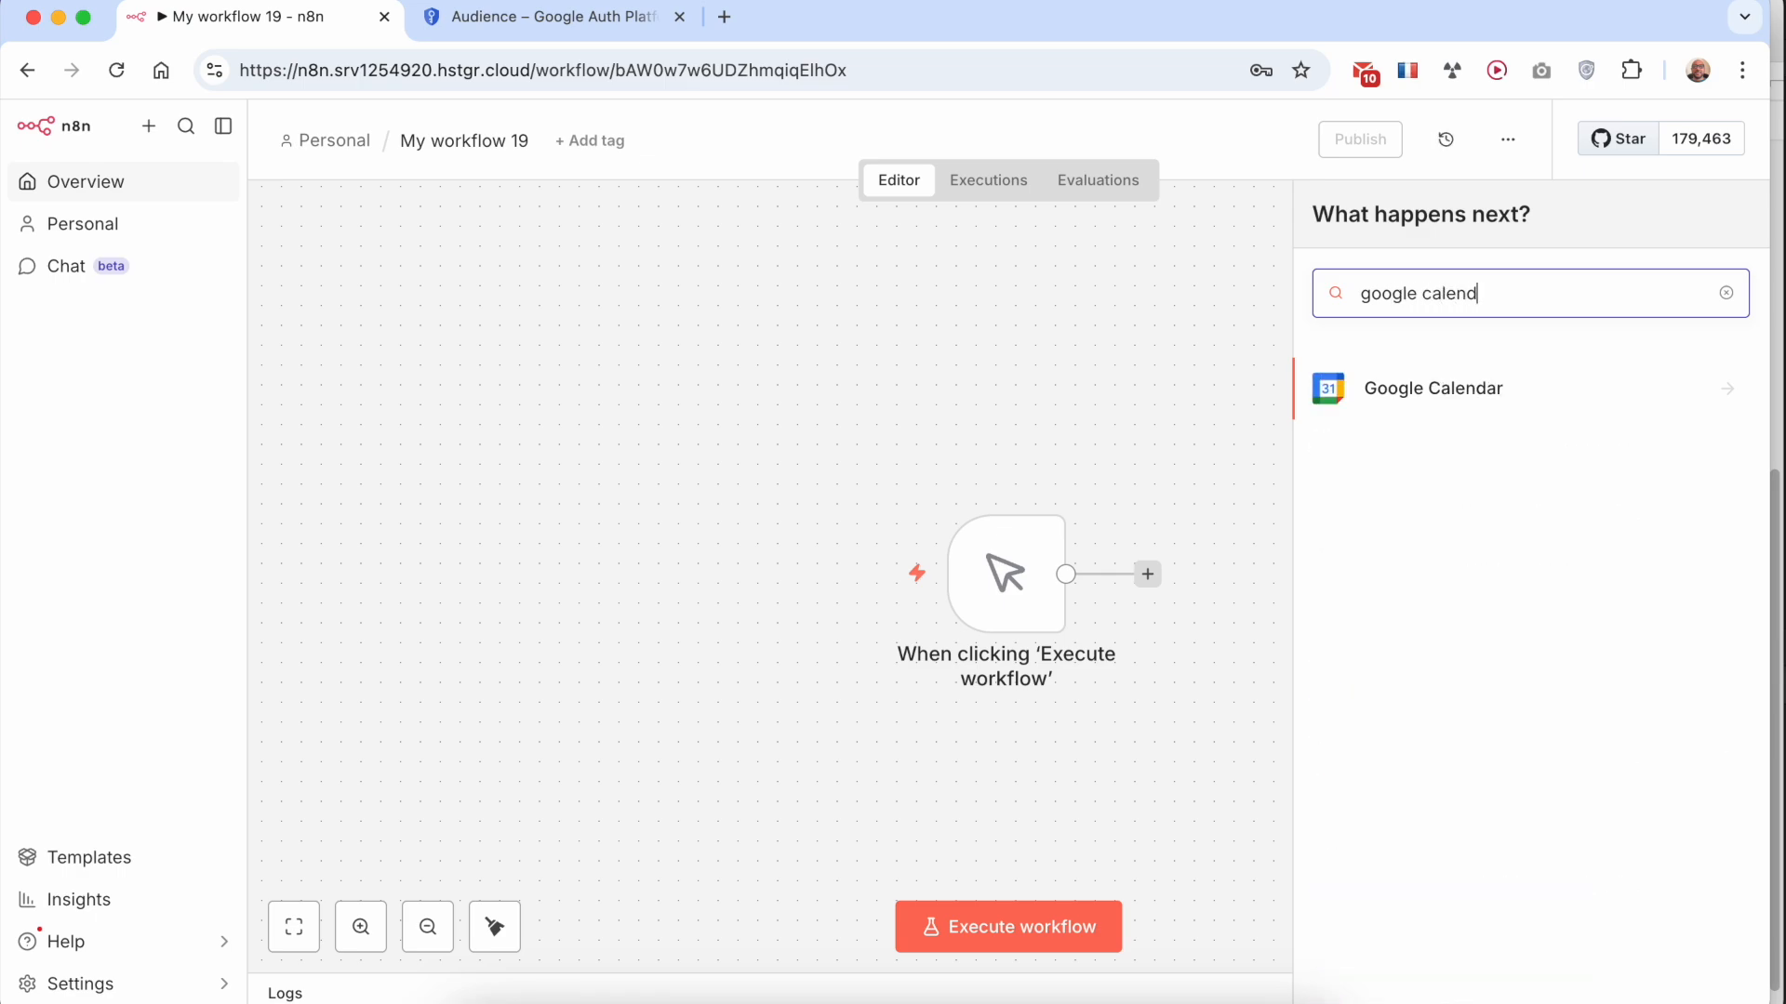
{"action": "left_click", "coordinate": [1488, 393]}
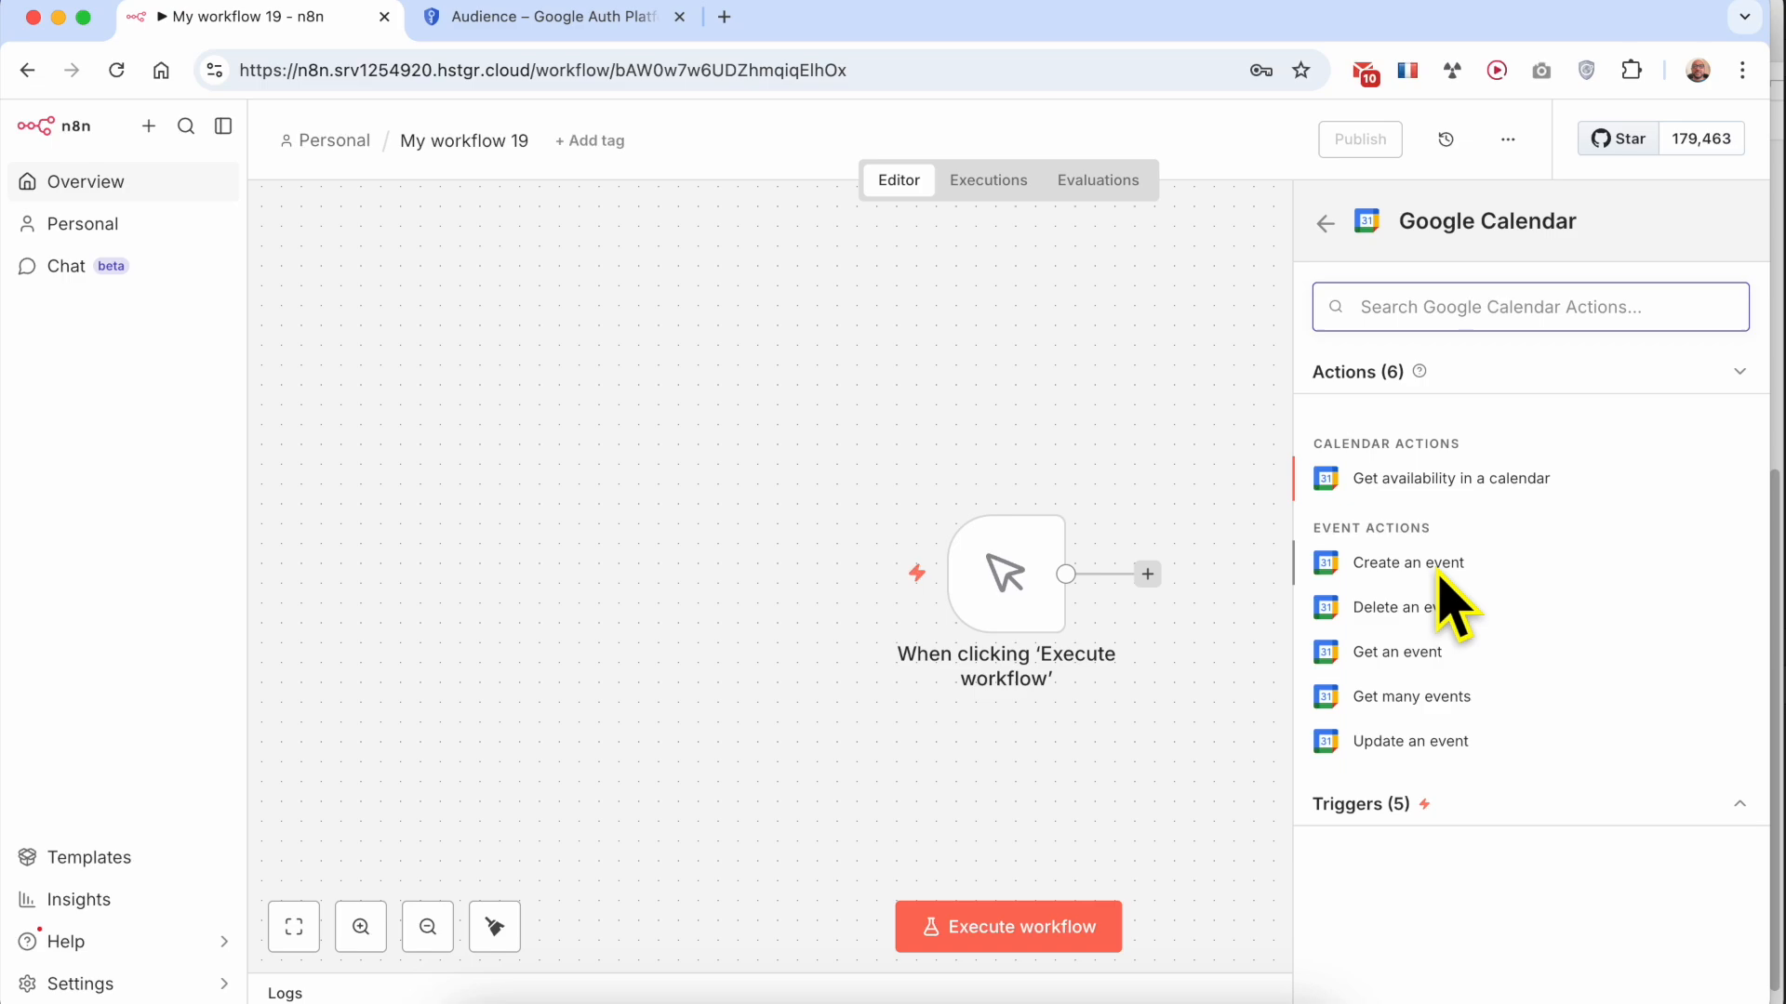
{"action": "left_click", "coordinate": [1444, 569]}
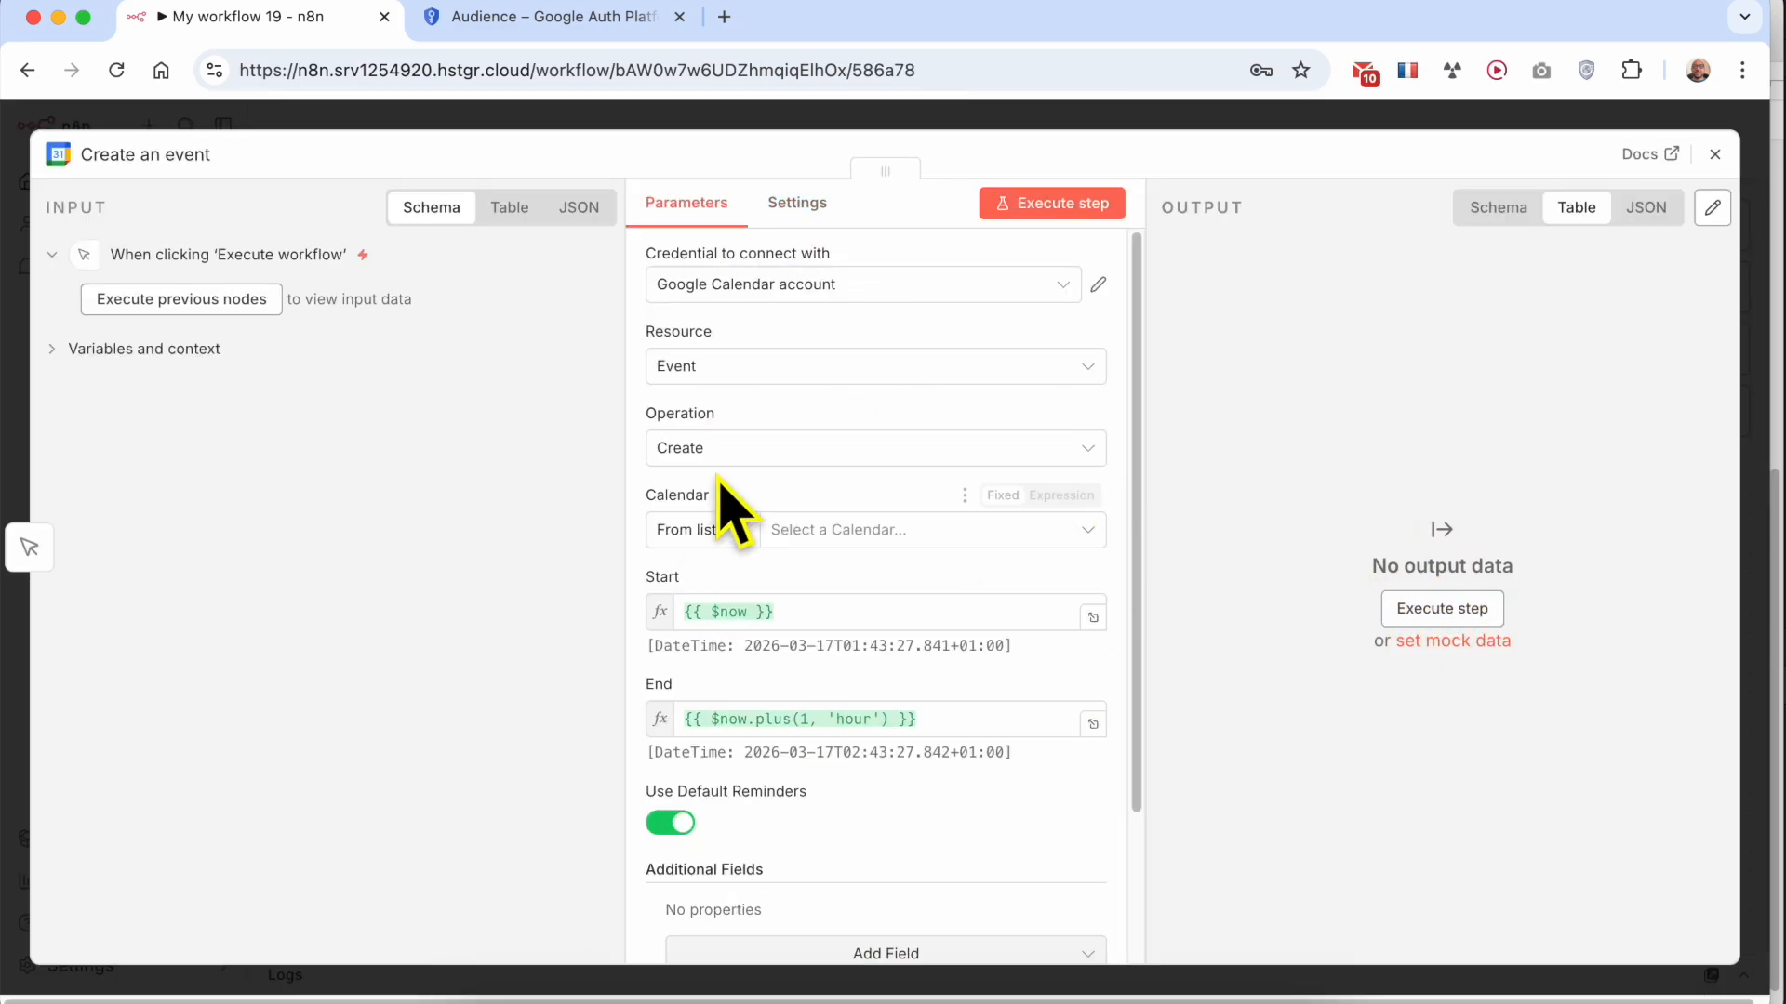
Open Google Calendar in a new browser tab and return to the n8n workflow
{"action": "left_click", "coordinate": [388, 74]}
{"action": "type", "text": "cal"}
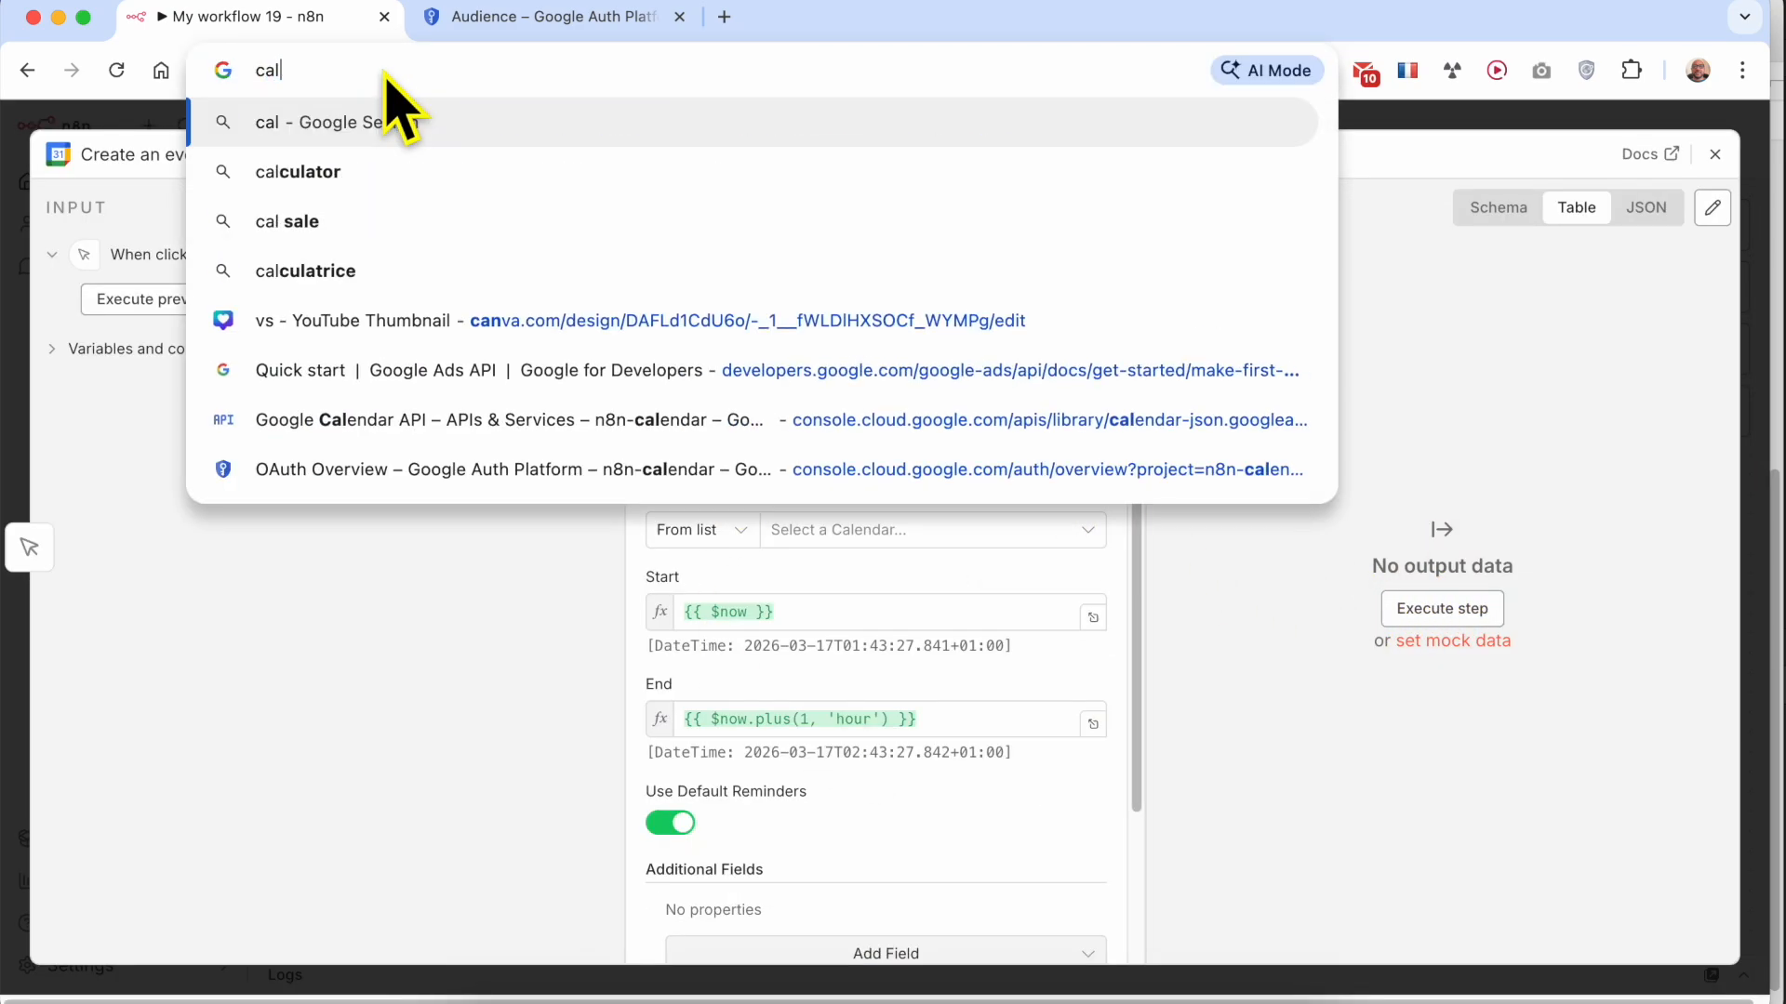
{"action": "type", "text": "endar"}
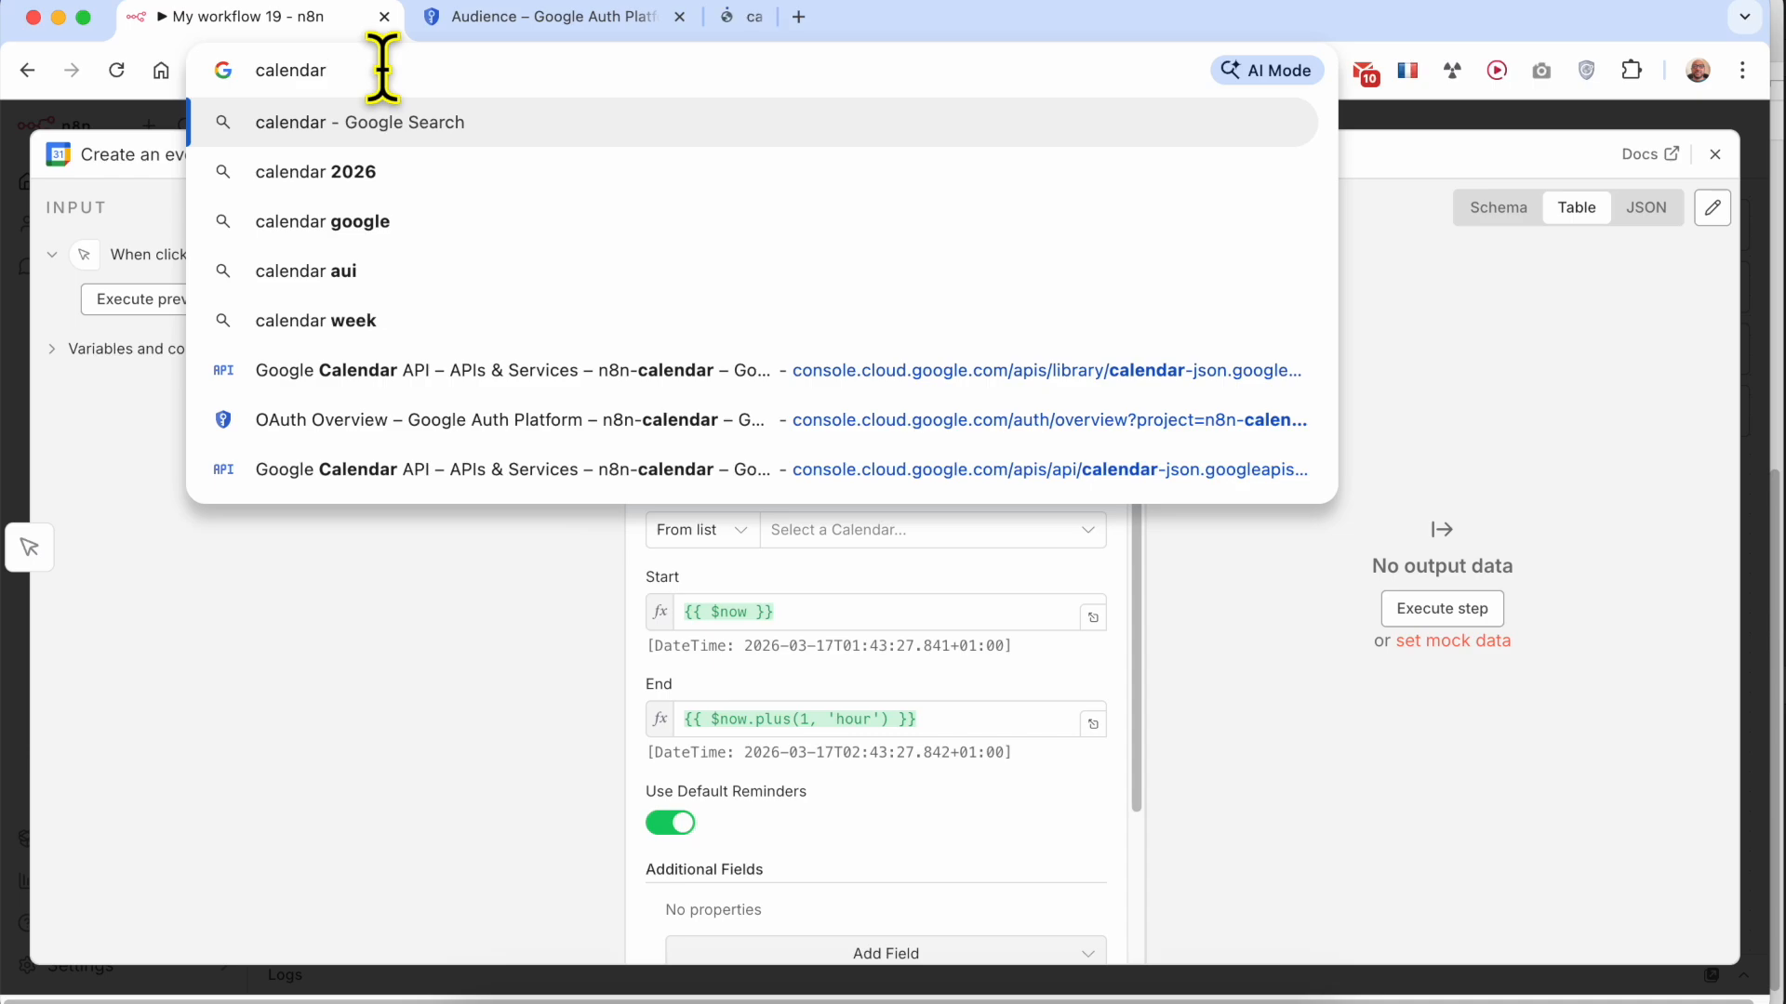
{"action": "left_click", "coordinate": [790, 21]}
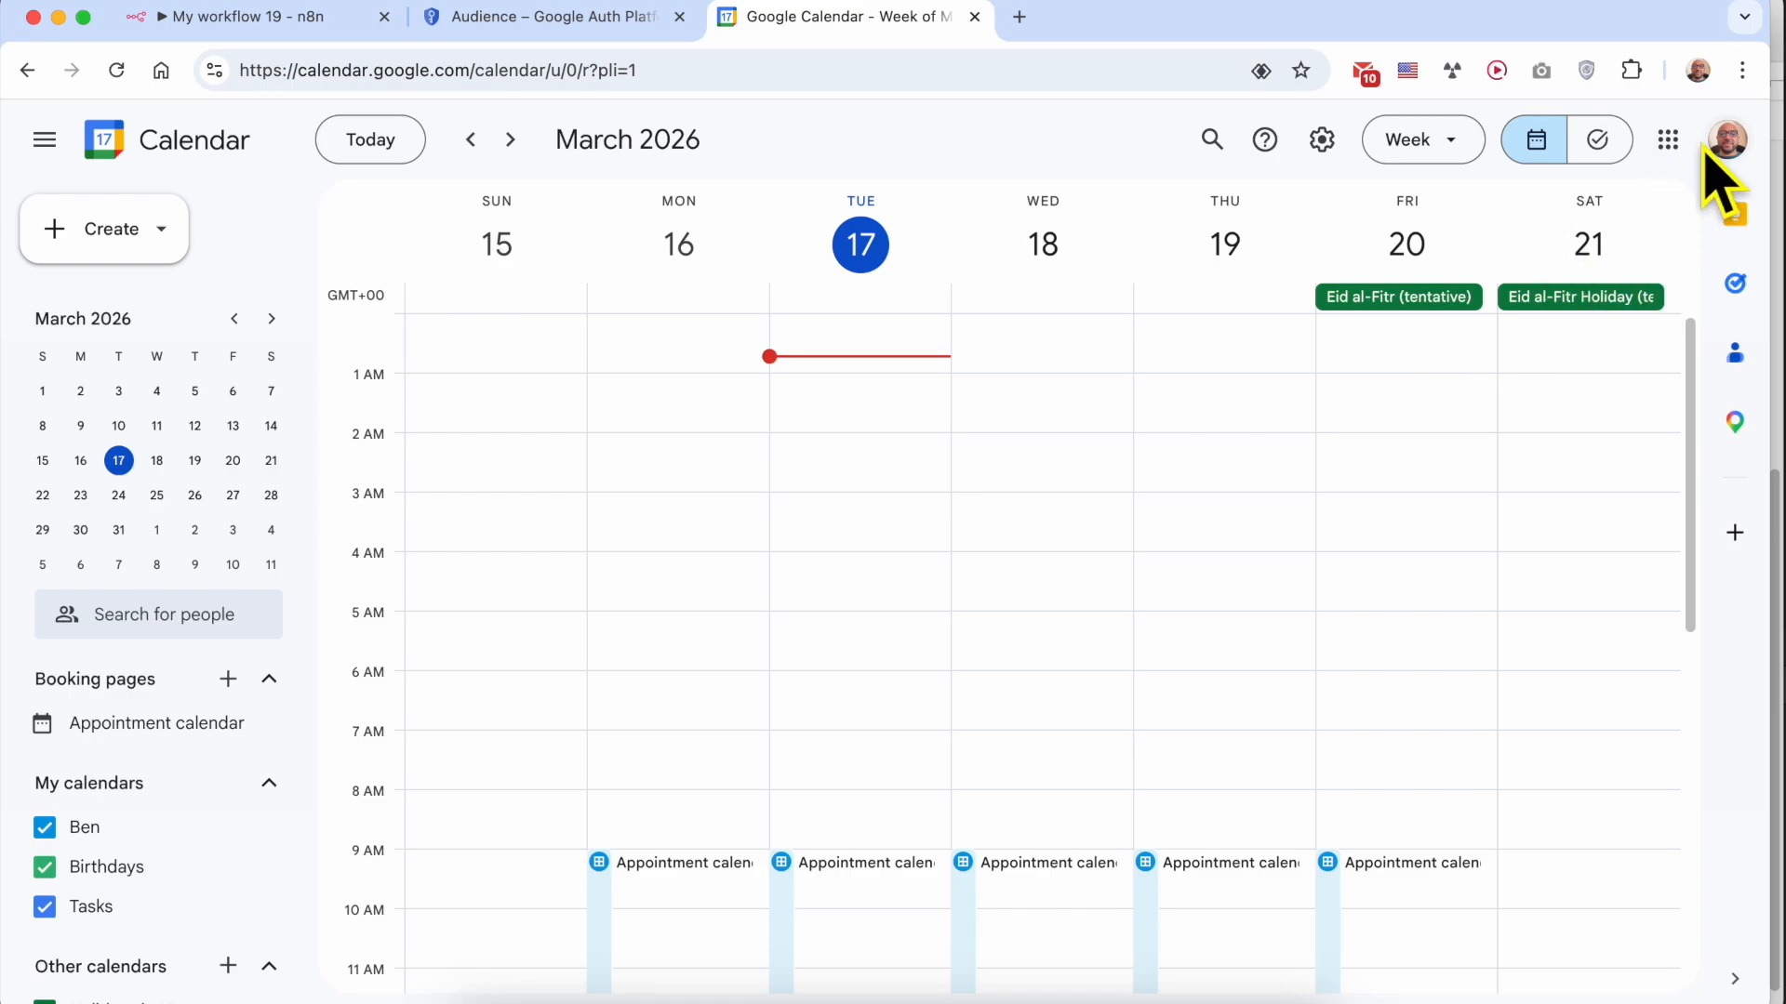
{"action": "left_click", "coordinate": [313, 20]}
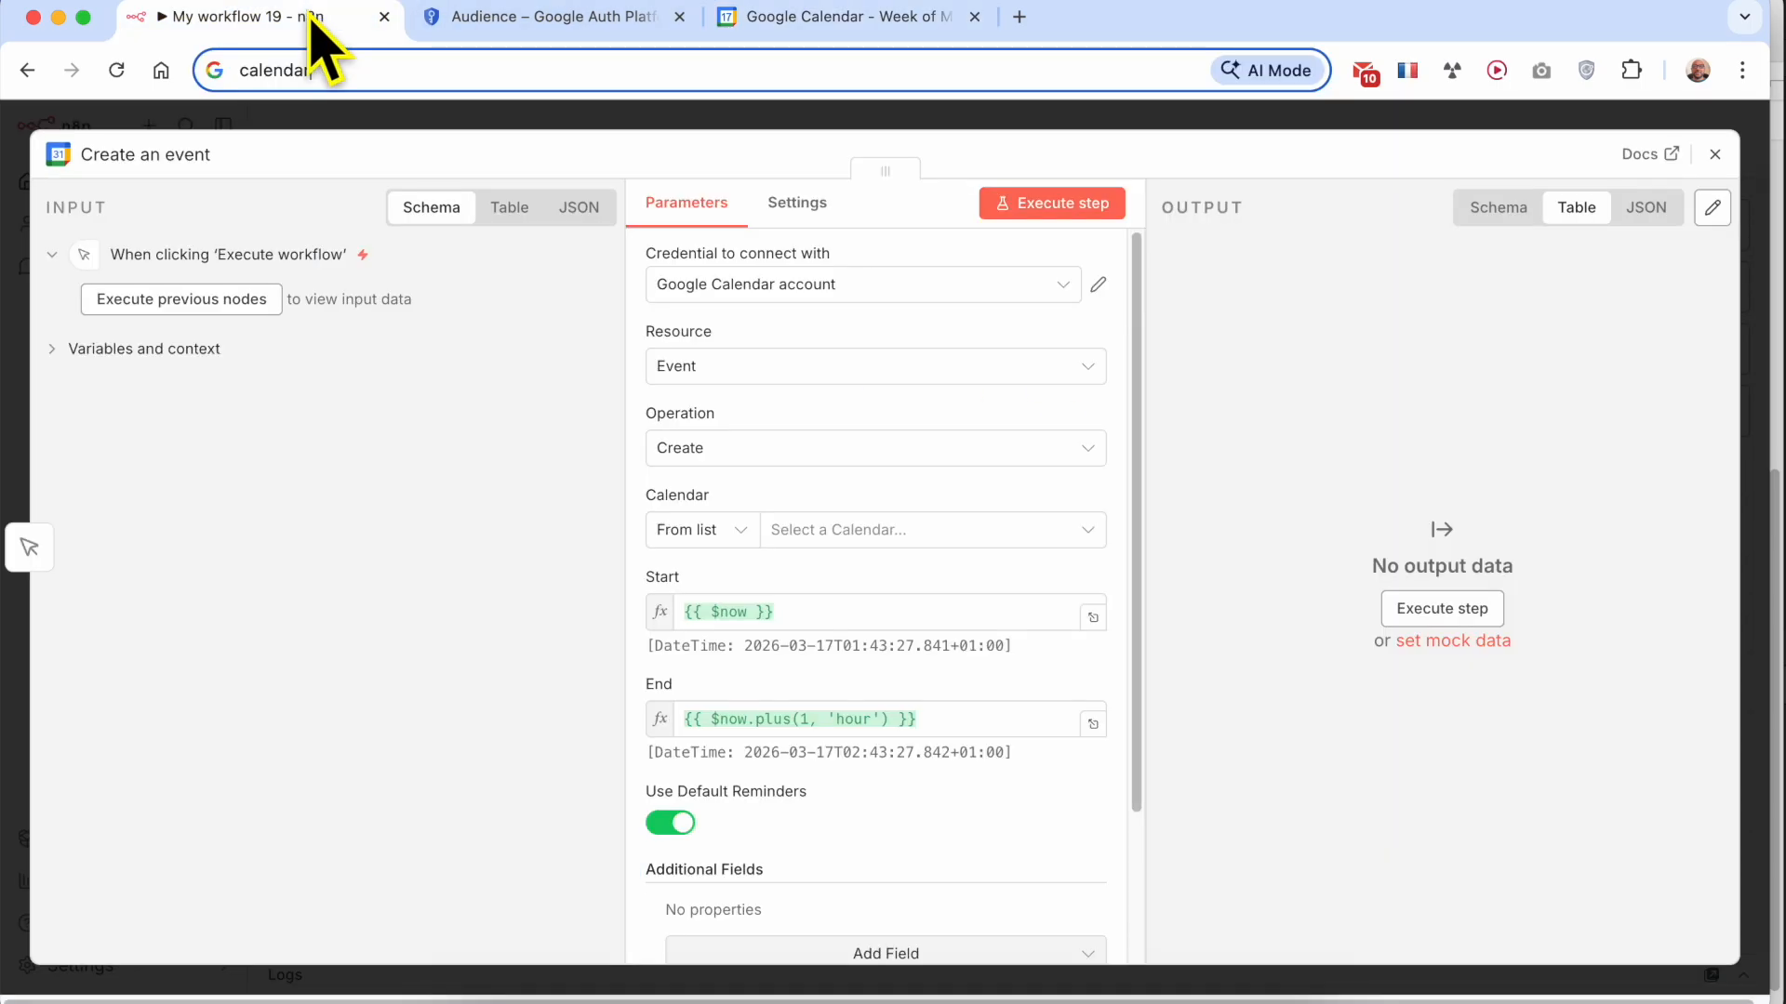
Choose the Google Calendar account credential and the Event resource for the node, keeping Create as the operation
{"action": "left_click", "coordinate": [793, 287]}
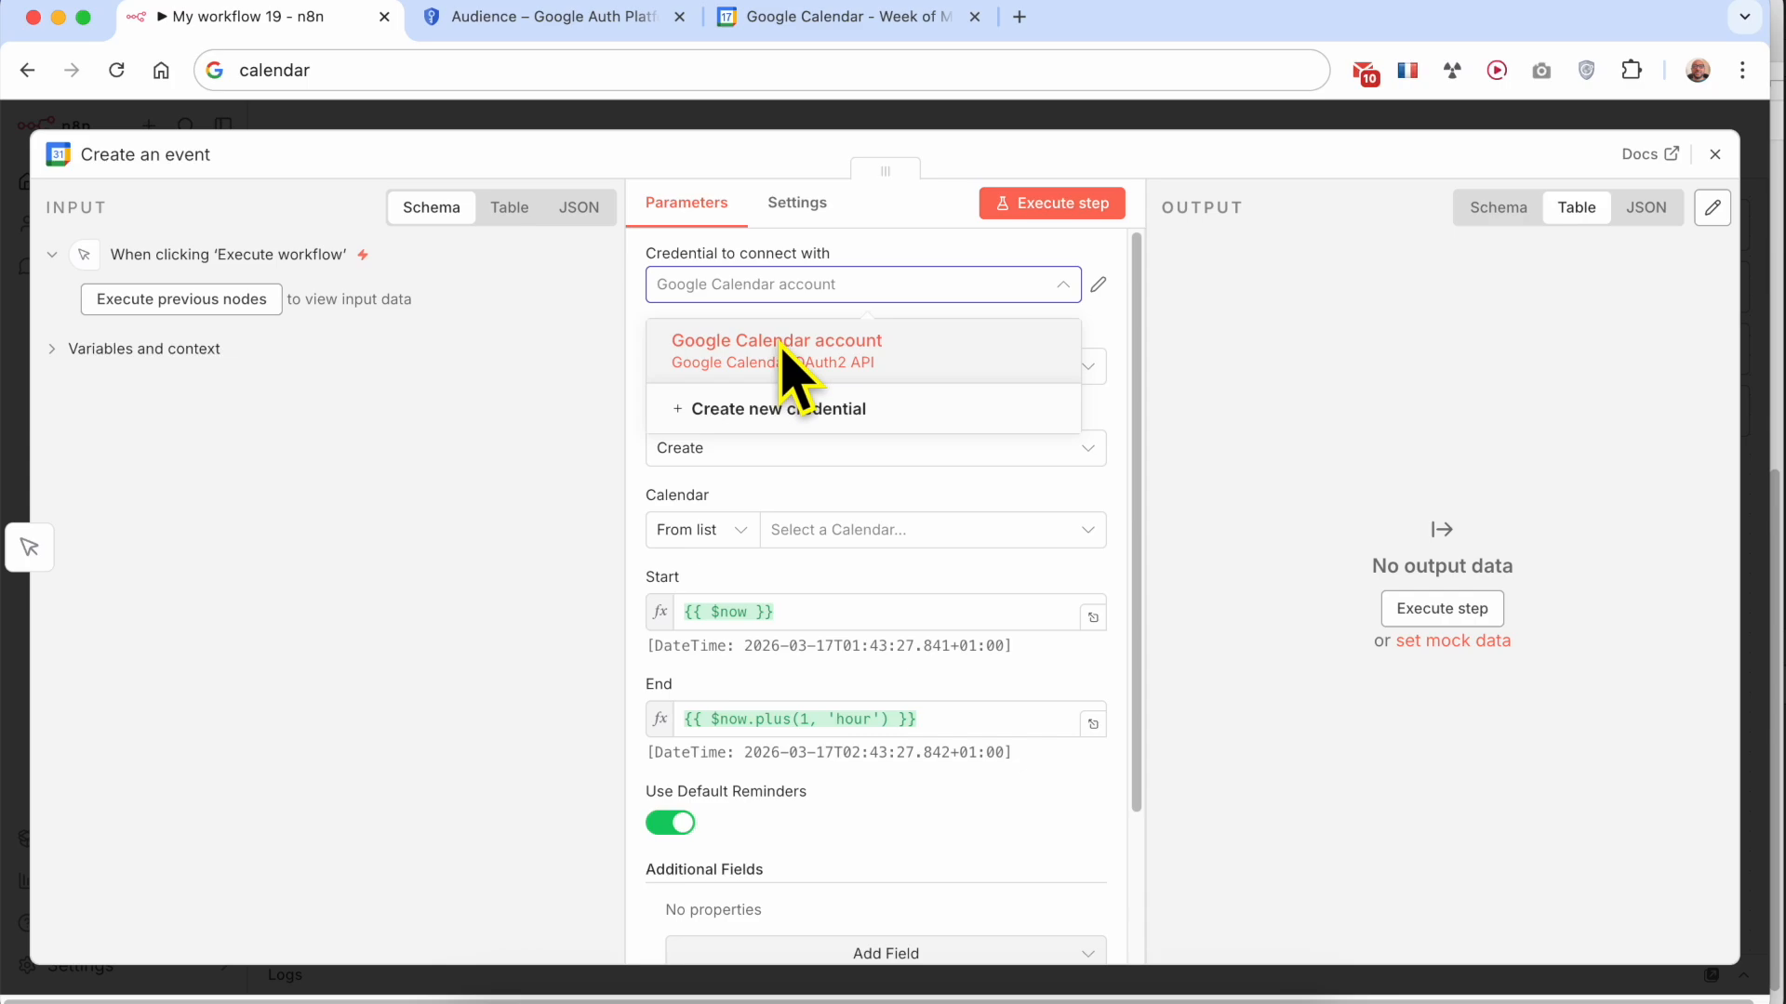
{"action": "left_click", "coordinate": [784, 352]}
{"action": "left_click", "coordinate": [741, 366]}
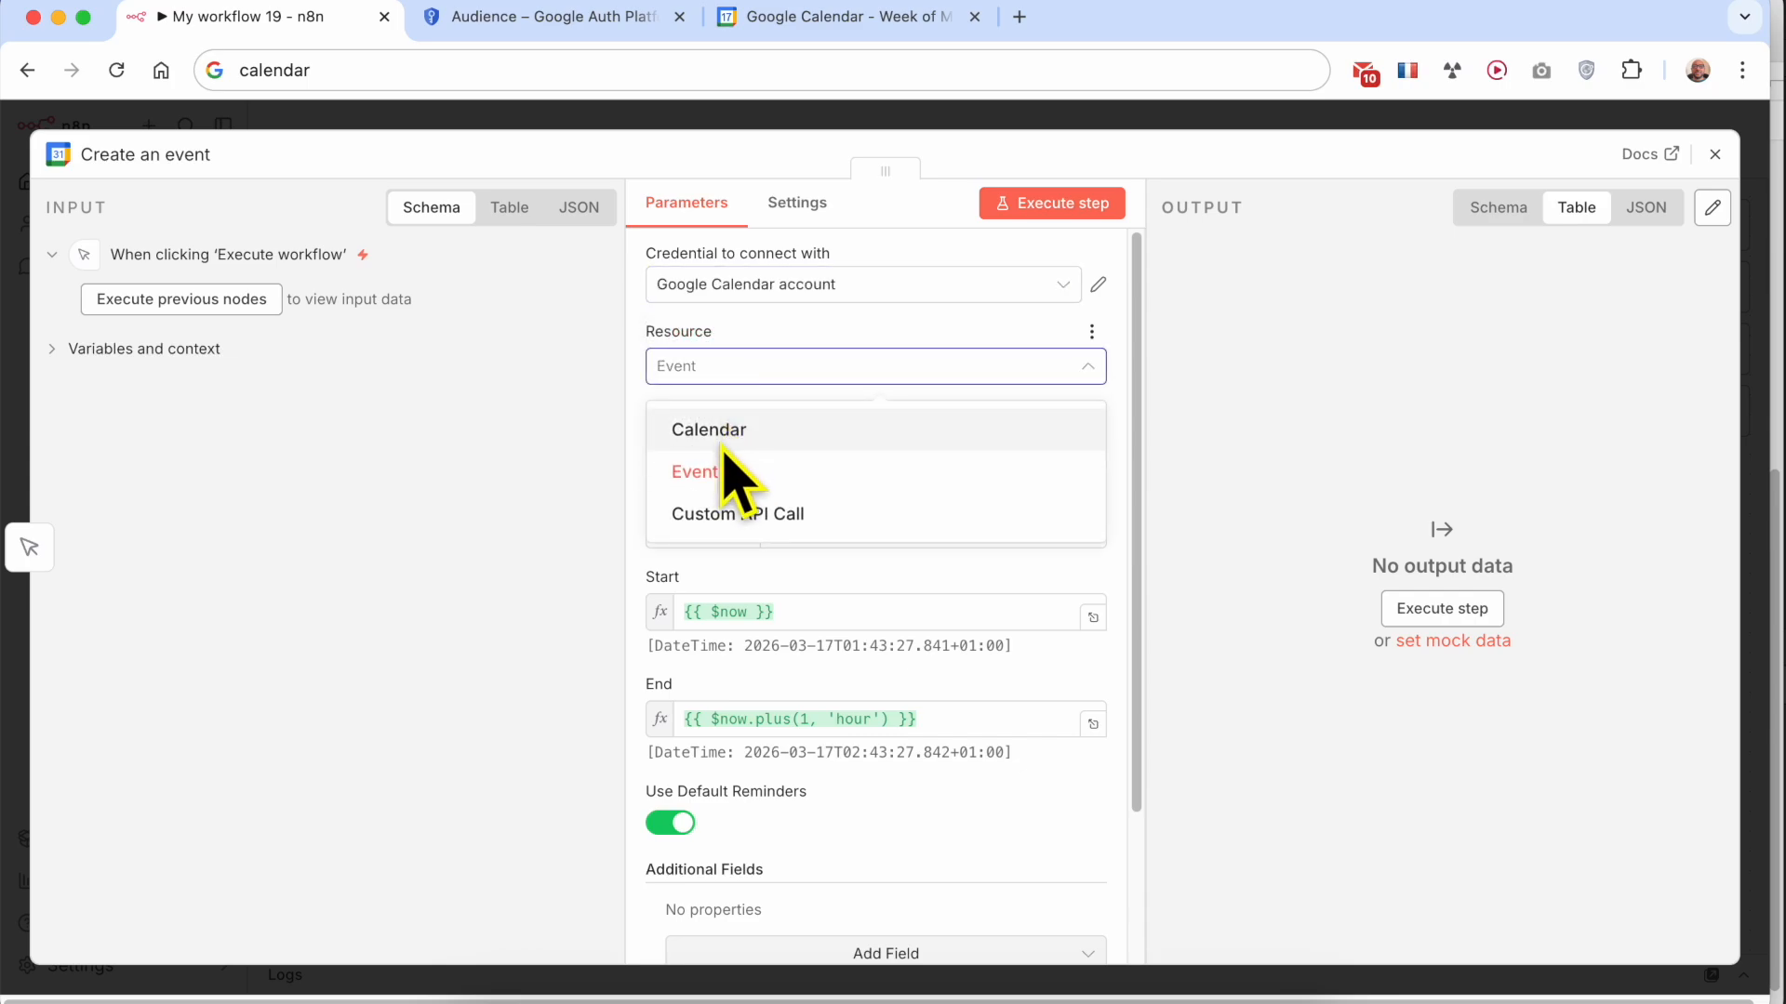
{"action": "left_click", "coordinate": [723, 461]}
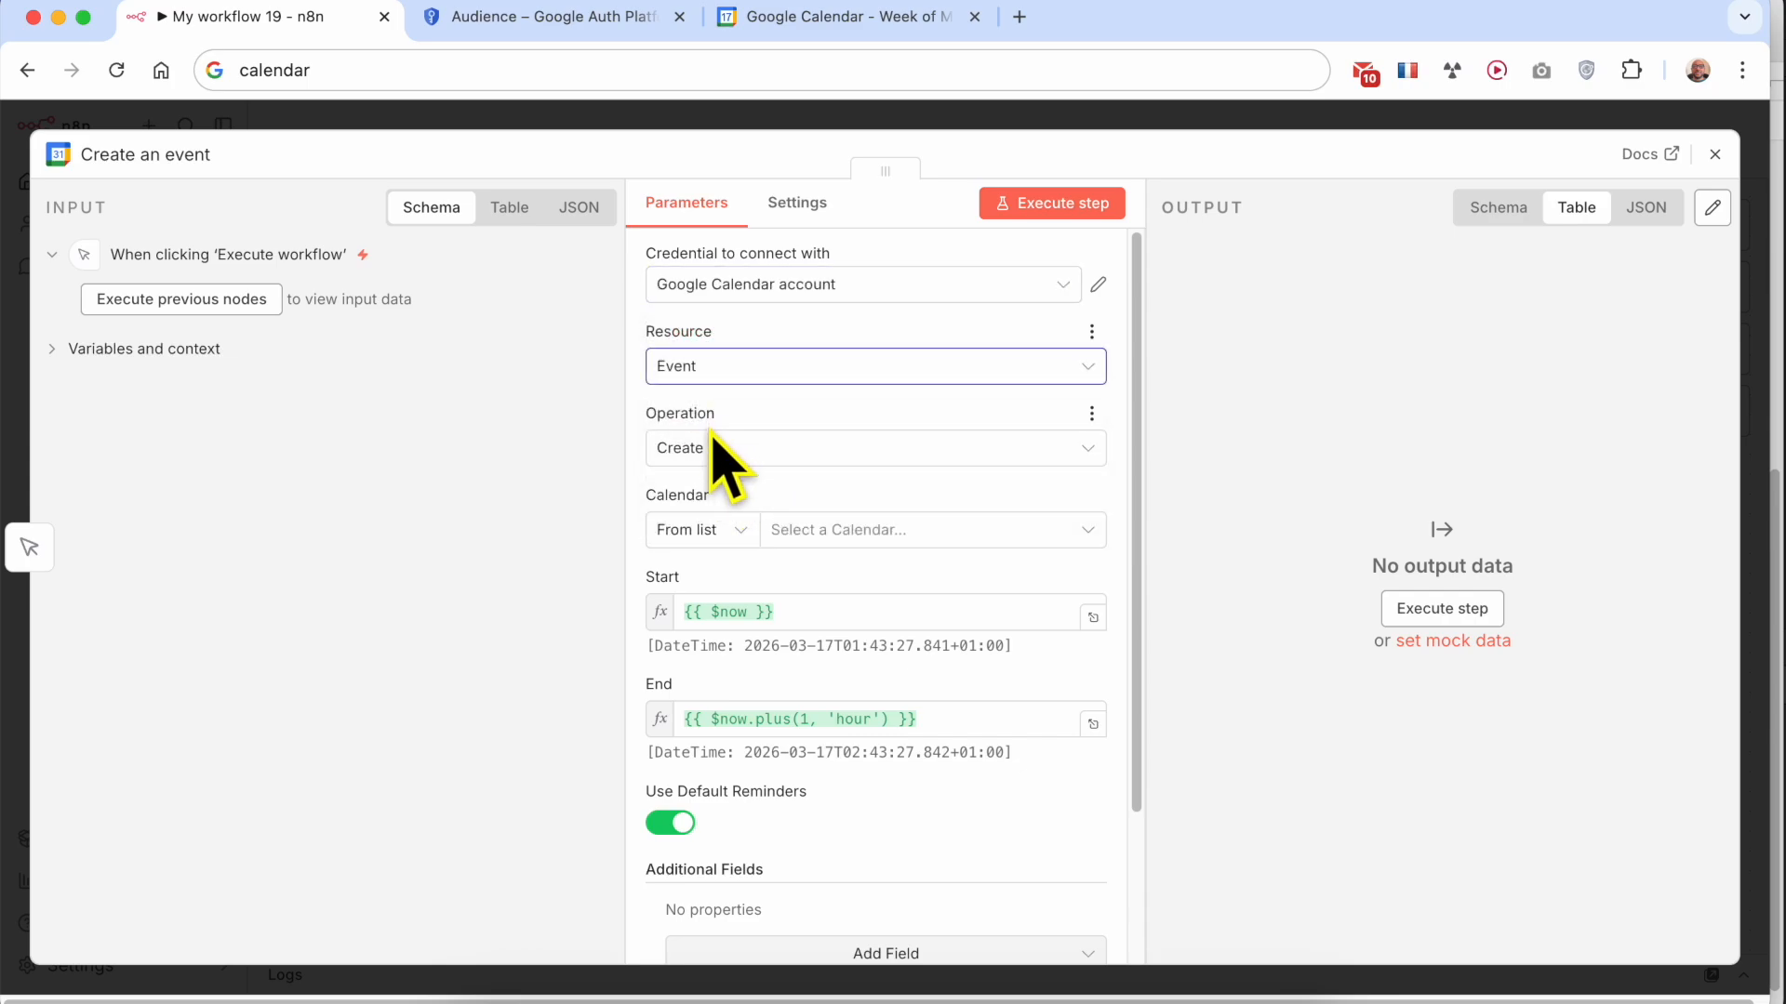
{"action": "left_click", "coordinate": [753, 450]}
{"action": "left_click", "coordinate": [629, 451]}
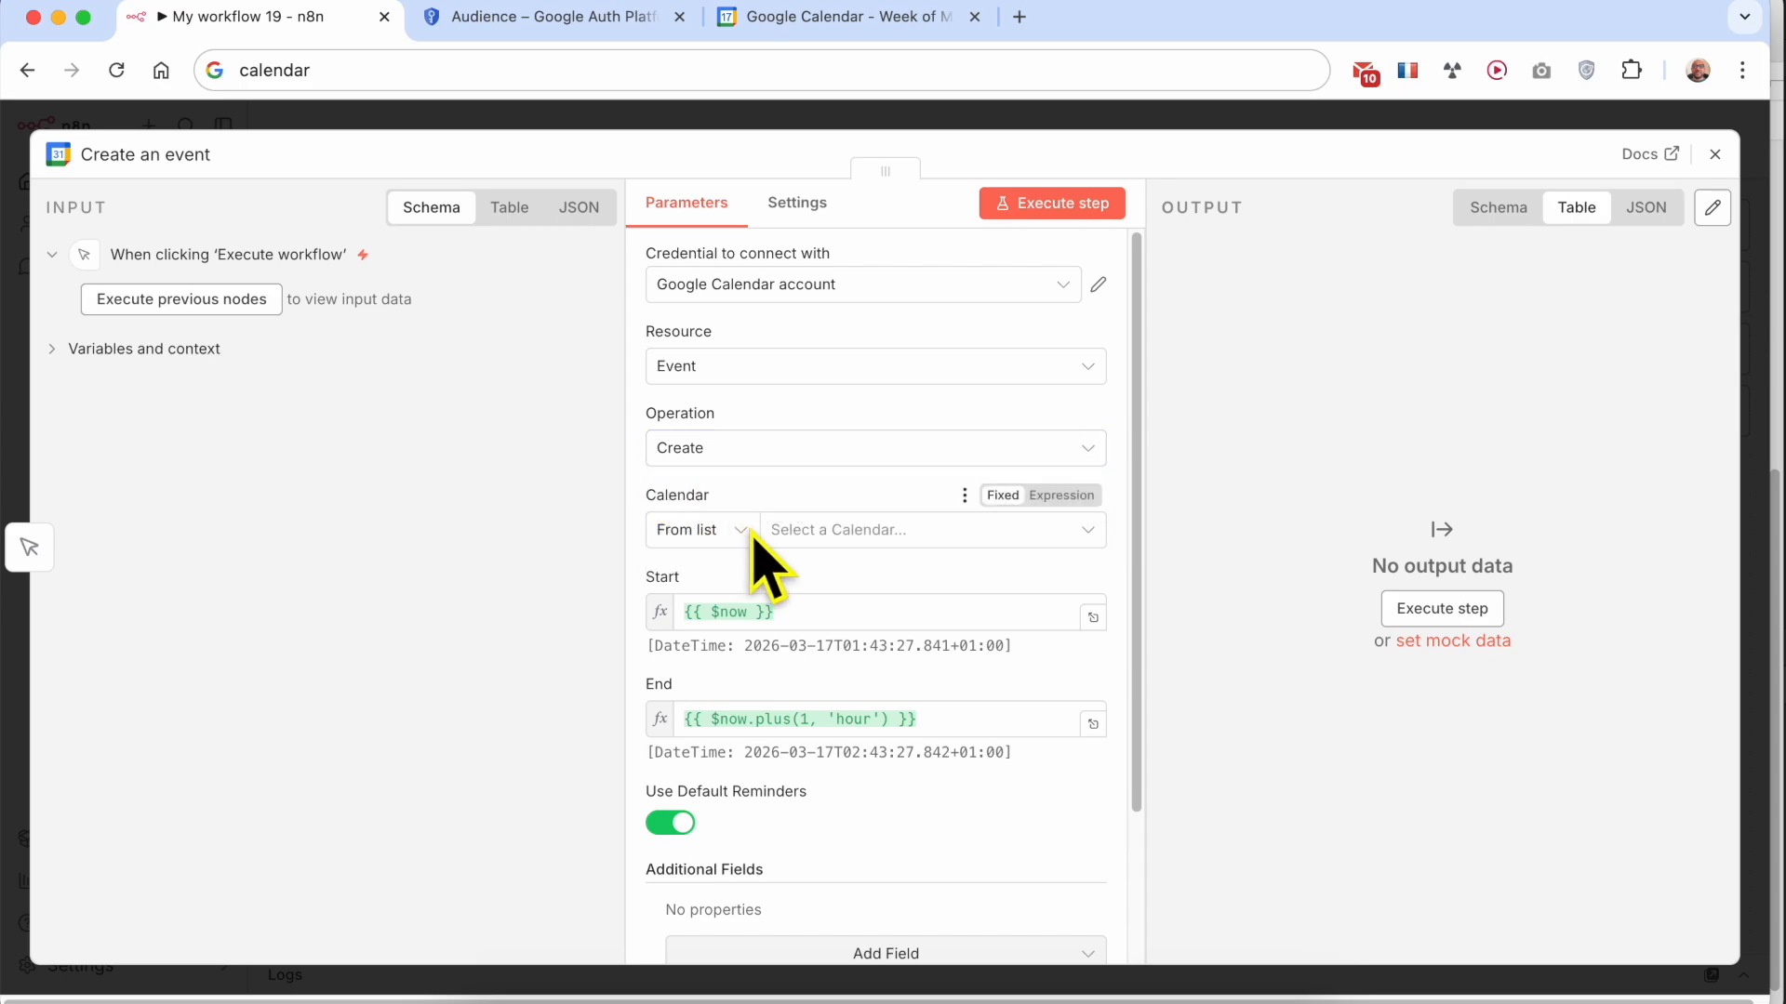
Choose the account's own e-mail calendar for the node and highlight the date-time preview under Start
{"action": "left_click", "coordinate": [869, 531]}
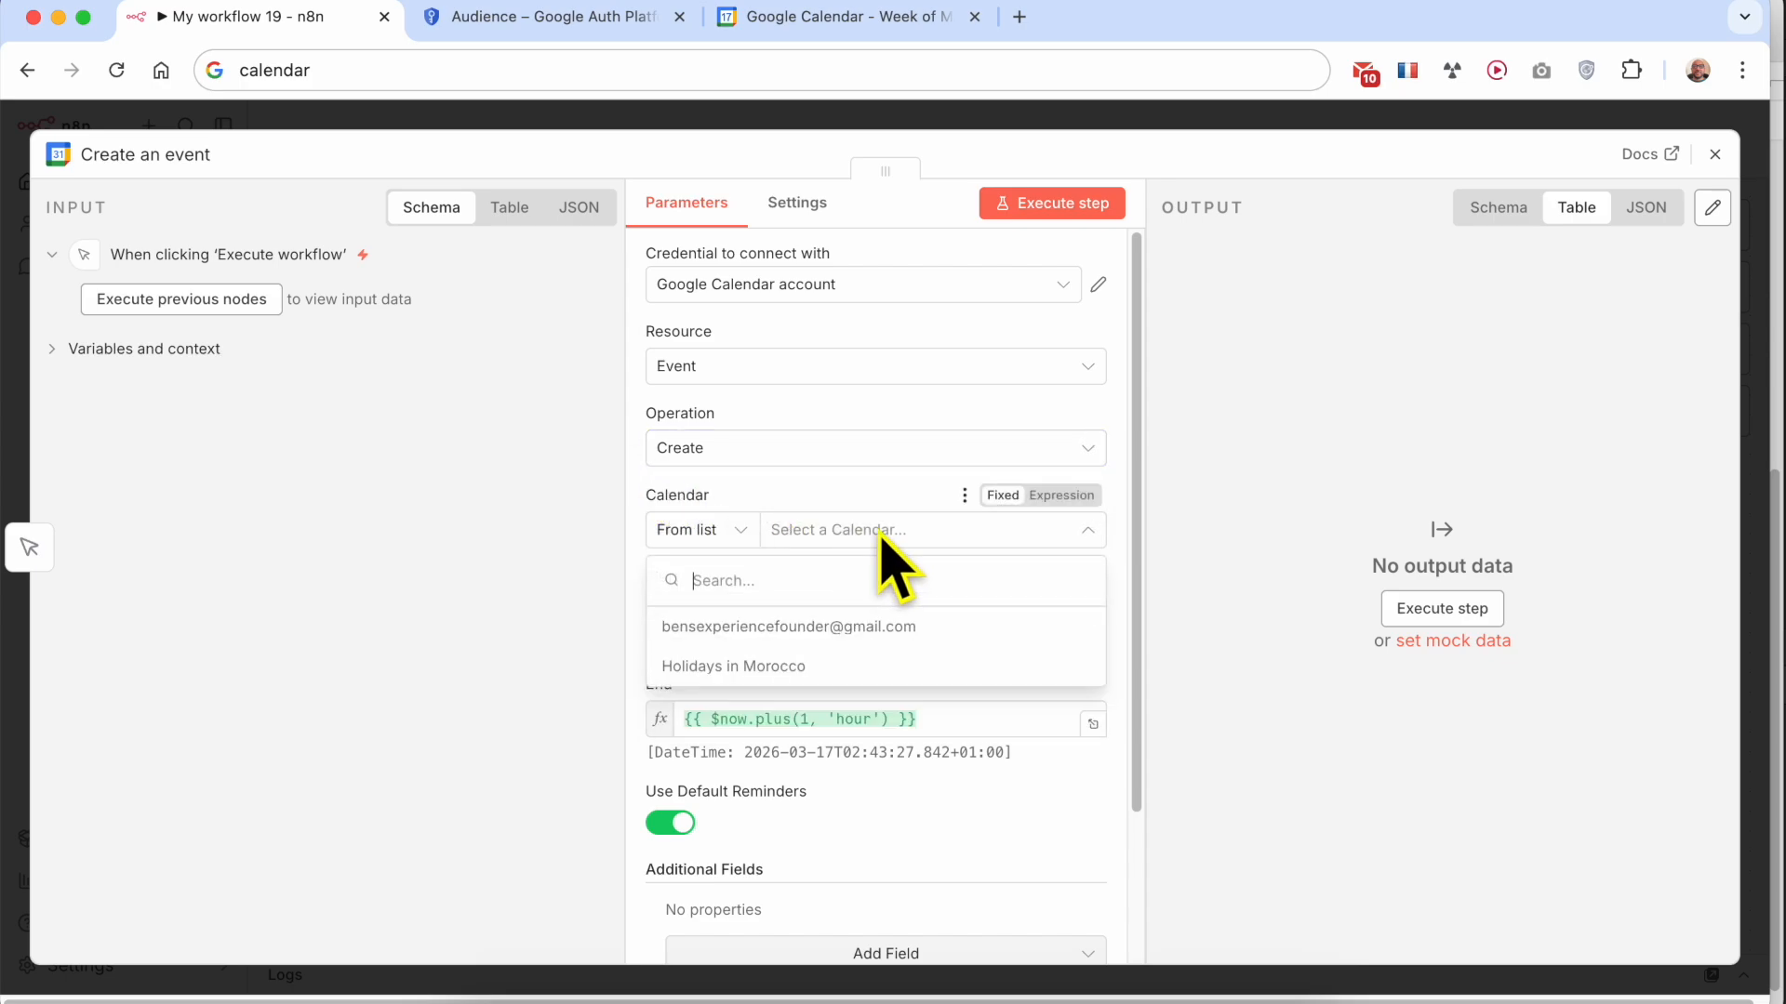
{"action": "left_click", "coordinate": [819, 628]}
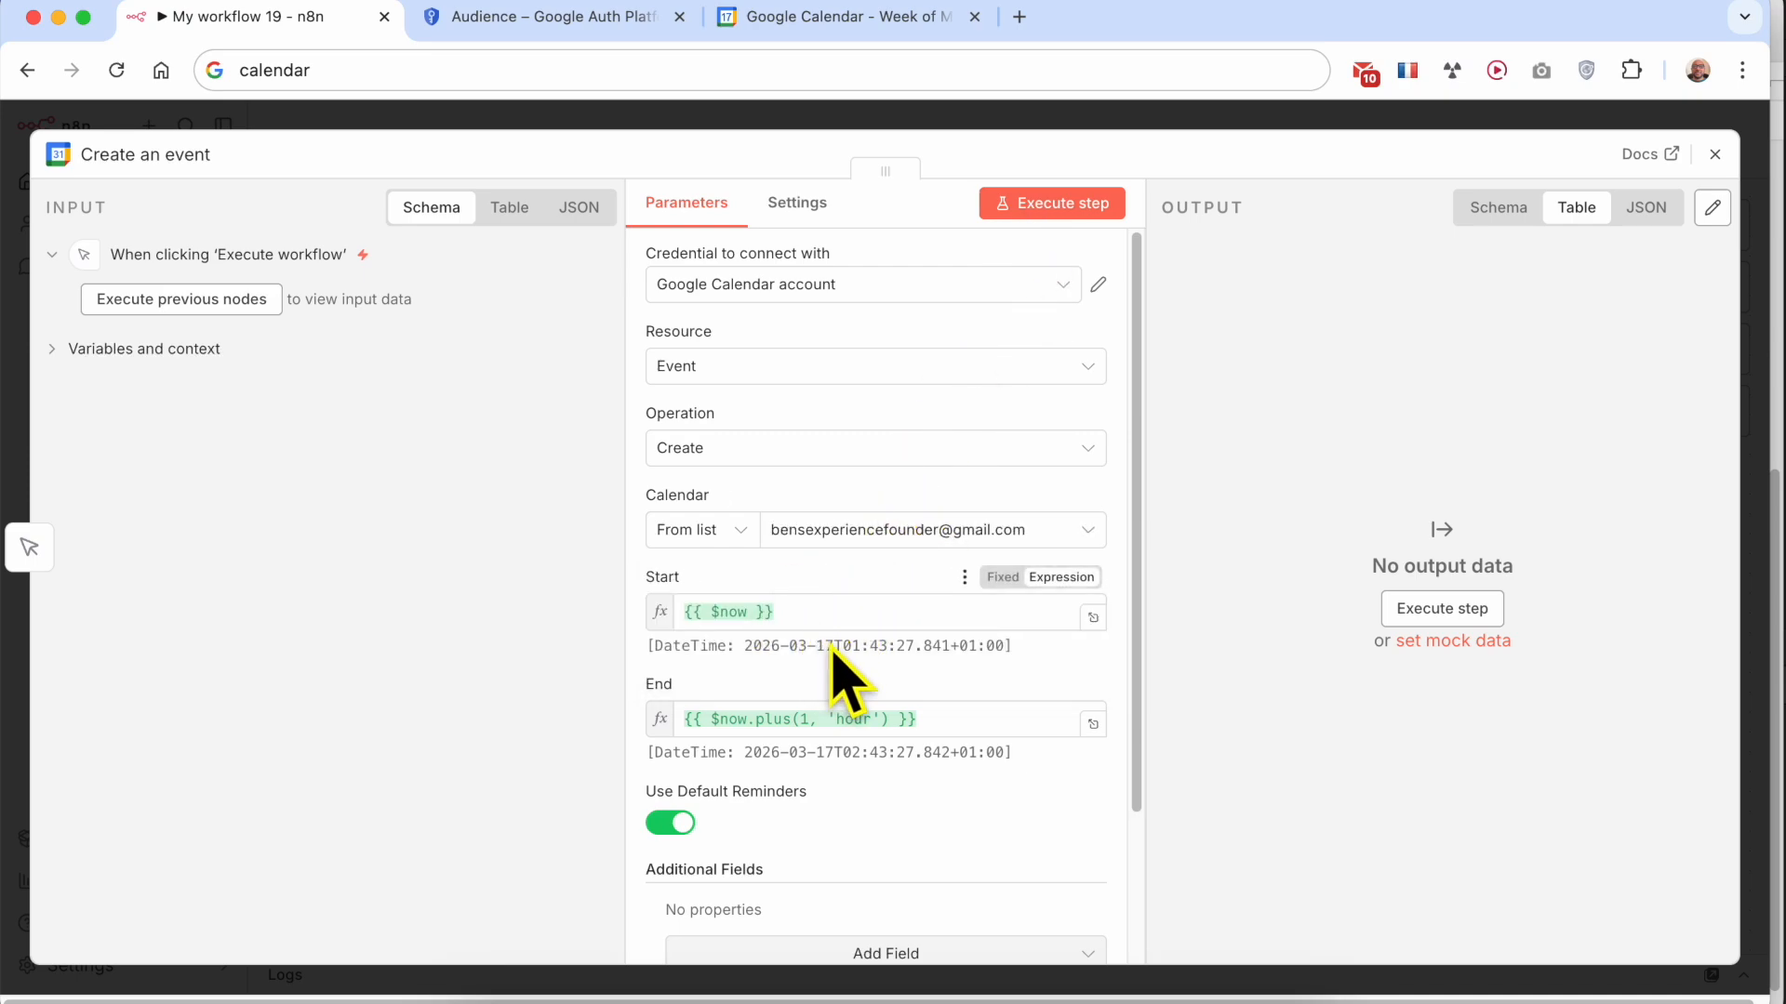
{"action": "left_click_drag", "start_coordinate": [746, 648], "coordinate": [993, 648]}
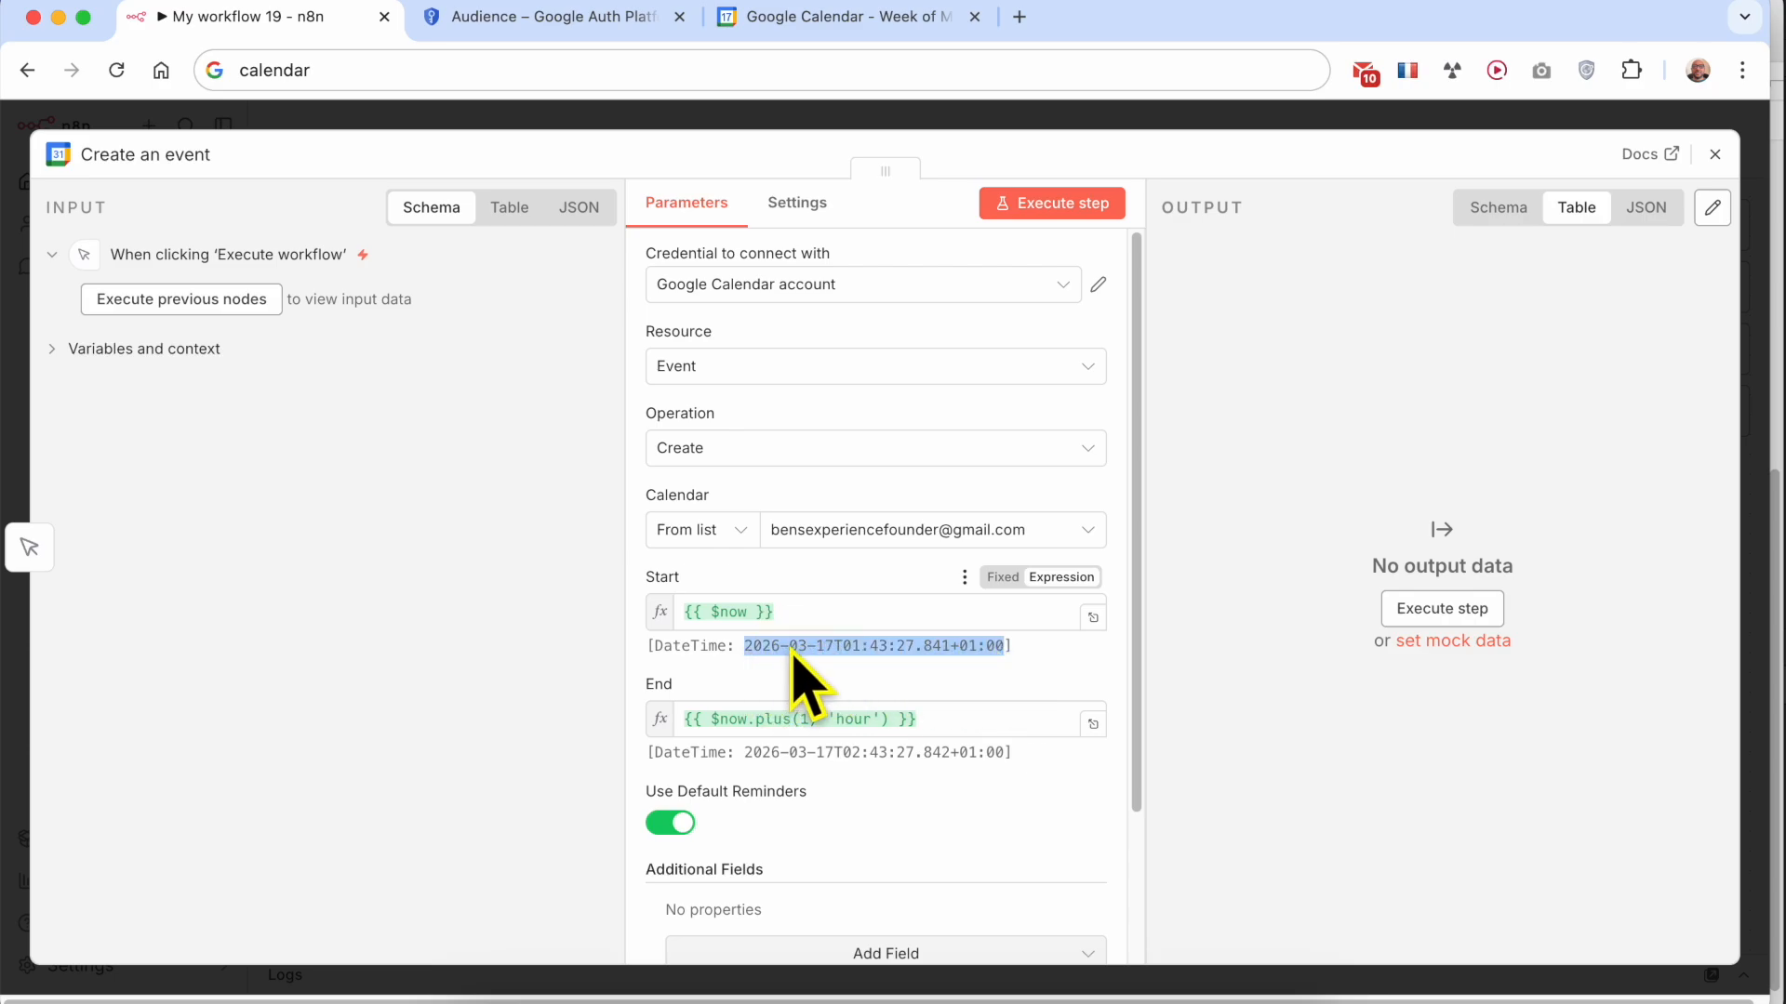
Switch the End and Start fields to fixed values and set the start date to 2026-03-18
{"action": "scroll", "coordinate": [787, 654], "scroll_direction": "down", "scroll_amount": 1}
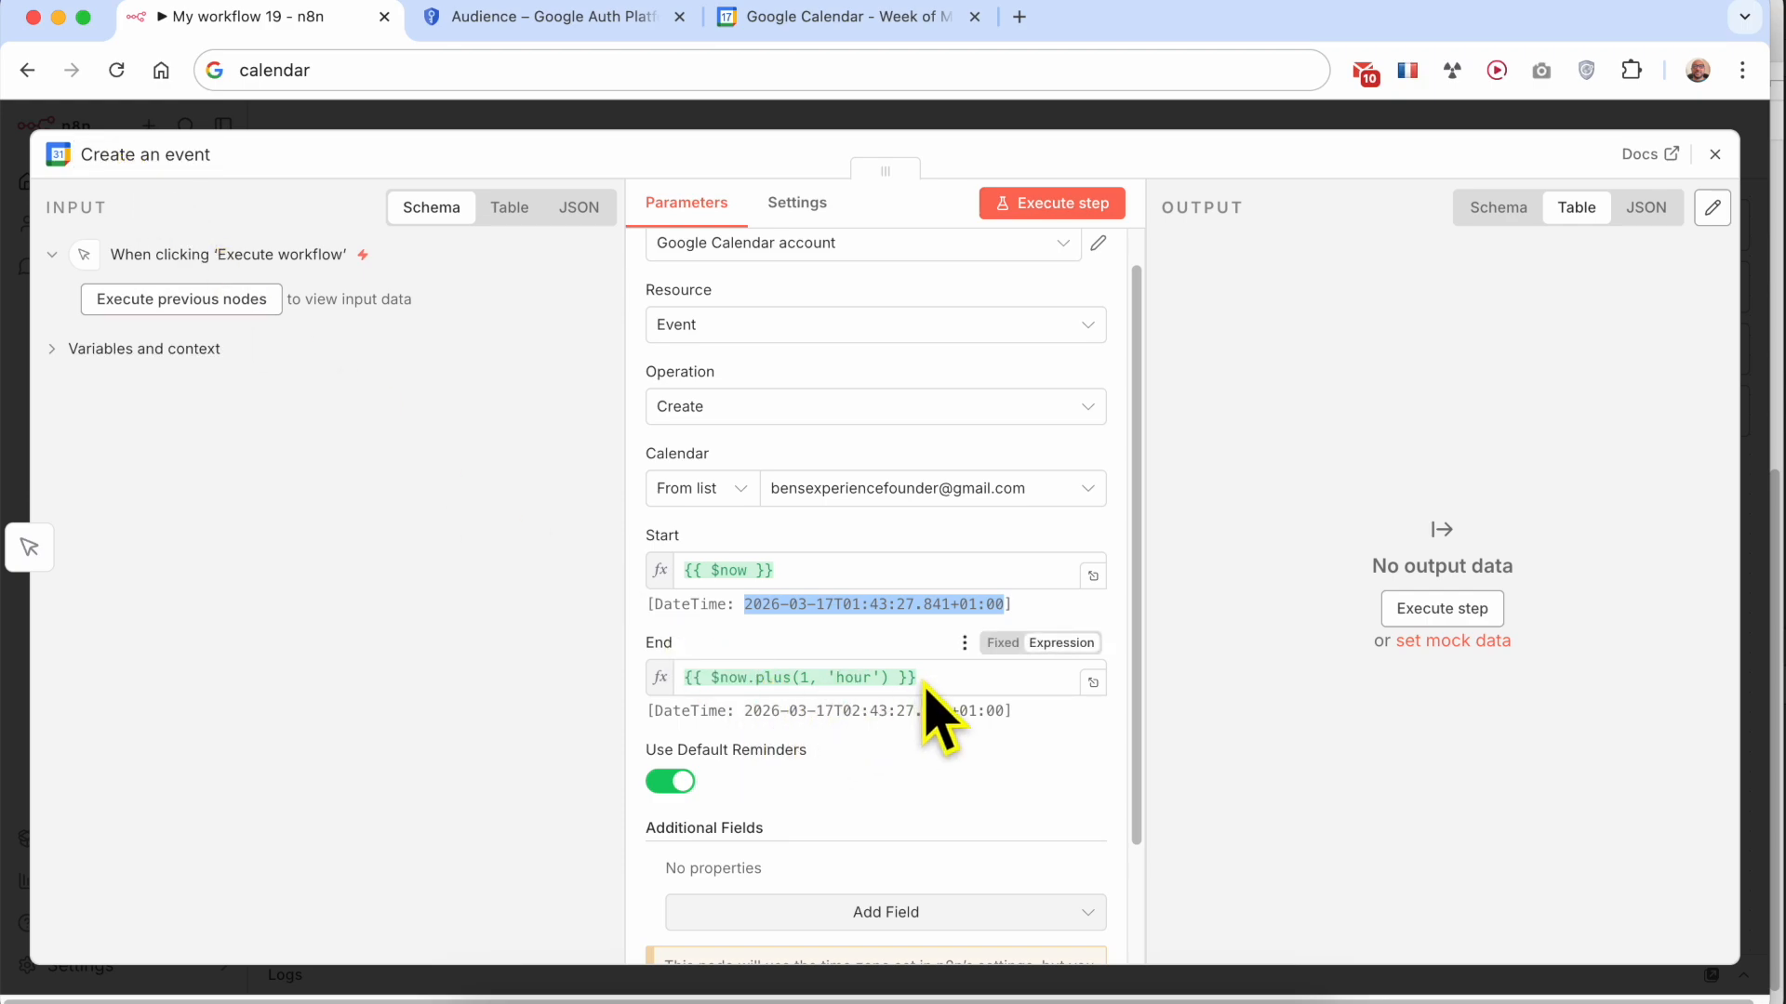
{"action": "left_click", "coordinate": [1002, 643]}
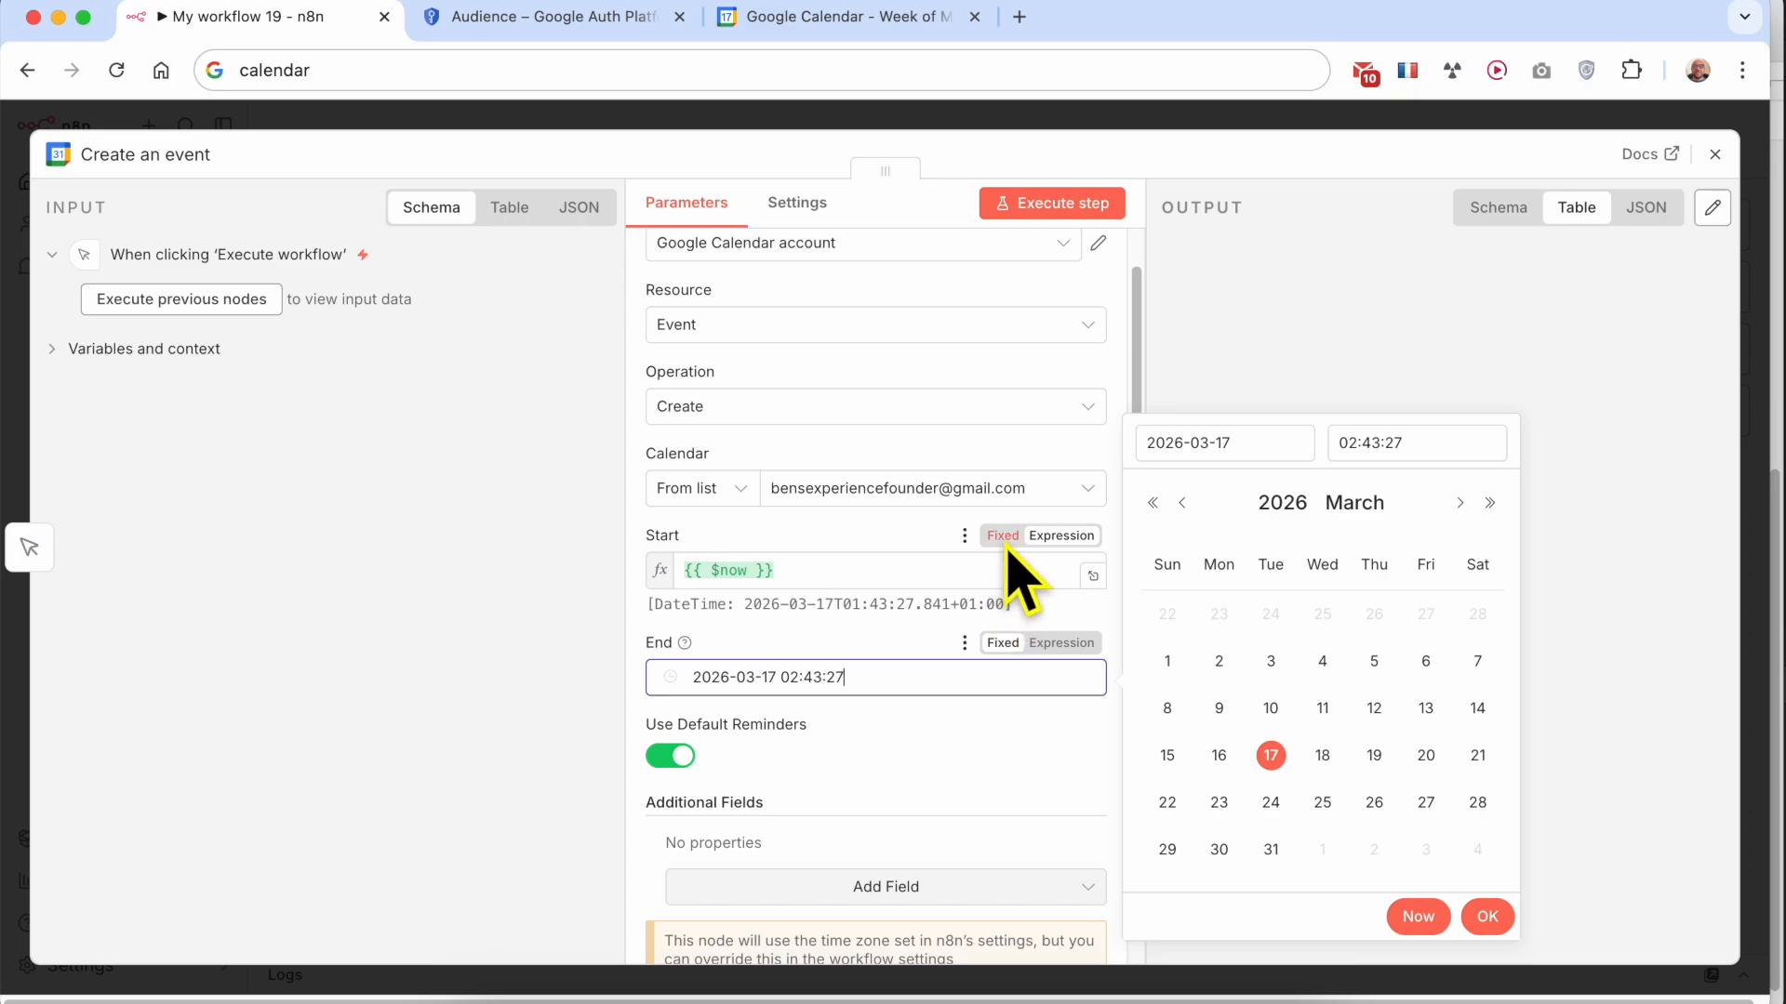
{"action": "left_click", "coordinate": [1004, 538]}
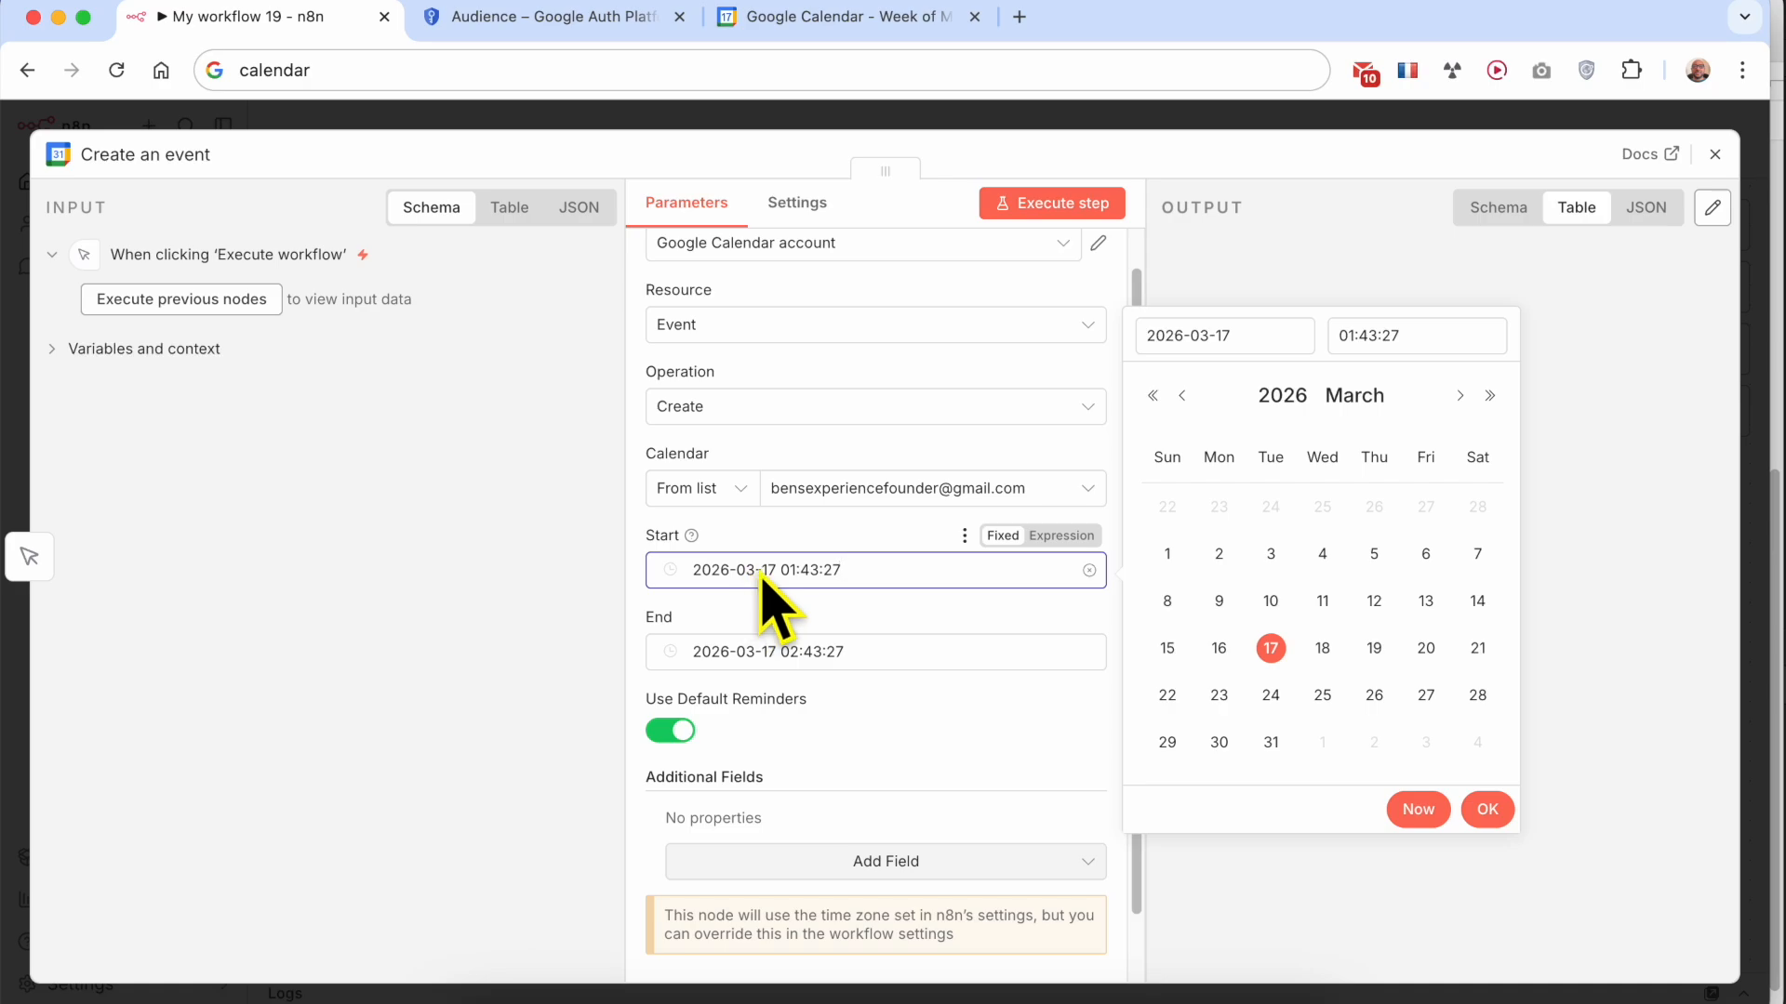
{"action": "left_click", "coordinate": [1322, 648]}
{"action": "left_click", "coordinate": [781, 652]}
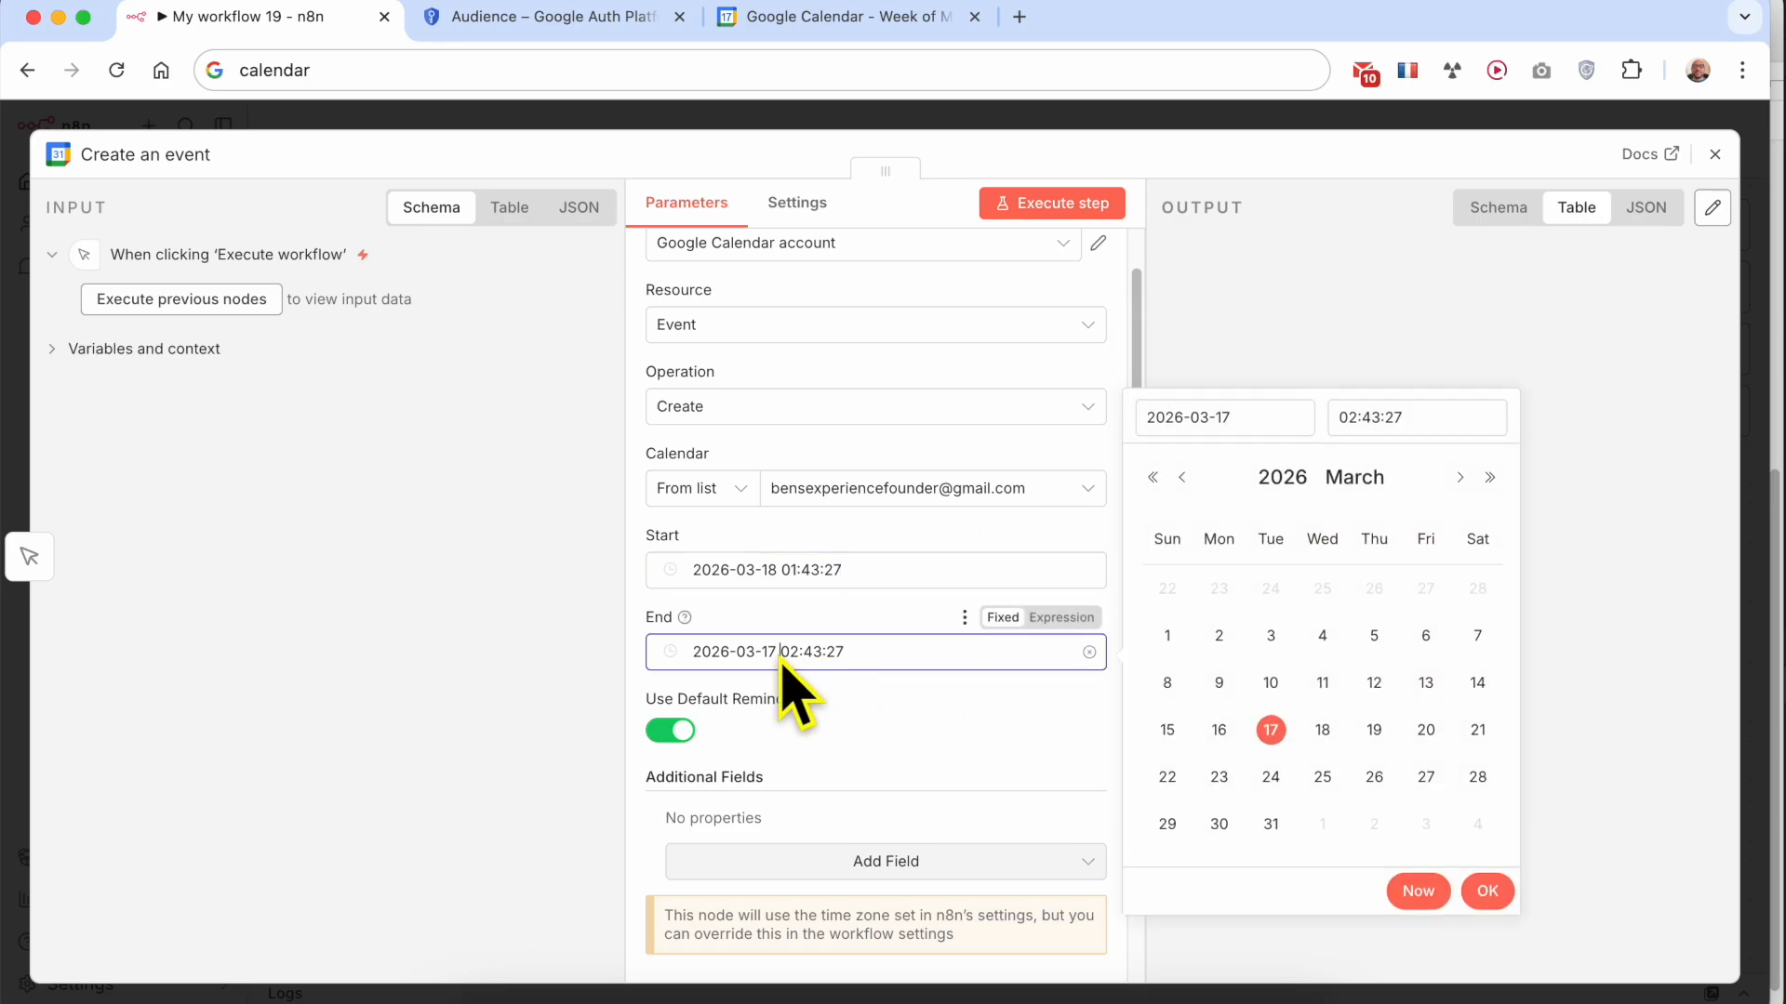
{"action": "left_click", "coordinate": [1322, 730]}
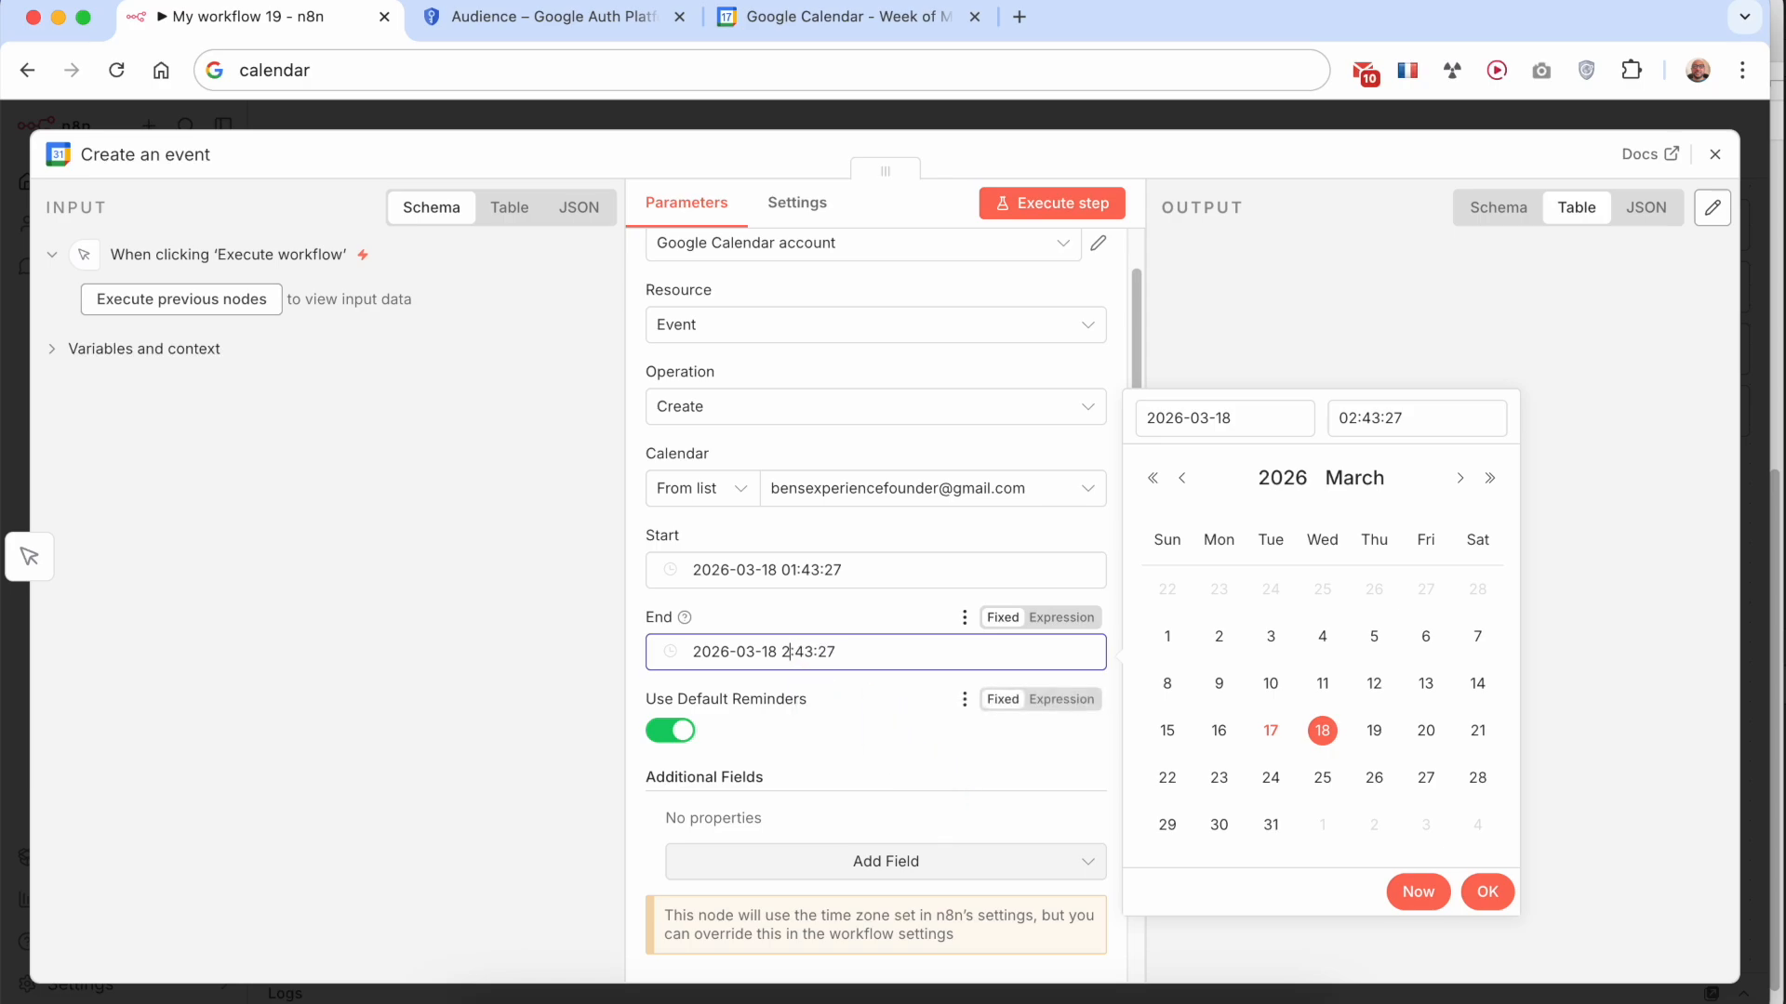
{"action": "left_click", "coordinate": [914, 823]}
{"action": "scroll", "coordinate": [935, 785], "scroll_direction": "down", "scroll_amount": 2}
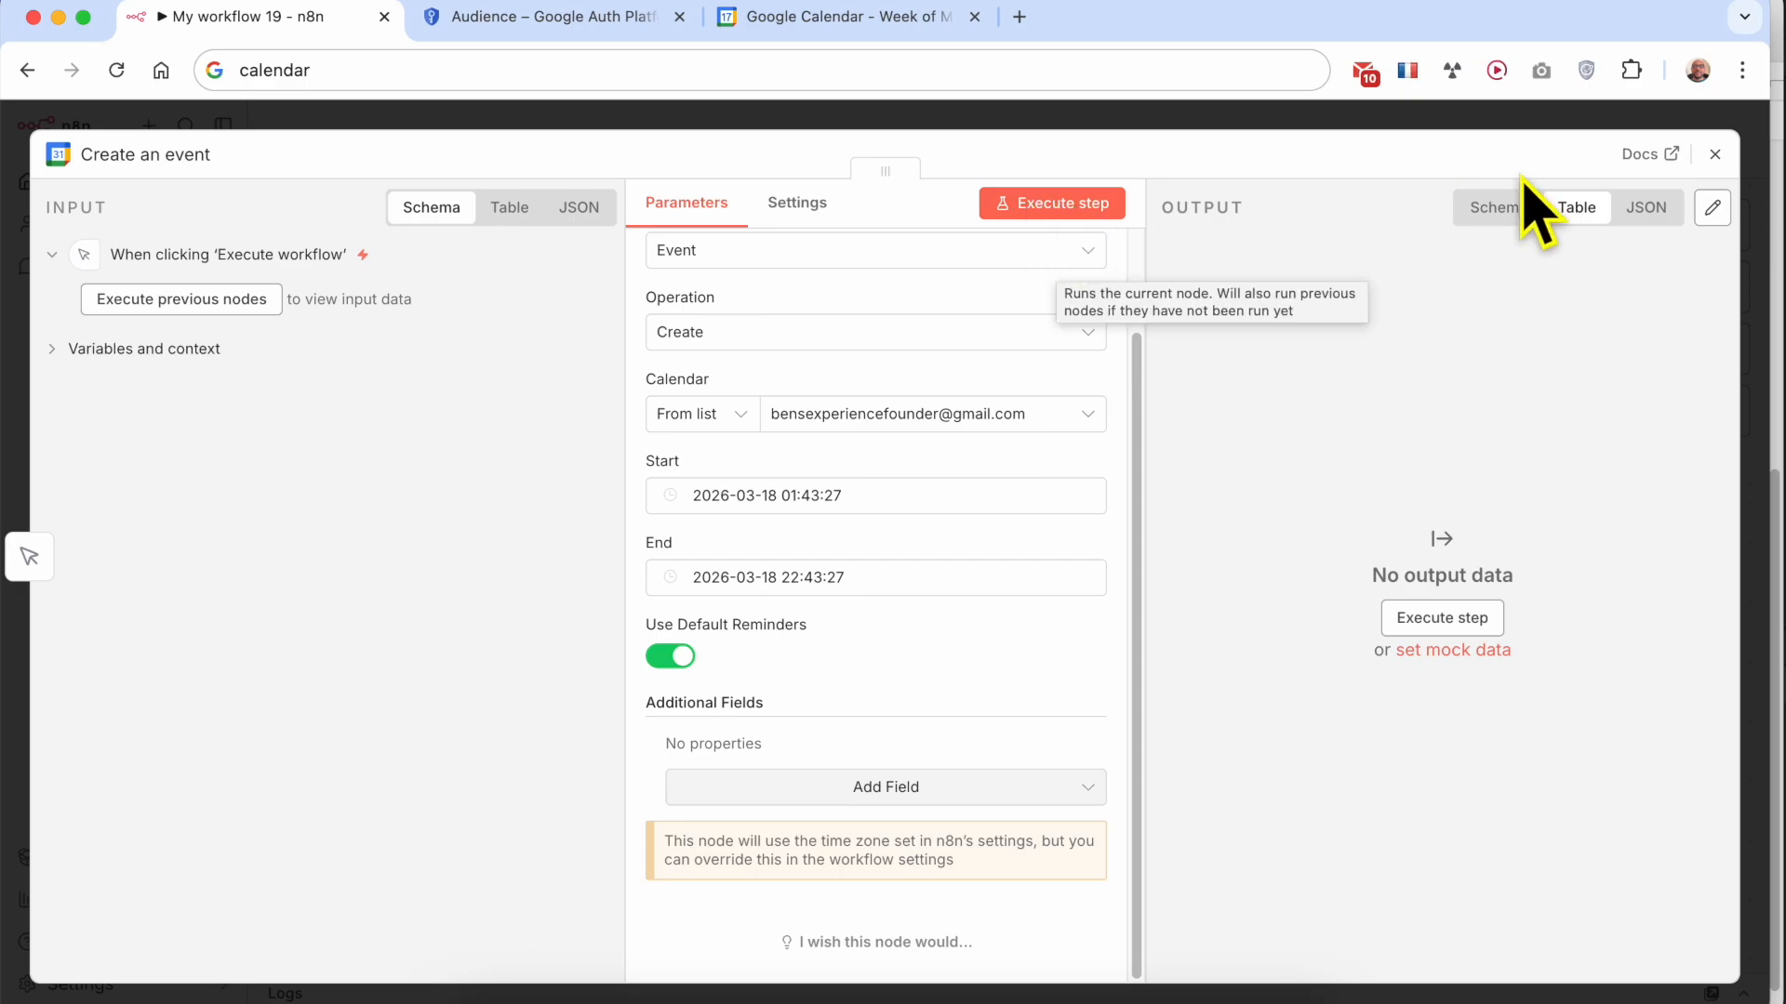
{"action": "left_click", "coordinate": [1715, 154]}
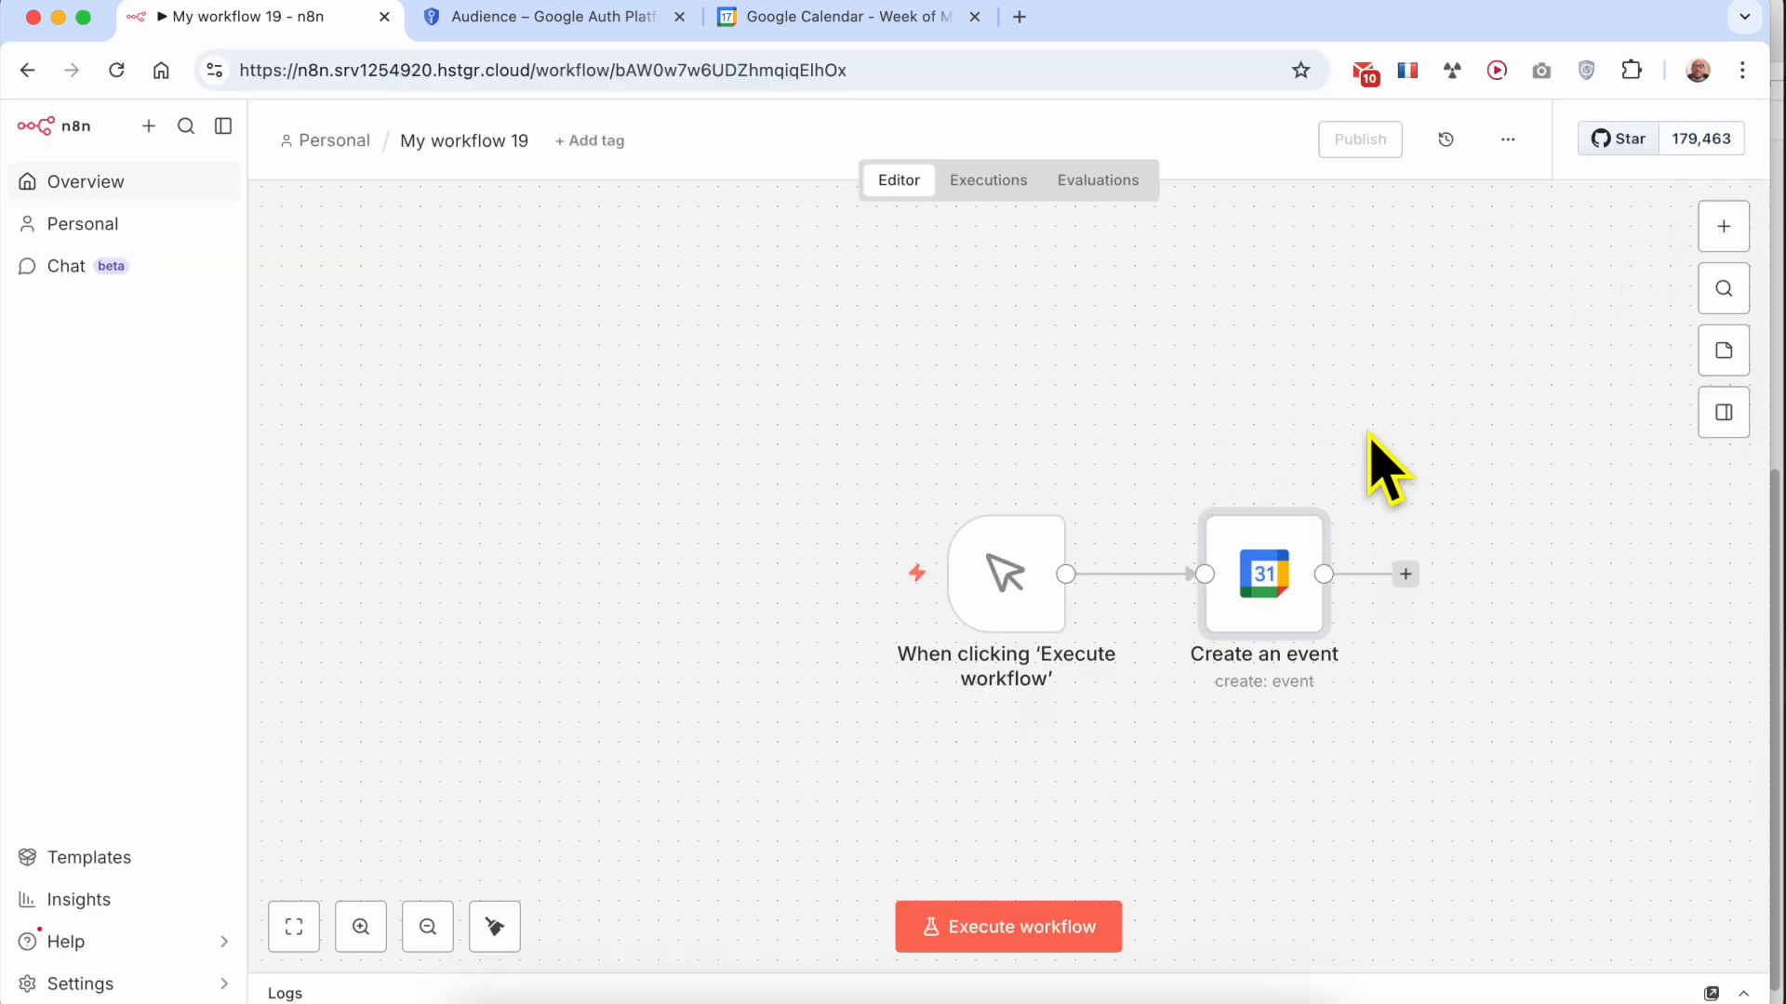
Switch to Google Calendar and display March 2026 in Month view
{"action": "left_click", "coordinate": [869, 19]}
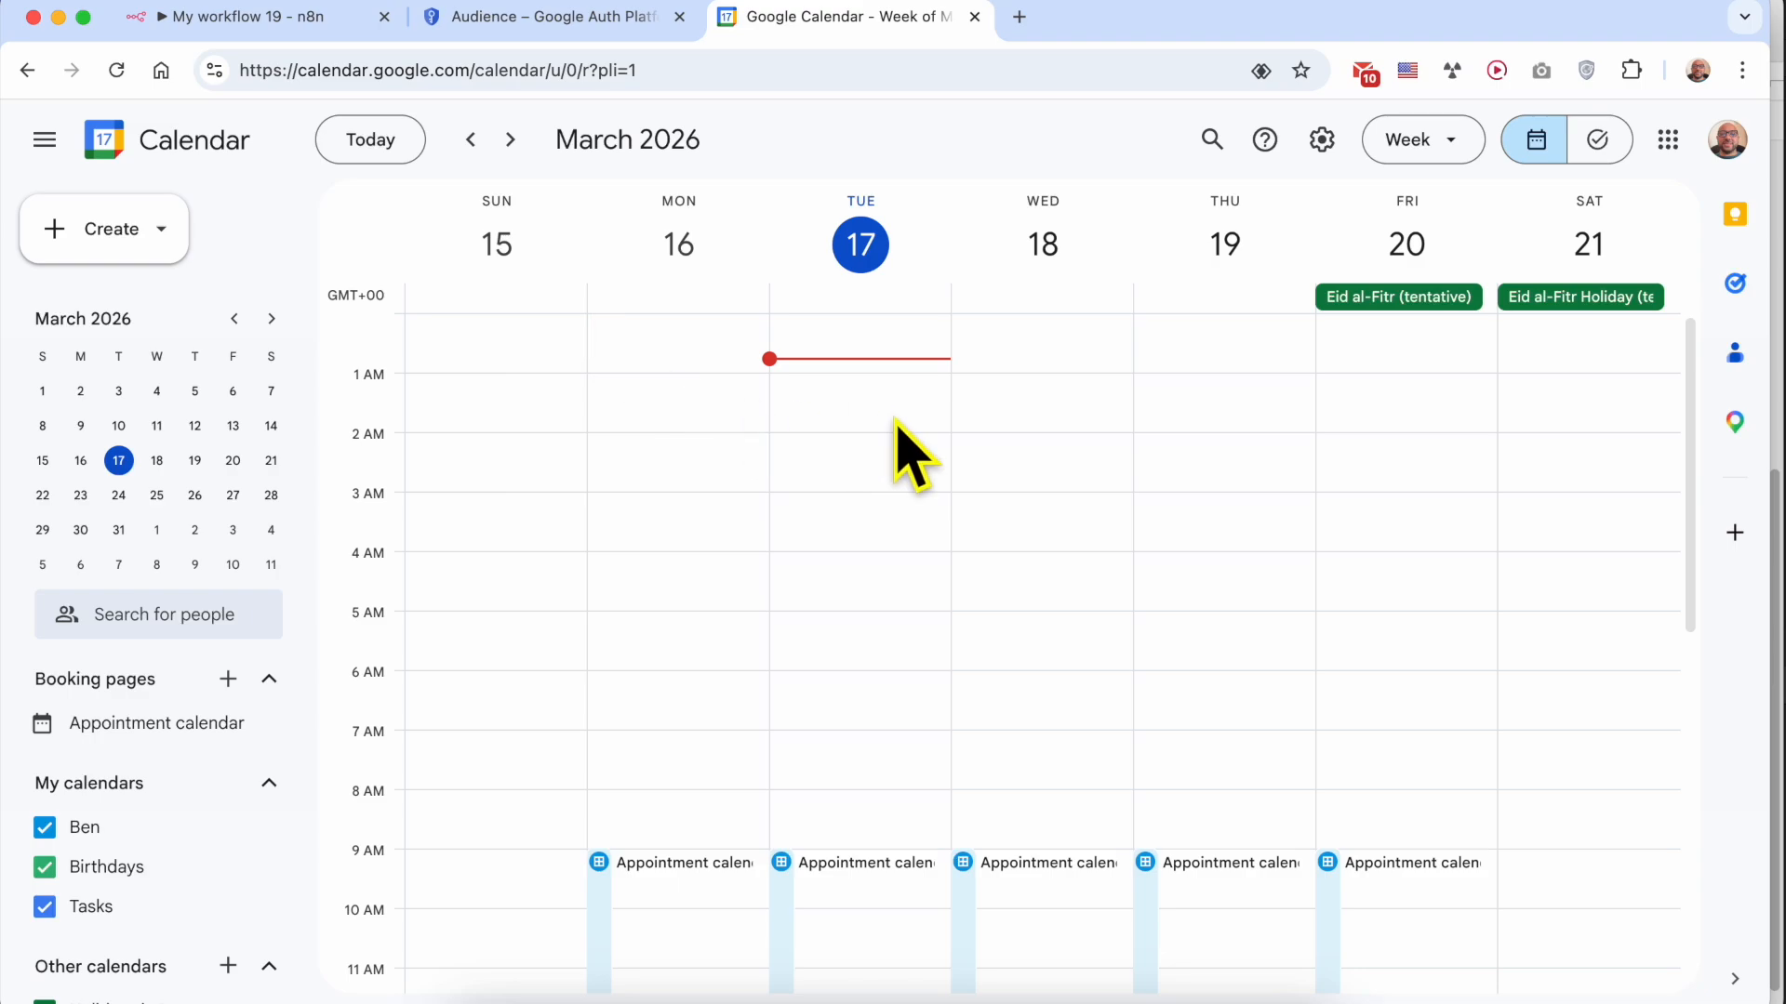
{"action": "left_click", "coordinate": [1416, 144]}
{"action": "left_click", "coordinate": [1474, 305]}
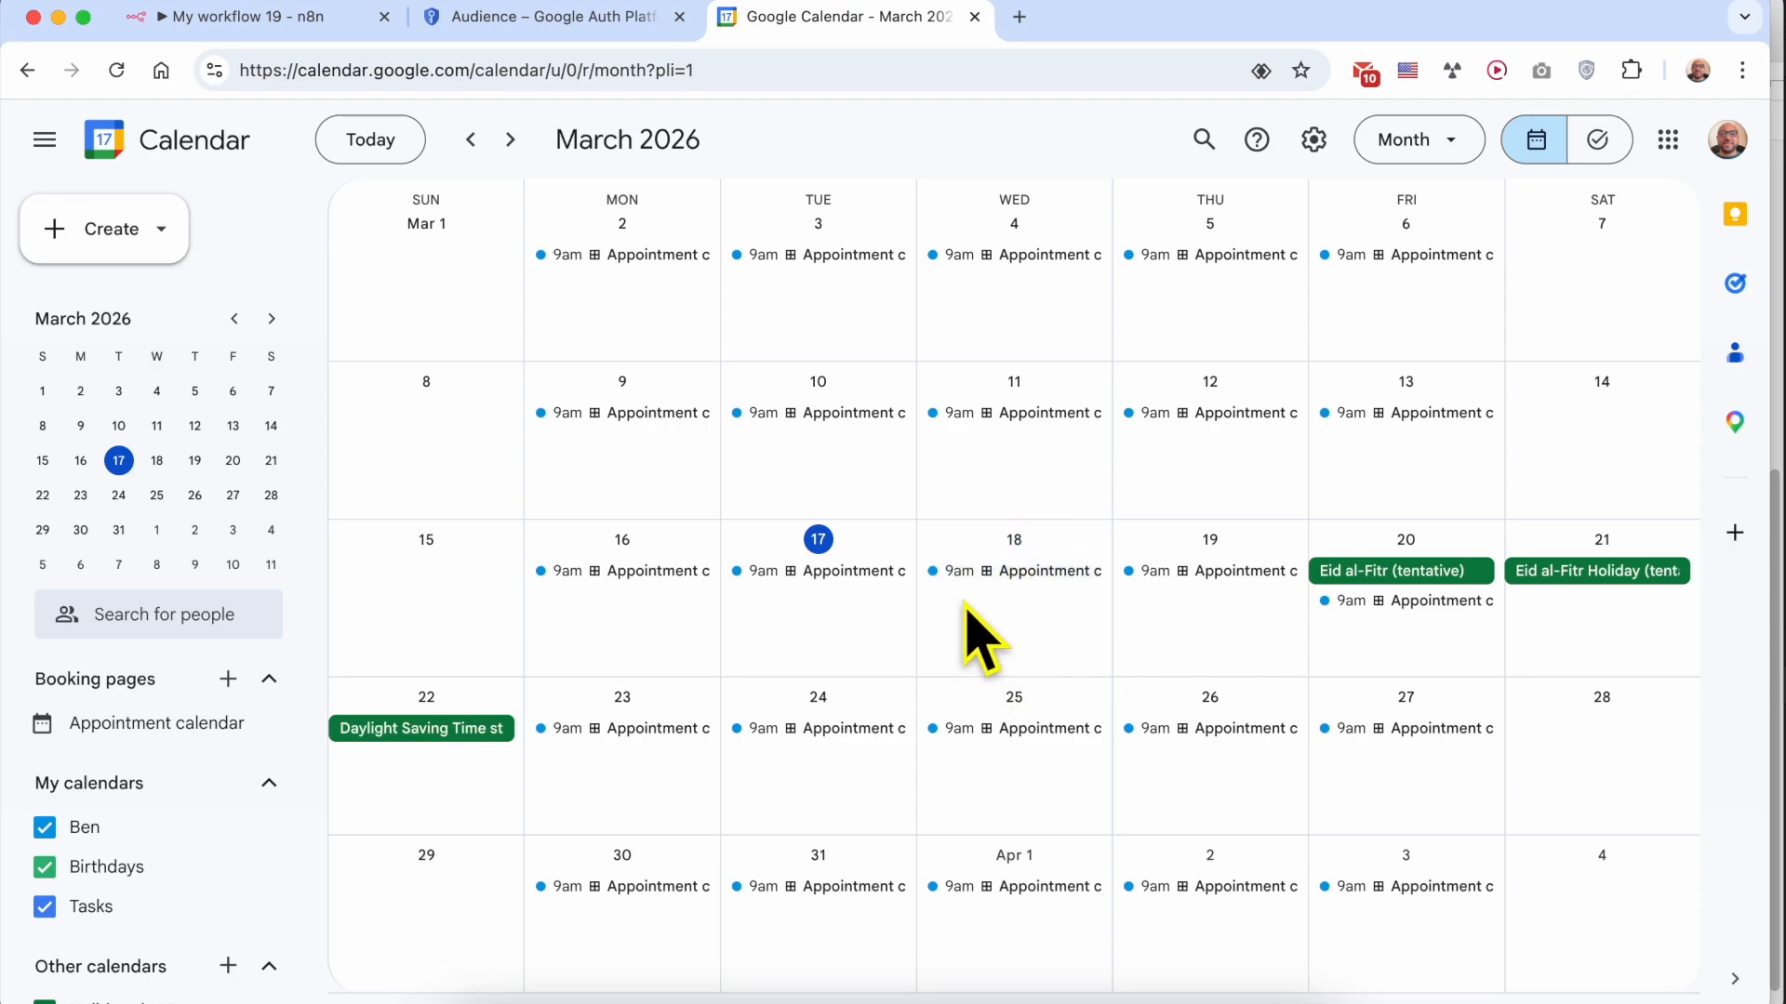
Return to the n8n workflow and execute it from the manual trigger
{"action": "left_click", "coordinate": [548, 25]}
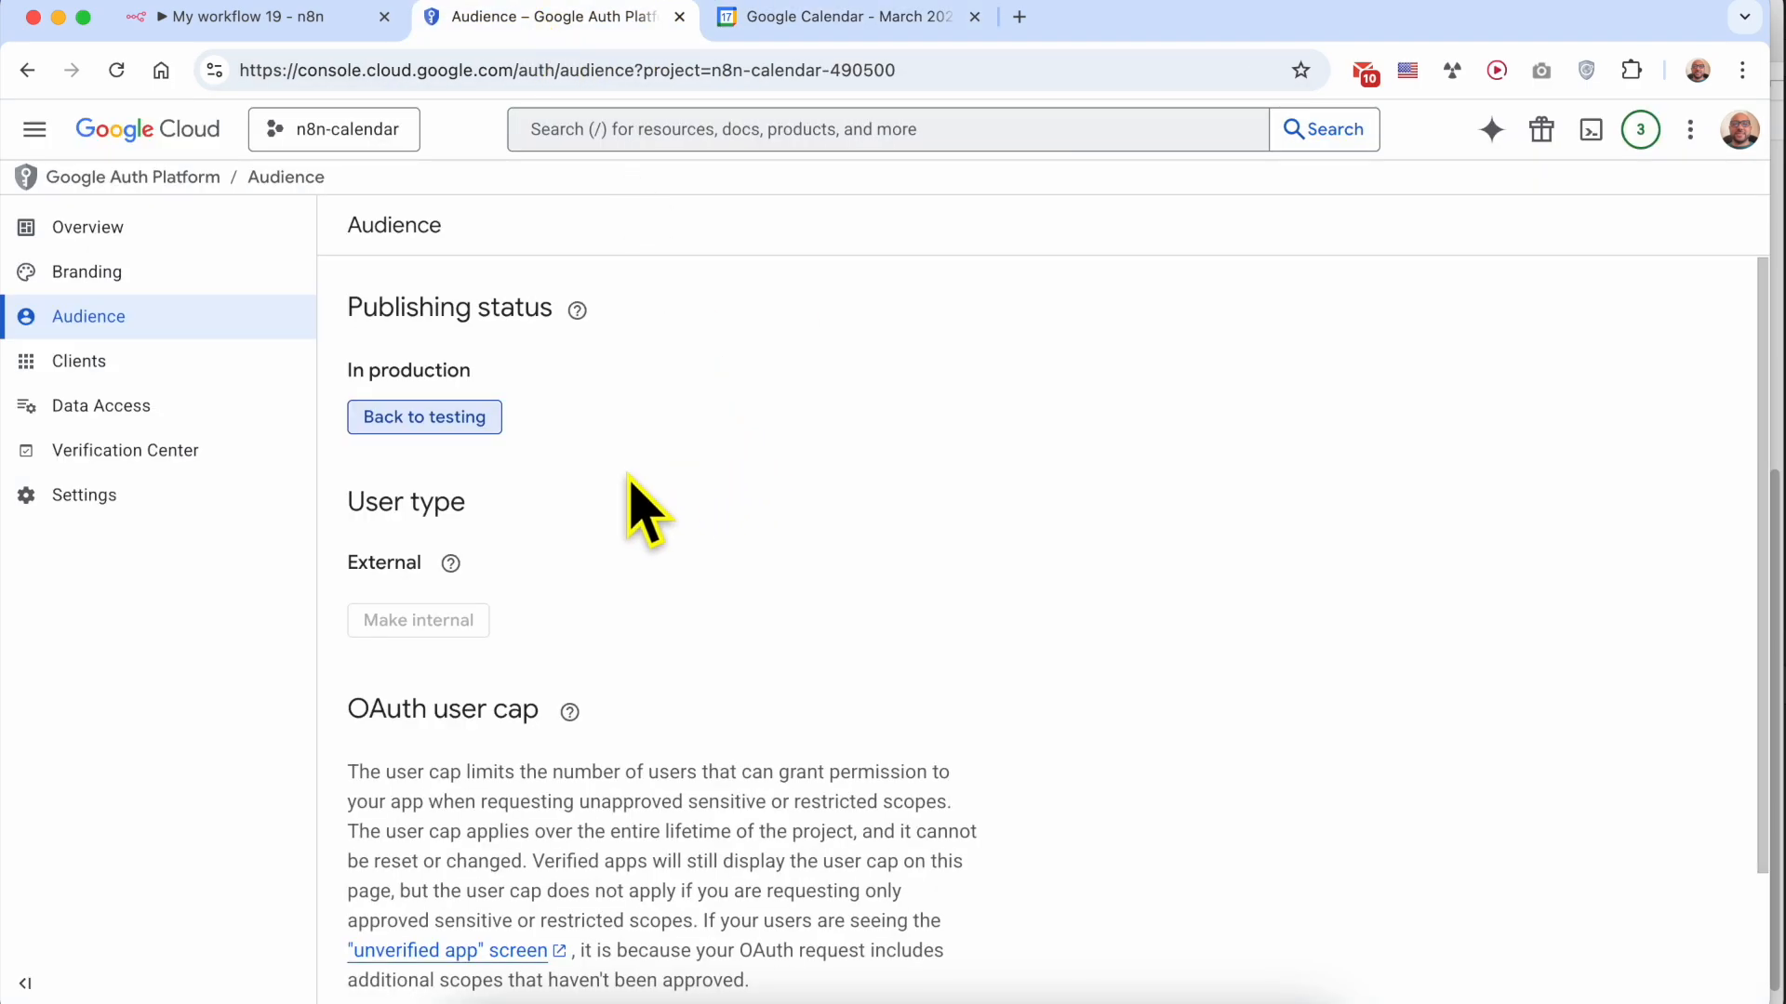
{"action": "left_click", "coordinate": [265, 20]}
{"action": "mouse_move", "coordinate": [963, 699]}
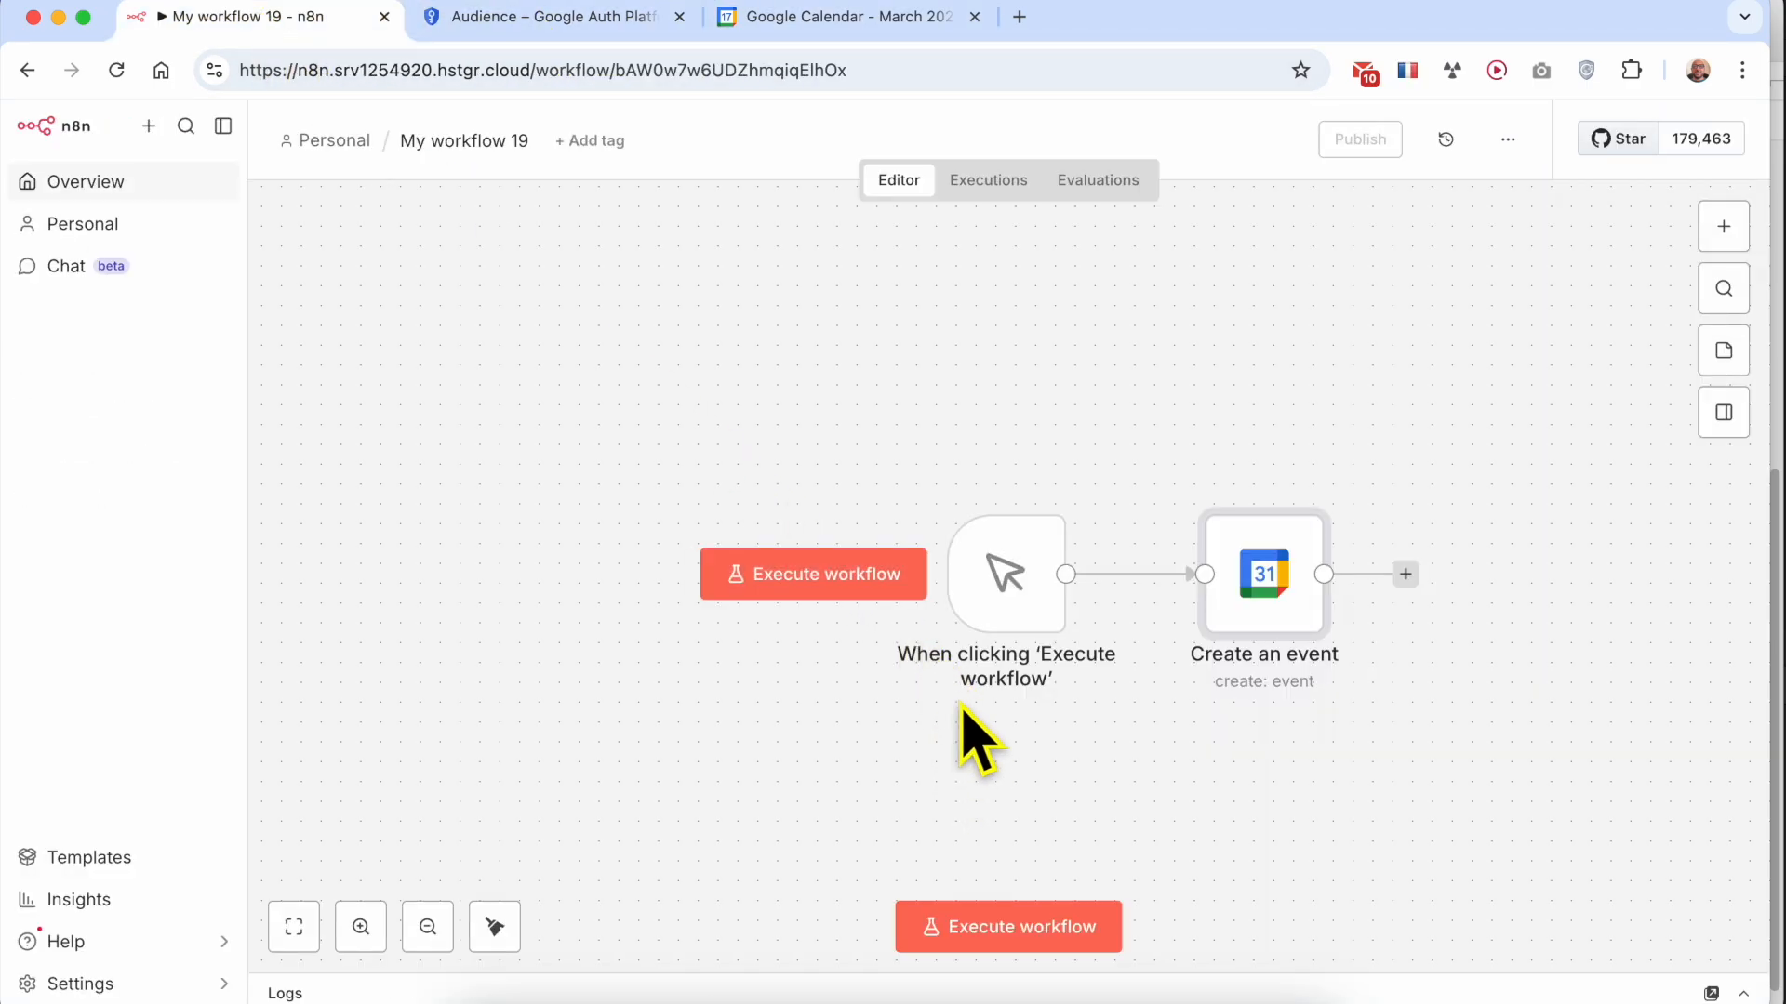
{"action": "left_click", "coordinate": [797, 581]}
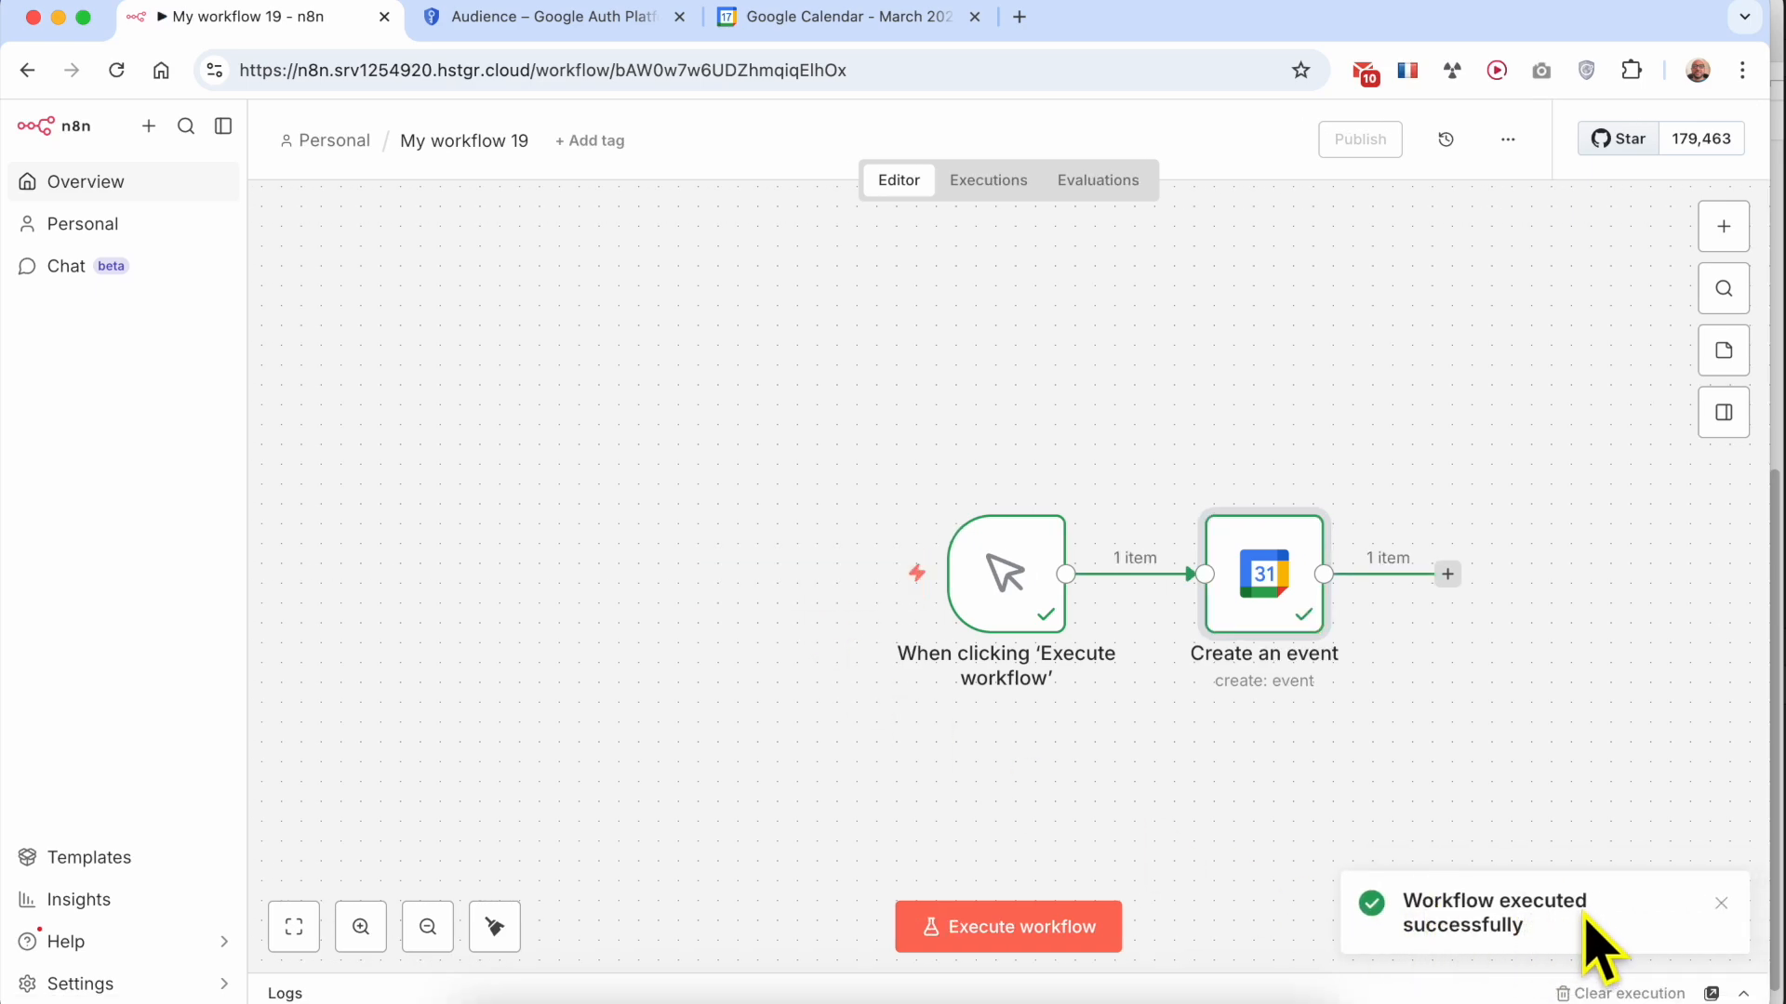
Open the untitled March 18 event in Google Calendar and highlight its start and end times
{"action": "left_click", "coordinate": [886, 28]}
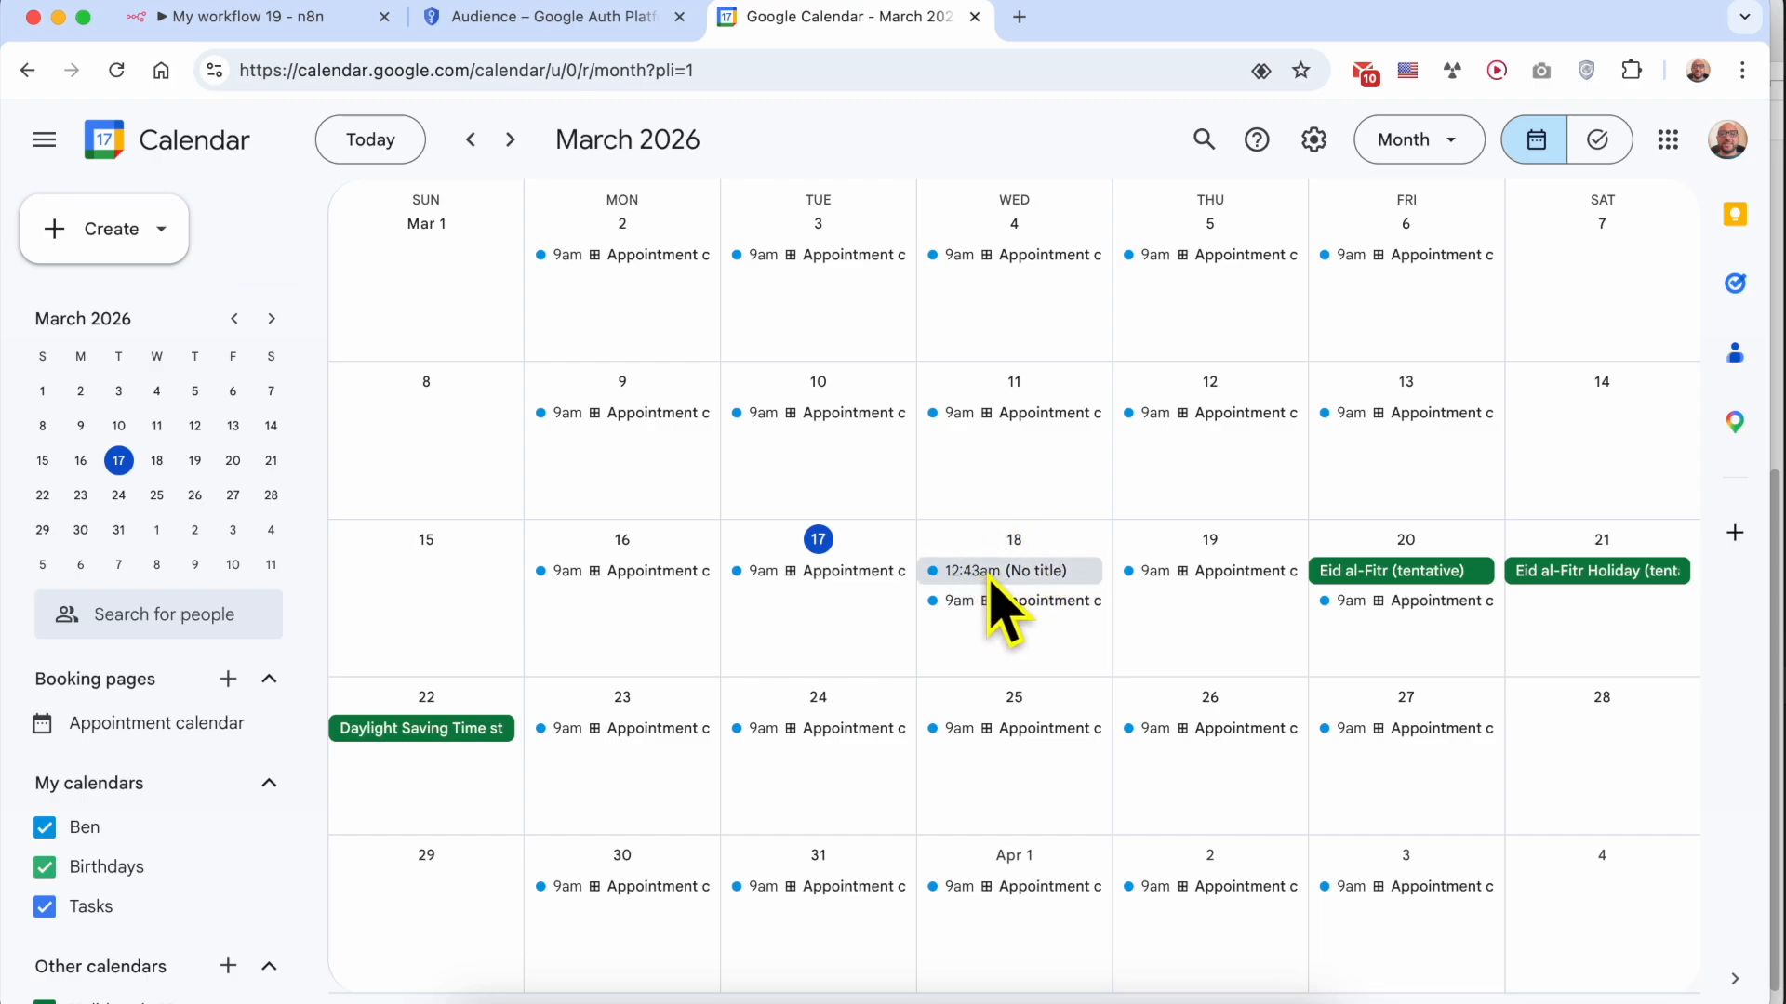
{"action": "left_click", "coordinate": [1022, 571]}
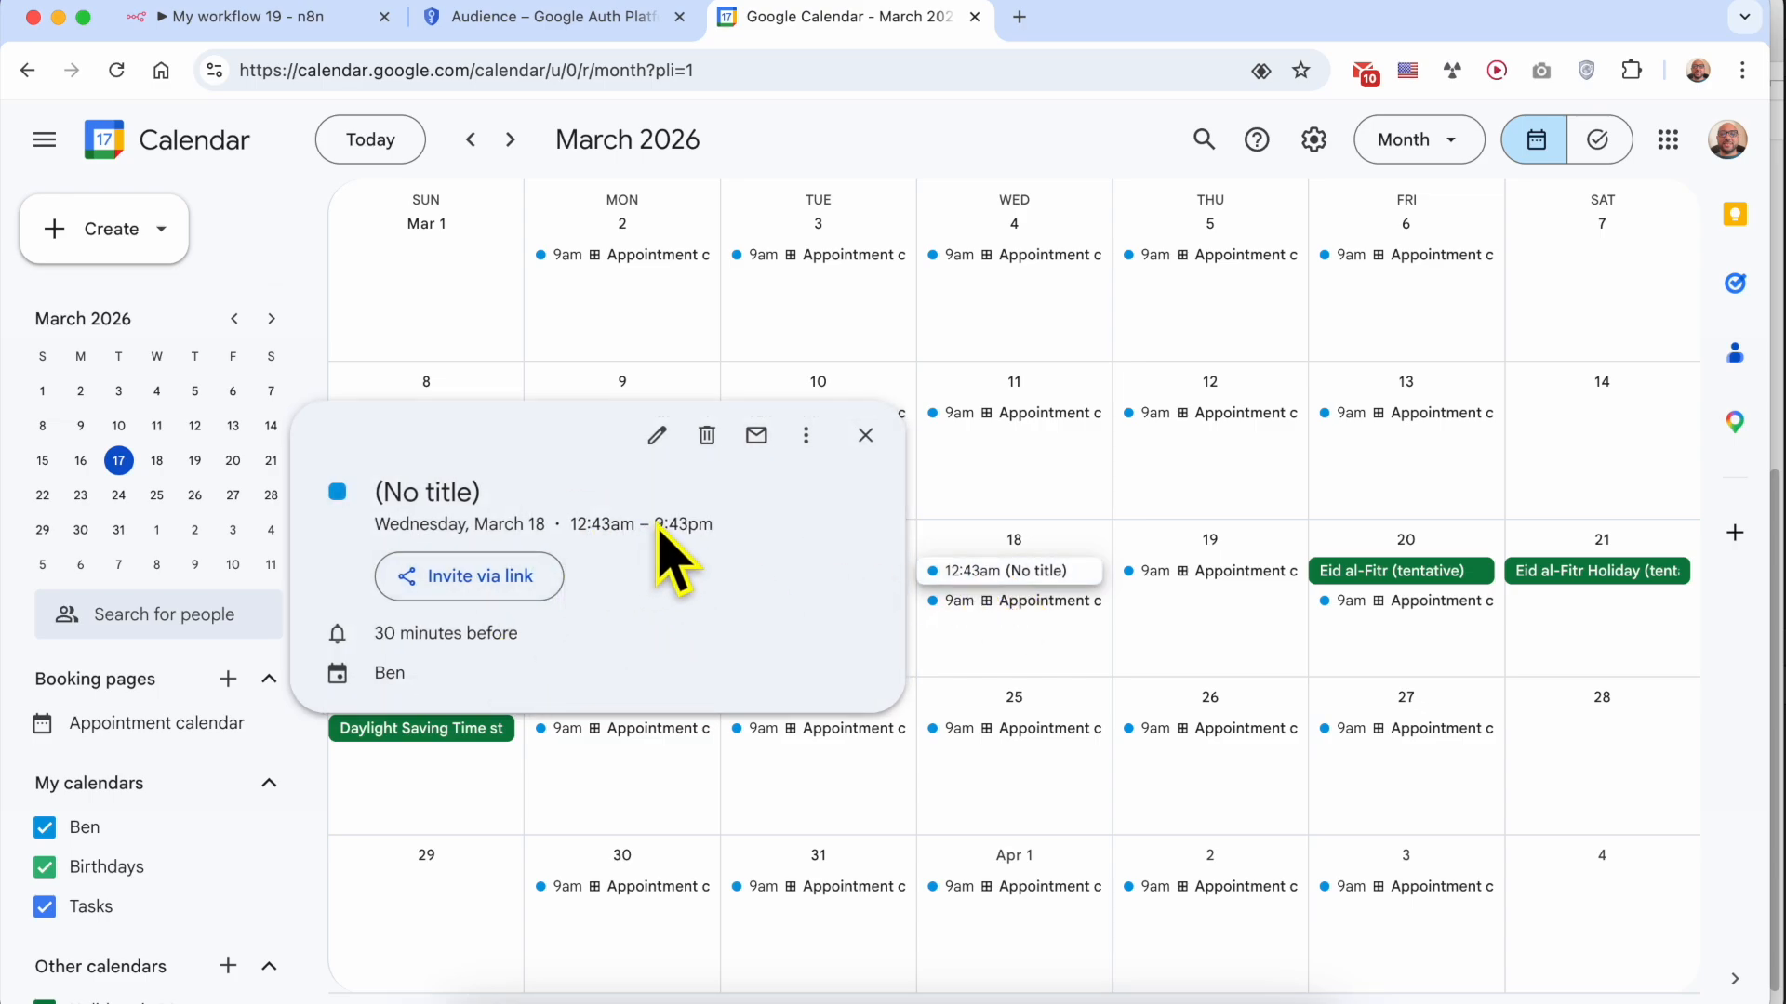
{"action": "left_click_drag", "start_coordinate": [657, 527], "coordinate": [682, 531]}
{"action": "triple_click", "coordinate": [609, 527]}
{"action": "left_click", "coordinate": [610, 532]}
{"action": "left_click_drag", "start_coordinate": [658, 526], "coordinate": [710, 527]}
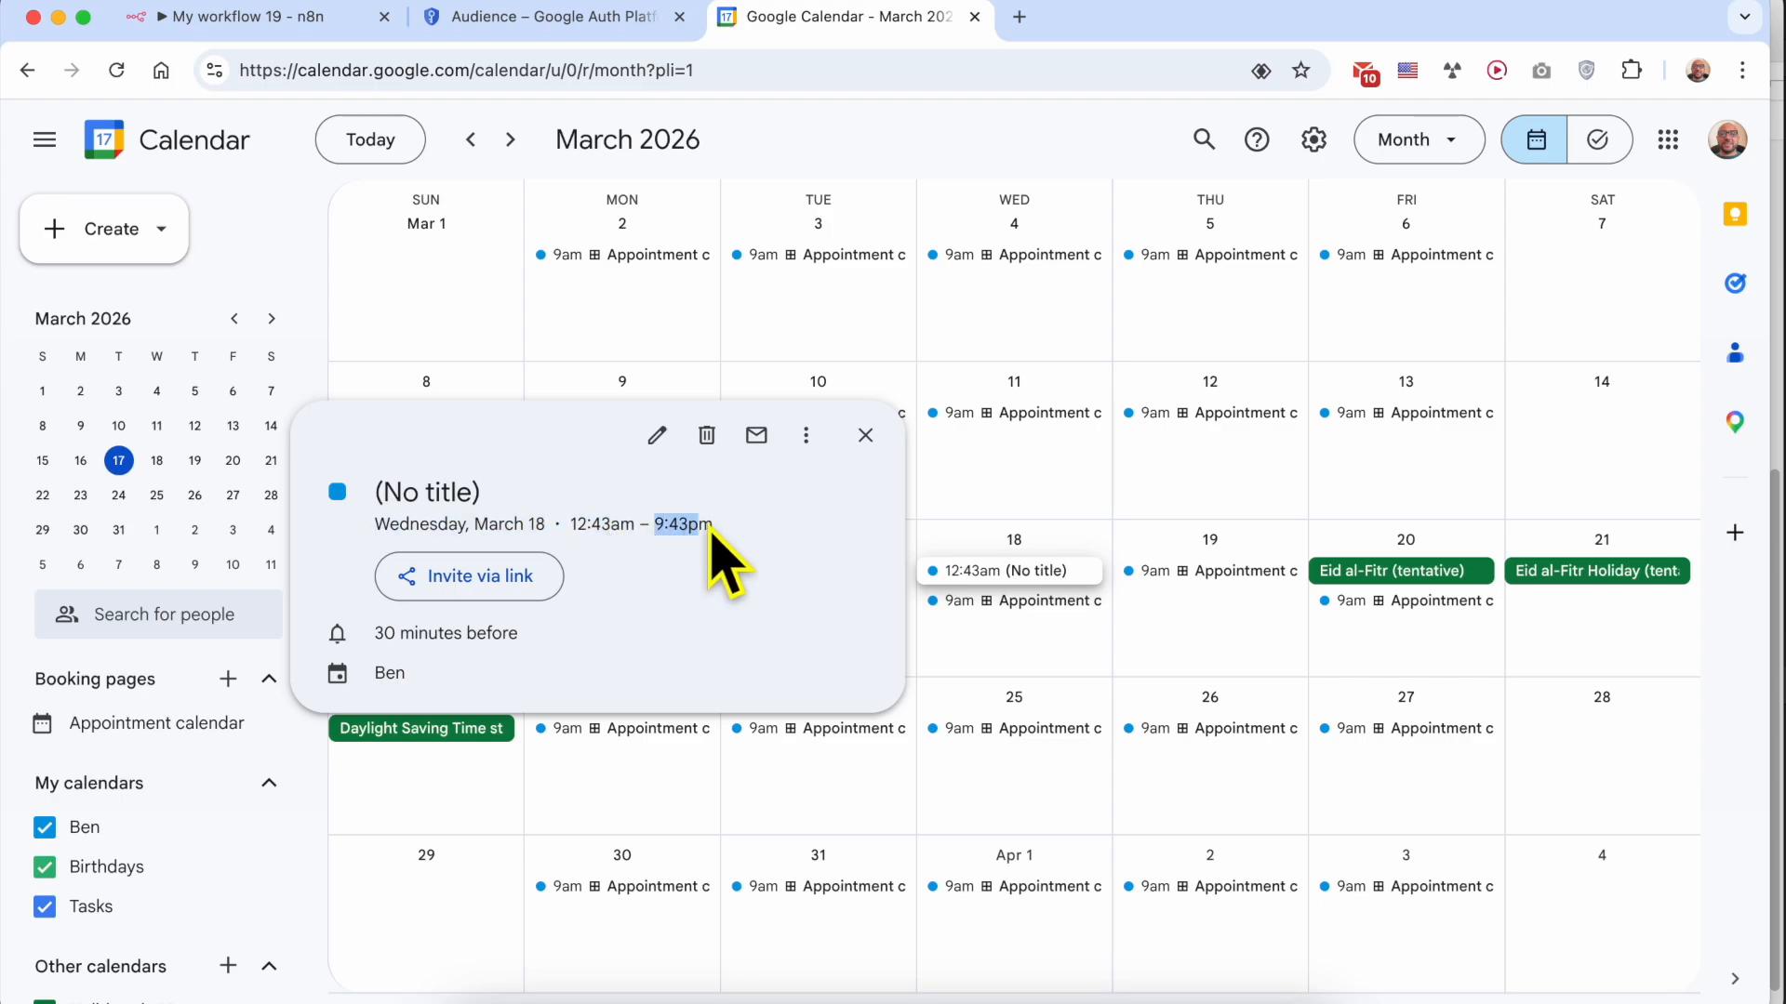
Return to n8n, reopen the Create an event node and examine the time in its End field
{"action": "left_click", "coordinate": [595, 18]}
{"action": "left_click", "coordinate": [313, 24]}
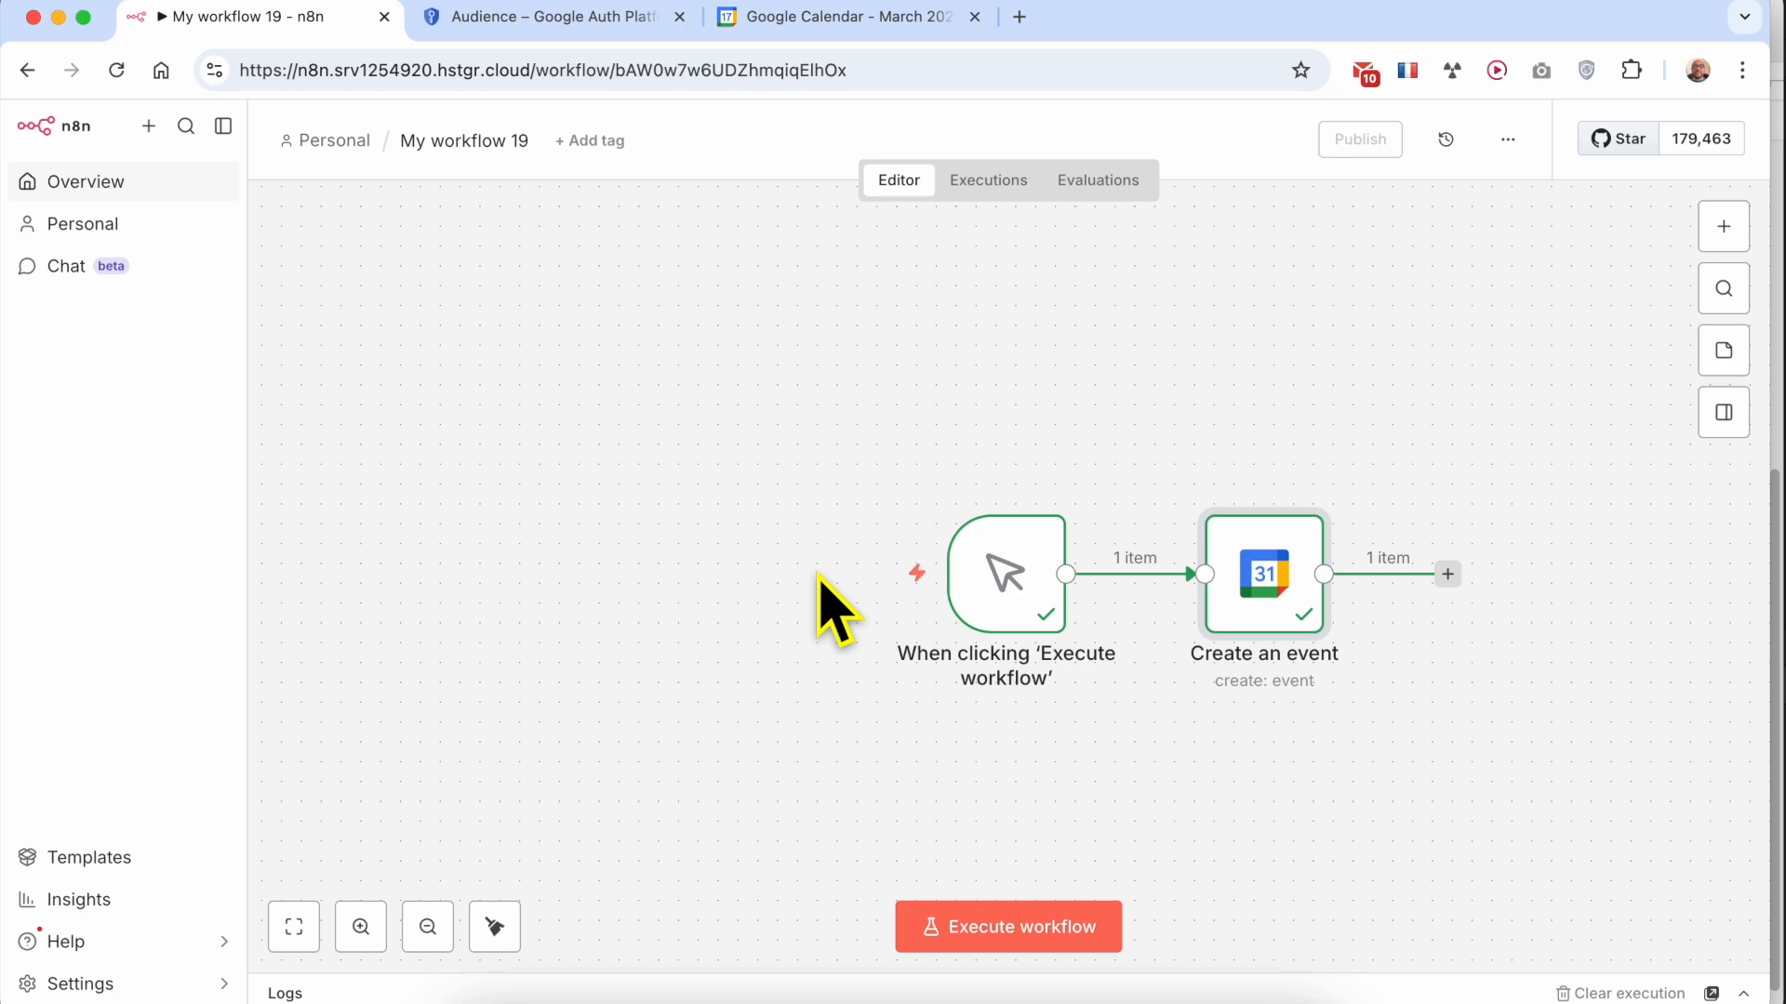
{"action": "double_click", "coordinate": [1269, 594]}
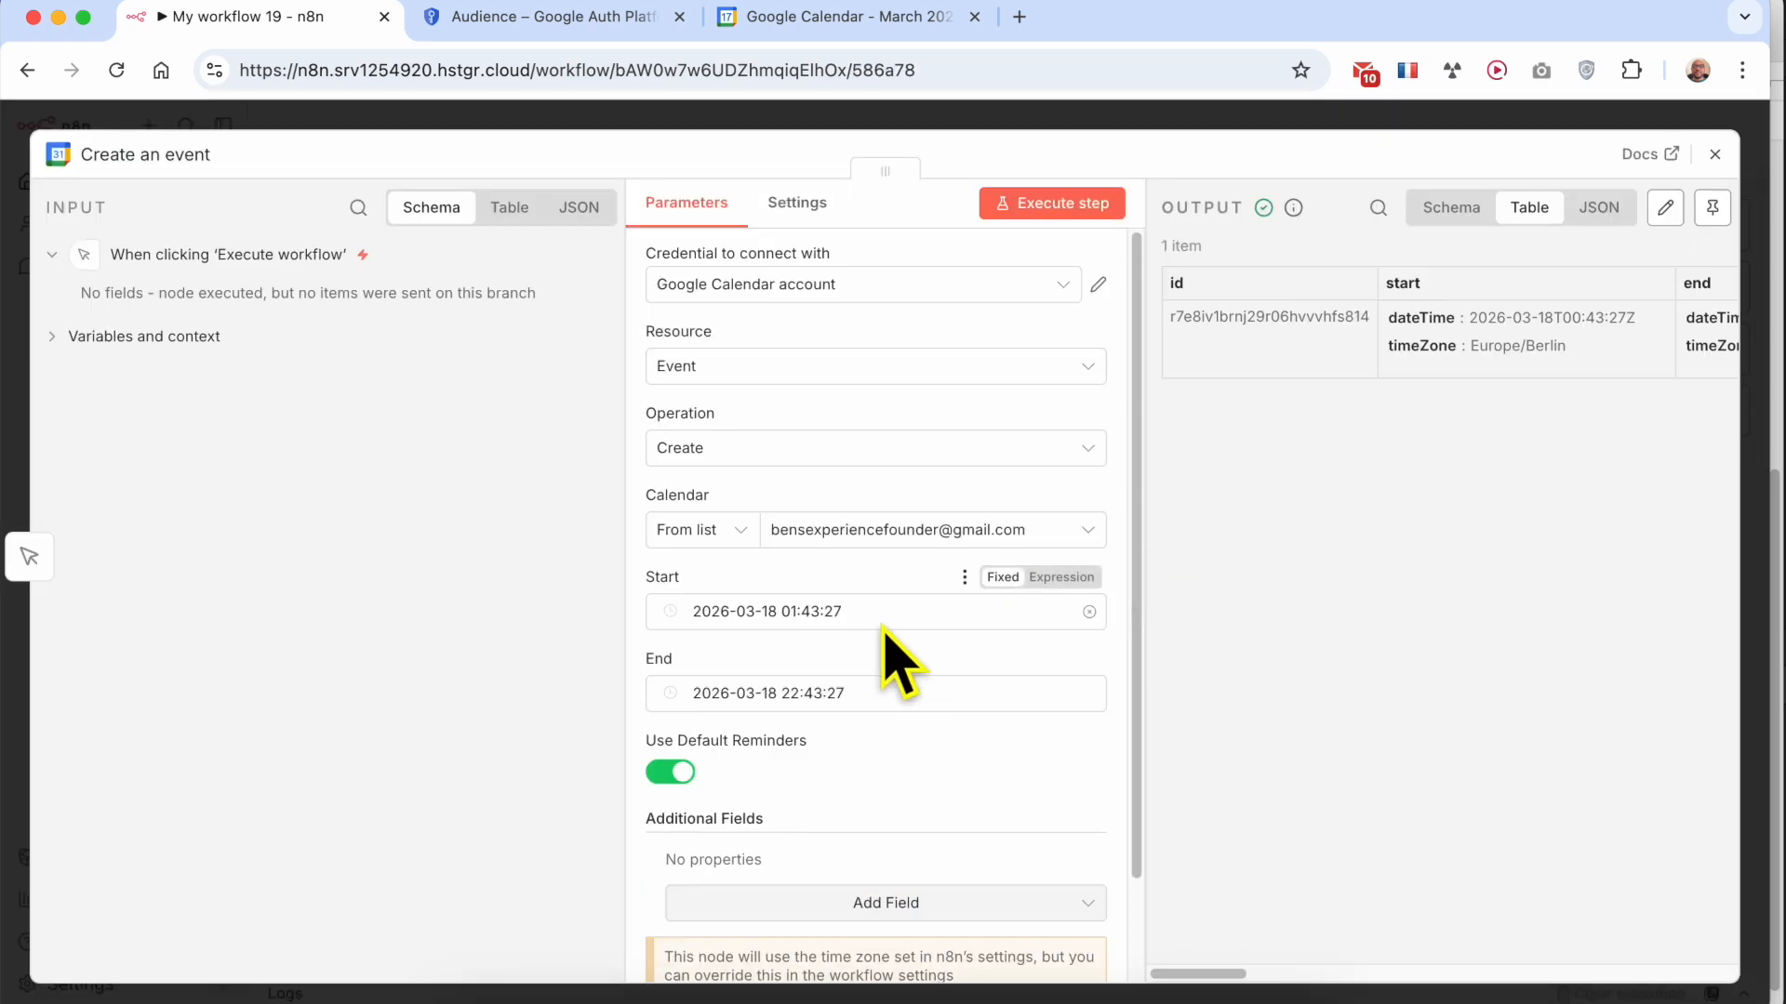
{"action": "double_click", "coordinate": [804, 695]}
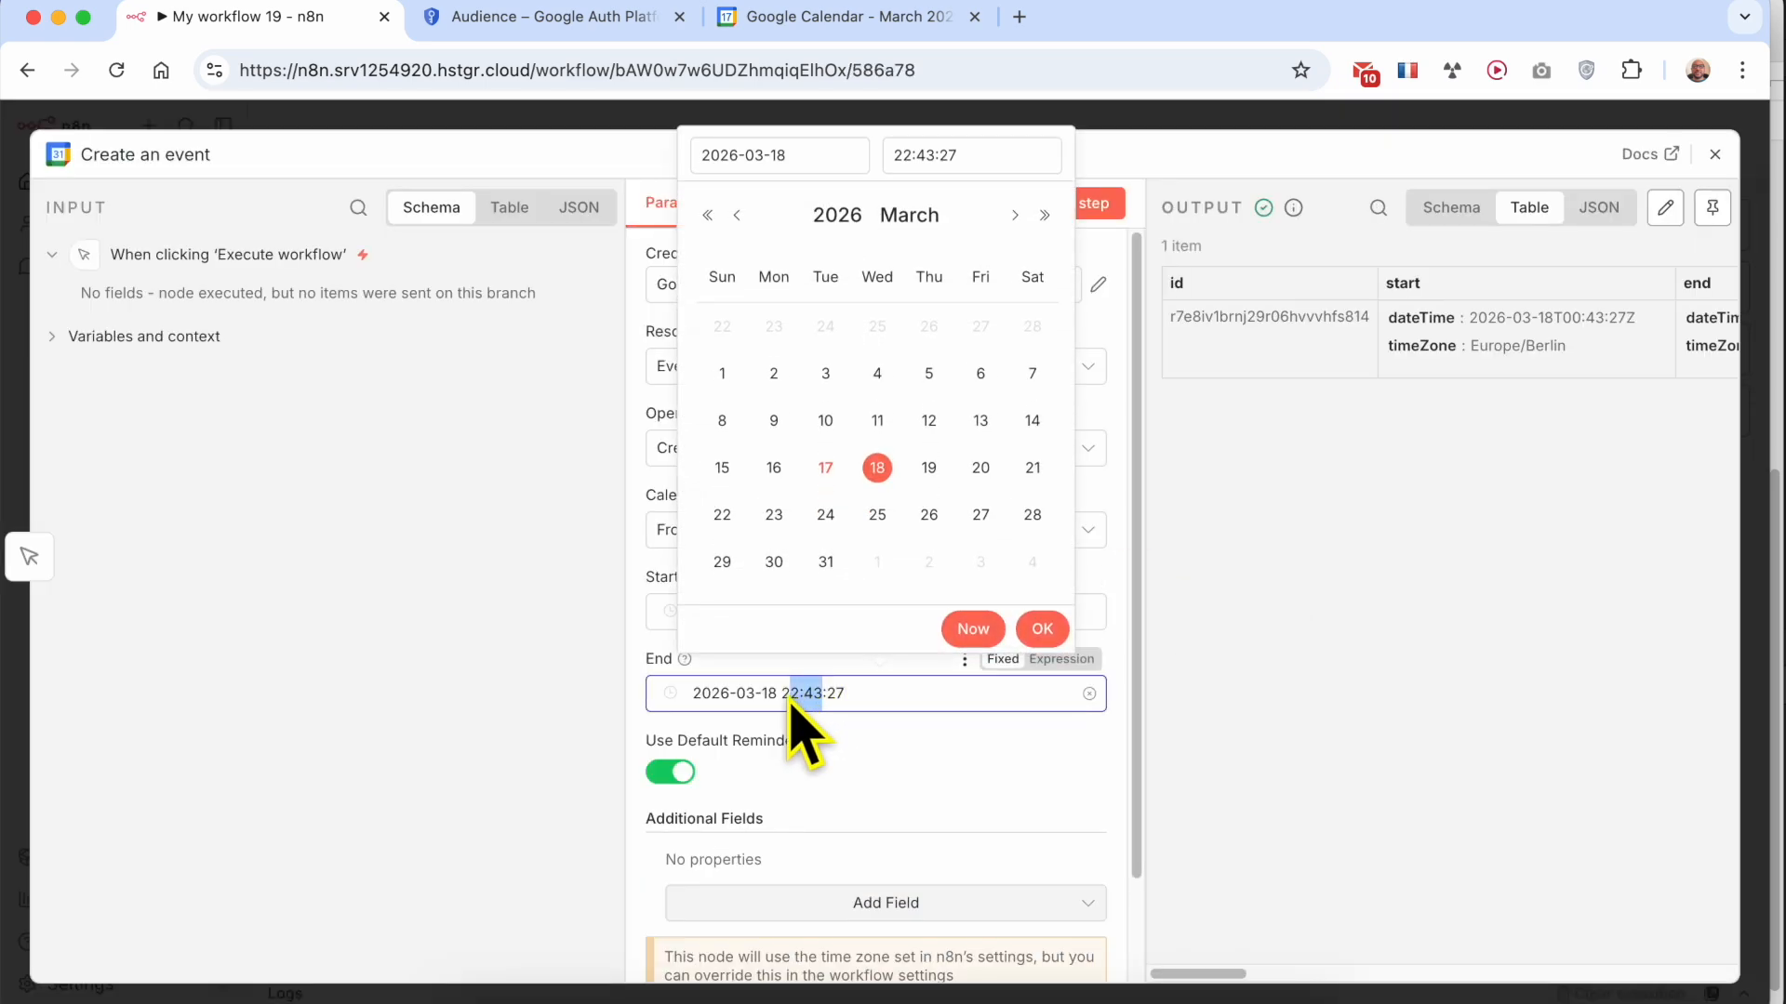
{"action": "left_click", "coordinate": [467, 530]}
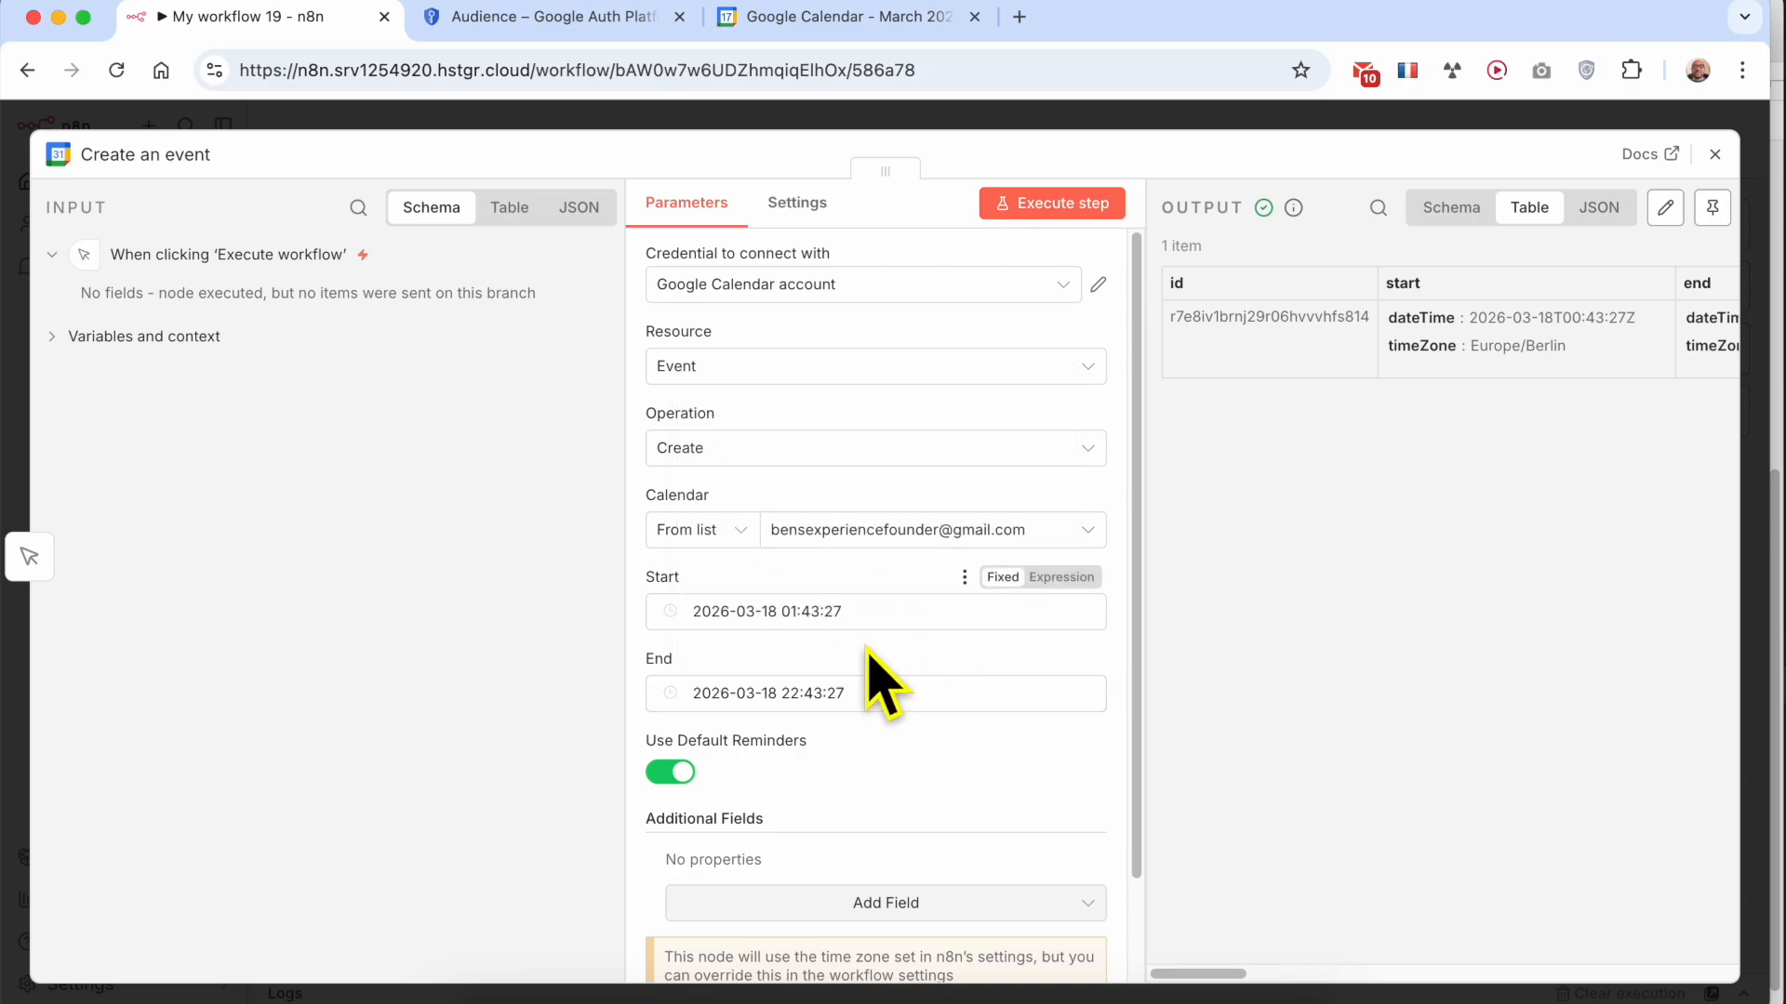
{"action": "left_click", "coordinate": [832, 704]}
Compare the node's End time with the event details in Google Calendar, and close the event details
{"action": "left_click", "coordinate": [835, 28]}
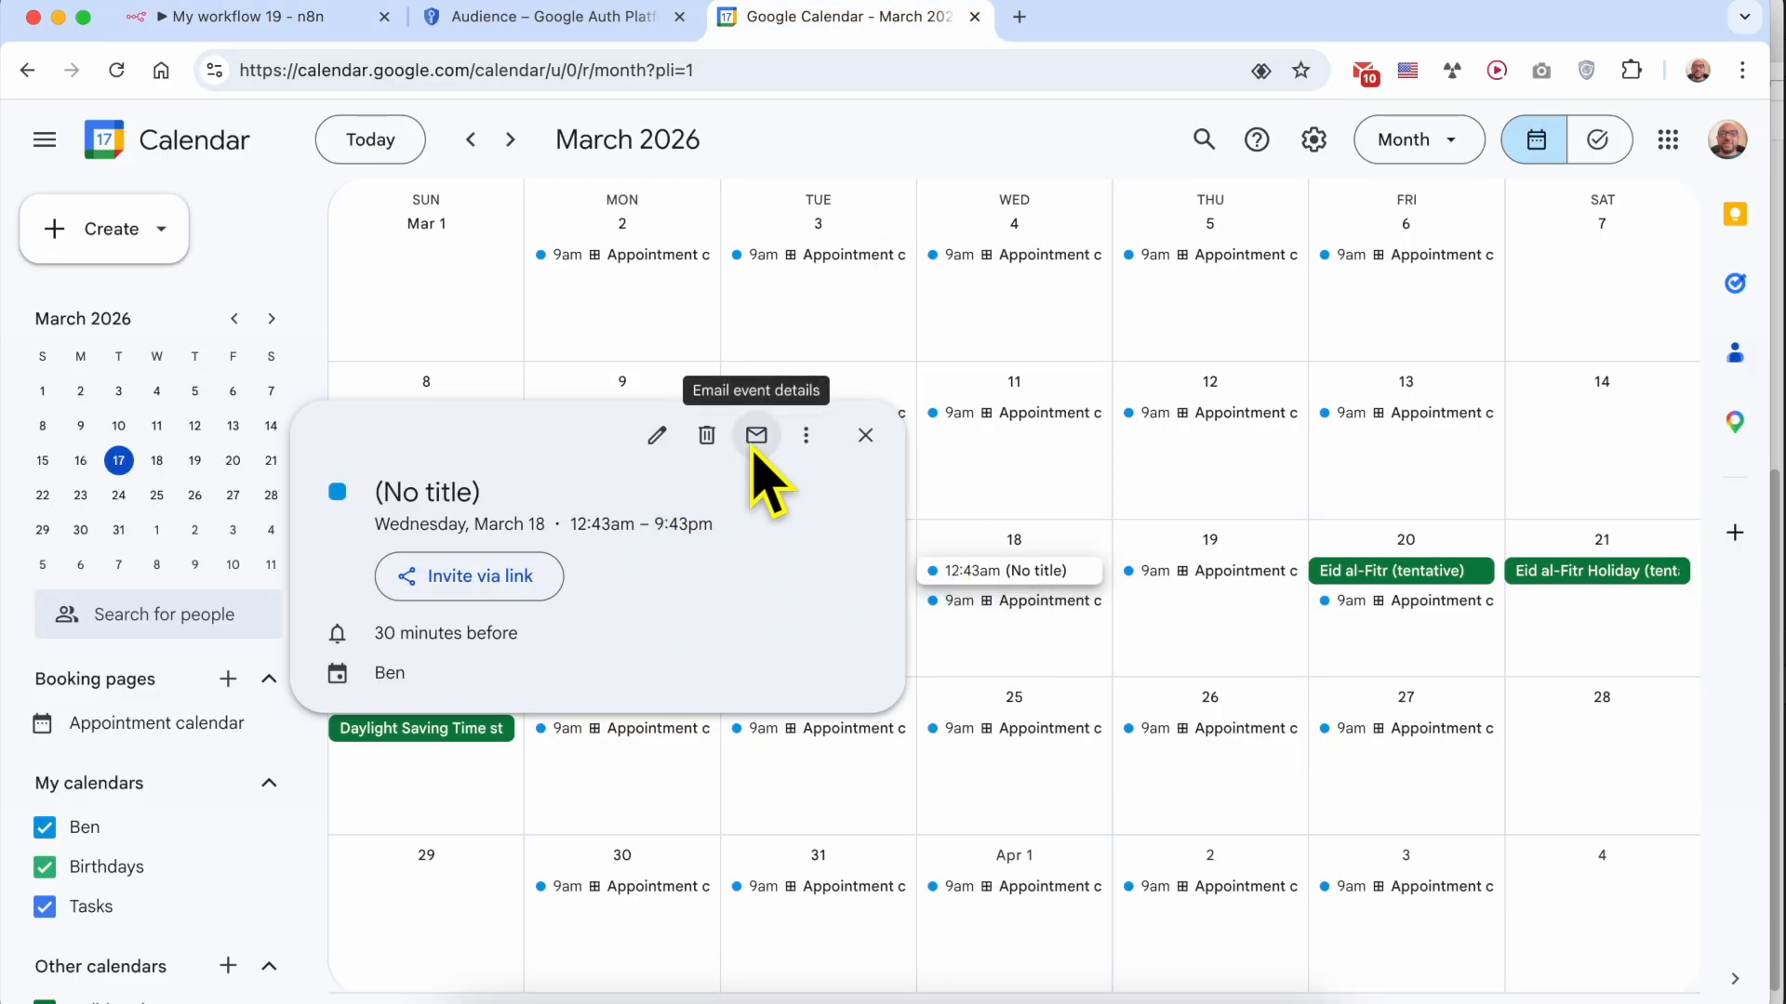
{"action": "left_click", "coordinate": [300, 23]}
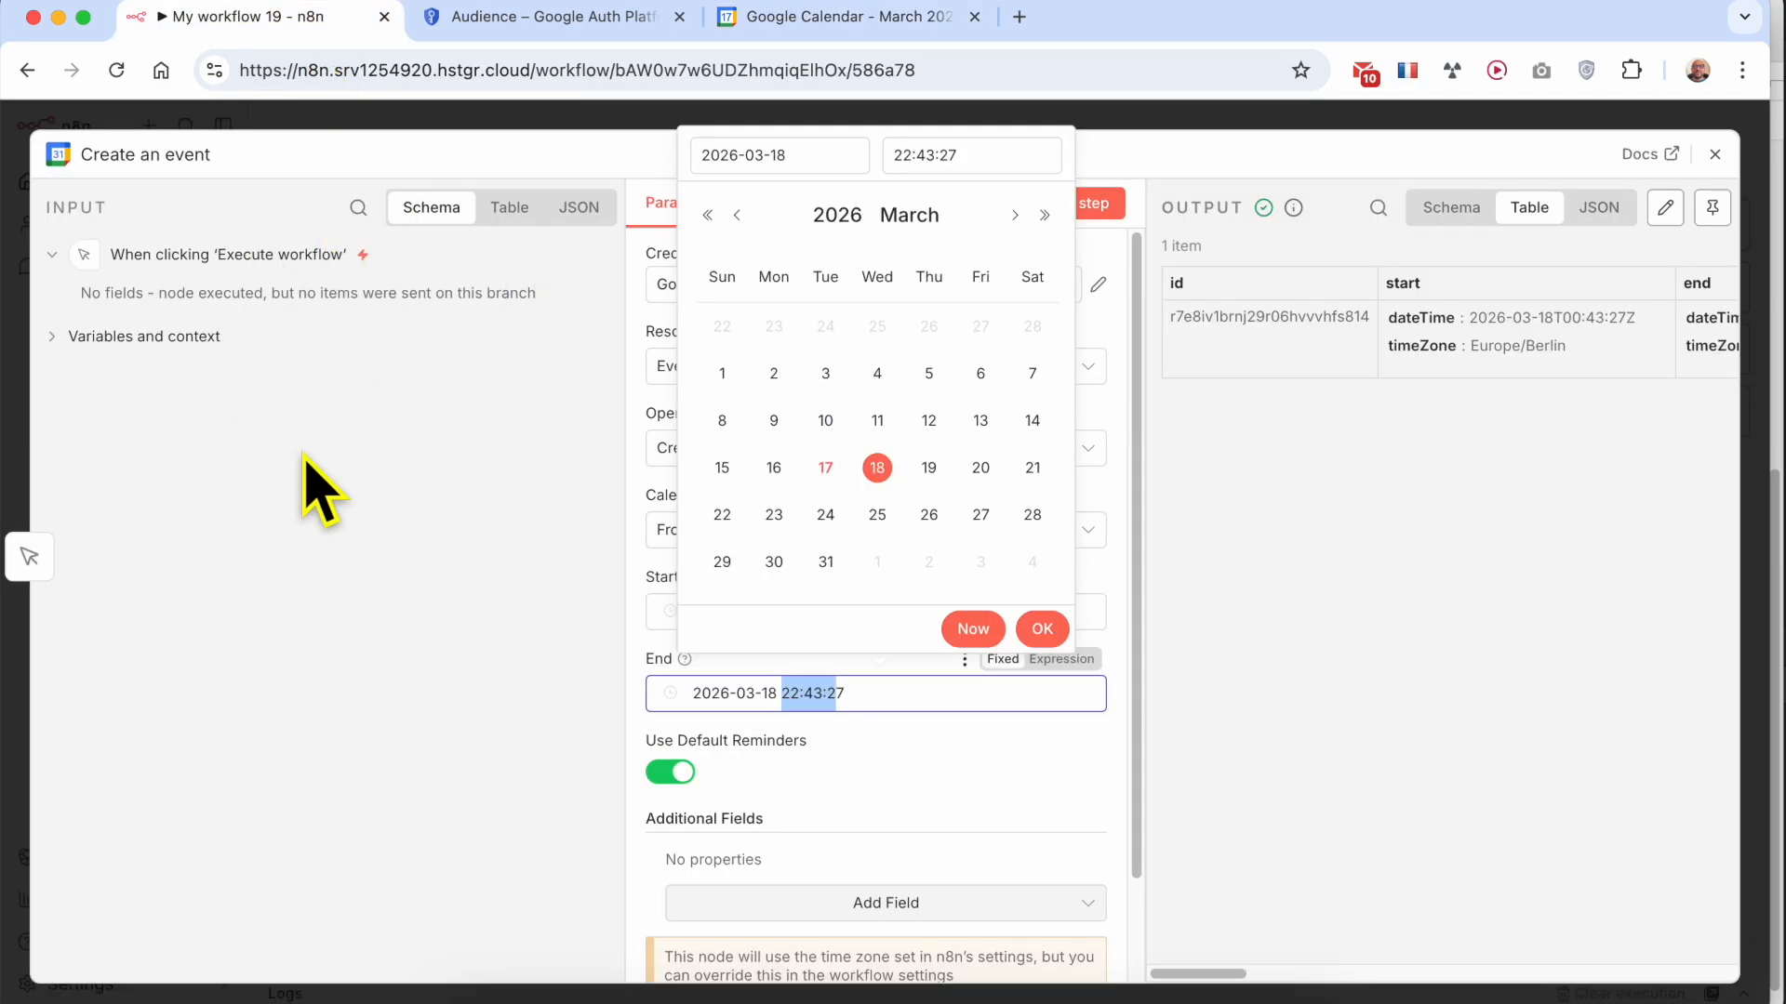
{"action": "left_click", "coordinate": [809, 19]}
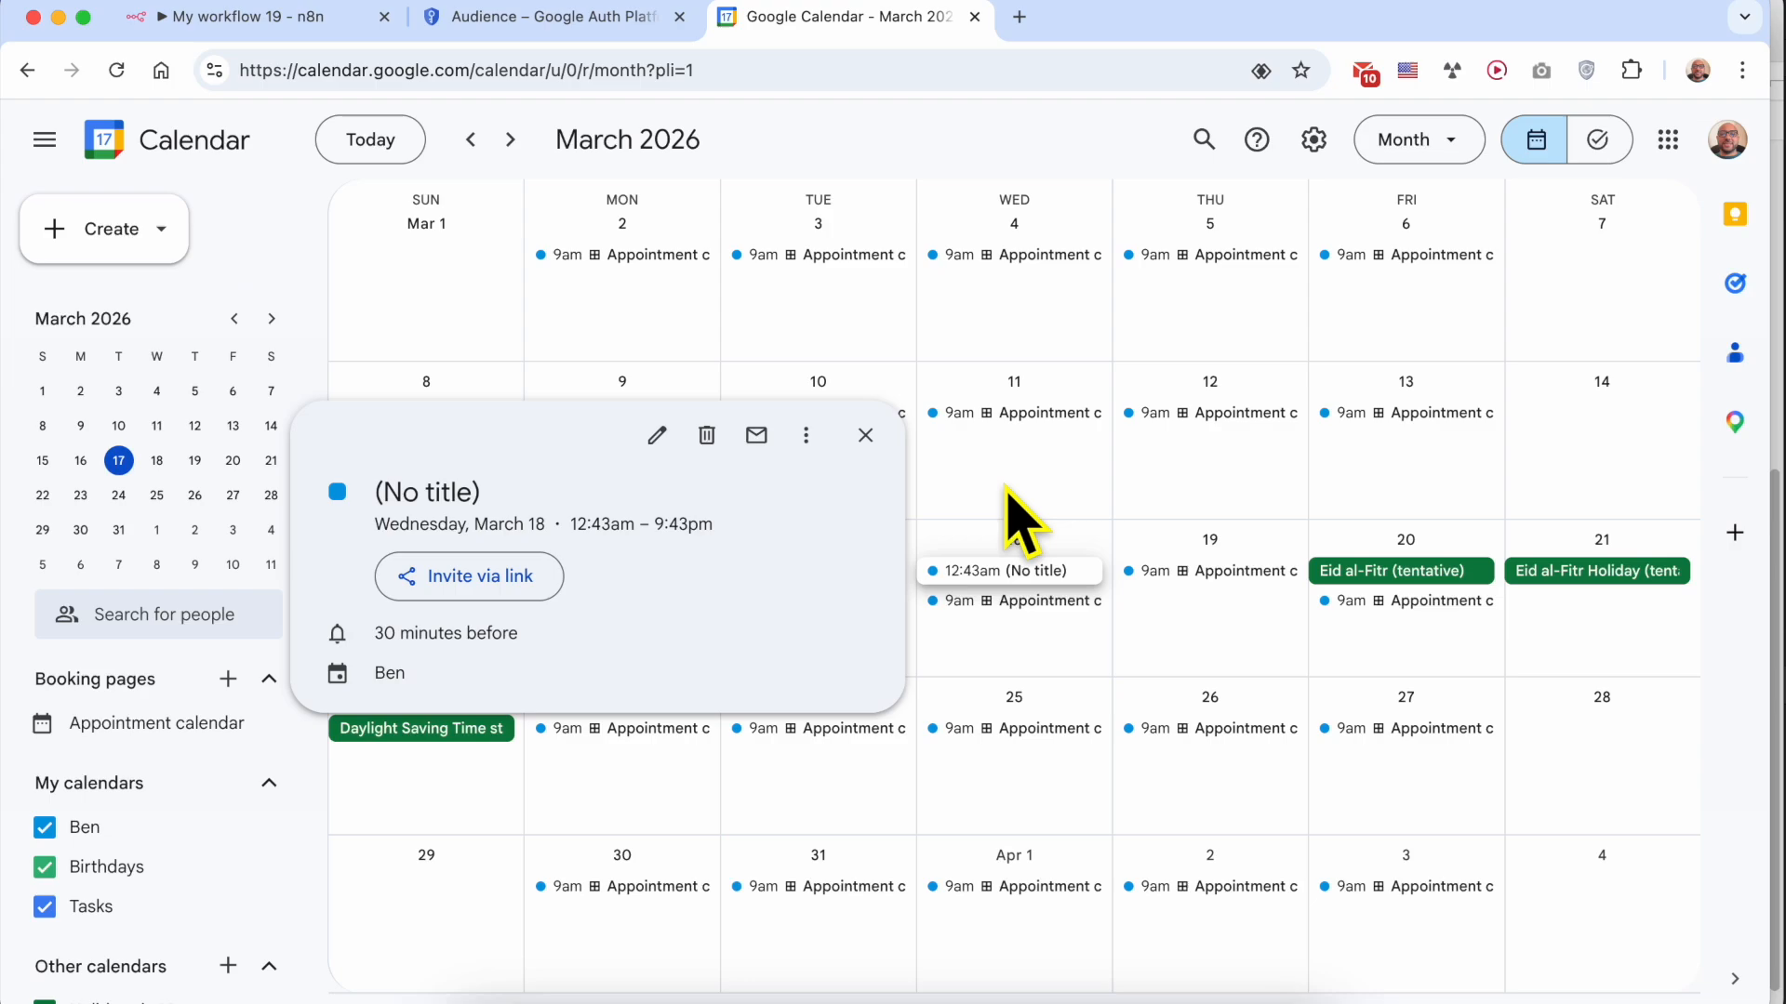
{"action": "left_click", "coordinate": [865, 435]}
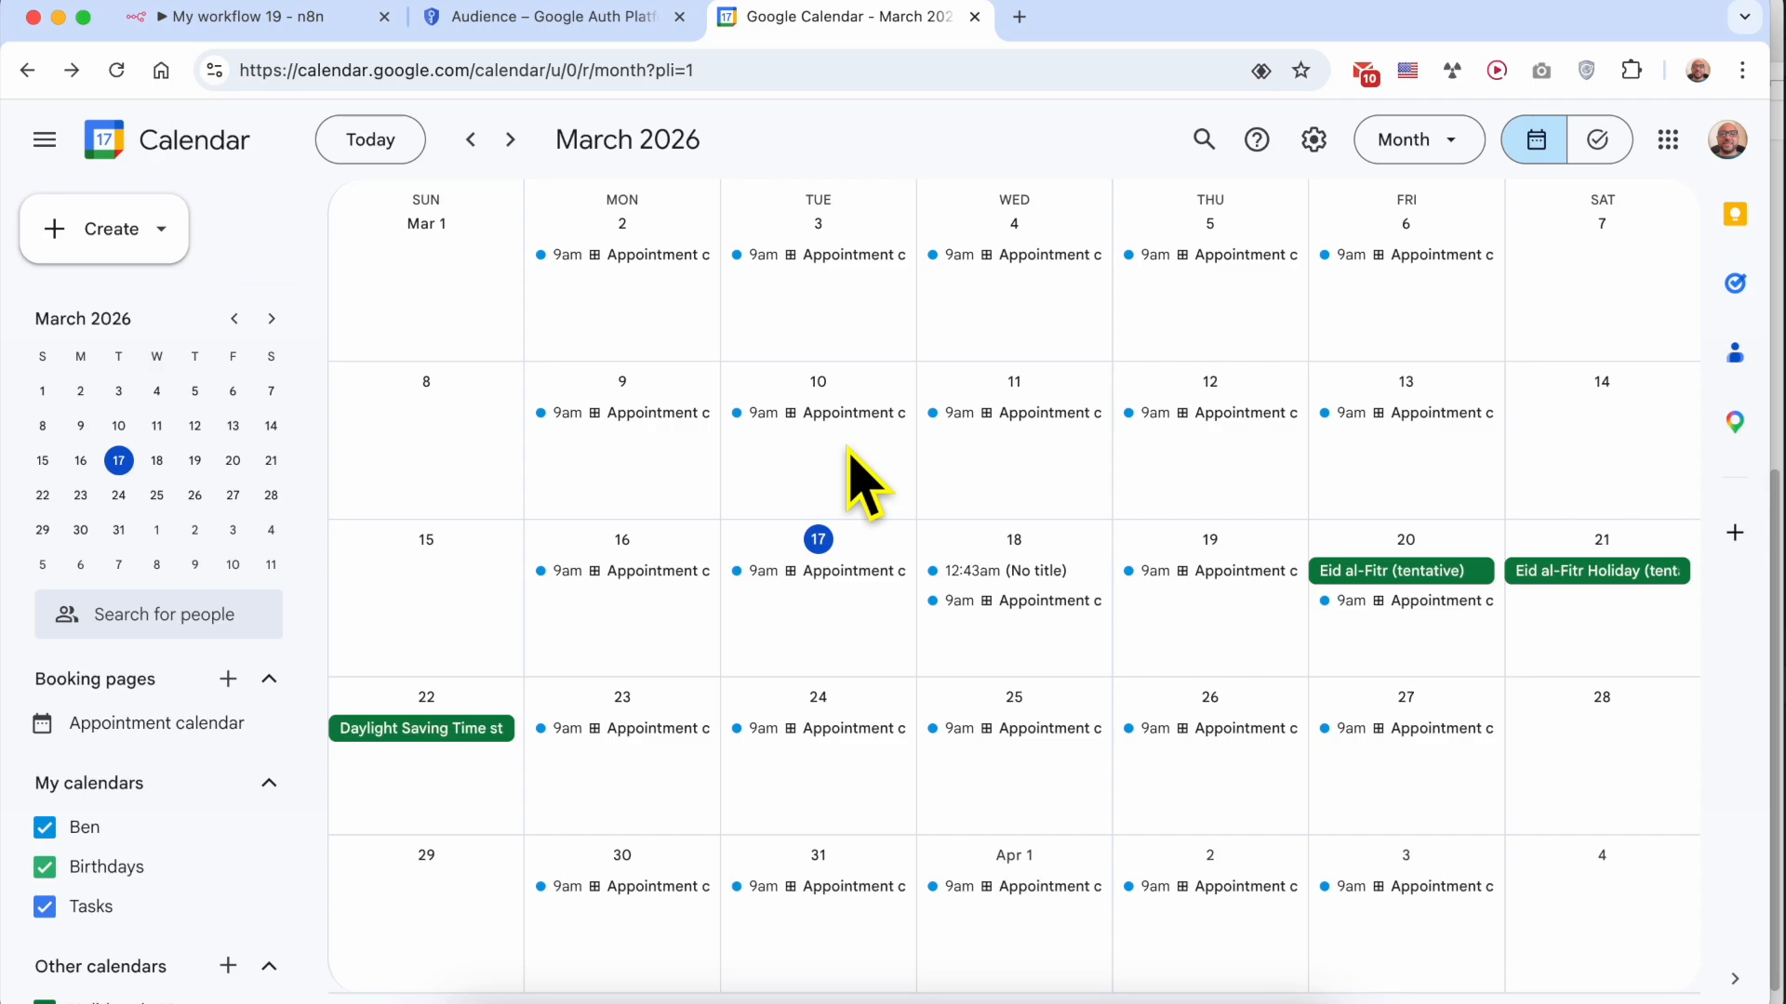
Return to n8n, bring up the TextEdit notes and review them down to the "Enjoyed this tutorial?" section
{"action": "left_click", "coordinate": [295, 20]}
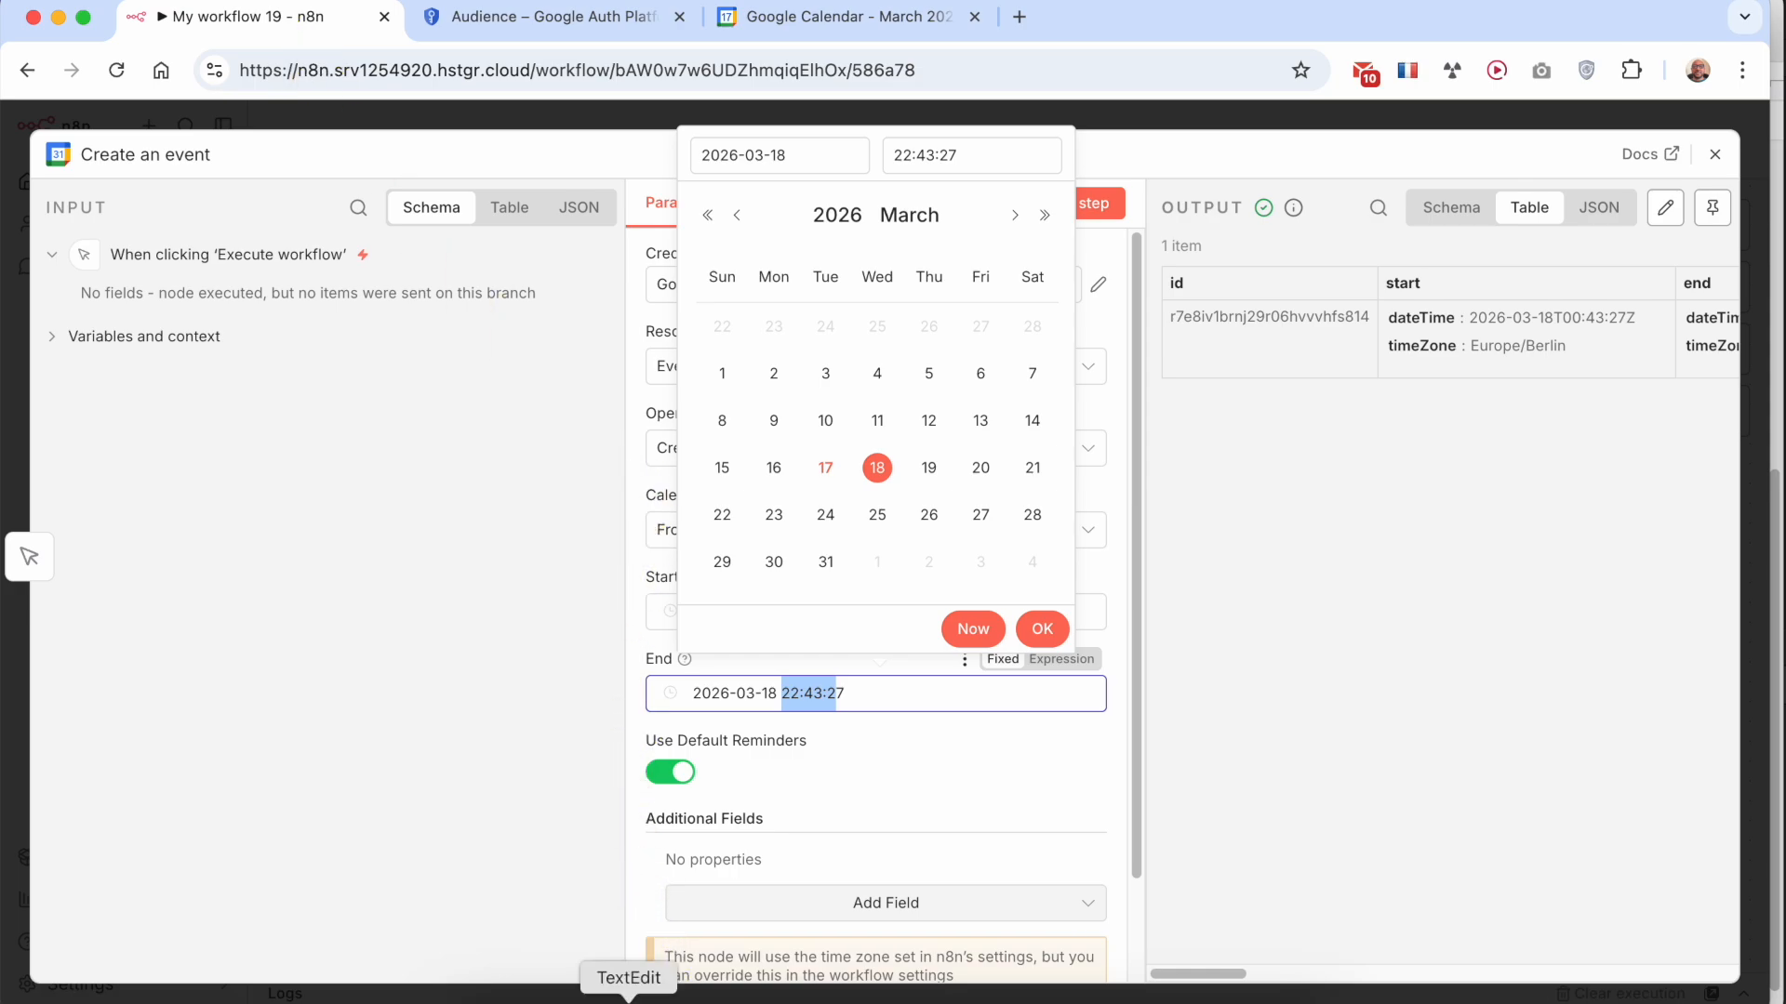
{"action": "left_click", "coordinate": [629, 997]}
{"action": "scroll", "coordinate": [1288, 391], "scroll_direction": "up", "scroll_amount": 10}
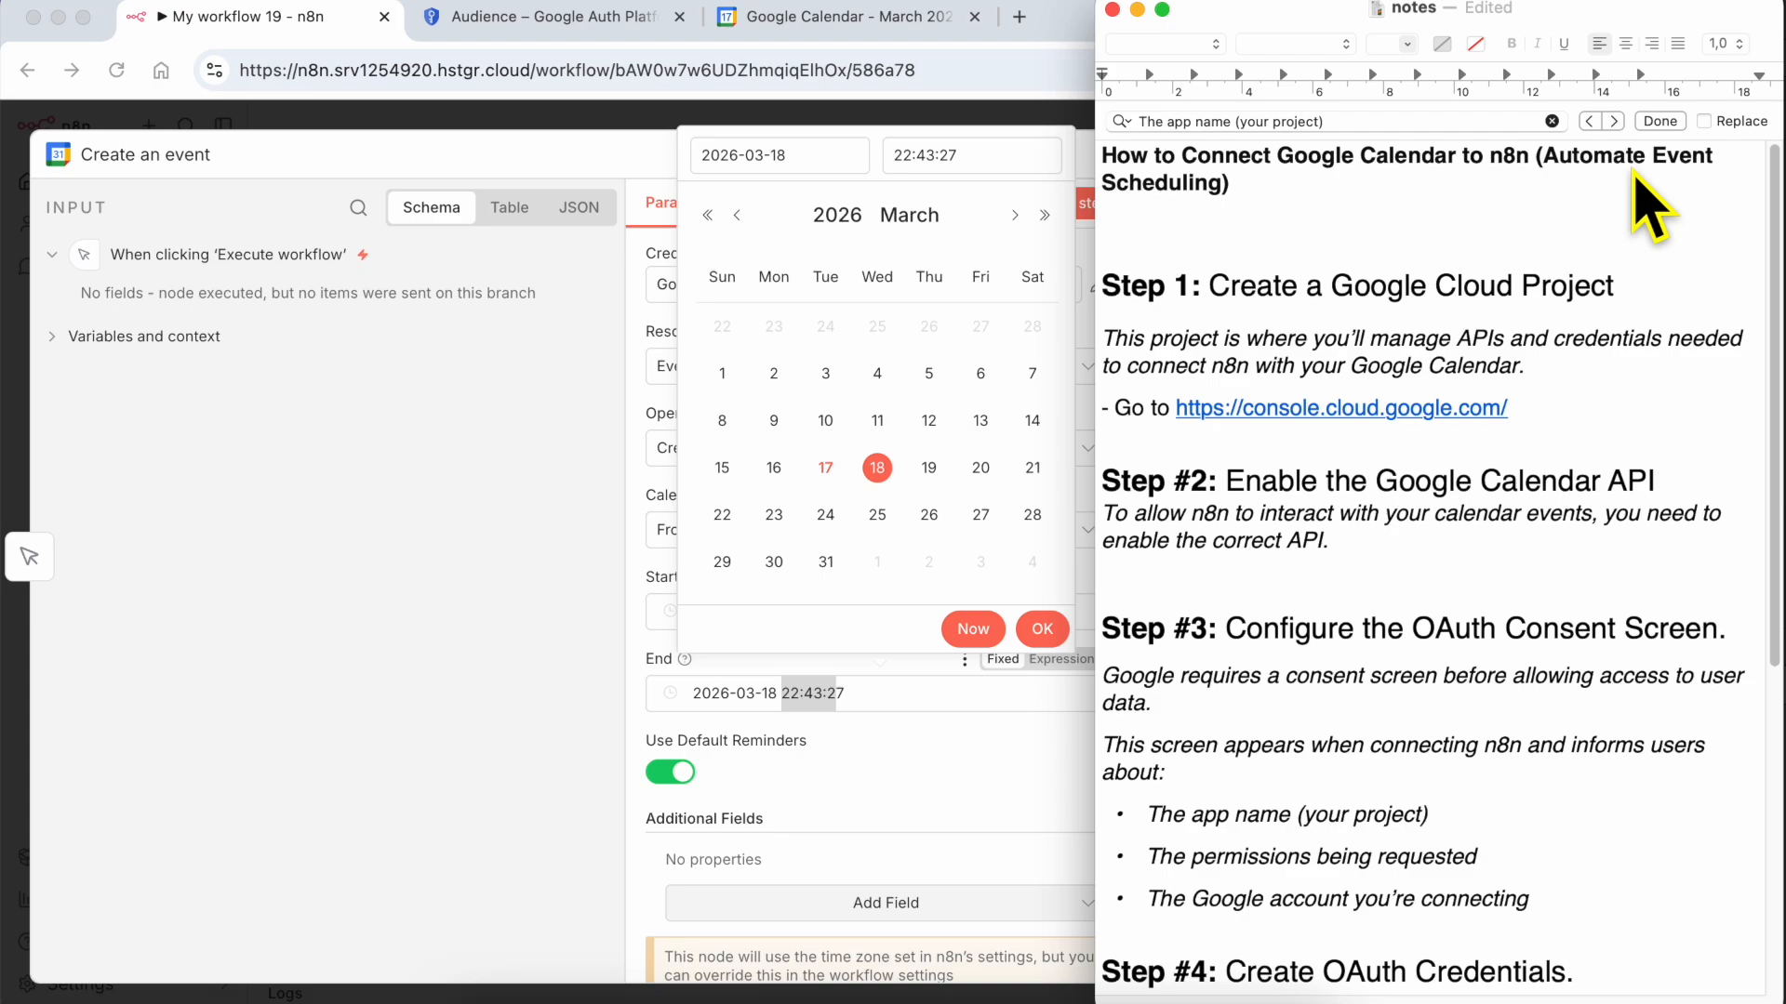
{"action": "scroll", "coordinate": [1470, 679], "scroll_direction": "down", "scroll_amount": 5}
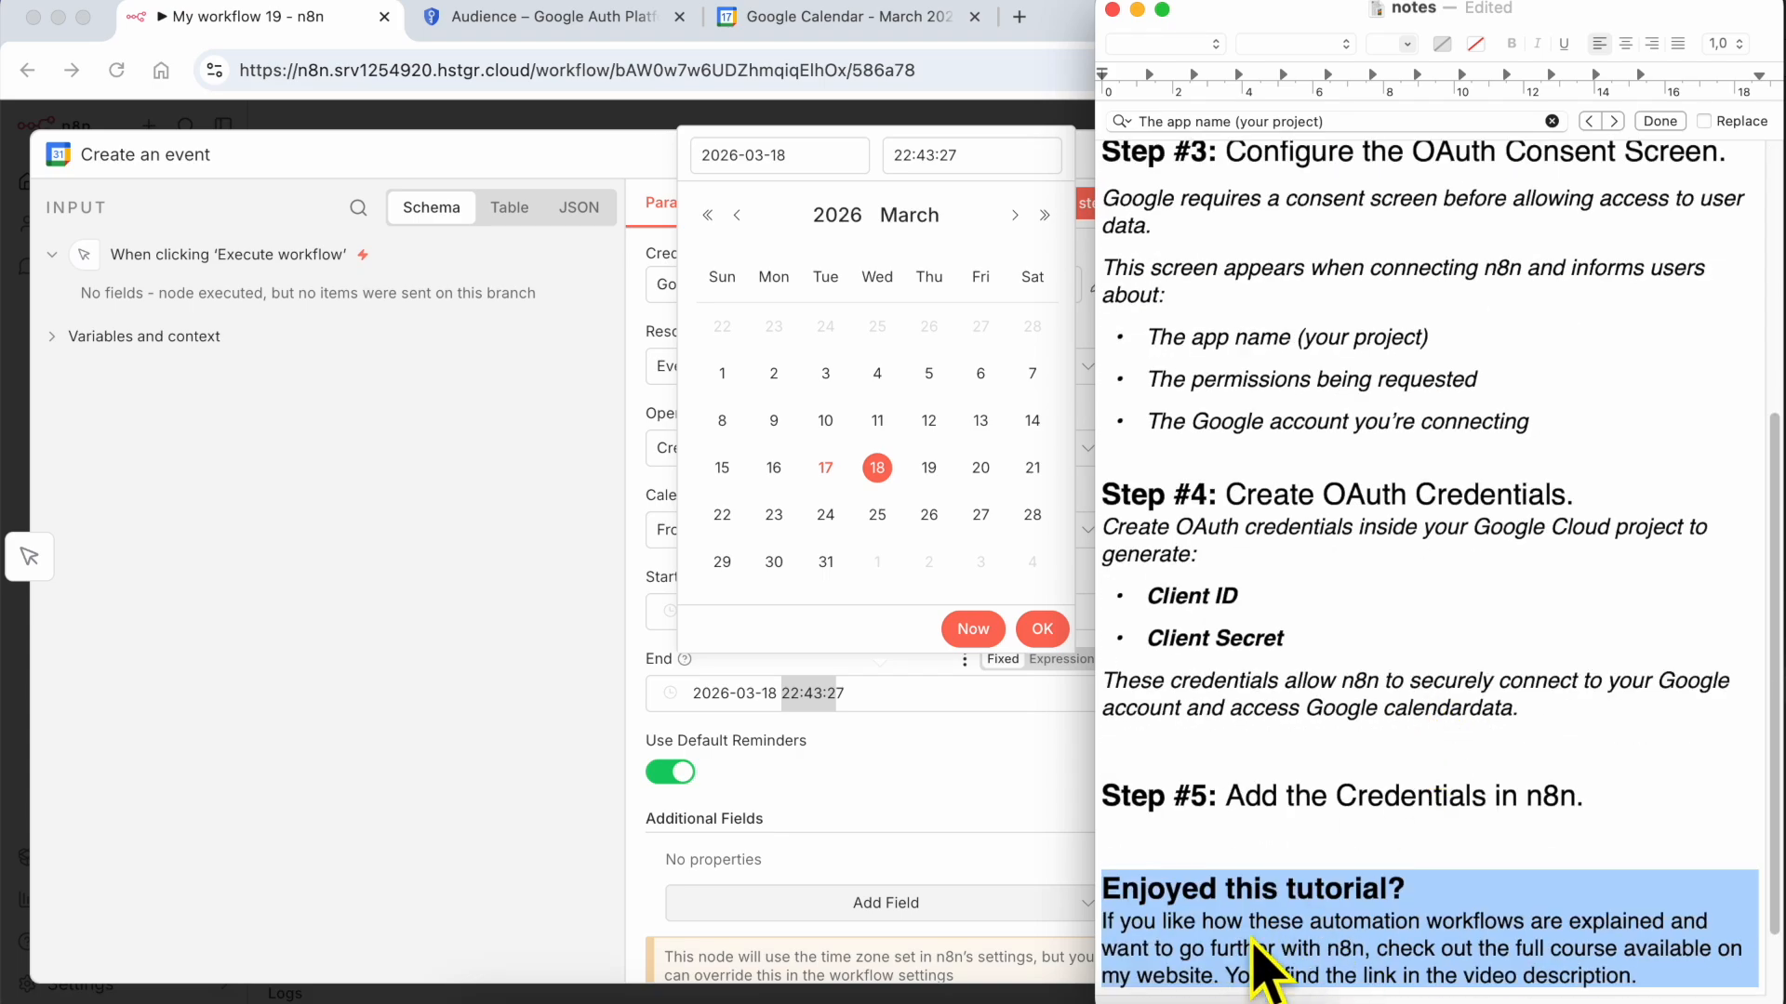